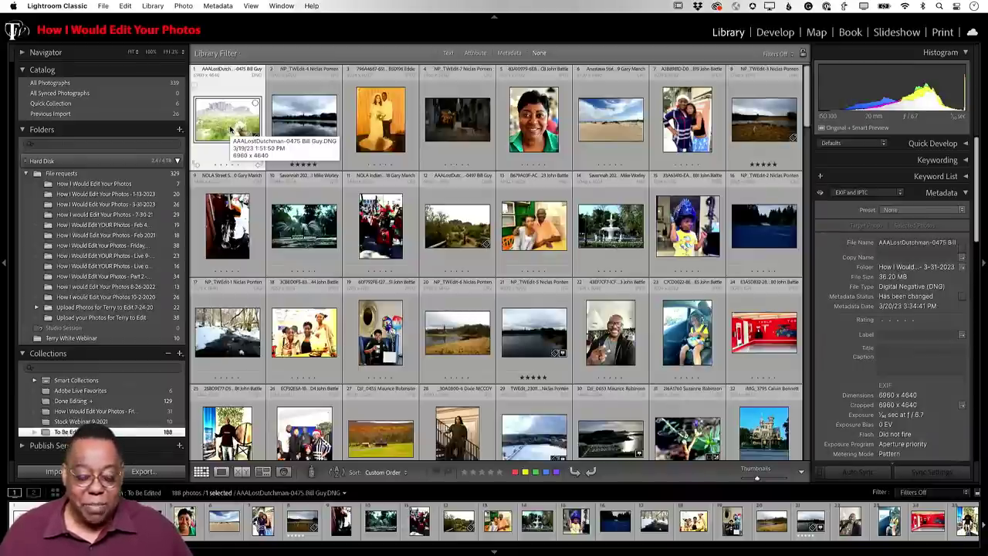
# Open the desert cactus photo at full size and switch to the Develop module.
pyautogui.doubleClick(229, 130)
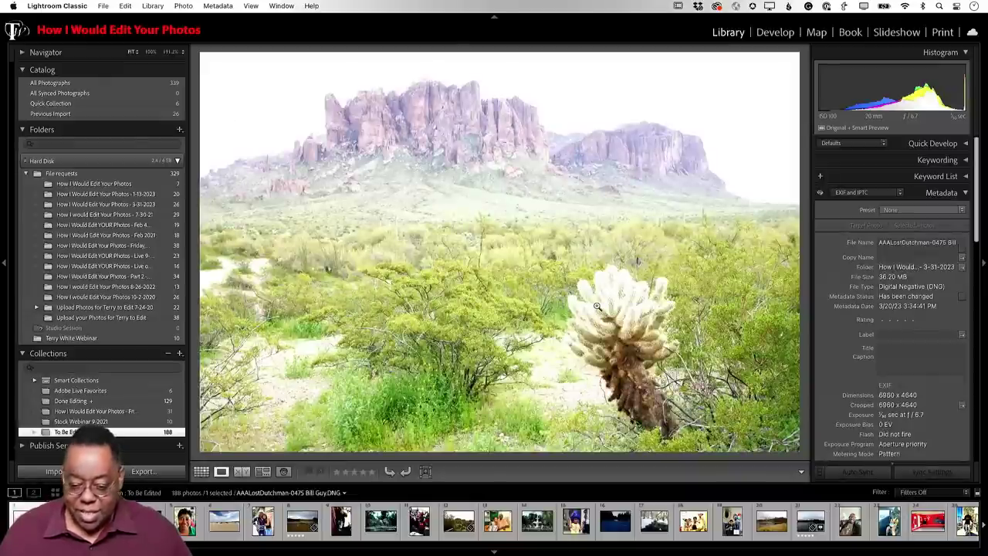
pyautogui.click(774, 32)
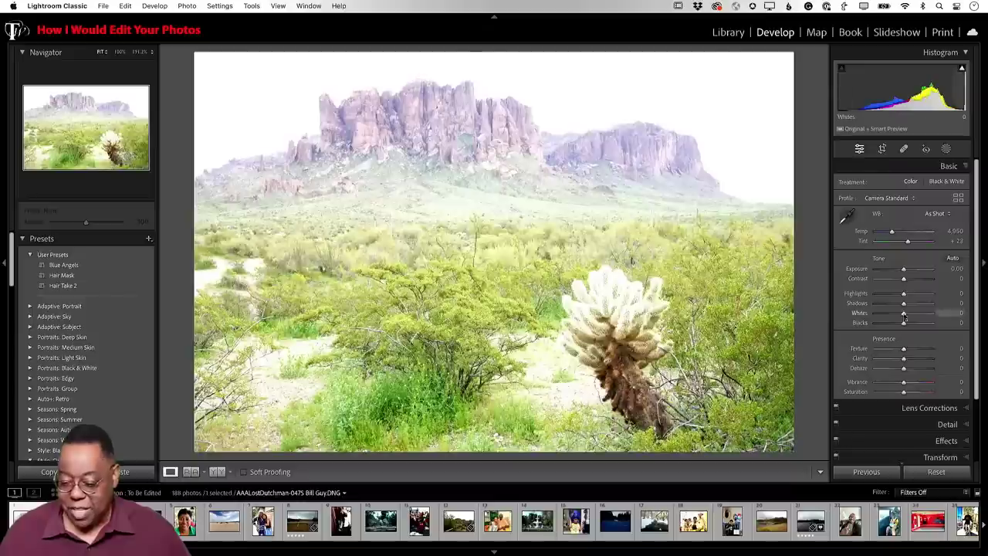
# Change the desert photo's profile from Camera Standard to Adobe Landscape.
pyautogui.click(889, 198)
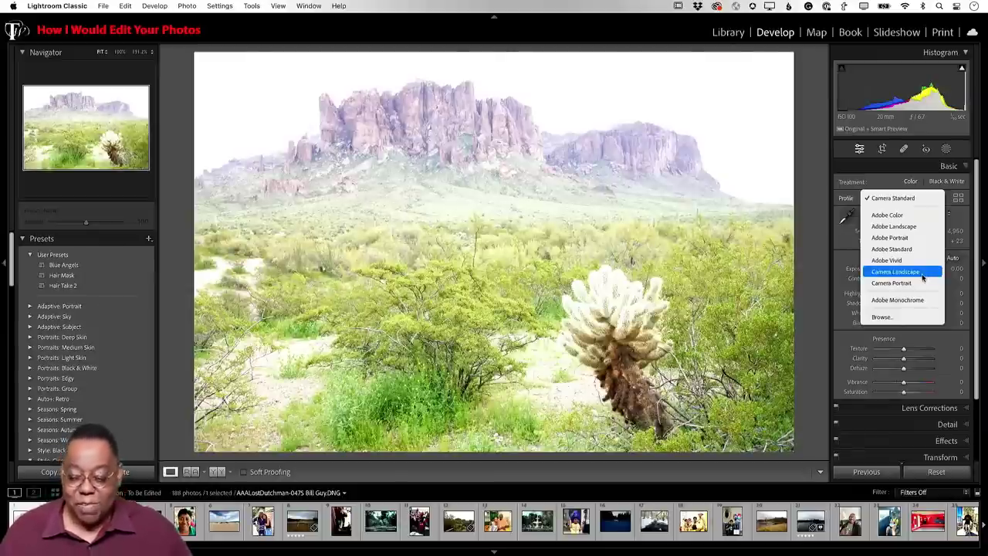
pyautogui.click(911, 226)
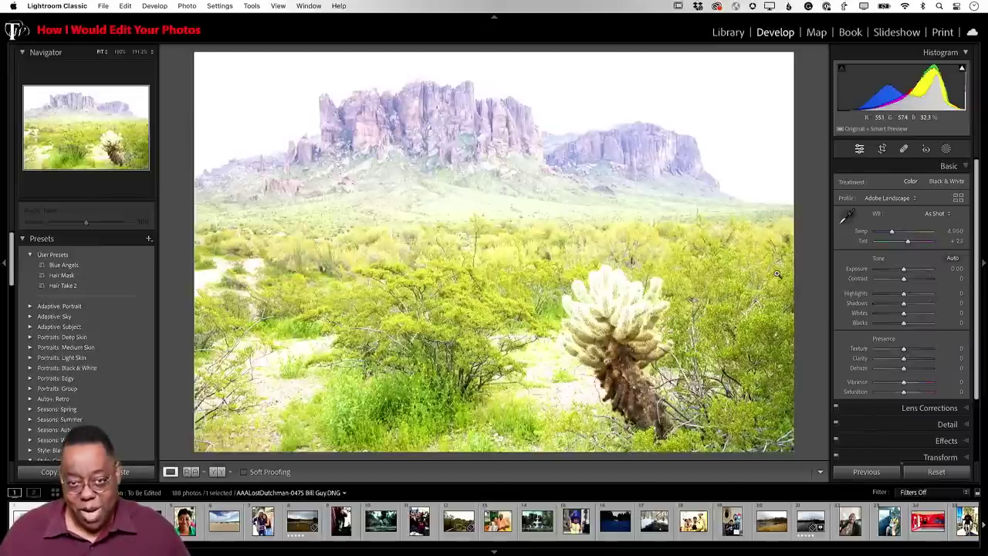
pyautogui.scroll(-3, 940, 334)
# Enable Sigma lens profile corrections, comparing the photo with and without them.
pyautogui.click(940, 331)
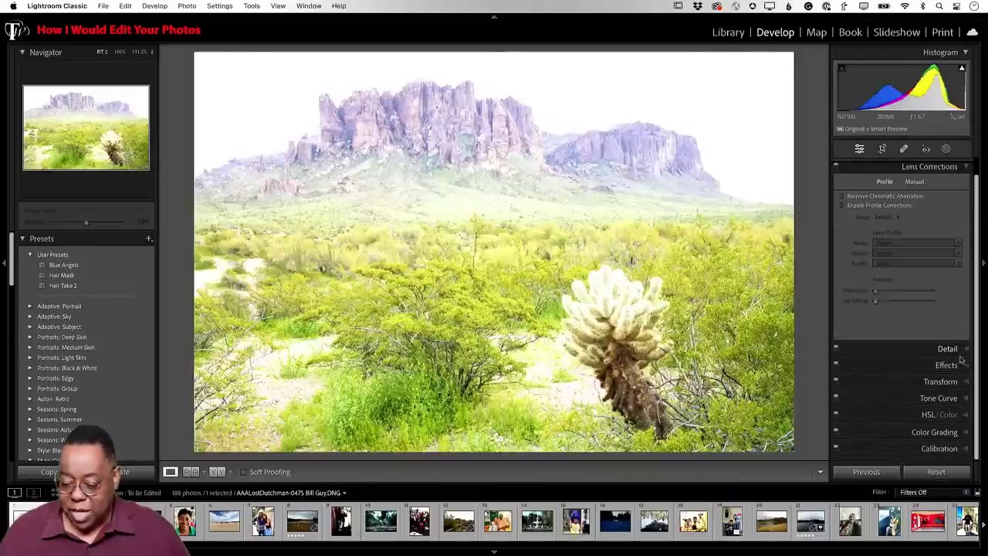
pyautogui.click(841, 206)
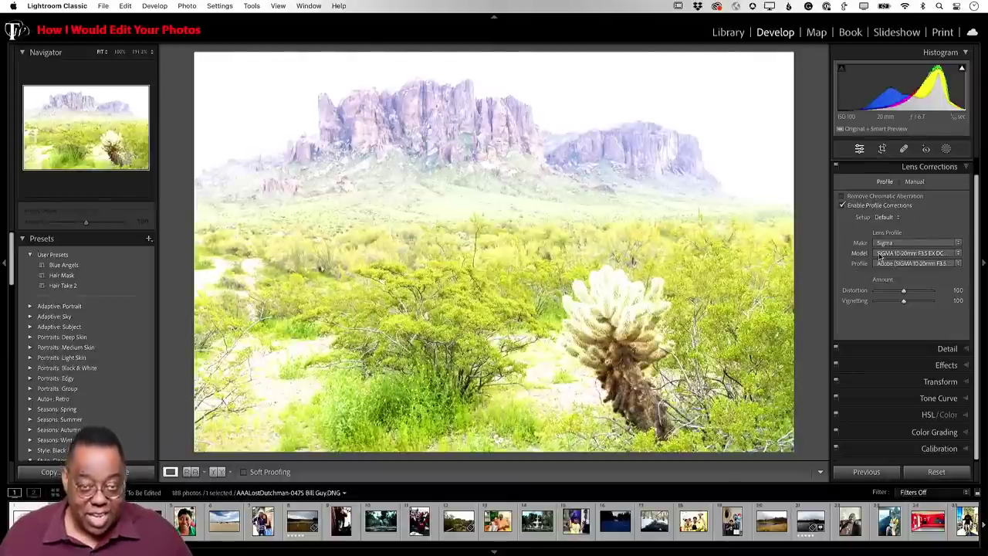
pyautogui.moveTo(903, 290)
pyautogui.mouseDown()
pyautogui.moveTo(875, 294)
pyautogui.moveTo(903, 291)
pyautogui.mouseUp()
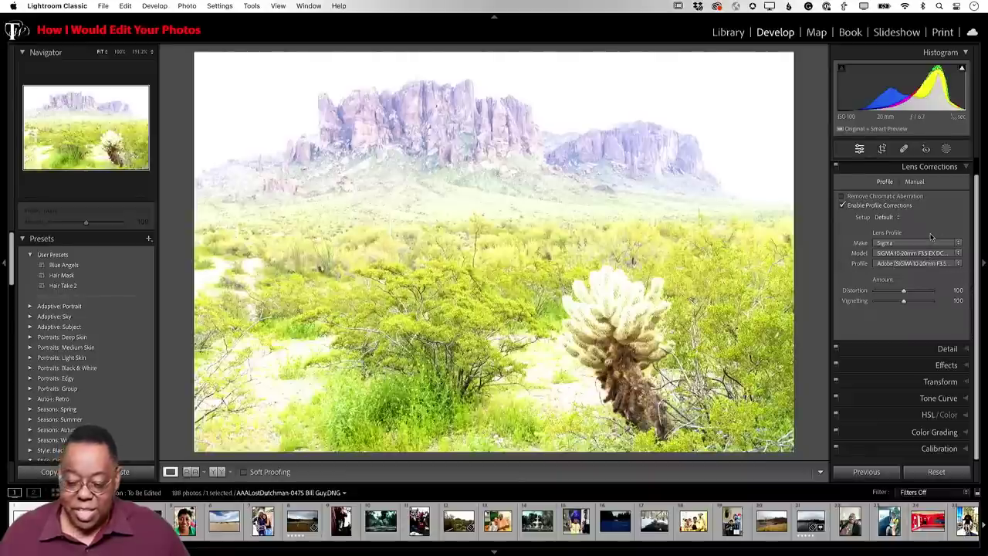
pyautogui.click(842, 205)
pyautogui.click(842, 205)
pyautogui.click(842, 206)
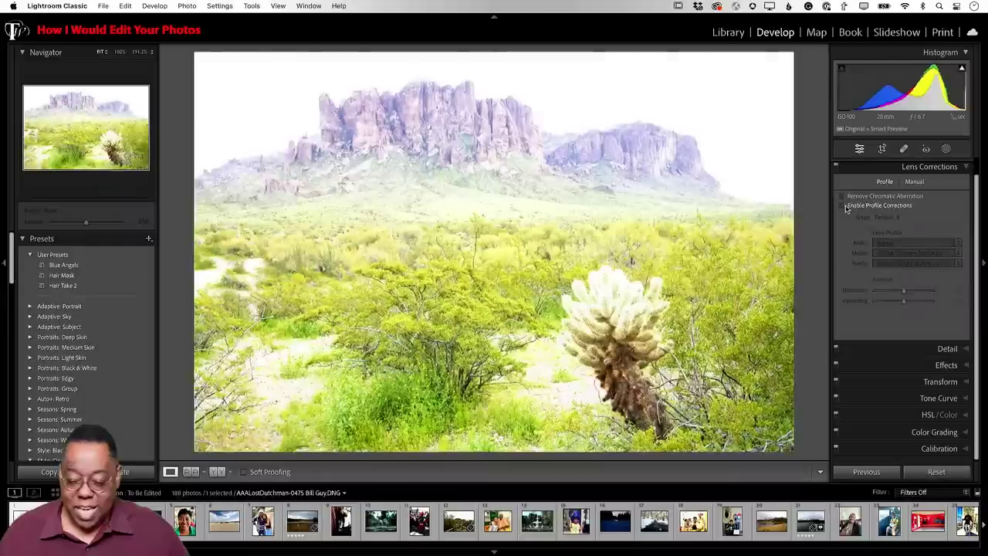
pyautogui.click(842, 205)
pyautogui.click(842, 206)
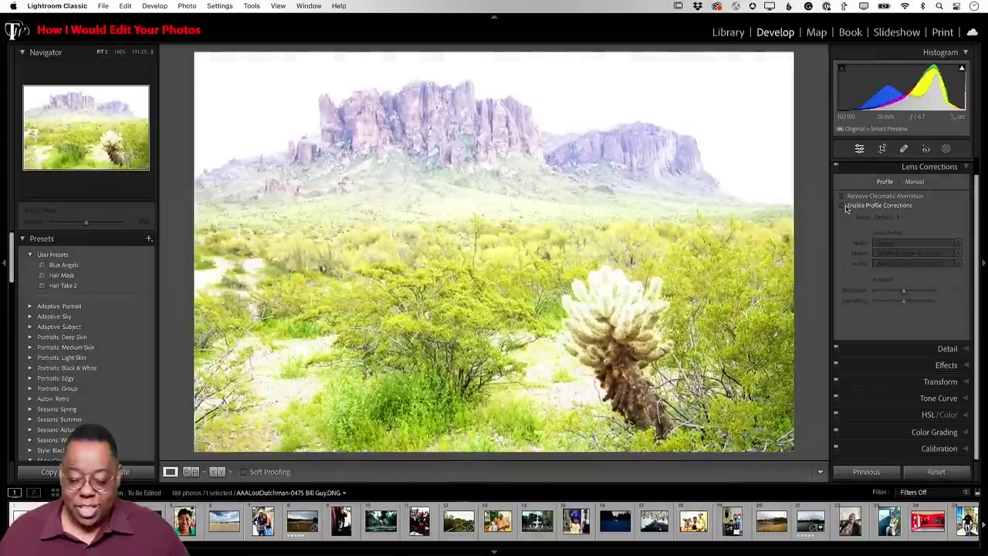
pyautogui.click(842, 205)
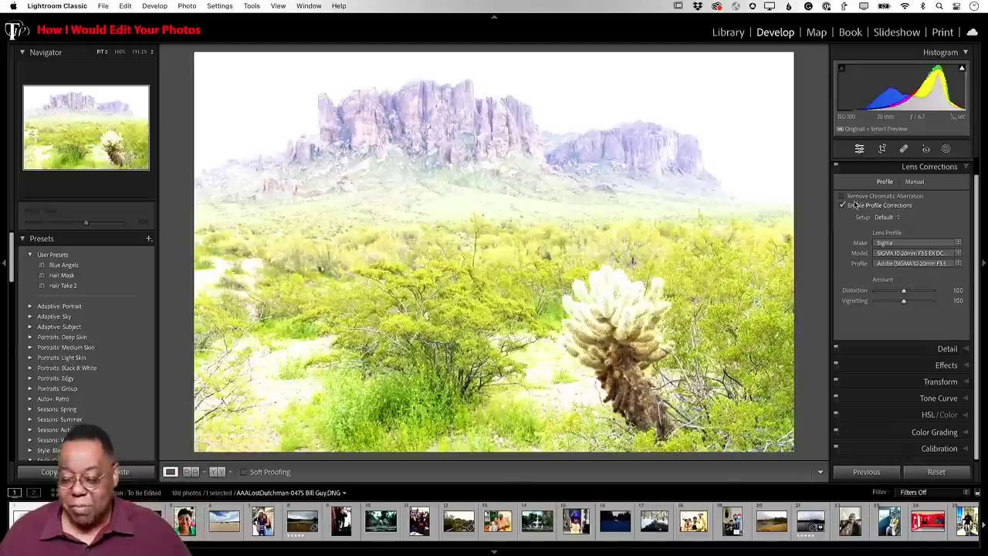
# Turn on Remove Chromatic Aberration after comparing it off and on, then return to Basic.
pyautogui.click(846, 198)
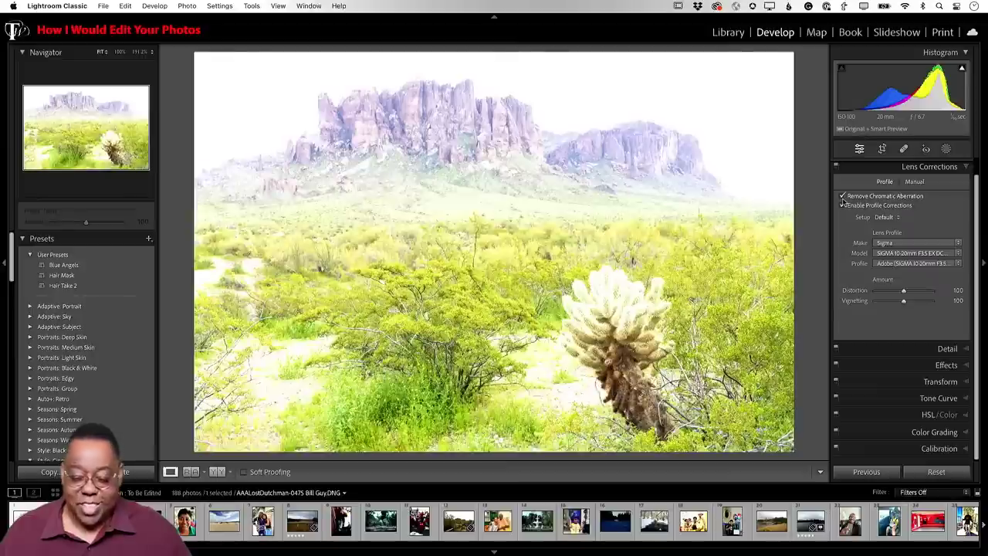
pyautogui.click(844, 197)
pyautogui.click(843, 197)
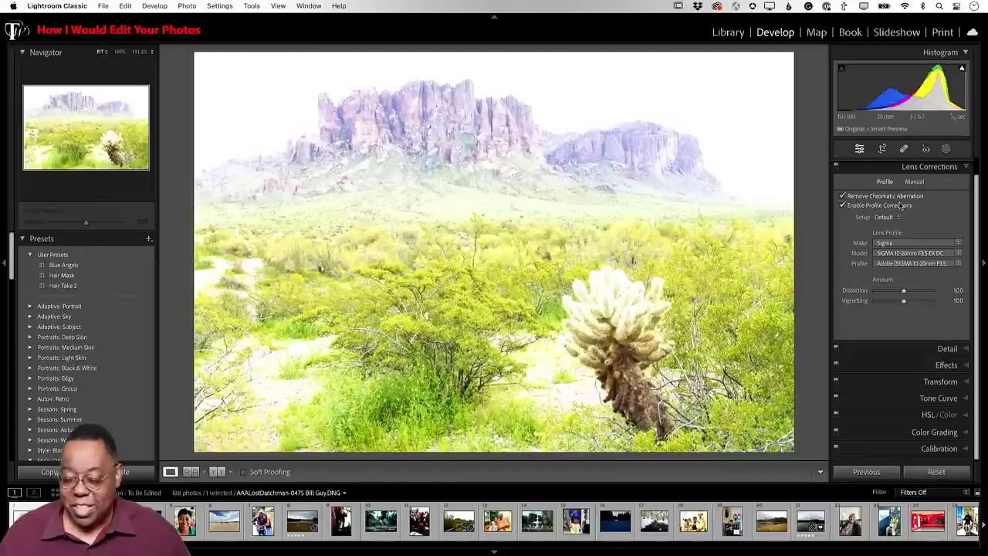
pyautogui.scroll(1, 926, 201)
pyautogui.click(956, 167)
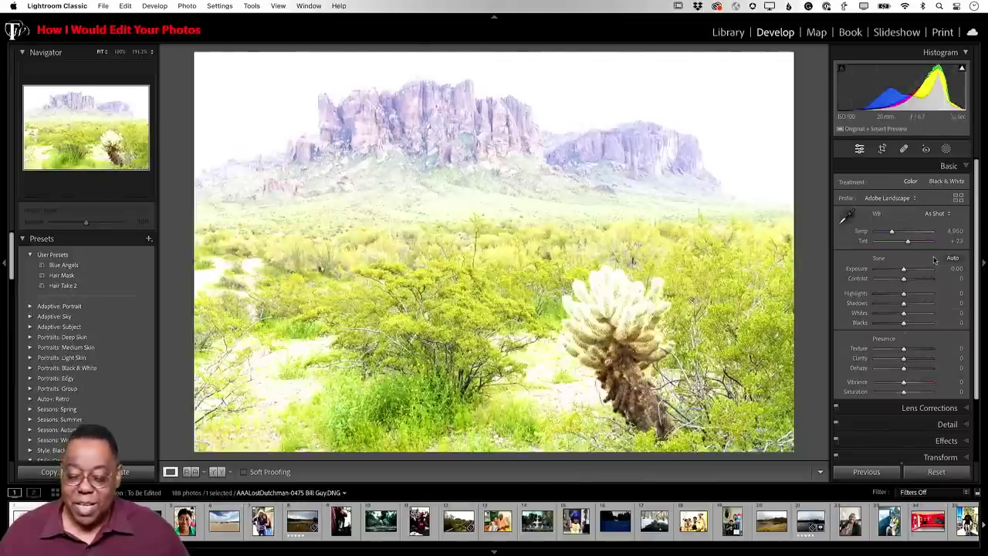
# Apply Auto tone: Exposure −1.99, Highlights −69, Shadows +36, Whites +22, Blacks −17, Vibrance +15.
pyautogui.press('alt')
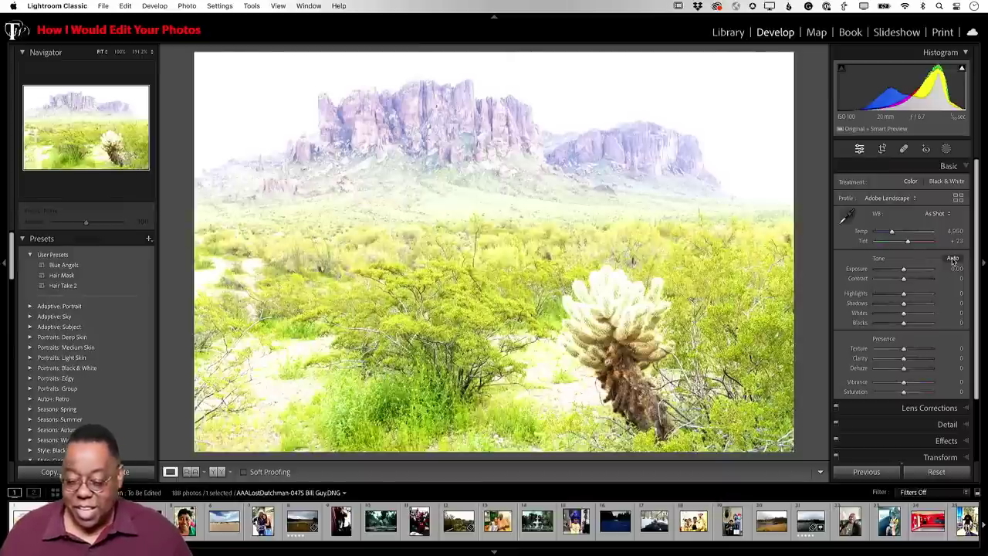
pyautogui.scroll(-2, 952, 261)
pyautogui.click(953, 260)
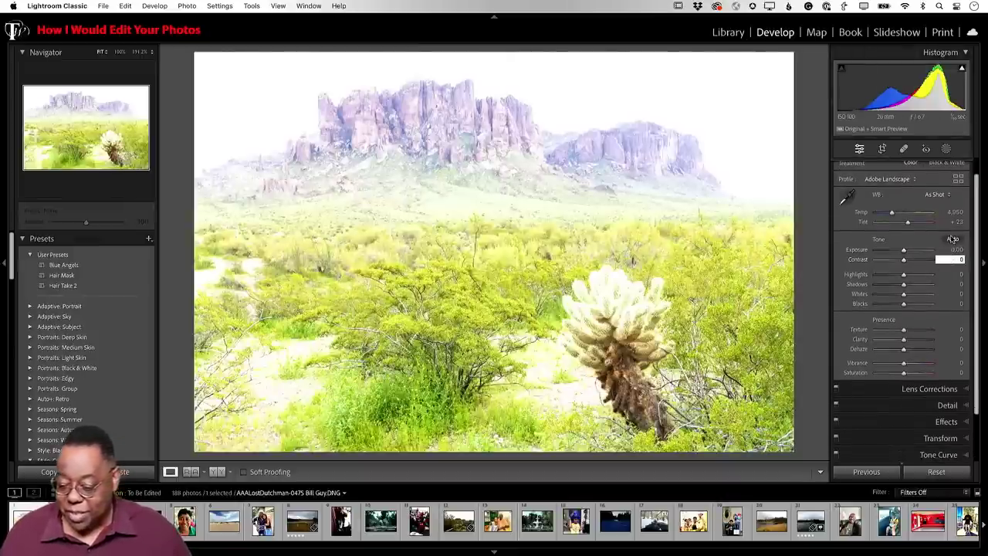
pyautogui.click(952, 239)
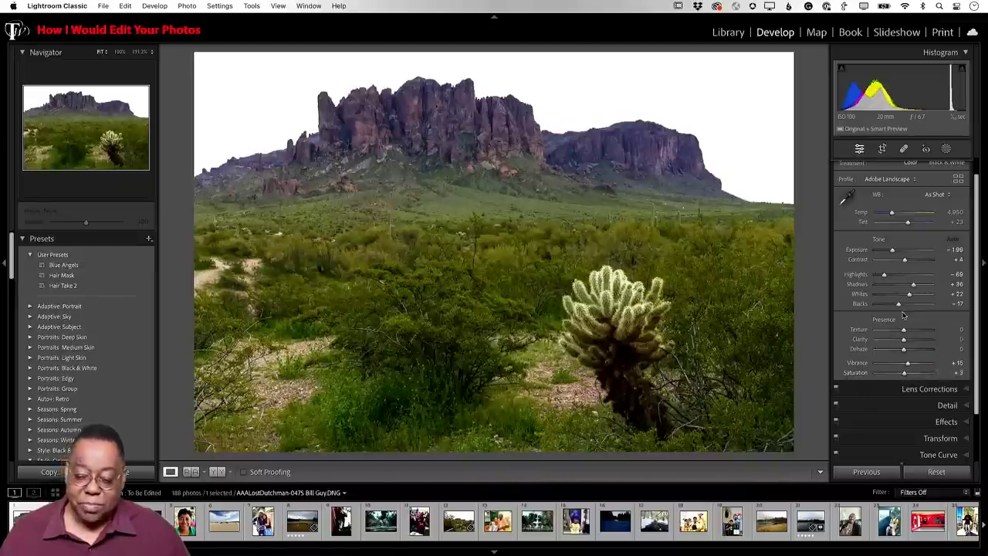
pyautogui.scroll(1, 903, 314)
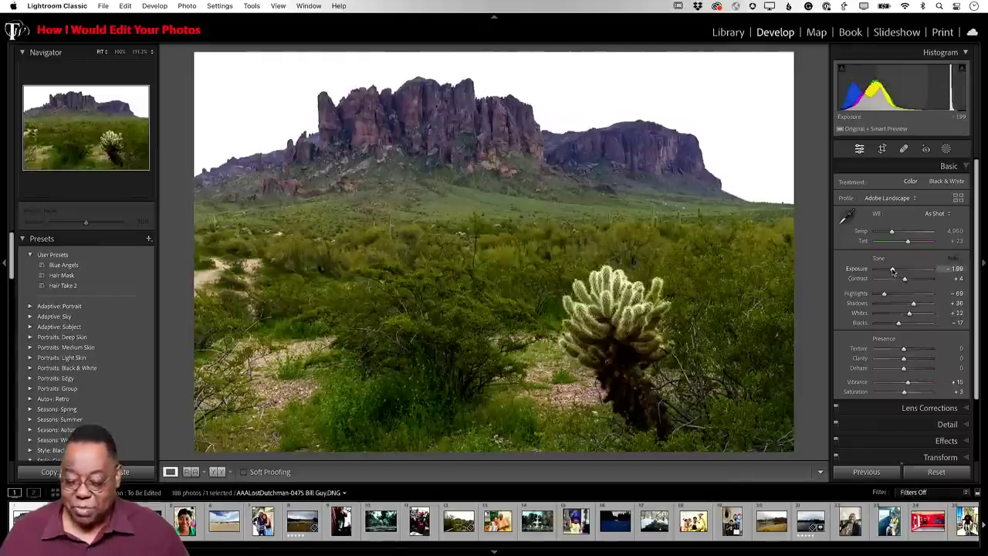
# Brighten Exposure to −1.10 and set Vibrance to +31 and Dehaze to +18.
pyautogui.moveTo(892, 269); pyautogui.dragTo(897, 272)
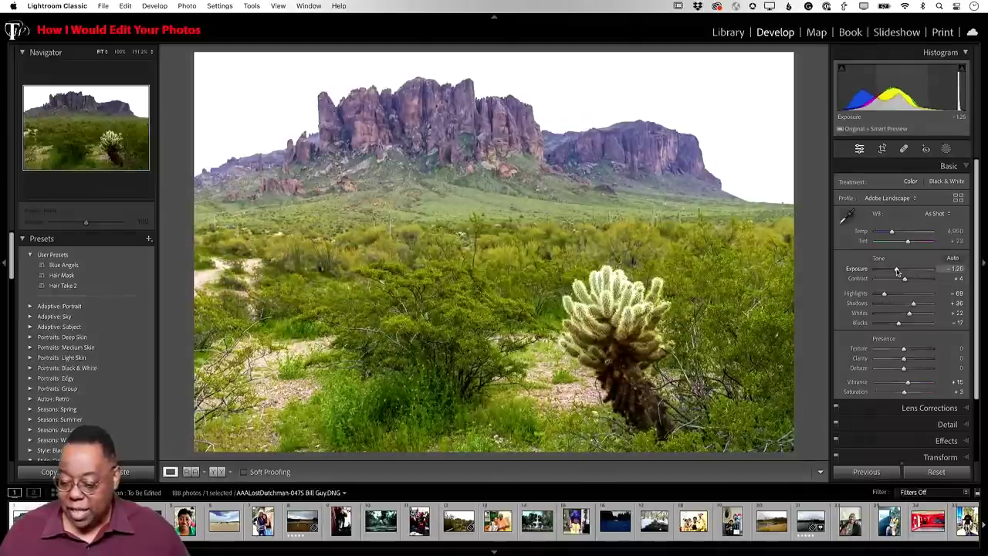
pyautogui.moveTo(896, 271); pyautogui.dragTo(898, 272)
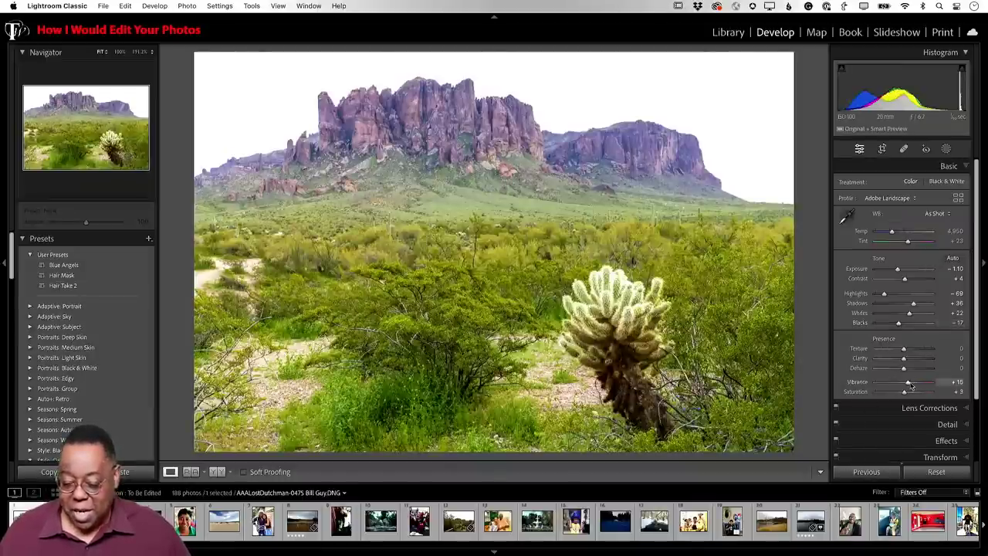
pyautogui.moveTo(909, 385)
pyautogui.mouseDown()
pyautogui.moveTo(924, 385)
pyautogui.moveTo(913, 385)
pyautogui.mouseUp()
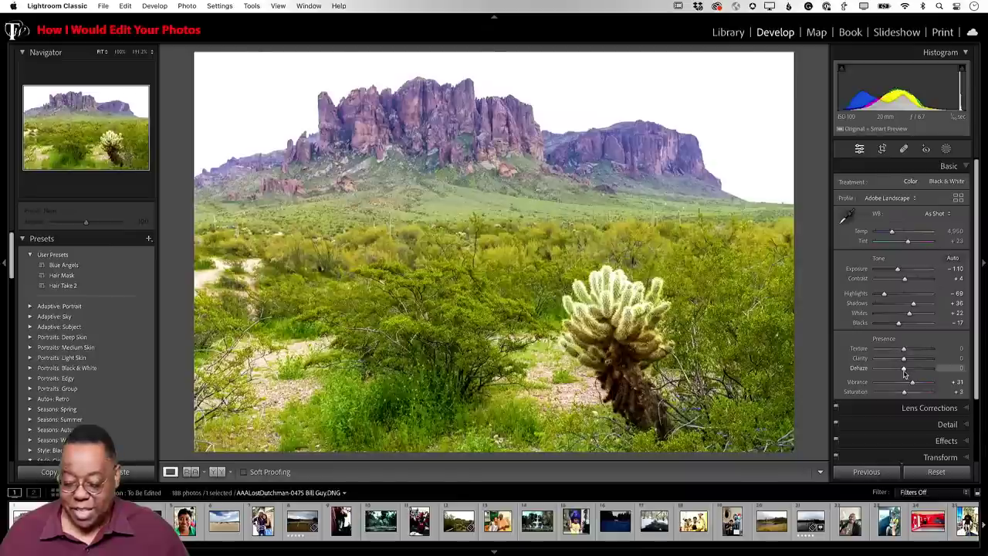
pyautogui.moveTo(904, 371)
pyautogui.mouseDown()
pyautogui.moveTo(925, 372)
pyautogui.moveTo(859, 378)
pyautogui.moveTo(912, 377)
pyautogui.mouseUp()
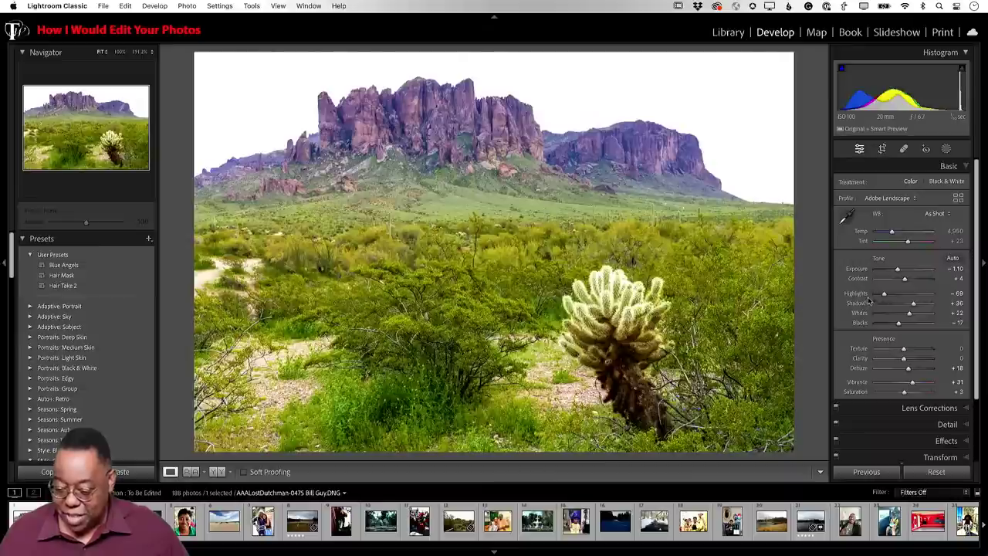
# Create a Sky mask with Exposure −0.86, Temp −18 and Dehaze +48.
pyautogui.click(946, 149)
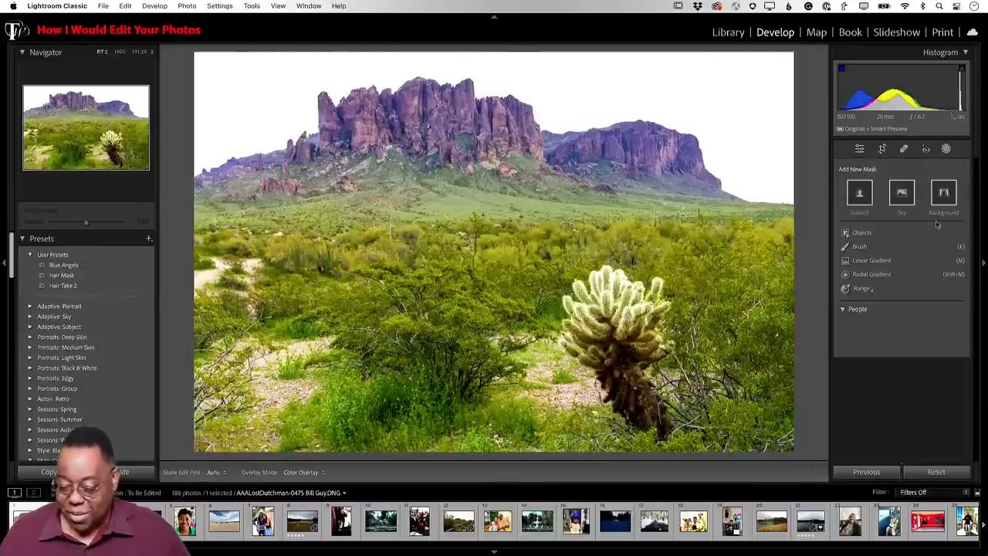
pyautogui.click(902, 192)
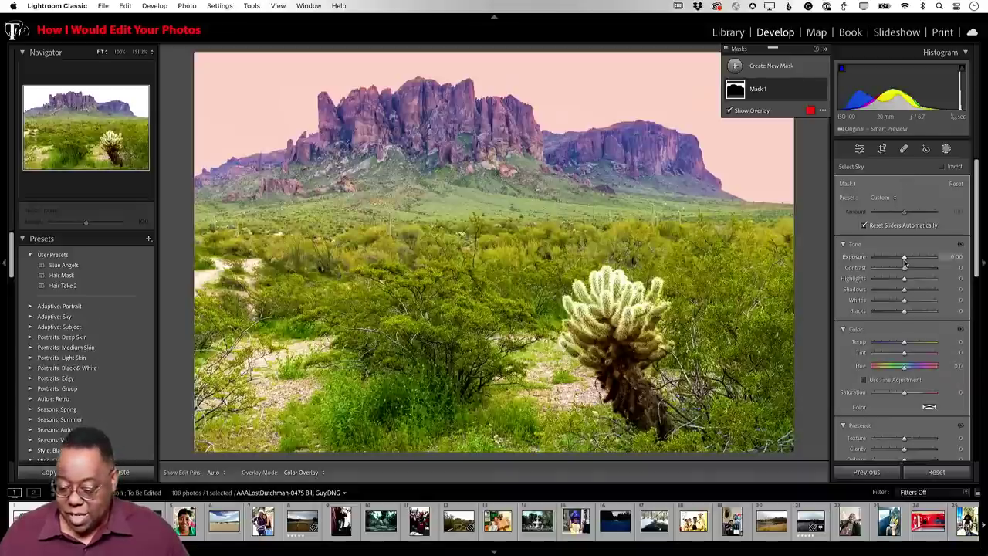
pyautogui.moveTo(904, 262); pyautogui.dragTo(897, 260)
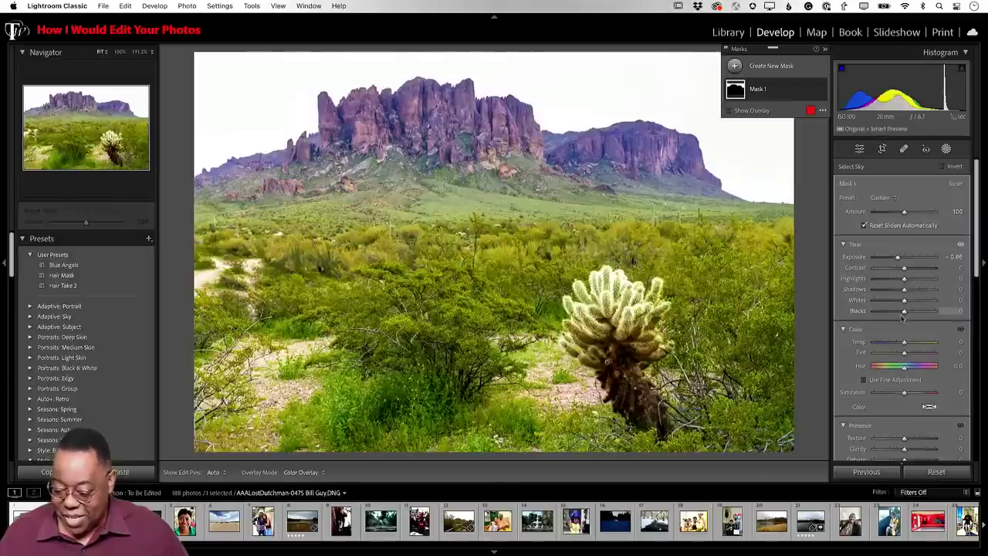
pyautogui.moveTo(903, 342)
pyautogui.mouseDown()
pyautogui.moveTo(880, 345)
pyautogui.moveTo(899, 343)
pyautogui.mouseUp()
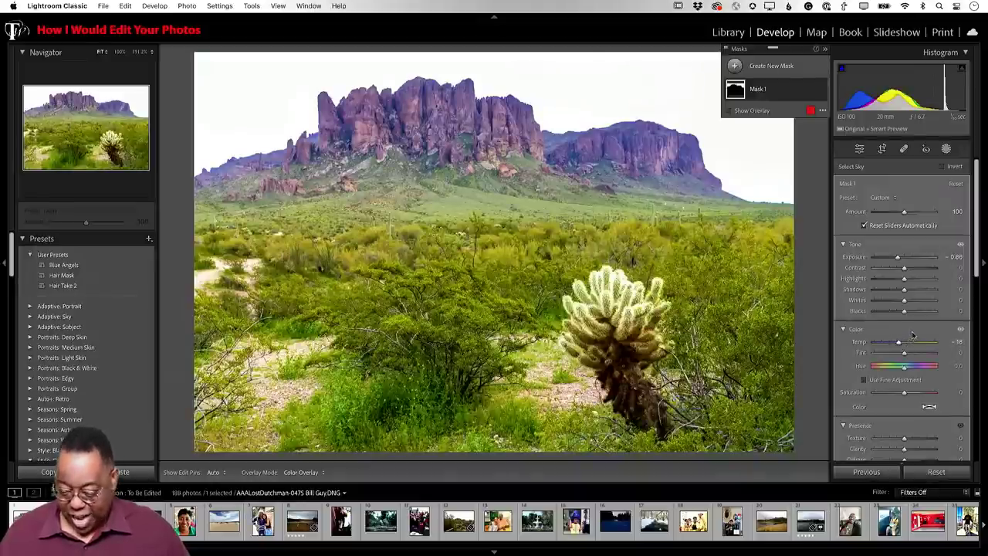
pyautogui.scroll(-3, 913, 325)
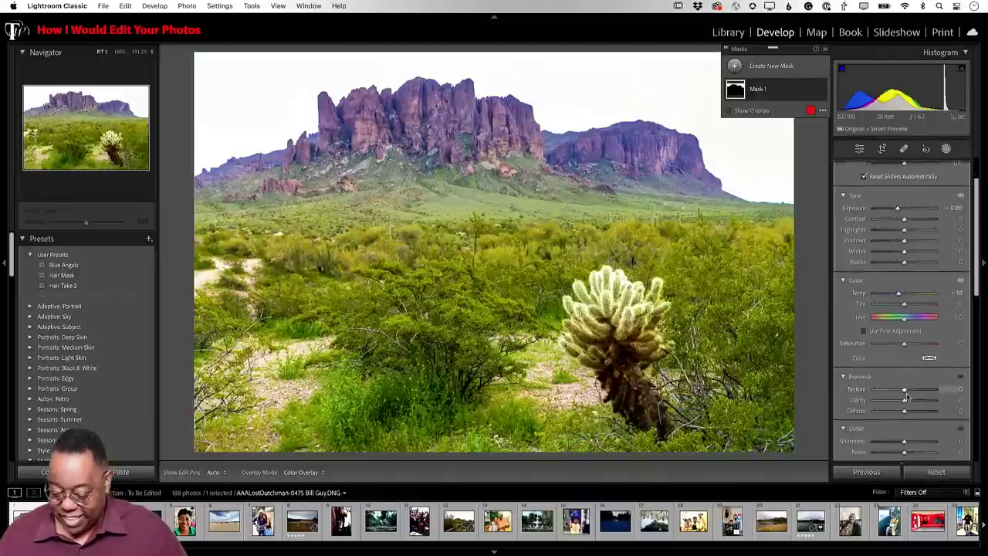
pyautogui.moveTo(905, 399); pyautogui.dragTo(920, 400)
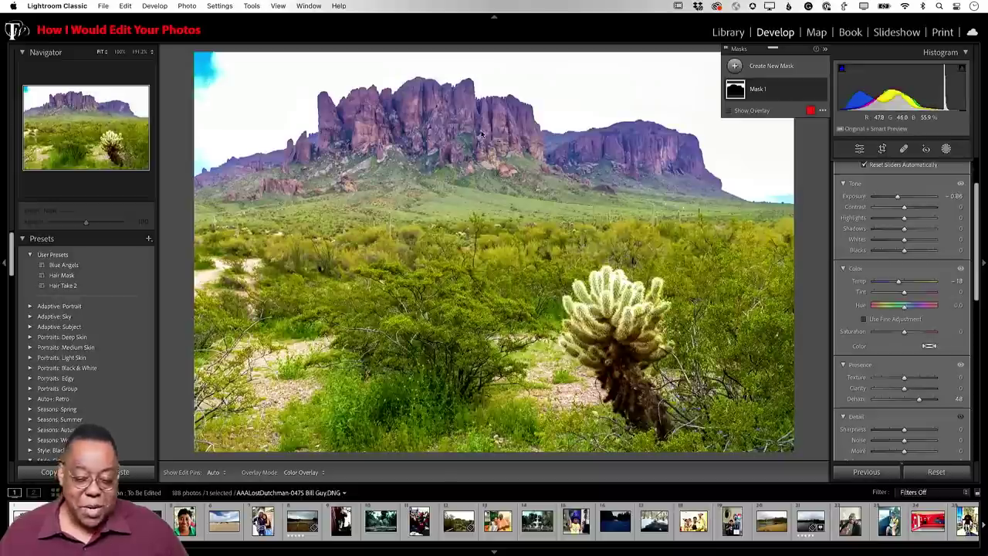
# Undo an accidental reset, delete the sky mask Mask 1, and return to the Basic adjustments.
pyautogui.click(932, 470)
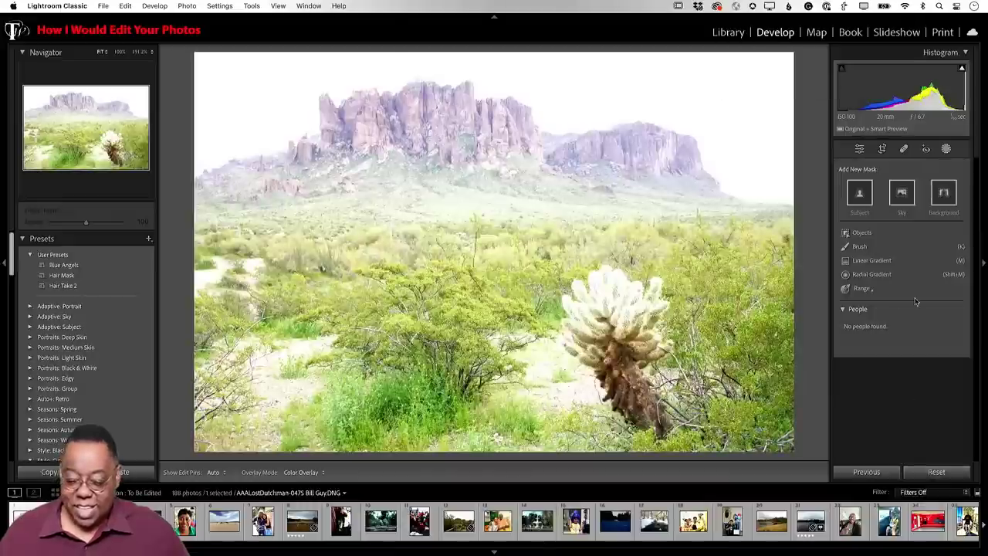
pyautogui.press('super+z')
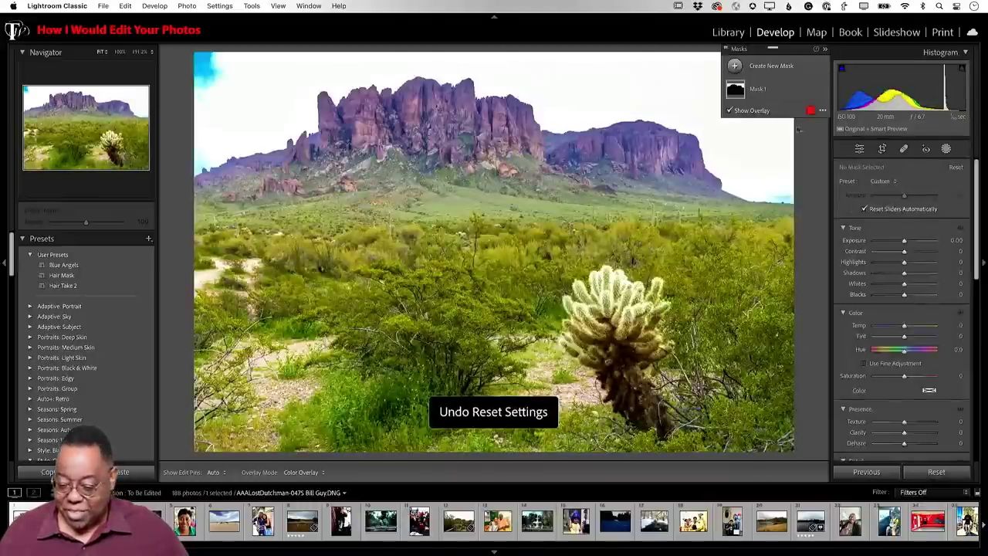
pyautogui.click(810, 90)
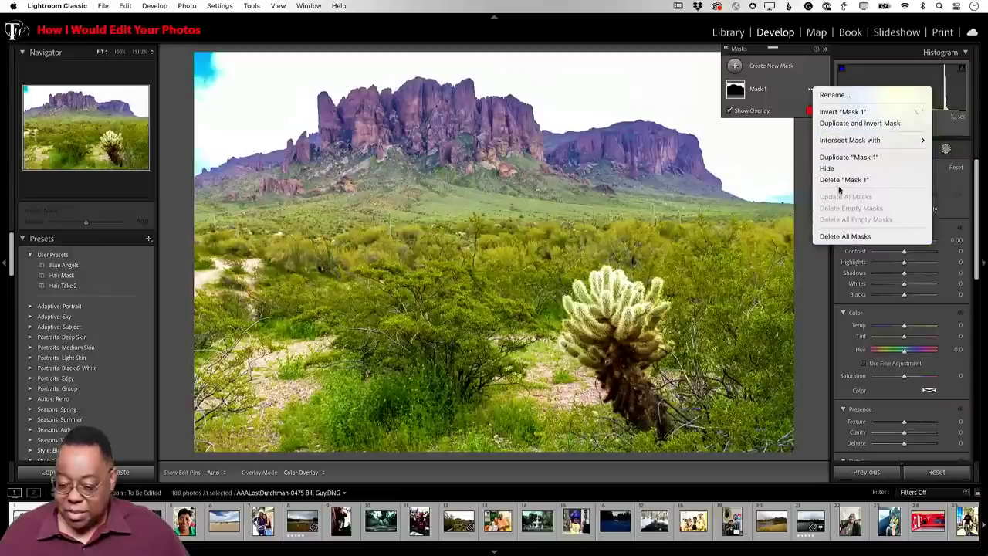
pyautogui.click(841, 179)
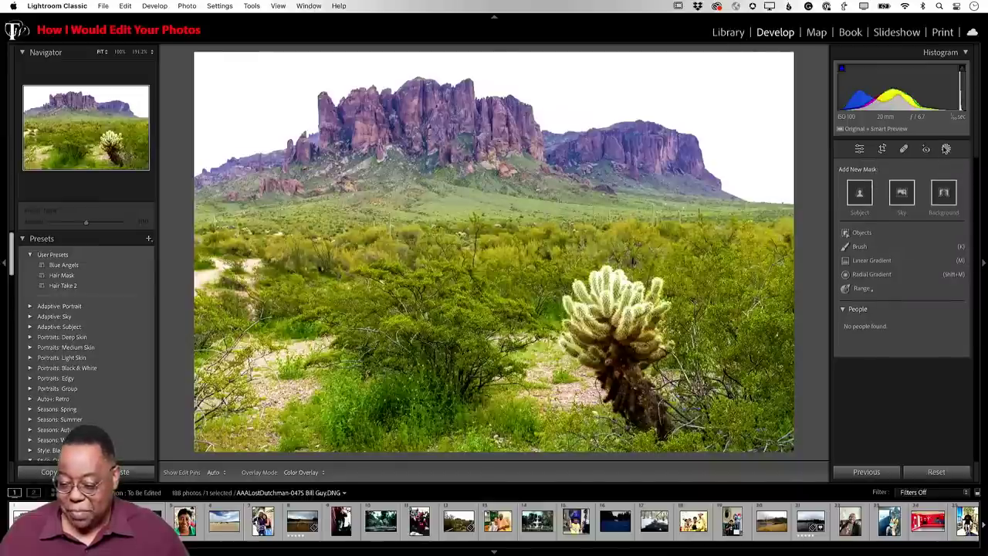
pyautogui.click(946, 148)
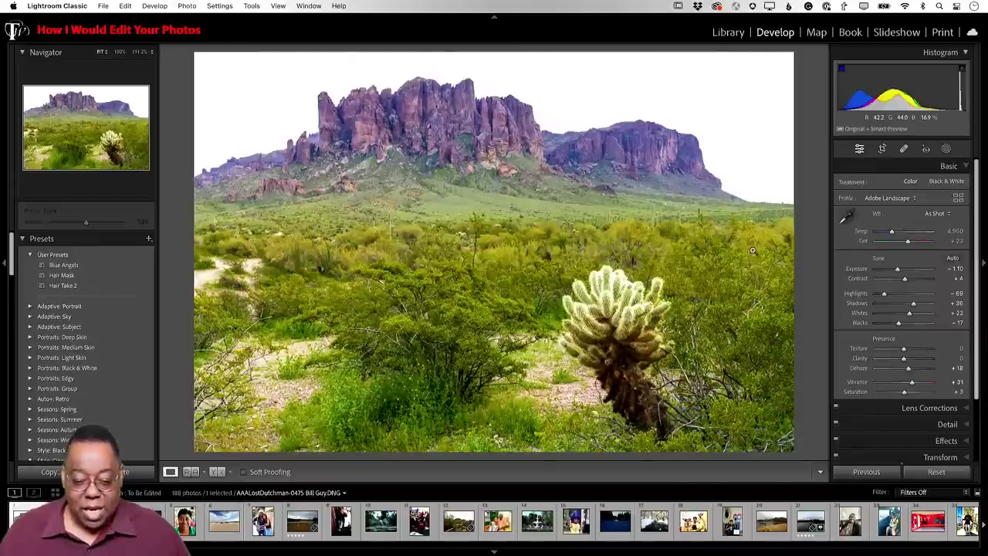
# Send the desert photo to Photoshop and collapse the floating Properties panel.
pyautogui.press('super+Tab')
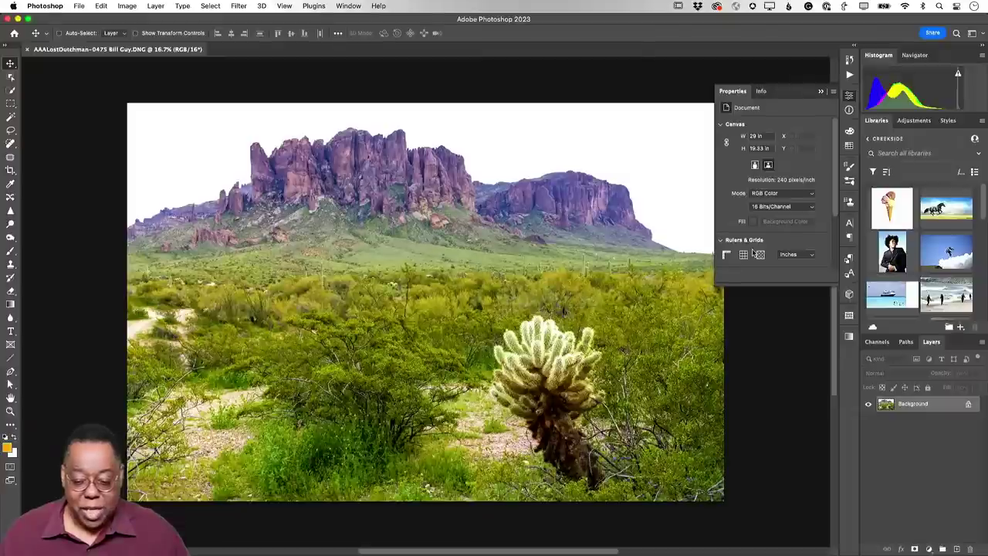
pyautogui.click(822, 92)
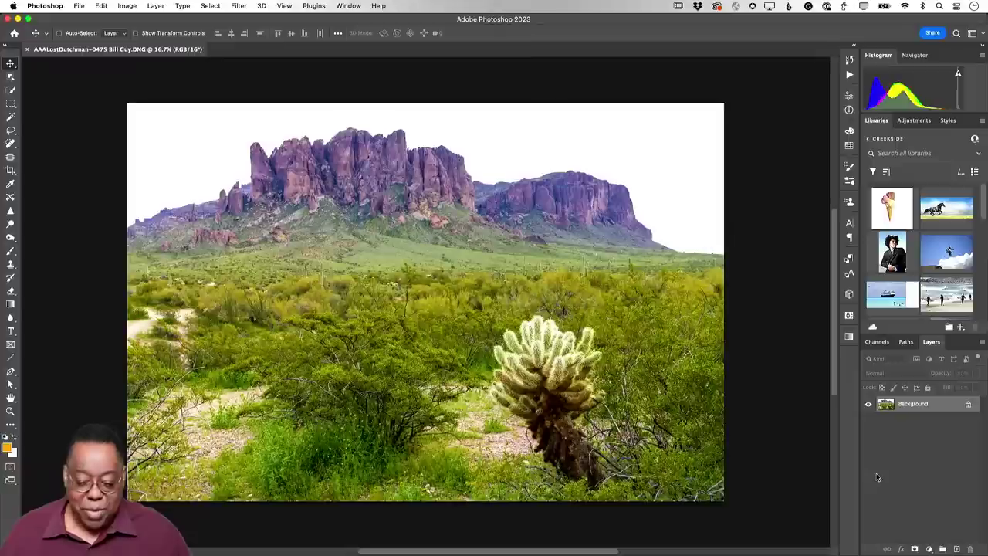
# Start Edit > Sky Replacement with a blue cloudy sky, dialog moved aside, presets showing.
pyautogui.click(100, 6)
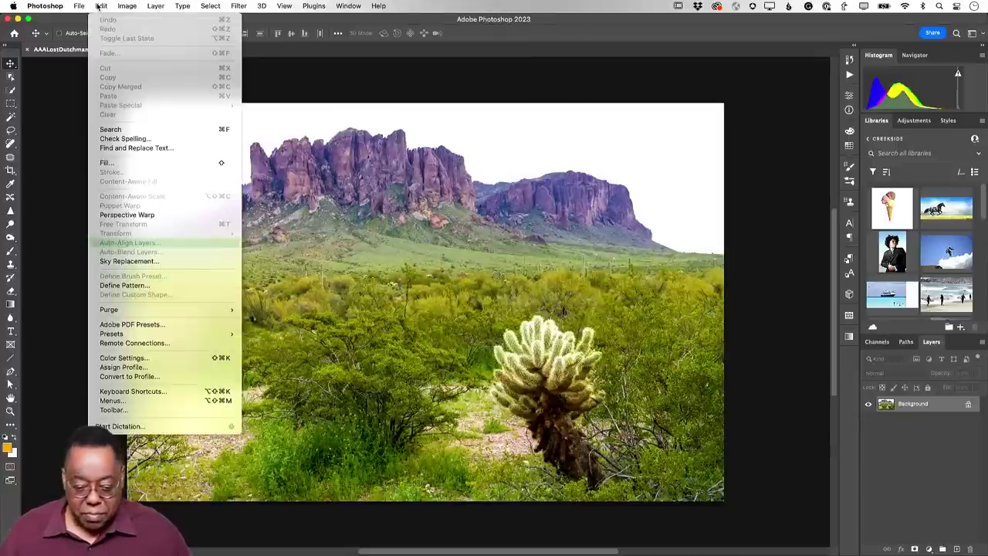
pyautogui.click(125, 261)
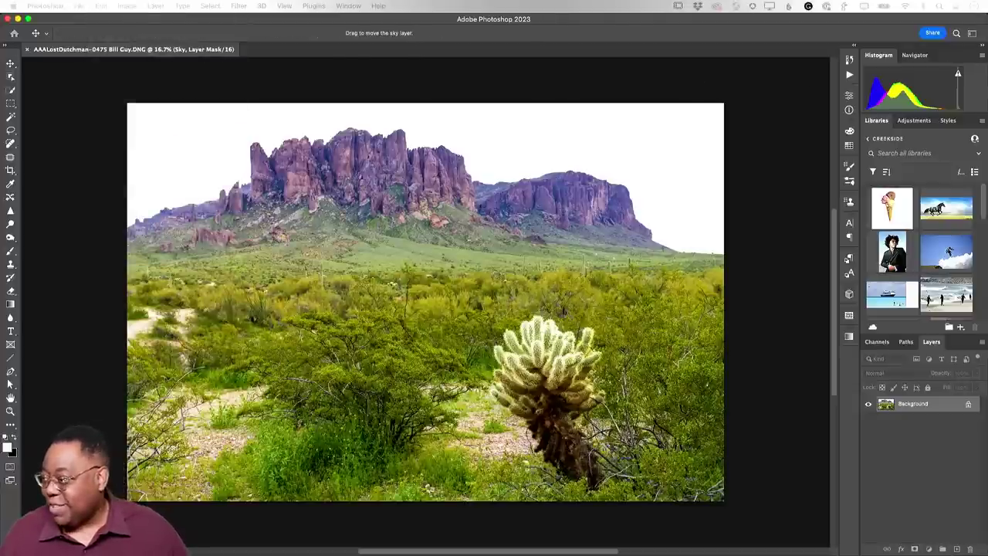
pyautogui.moveTo(792, 161); pyautogui.dragTo(683, 118)
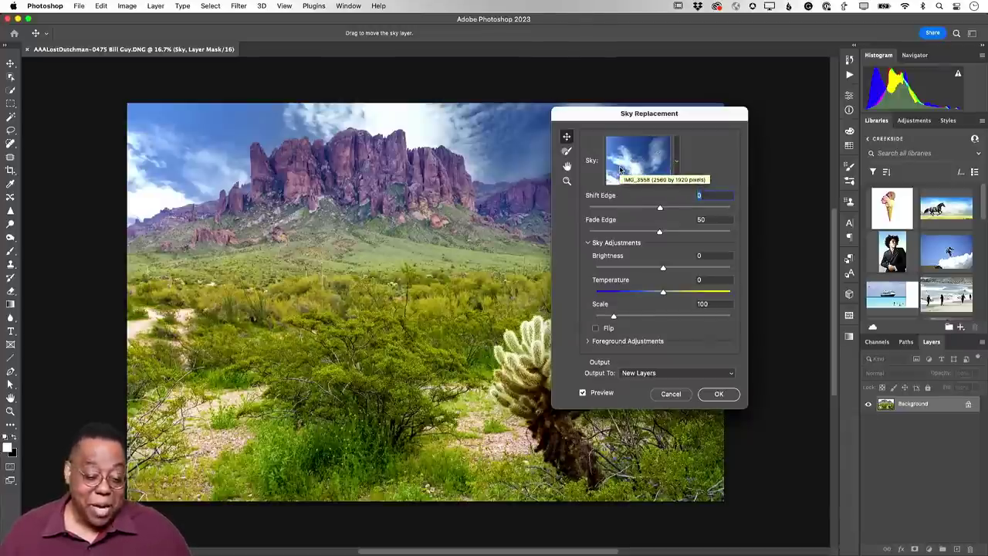
pyautogui.click(678, 165)
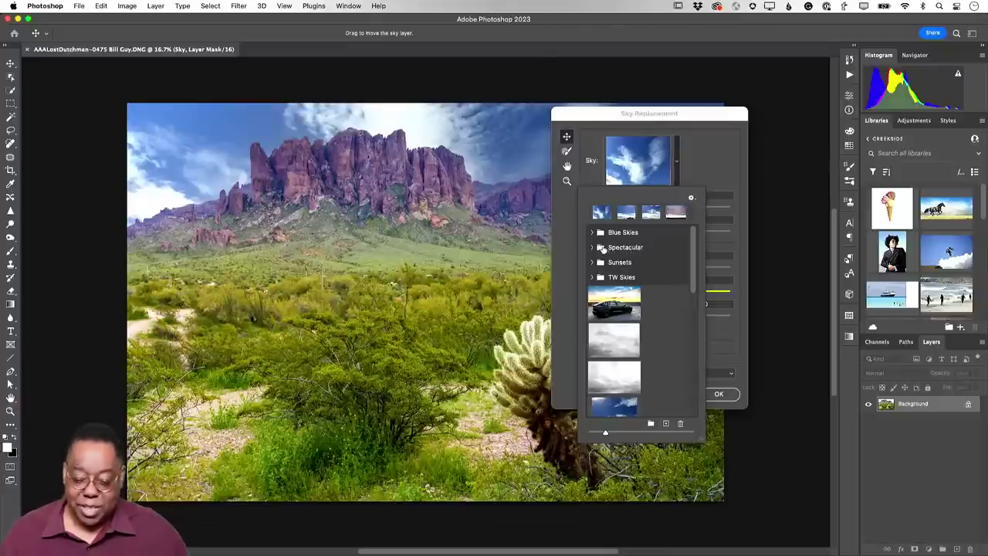
# Preview the plain and cloudier blue skies from the Blue Skies folder, then collapse it.
pyautogui.click(593, 233)
pyautogui.click(602, 255)
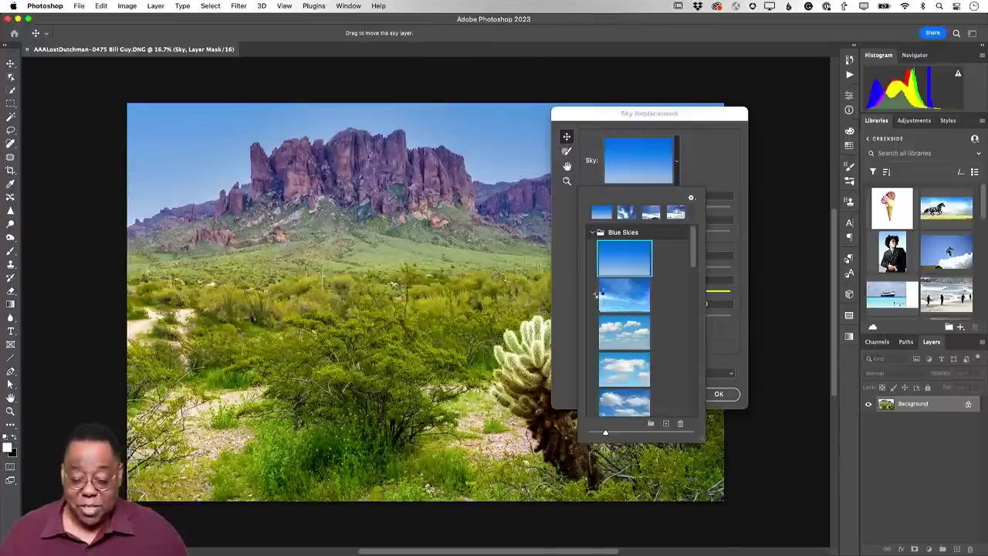
pyautogui.click(601, 297)
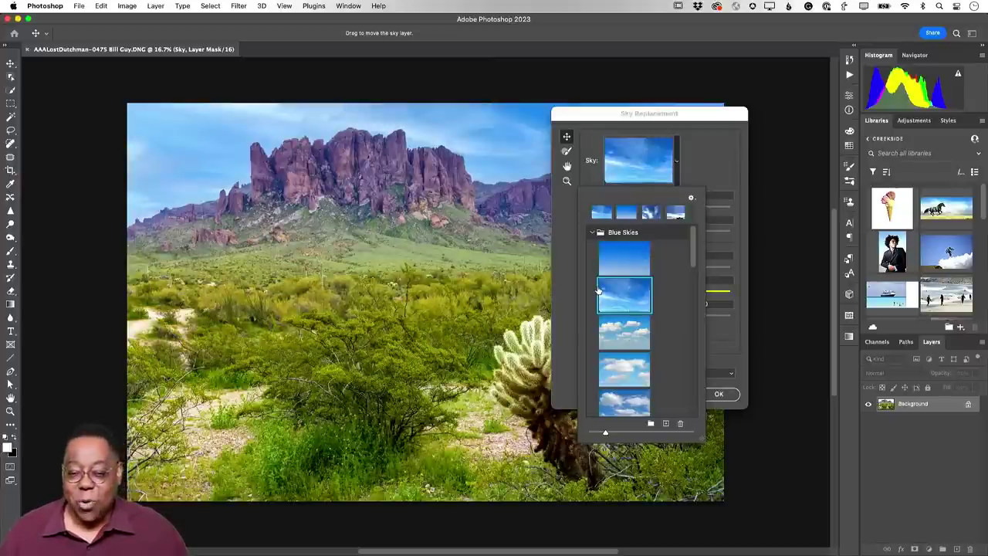
pyautogui.click(591, 233)
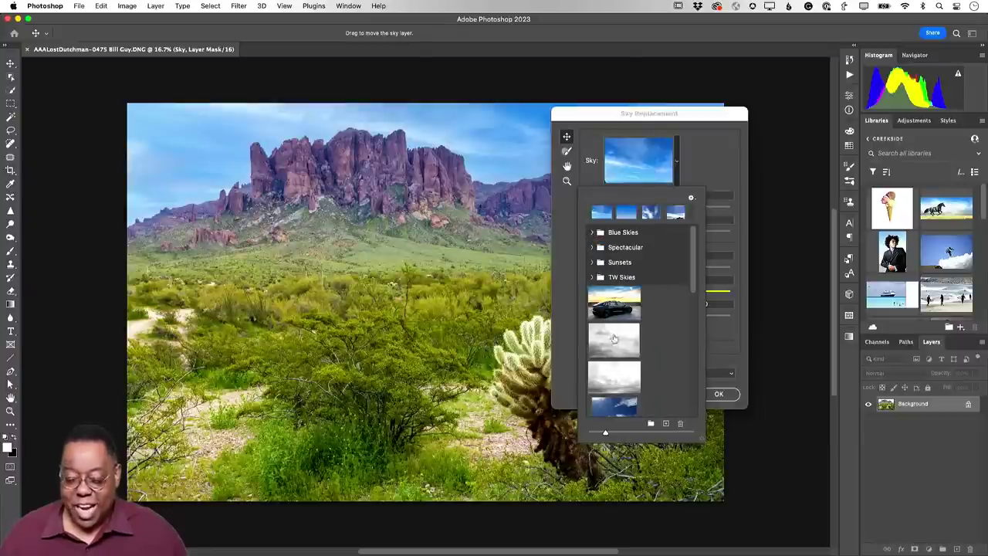
# Apply the overcast grey cloudy sky and file the loose sky presets into TW Skies.
pyautogui.scroll(-3, 621, 400)
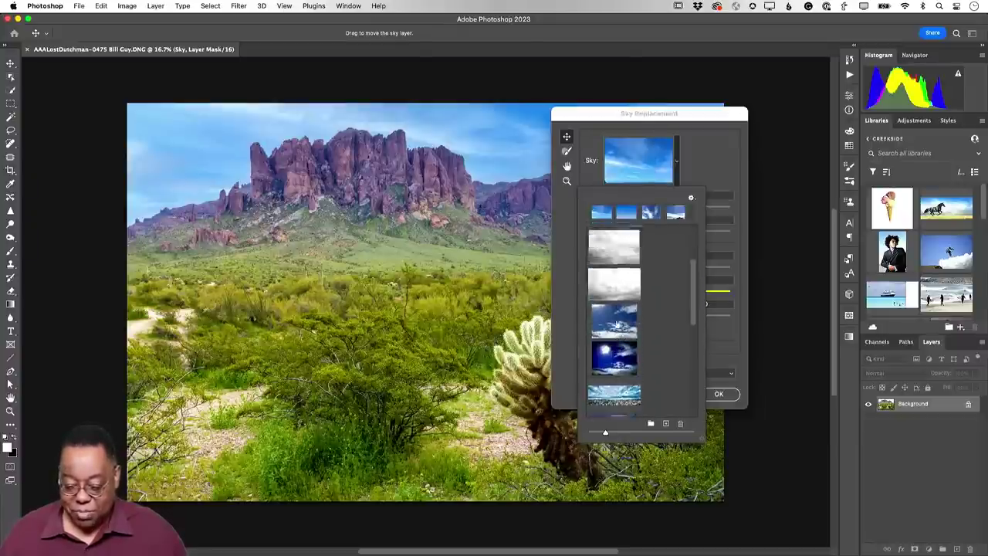
pyautogui.scroll(4, 614, 332)
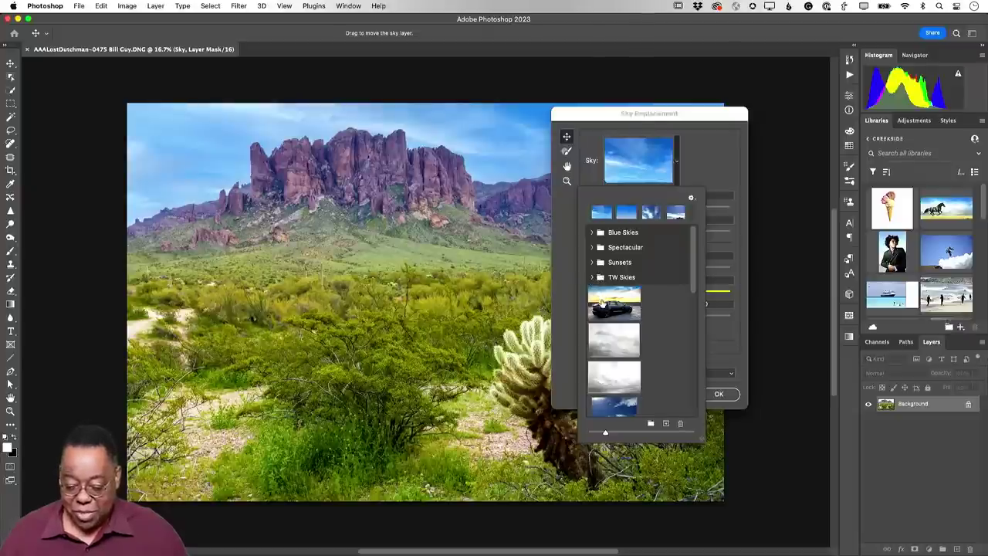
pyautogui.moveTo(605, 301); pyautogui.dragTo(616, 277)
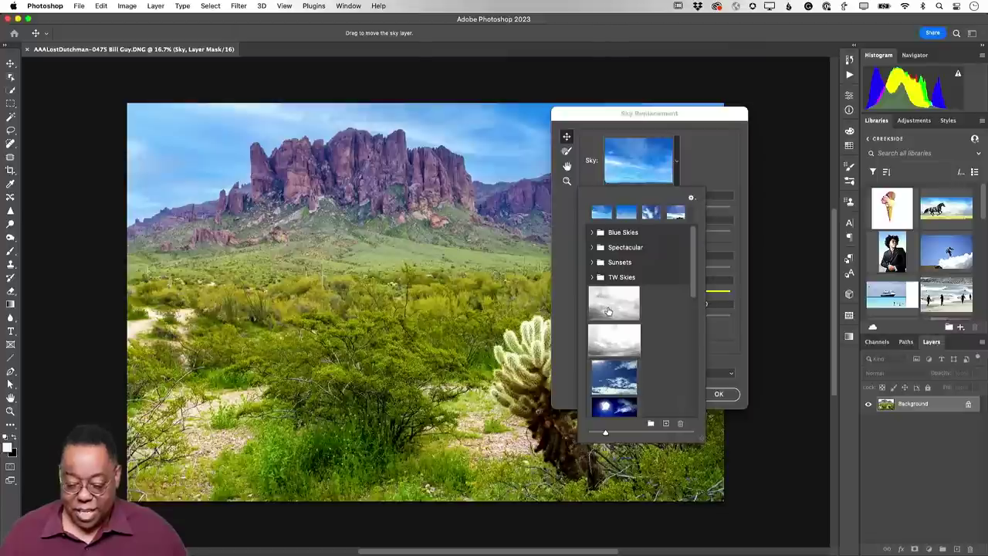
pyautogui.click(609, 313)
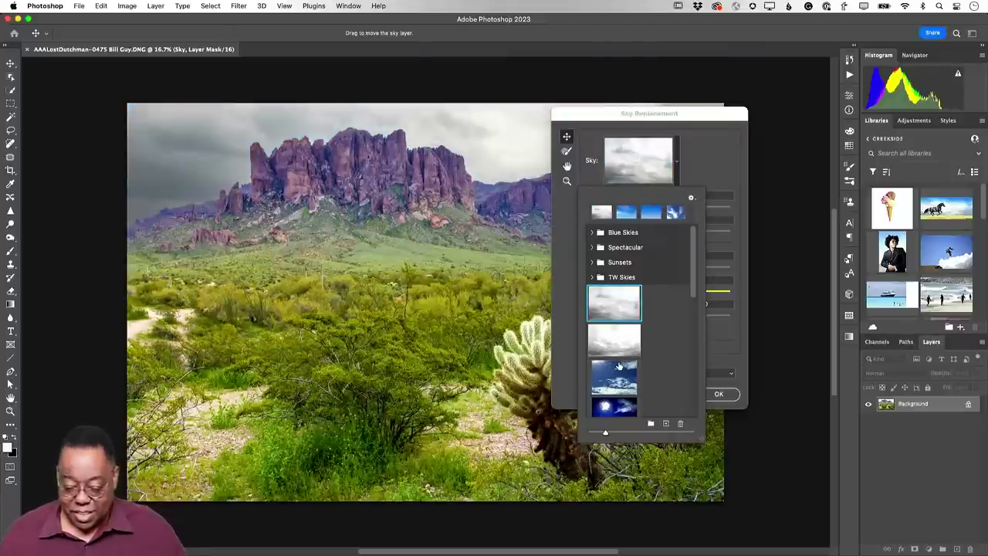
pyautogui.scroll(-5, 614, 363)
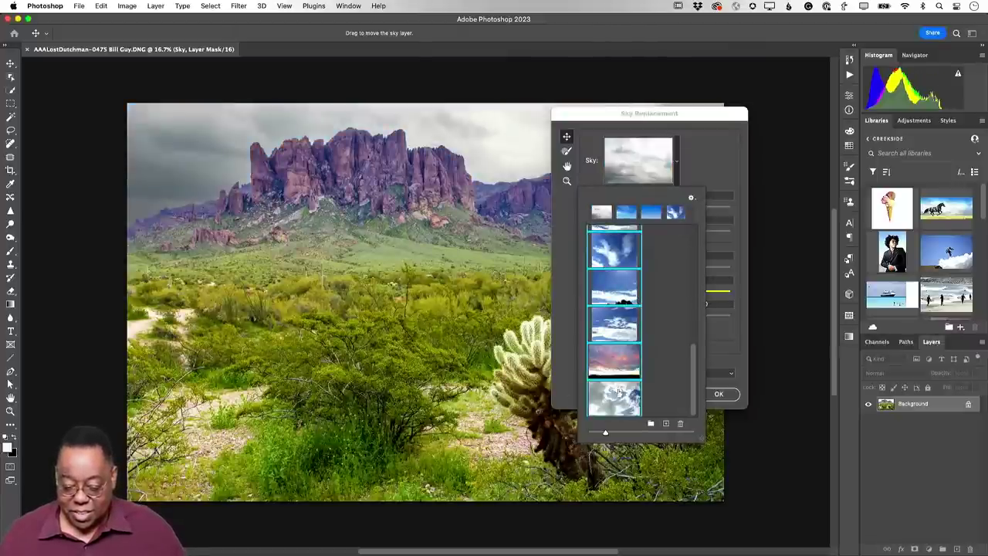
pyautogui.scroll(5, 621, 308)
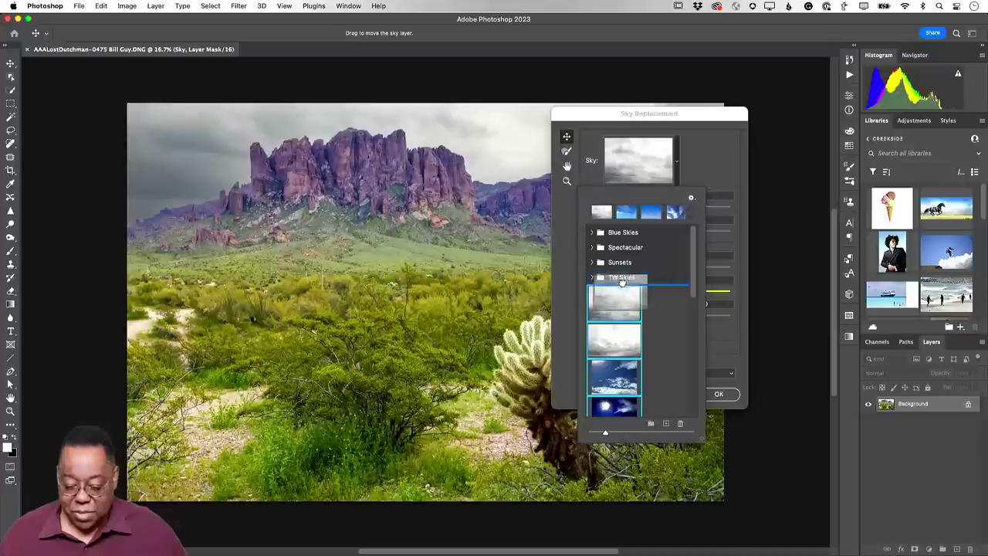
pyautogui.click(599, 277)
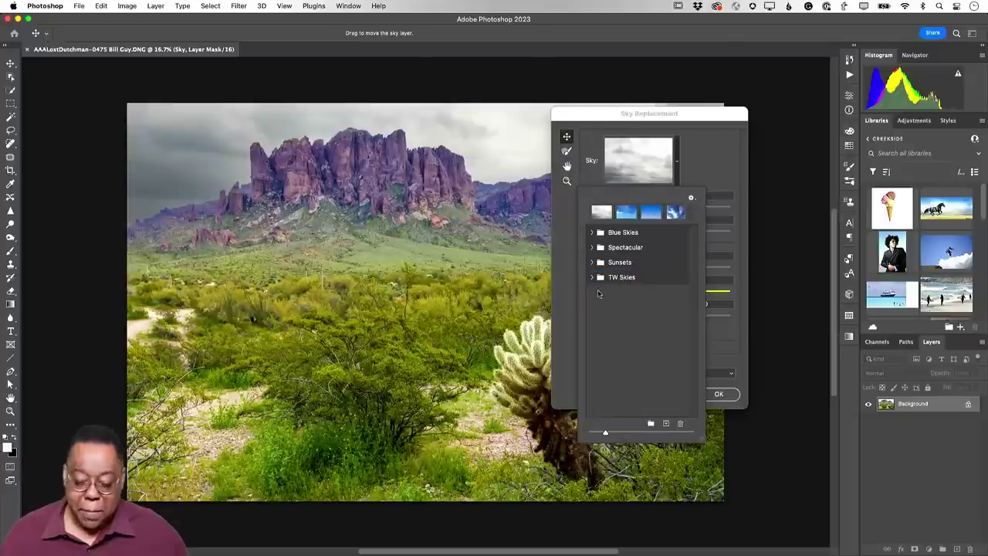
pyautogui.click(666, 424)
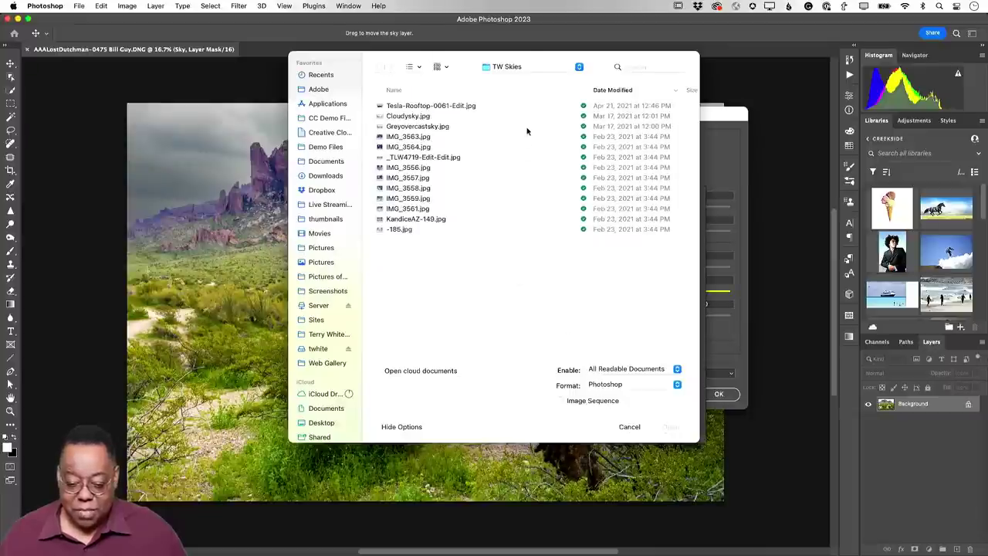
pyautogui.click(629, 426)
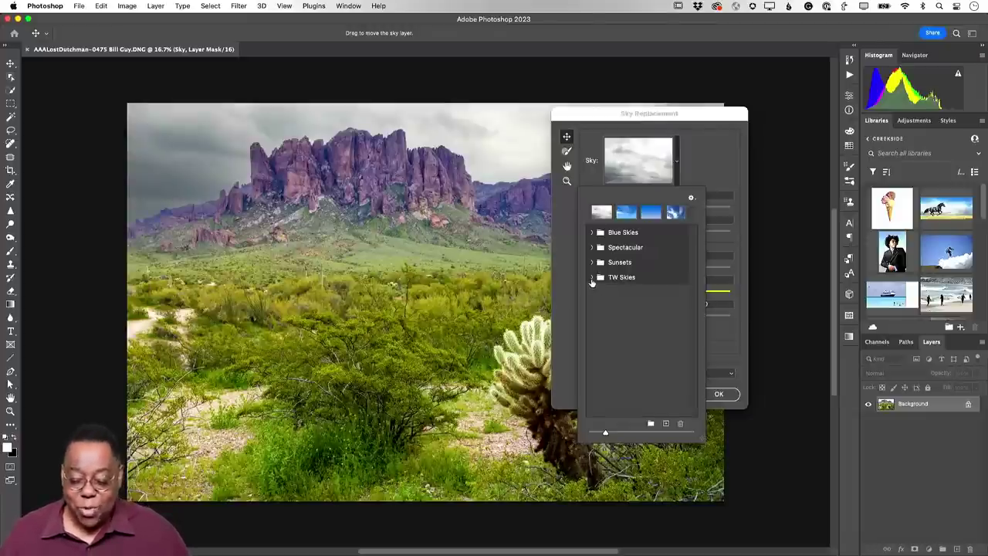
# Expand TW Skies, try the panoramic stormy sky, then choose the bright blue sky with white clouds.
pyautogui.click(591, 278)
pyautogui.scroll(-2, 667, 337)
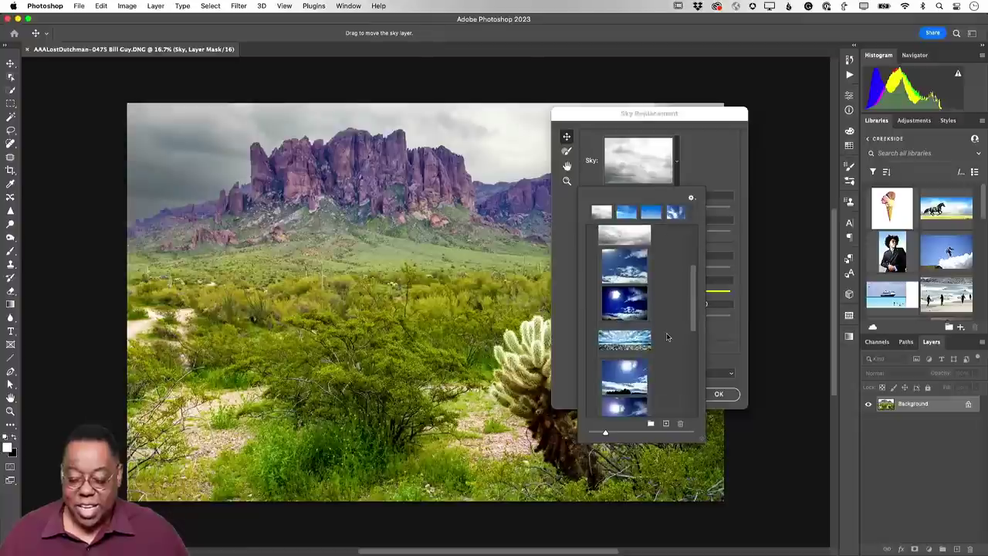
pyautogui.scroll(-1, 667, 337)
pyautogui.scroll(-1, 635, 317)
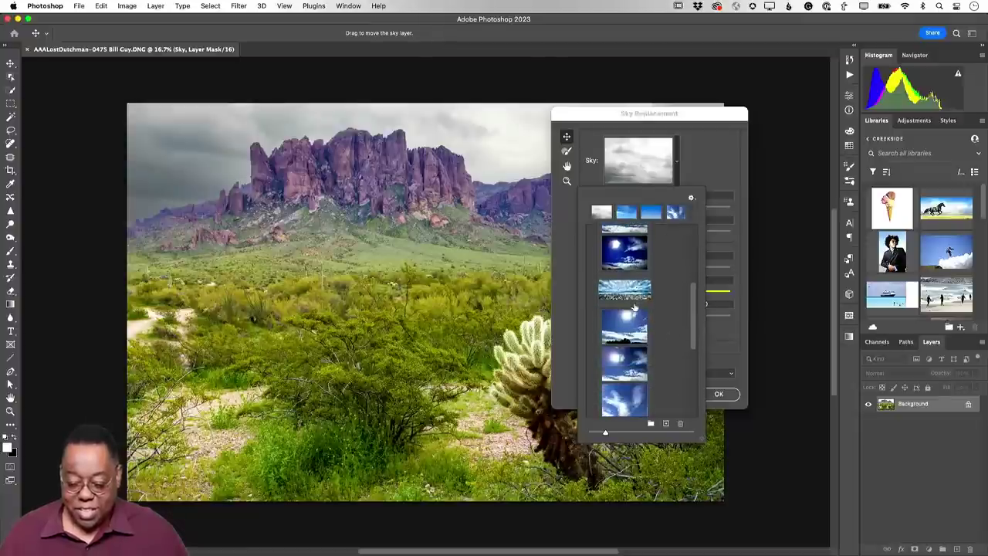
pyautogui.click(627, 291)
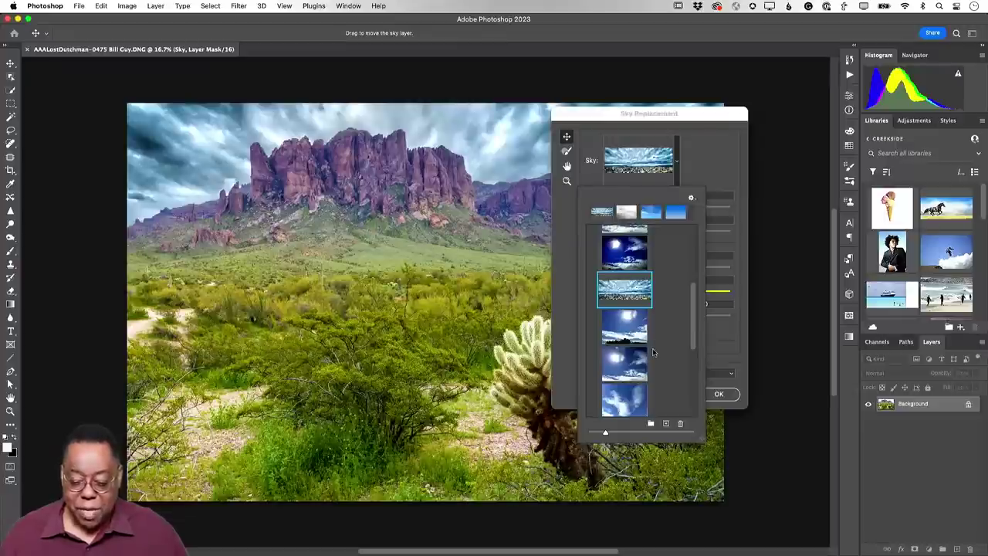
pyautogui.scroll(-3, 653, 351)
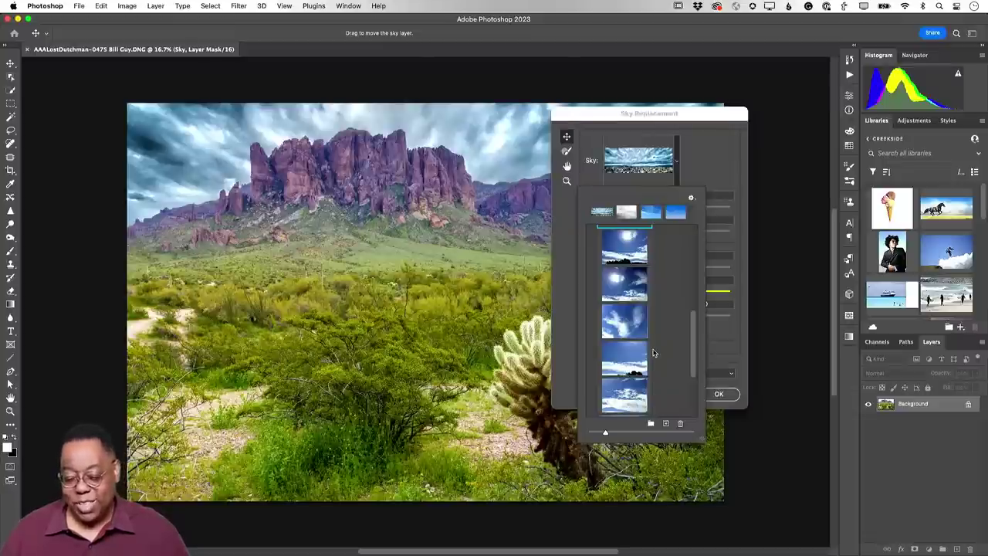
pyautogui.click(638, 352)
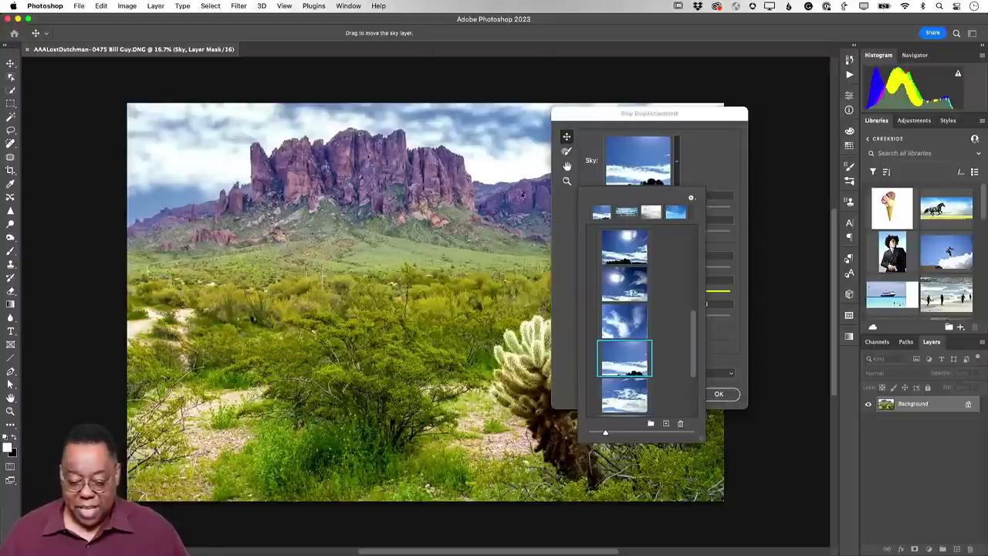
pyautogui.click(503, 166)
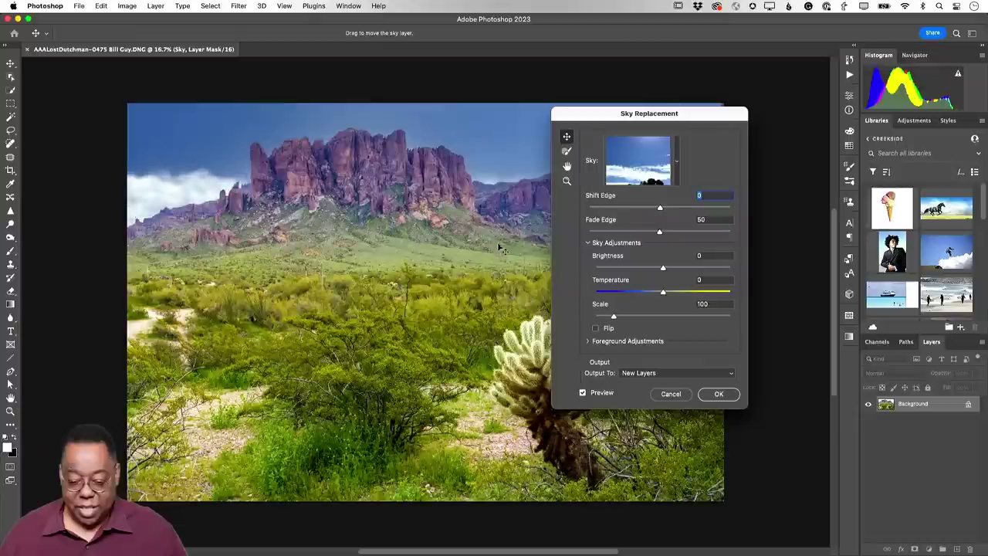
# Shift the new sky behind the mountains, cool Temperature to -39, and expand Foreground Adjustments.
pyautogui.moveTo(499, 247); pyautogui.dragTo(479, 245)
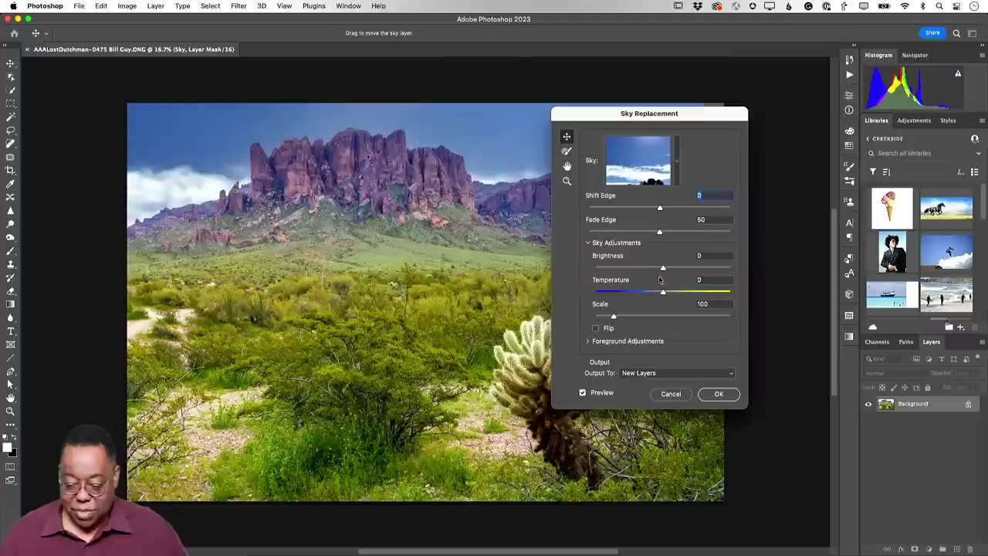
pyautogui.moveTo(664, 294); pyautogui.dragTo(637, 294)
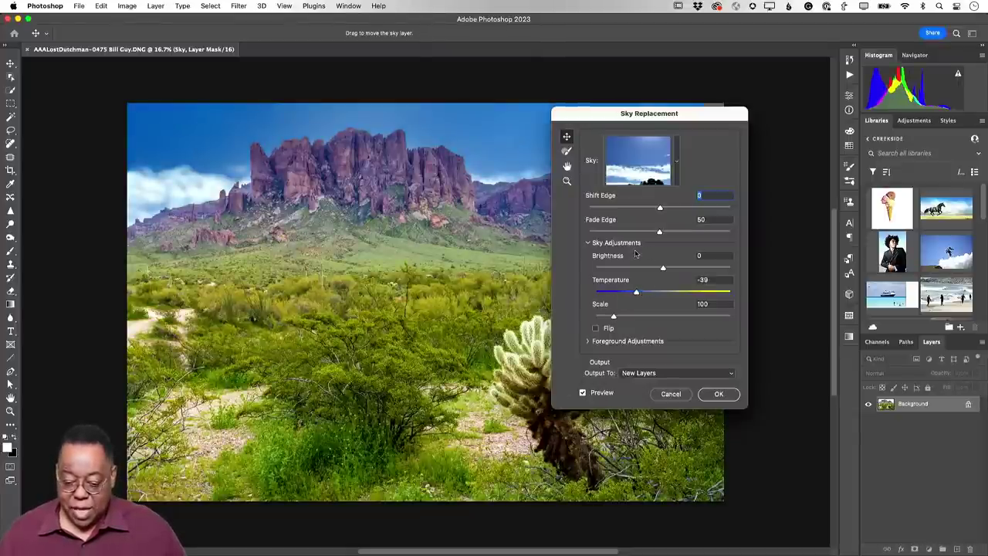
pyautogui.scroll(2, 643, 248)
pyautogui.scroll(-3, 643, 249)
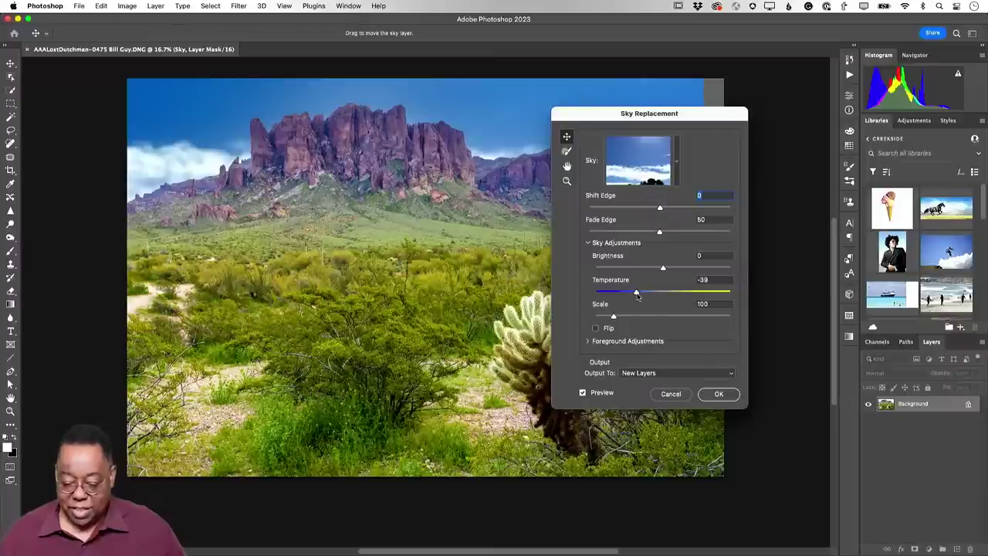
pyautogui.click(588, 342)
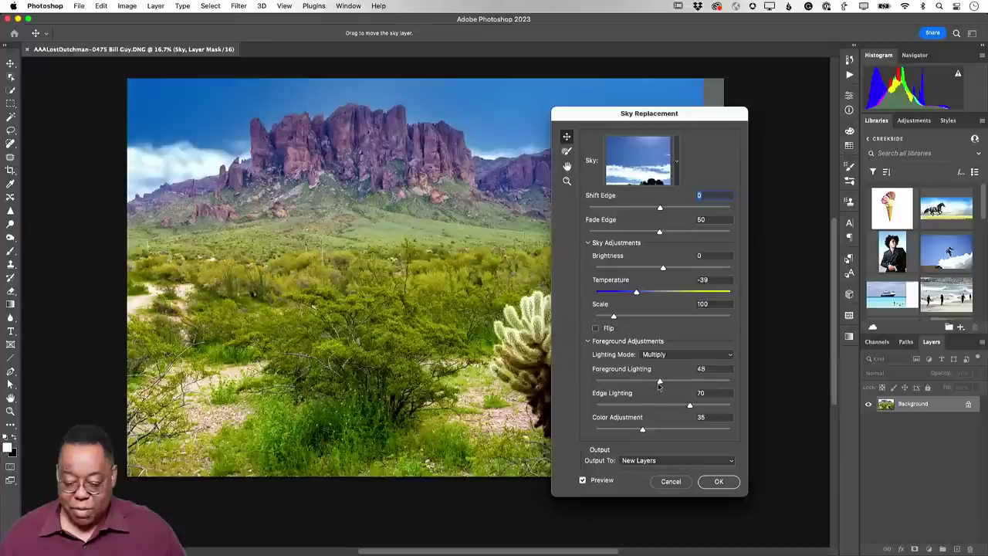
# Set Foreground Lighting to 52, nudge the sky right, raise Color Adjustment to 71, and apply.
pyautogui.moveTo(689, 381); pyautogui.dragTo(667, 386)
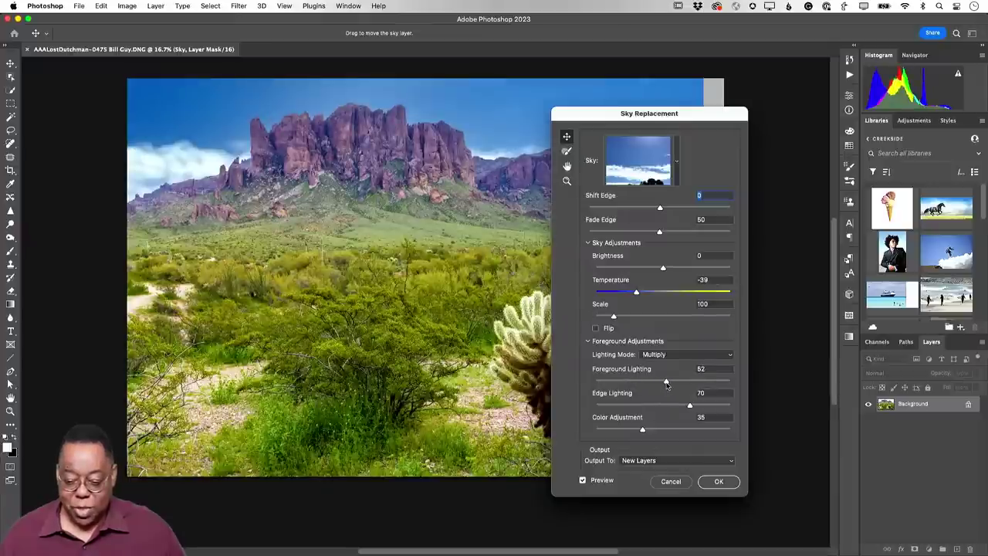
pyautogui.moveTo(443, 97)
pyautogui.mouseDown()
pyautogui.moveTo(471, 100)
pyautogui.moveTo(456, 106)
pyautogui.mouseUp()
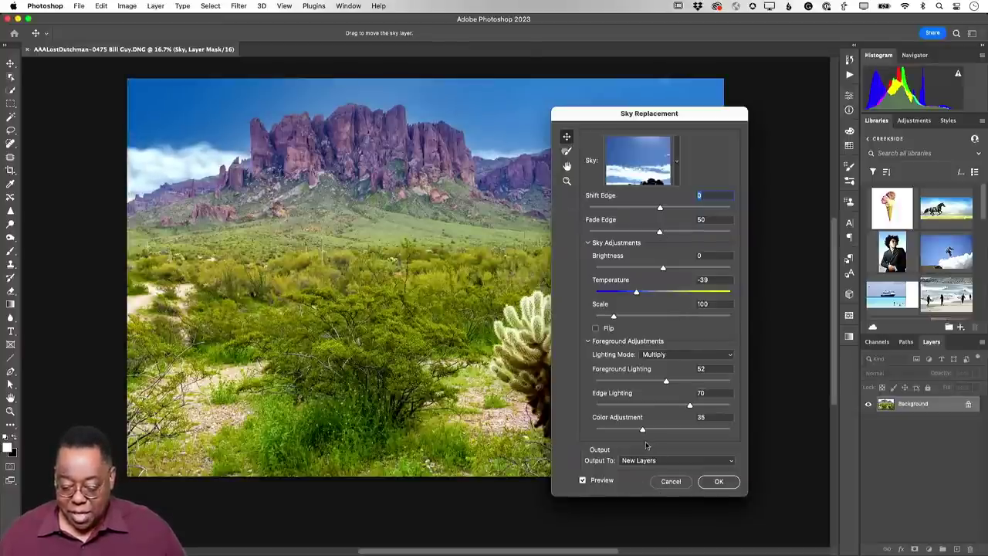
pyautogui.moveTo(644, 434); pyautogui.dragTo(691, 432)
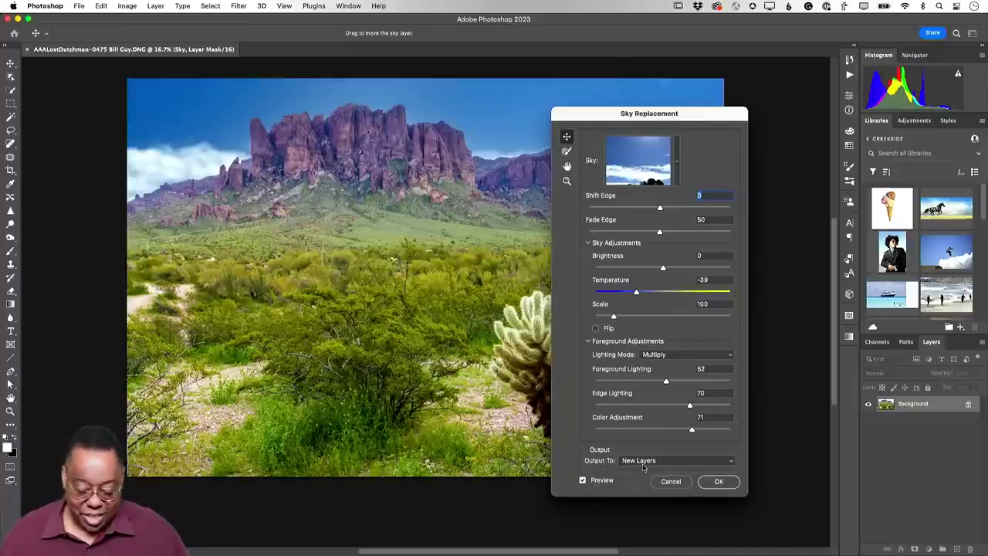
pyautogui.click(718, 482)
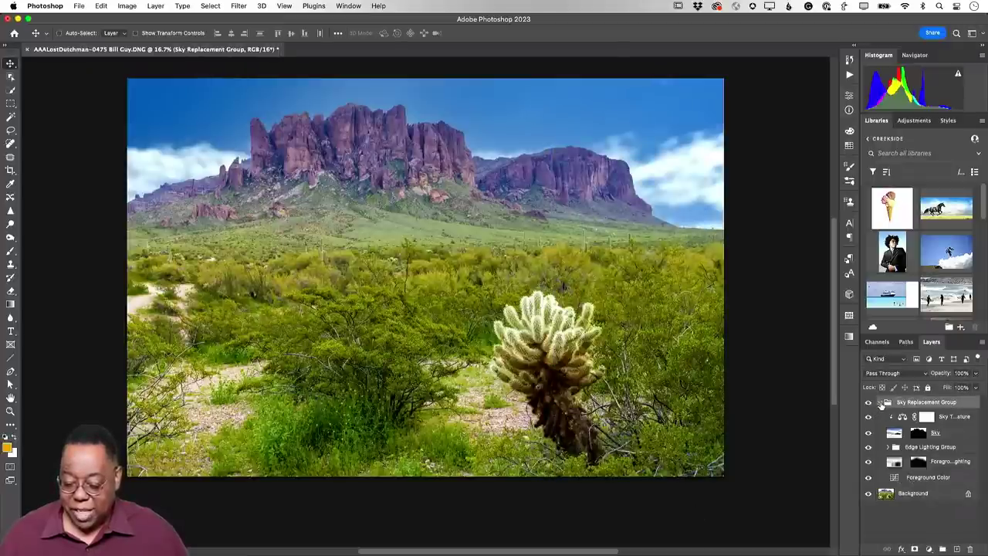
# Collapse the Sky Replacement Group, compare it on and off, leave it hidden, and select Background.
pyautogui.click(880, 403)
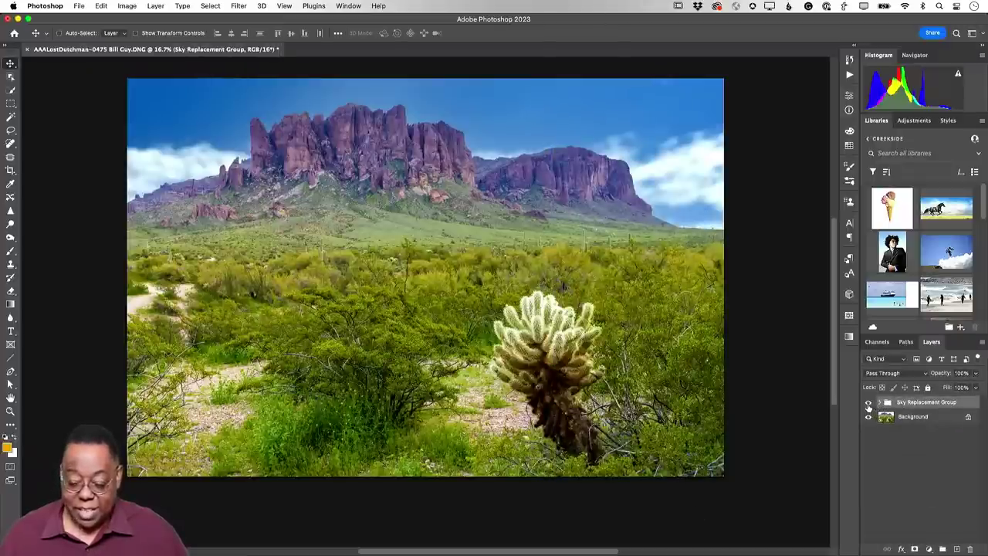
pyautogui.click(867, 403)
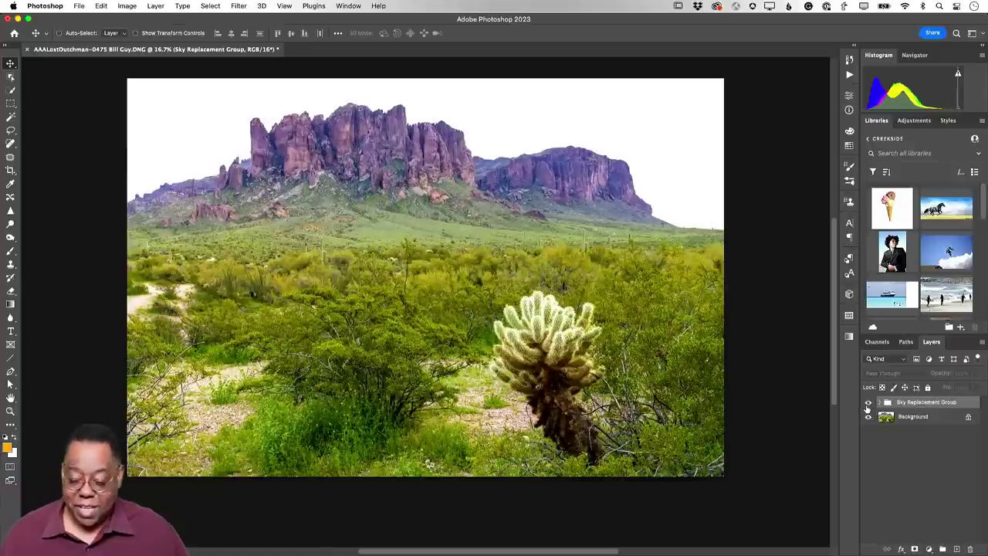
pyautogui.click(867, 405)
pyautogui.click(868, 406)
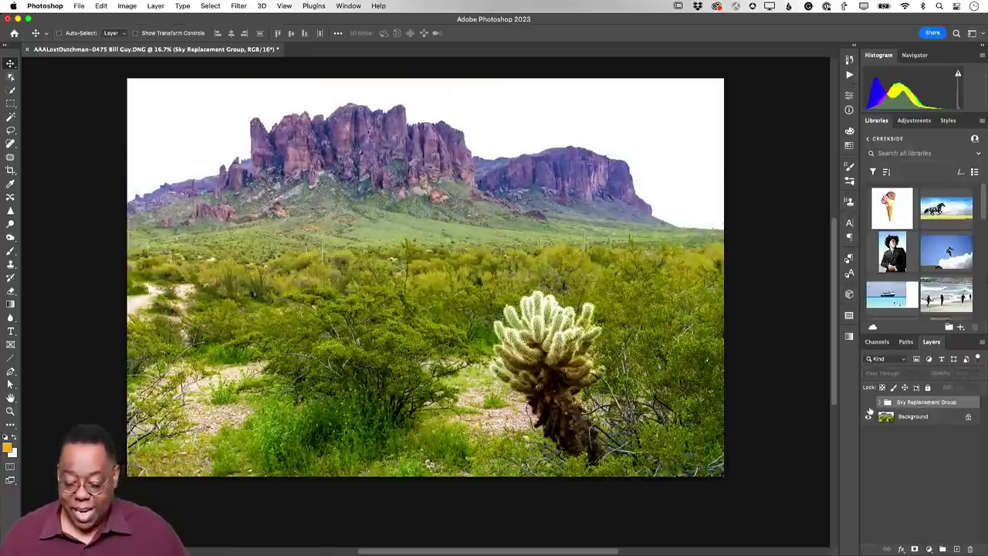
pyautogui.click(888, 419)
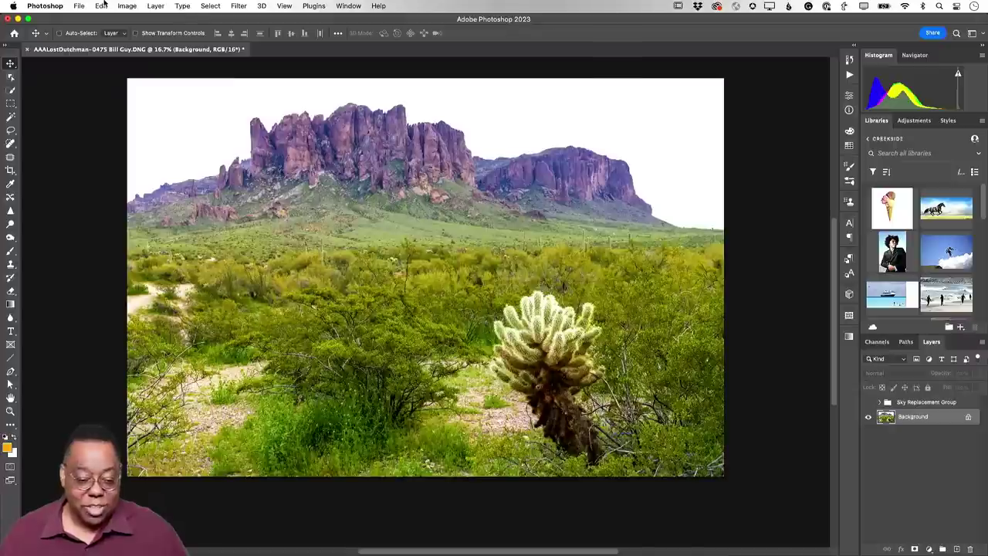
pyautogui.click(101, 6)
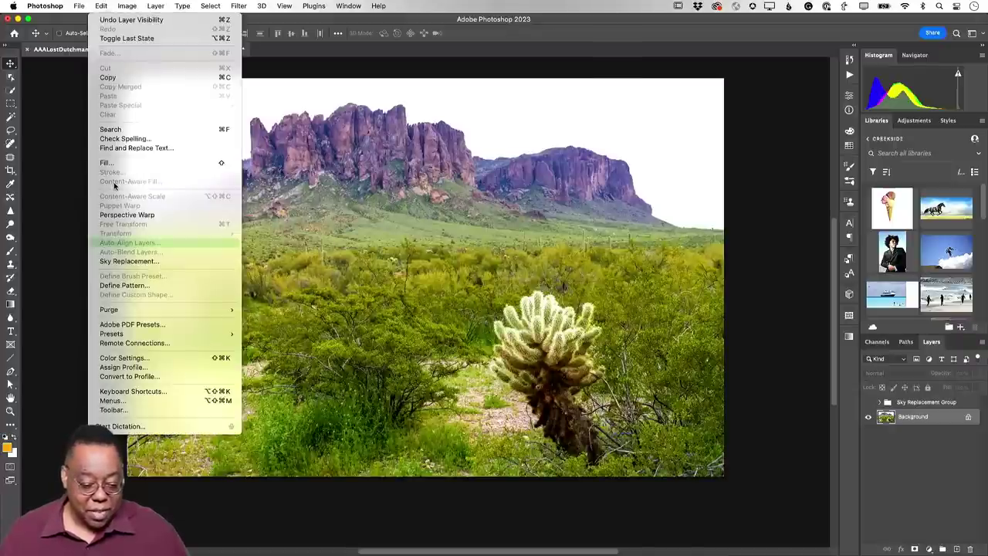
# Start a new Sky Replacement and preview the cloudy and plain skies from Blue Skies.
pyautogui.click(127, 262)
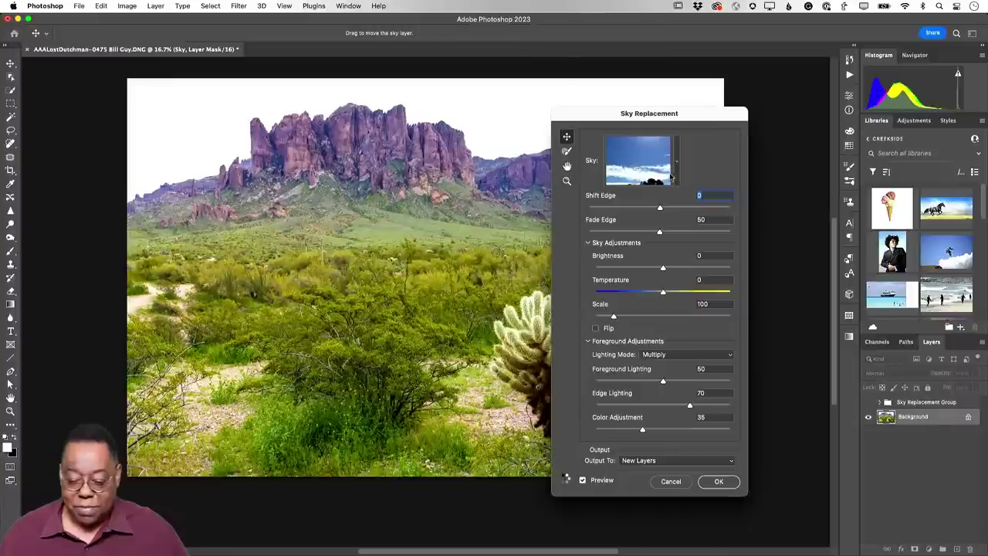
pyautogui.click(677, 163)
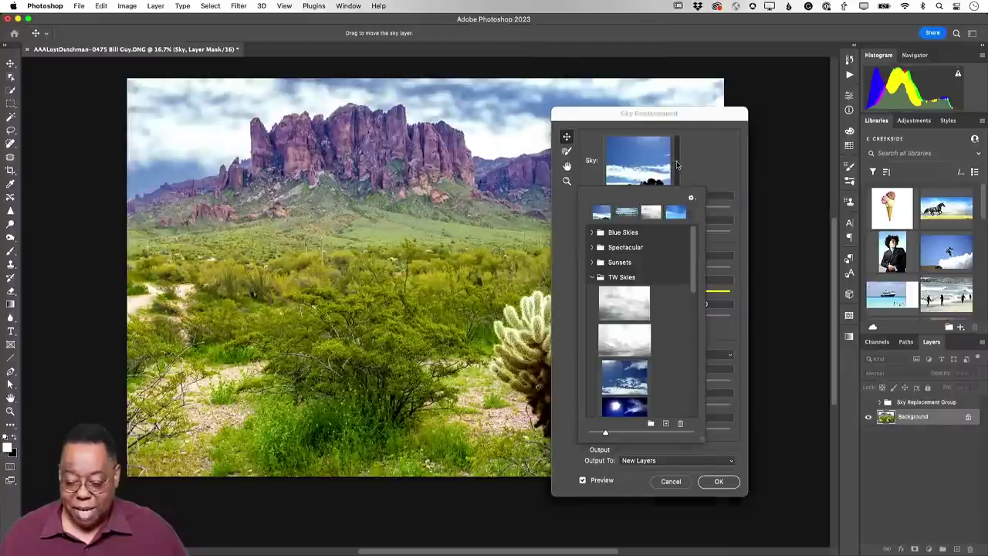
pyautogui.click(593, 277)
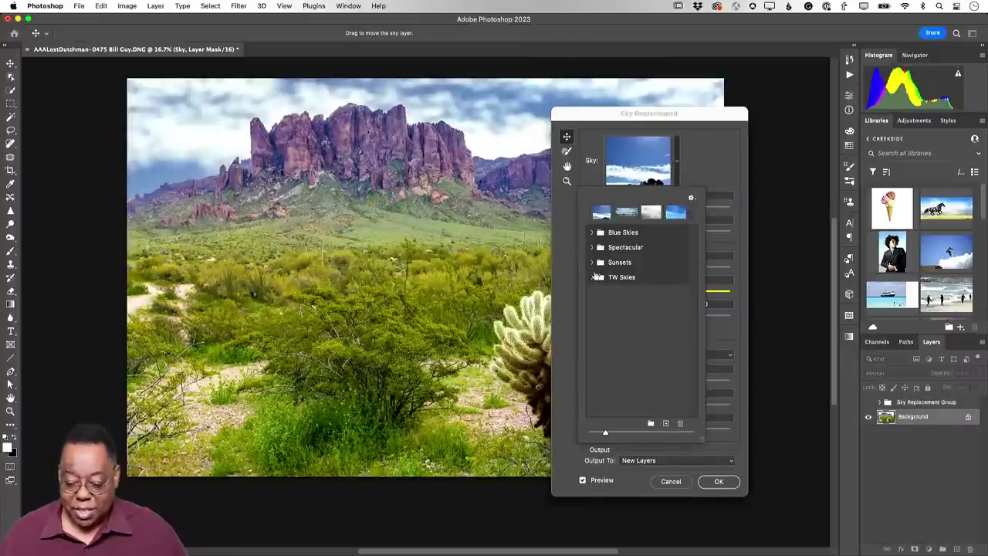
pyautogui.click(591, 231)
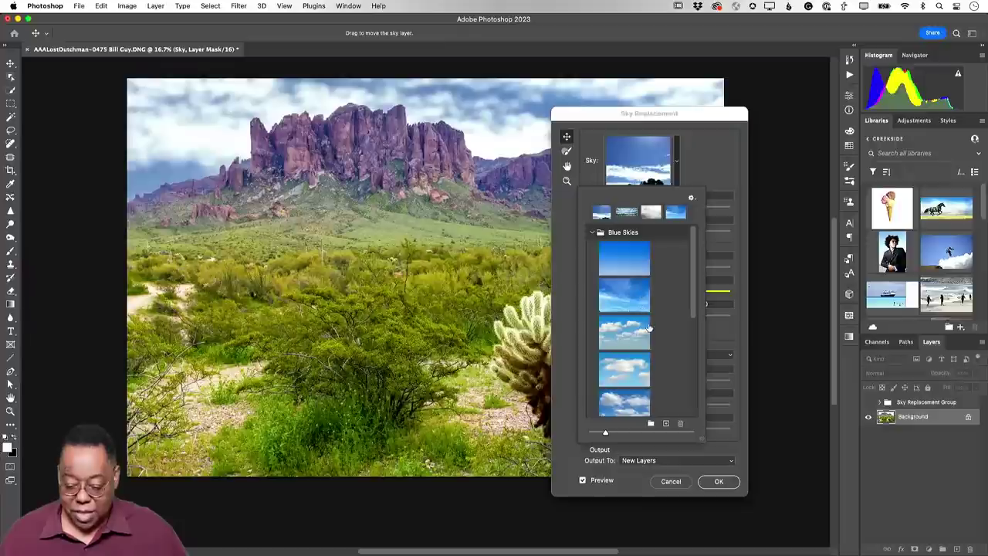
pyautogui.scroll(-4, 649, 326)
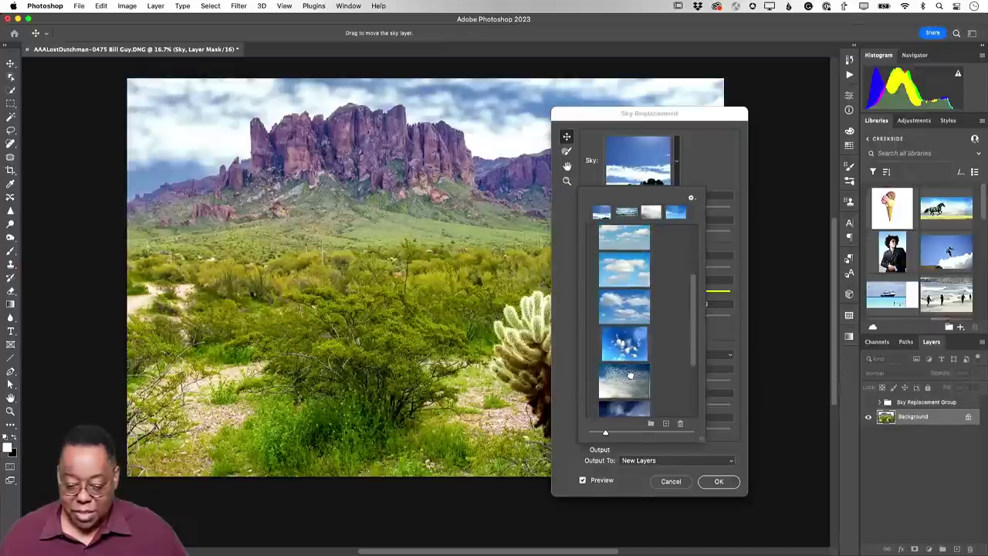
pyautogui.click(629, 378)
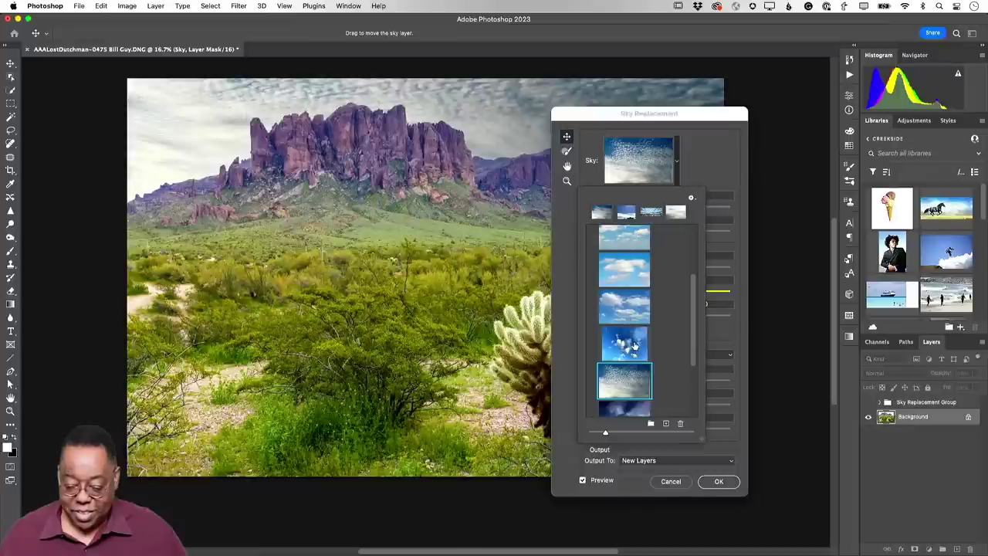
pyautogui.scroll(-3, 633, 345)
pyautogui.scroll(10, 632, 346)
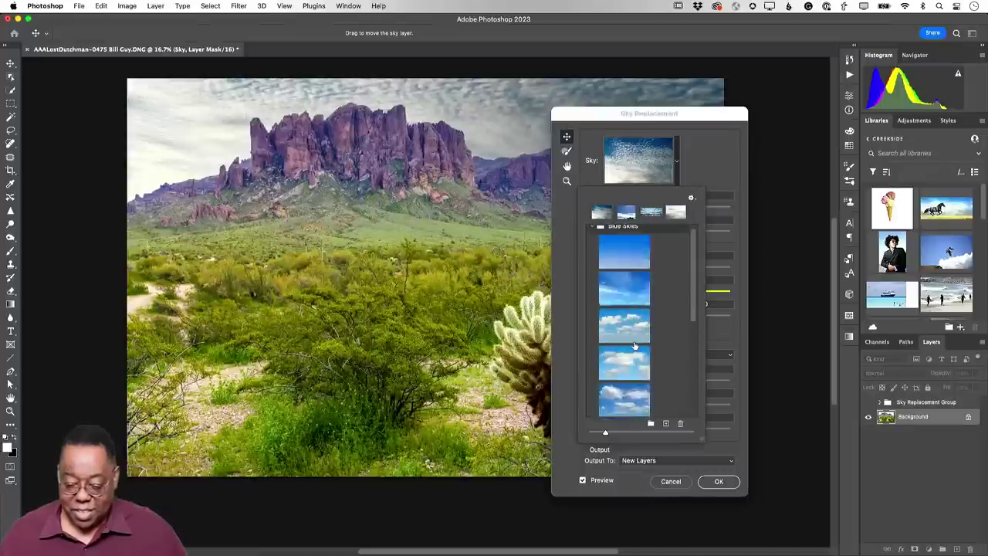
pyautogui.click(625, 266)
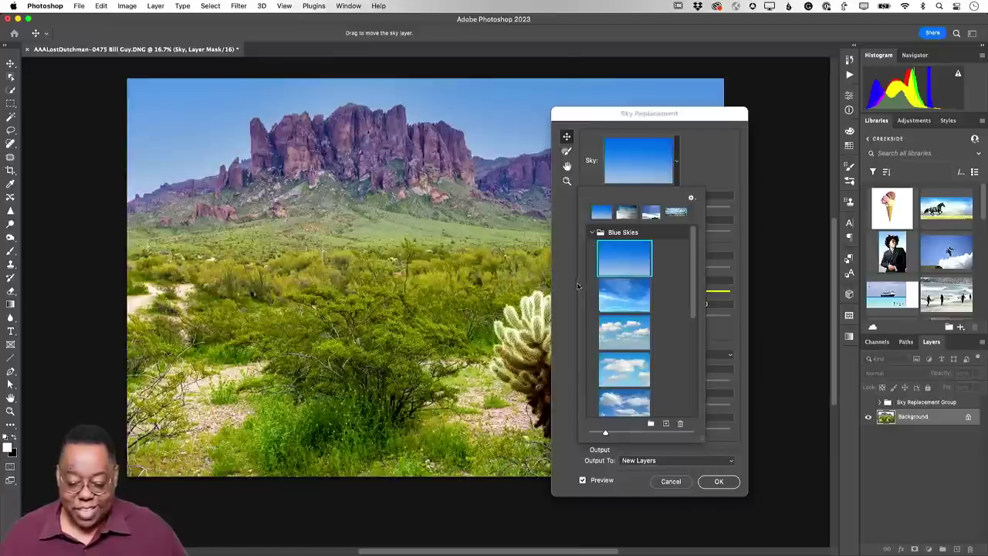
# Preview the grey cloudy and pink sunset Spectacular skies, then the pale hazy Sunsets sky.
pyautogui.click(592, 233)
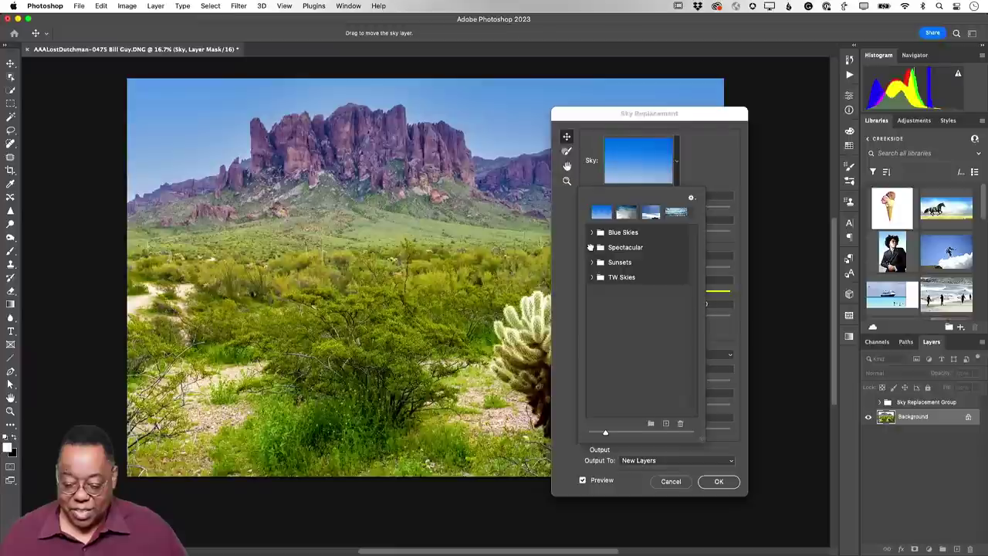
pyautogui.click(591, 247)
pyautogui.scroll(-5, 633, 296)
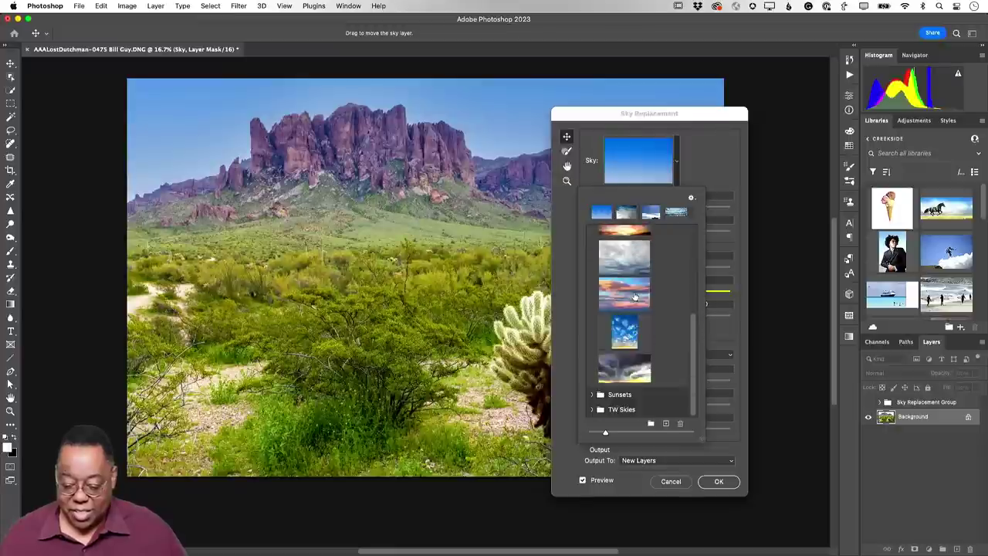
pyautogui.click(633, 258)
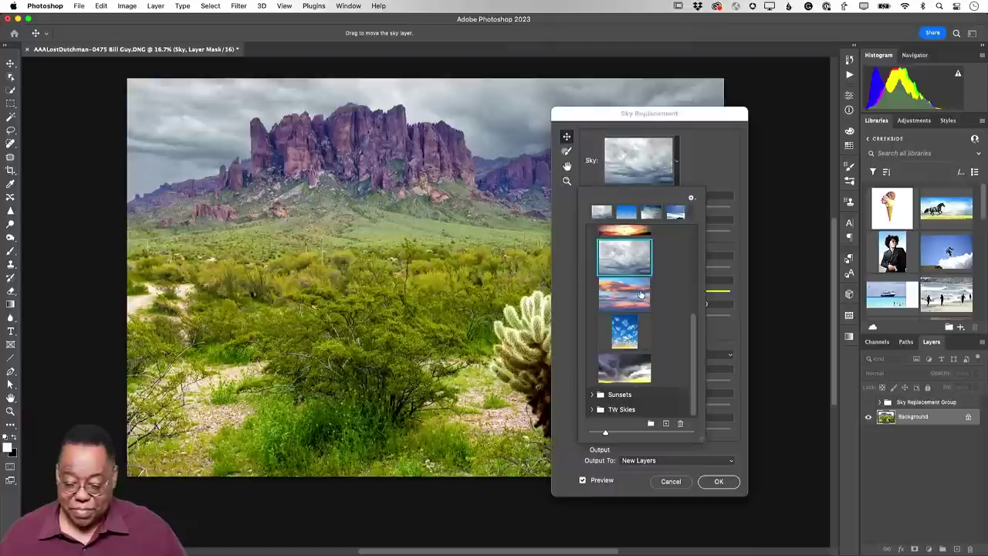
pyautogui.scroll(5, 628, 371)
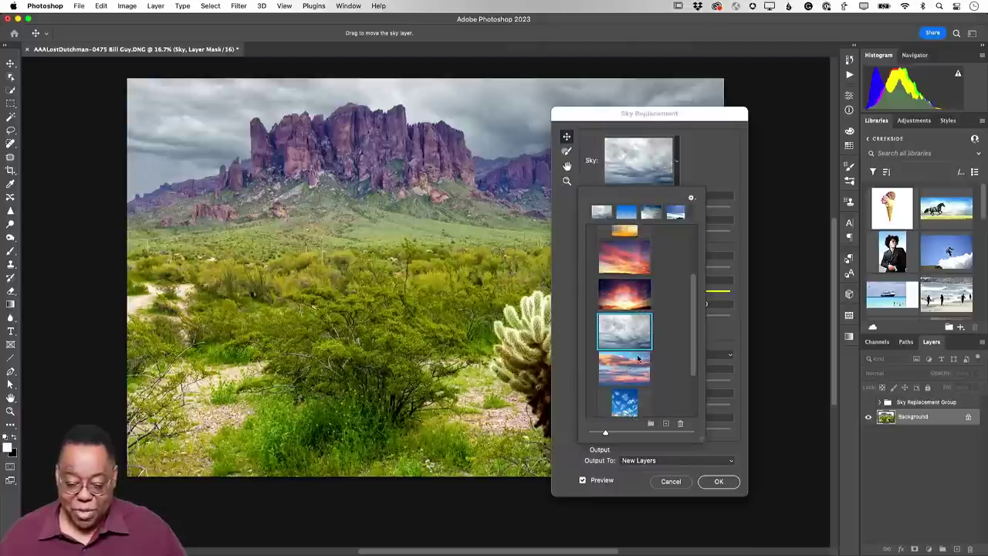
pyautogui.click(638, 359)
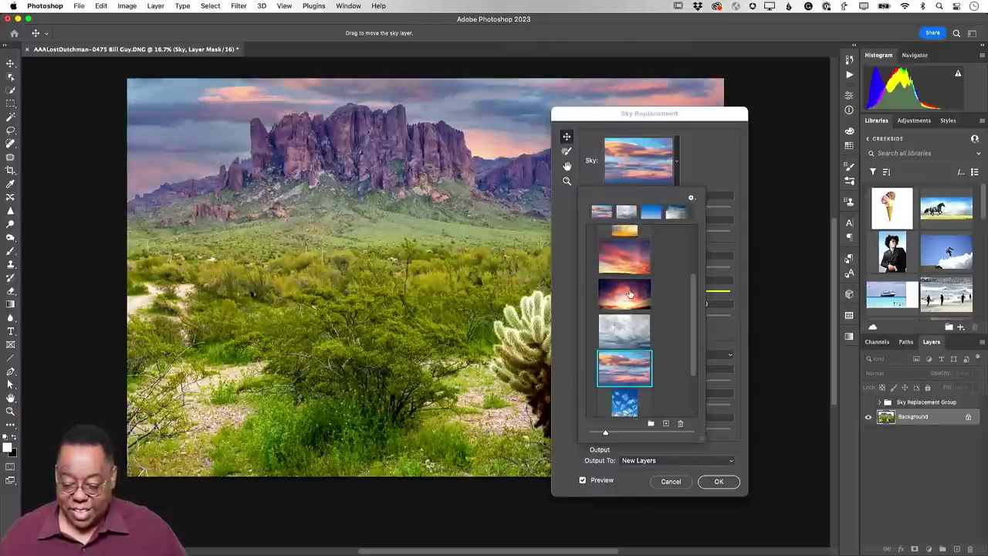
pyautogui.scroll(-3, 630, 294)
pyautogui.scroll(-1, 629, 295)
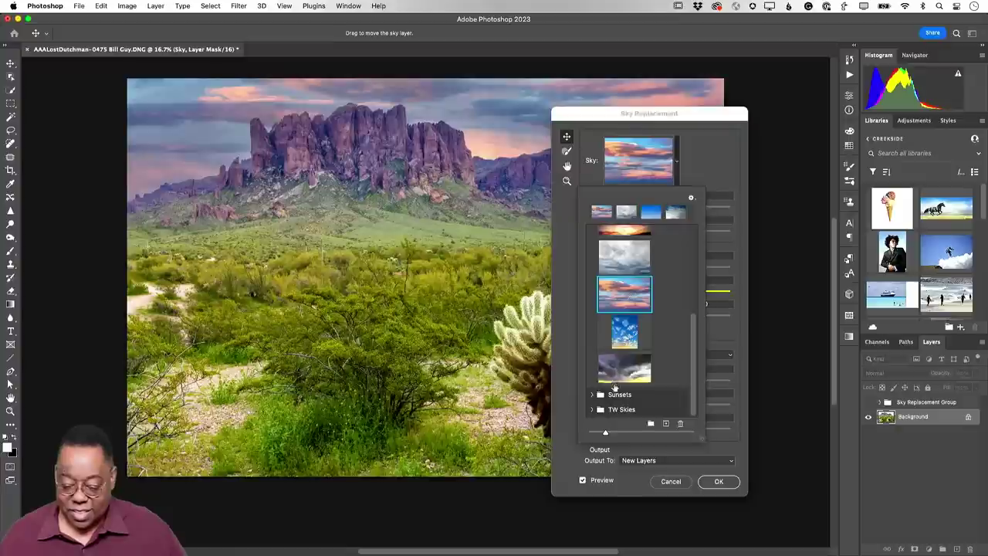
pyautogui.click(592, 396)
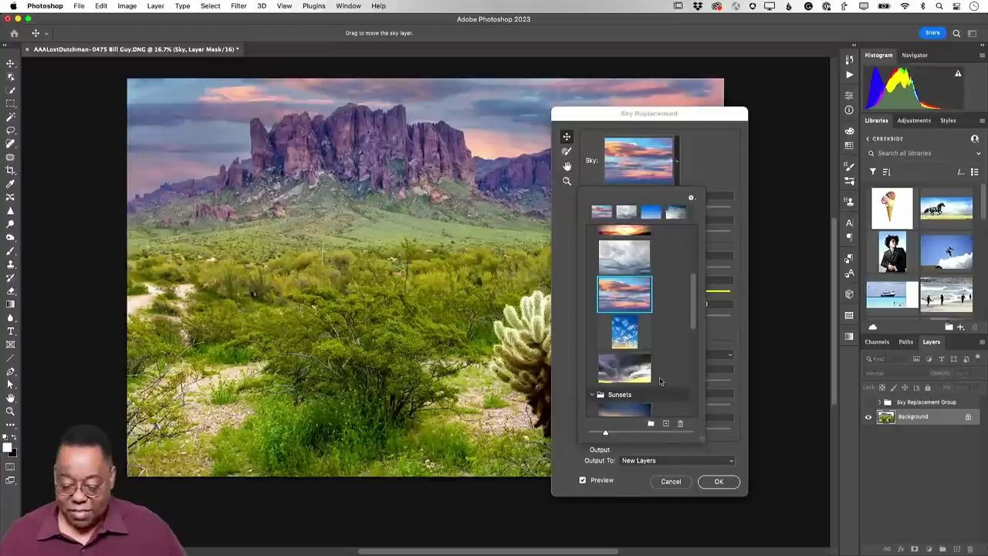
pyautogui.scroll(-5, 660, 381)
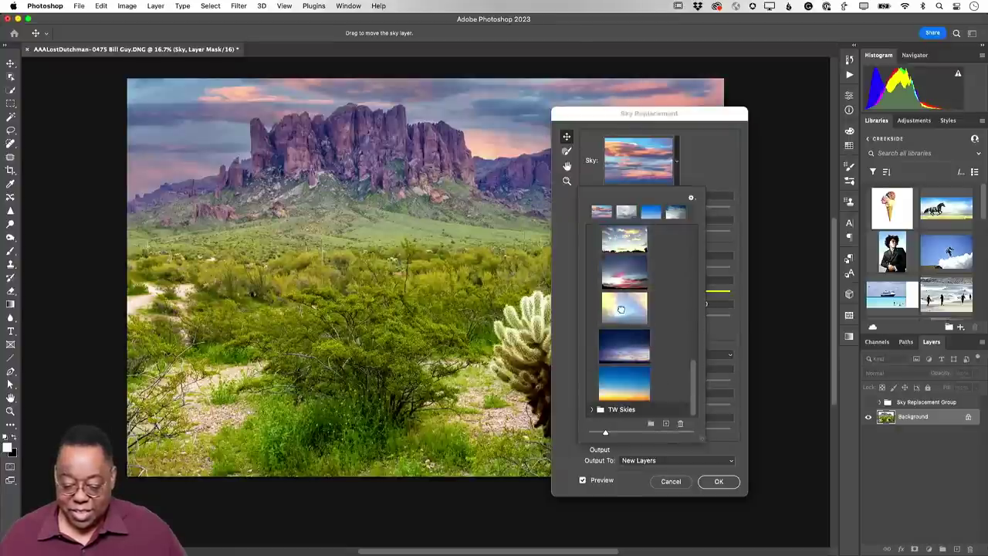
pyautogui.click(621, 309)
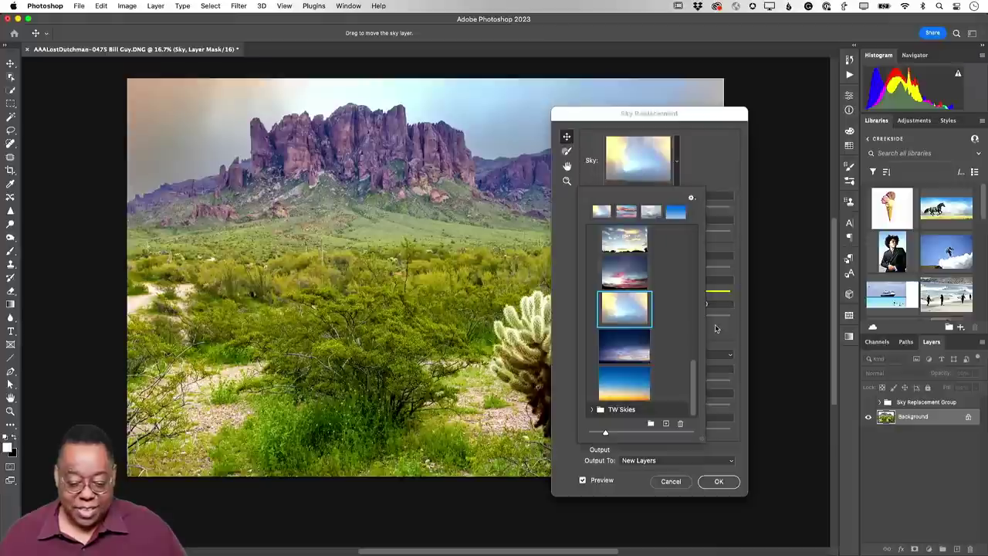
pyautogui.scroll(3, 679, 284)
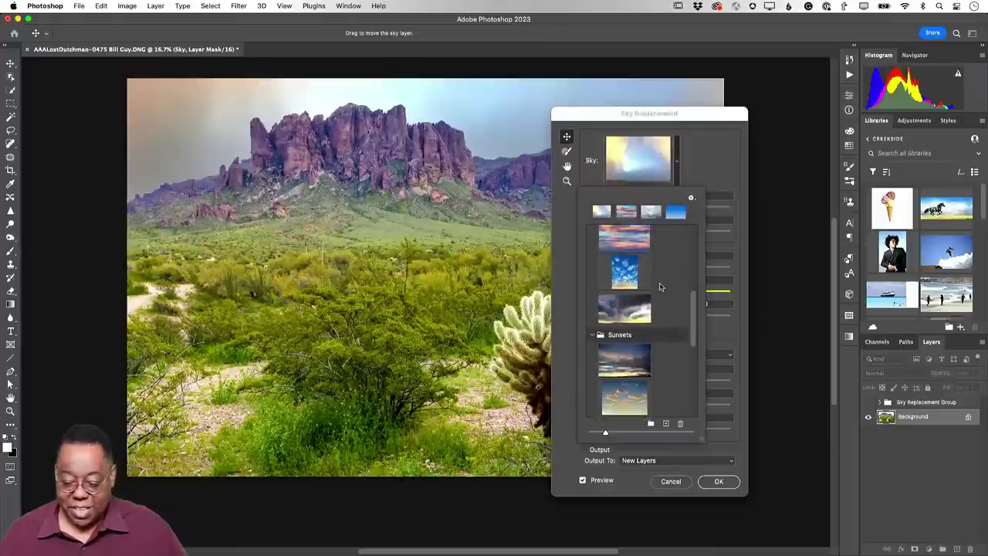
pyautogui.scroll(3, 660, 288)
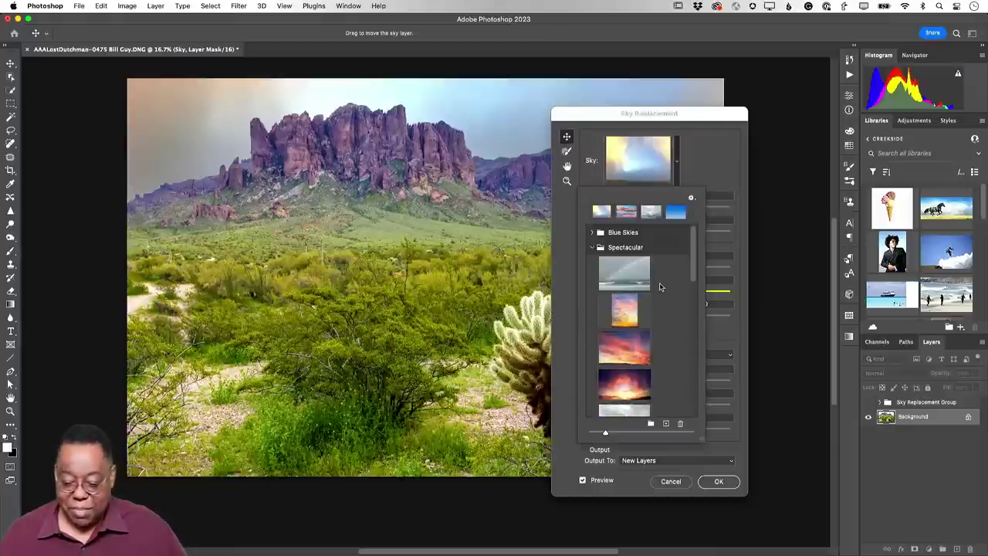
# Collapse the Spectacular and Sunsets folders and preview a cloudy sky from TW Skies.
pyautogui.click(592, 247)
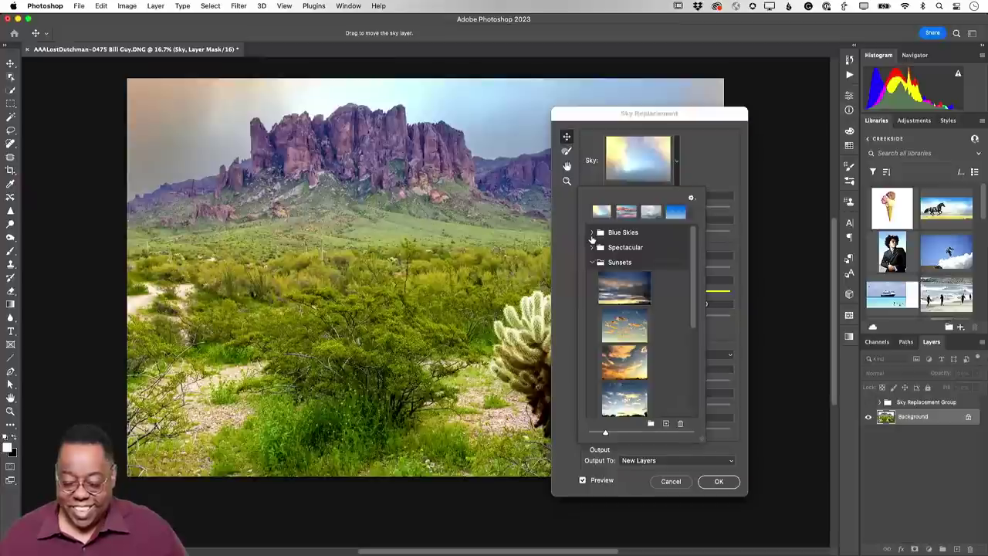
pyautogui.click(592, 262)
pyautogui.click(592, 278)
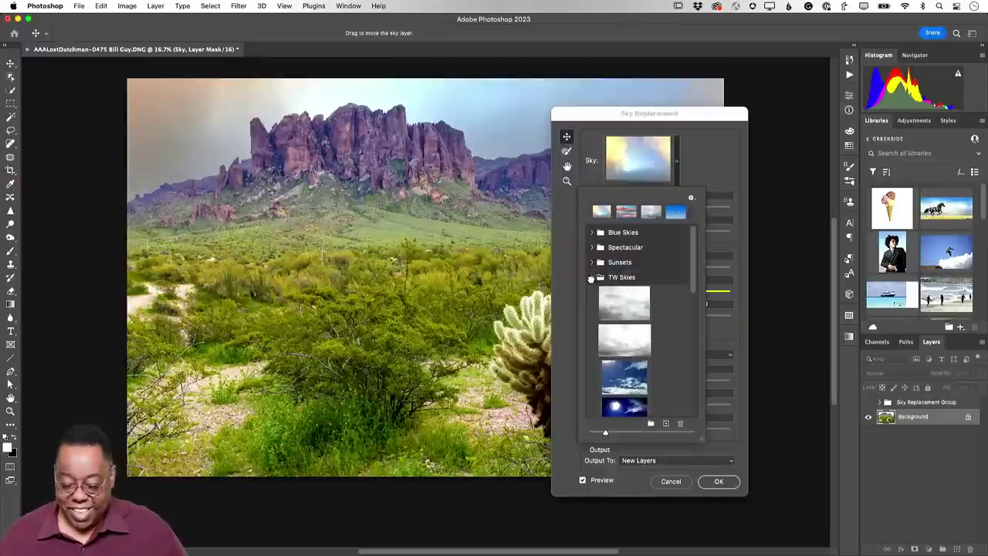
pyautogui.scroll(-5, 641, 349)
pyautogui.scroll(-8, 643, 352)
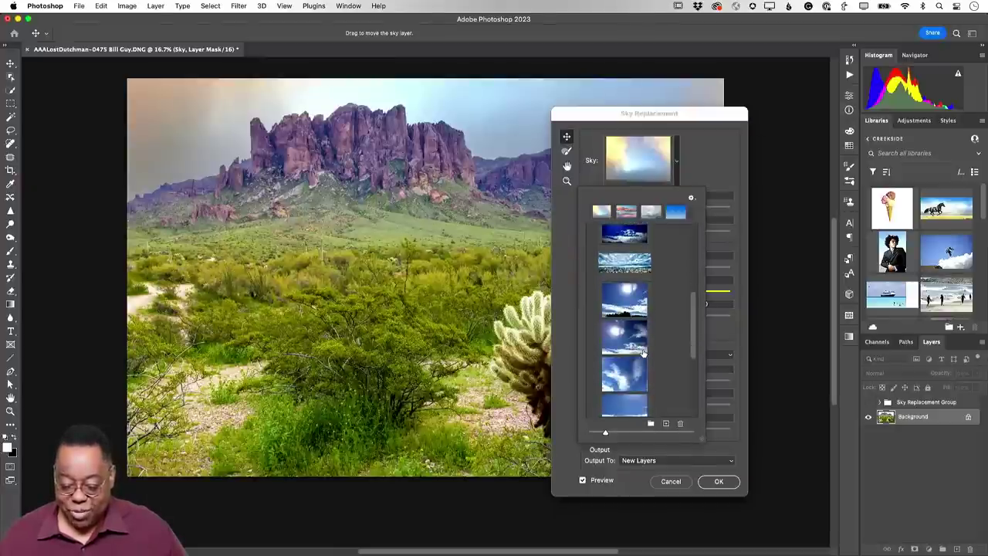
pyautogui.click(643, 352)
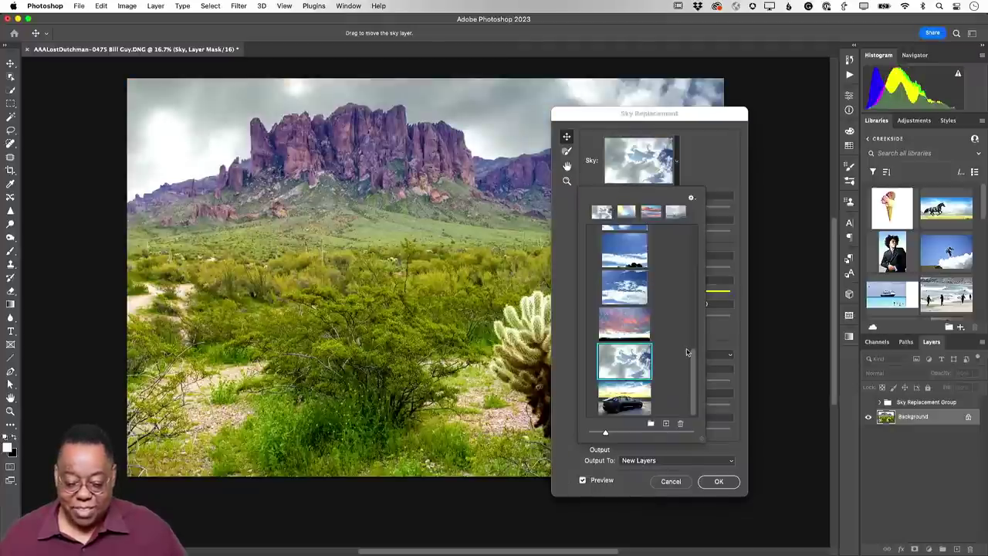
# Compare the sunset-with-car and grey skies, settle on blue with clouds, and apply as new layers.
pyautogui.click(639, 386)
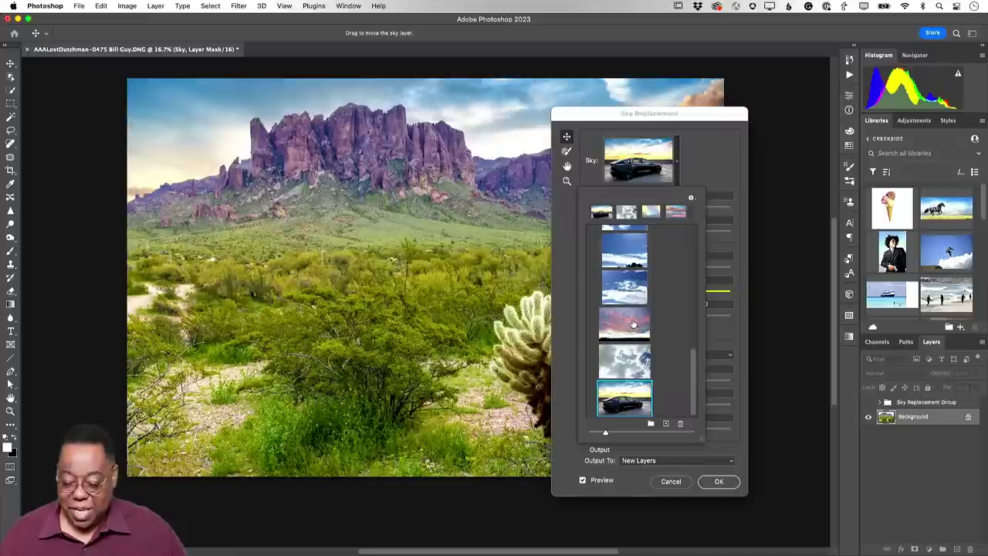
pyautogui.scroll(5, 632, 317)
pyautogui.scroll(5, 629, 305)
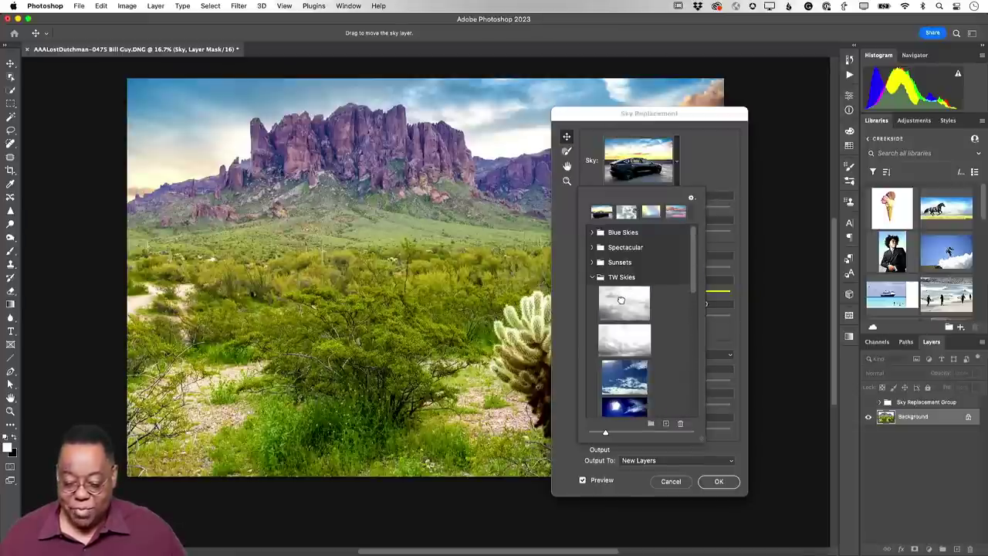
pyautogui.click(624, 303)
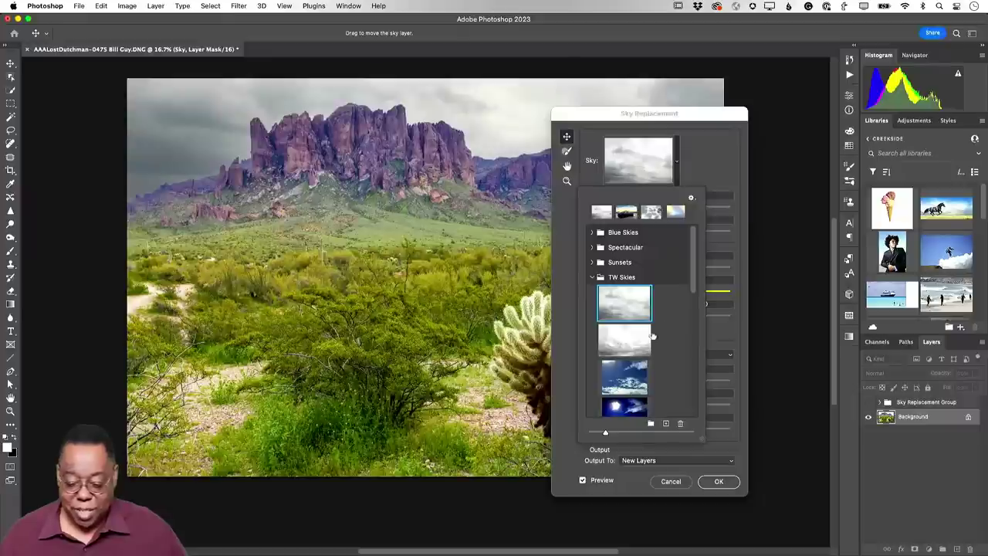
pyautogui.click(632, 373)
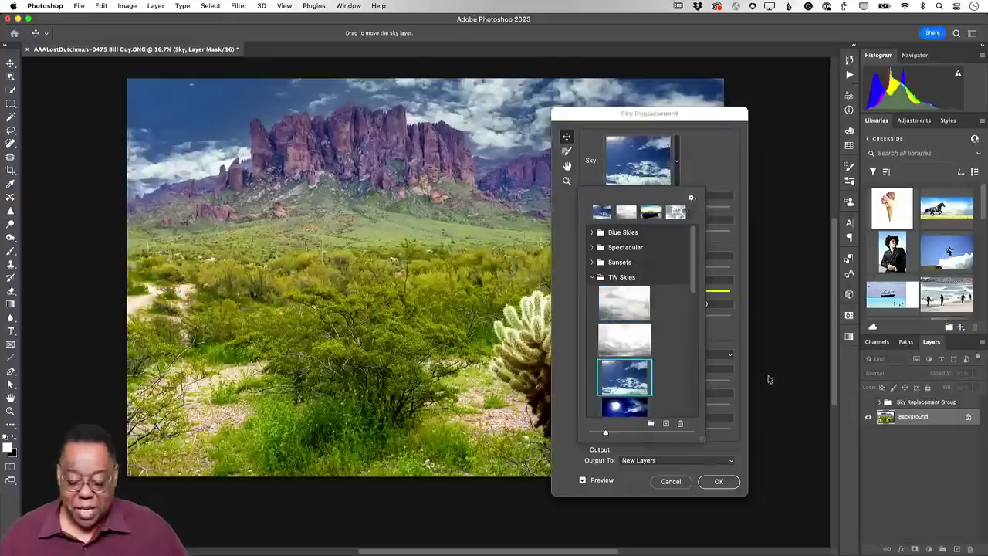
pyautogui.click(719, 483)
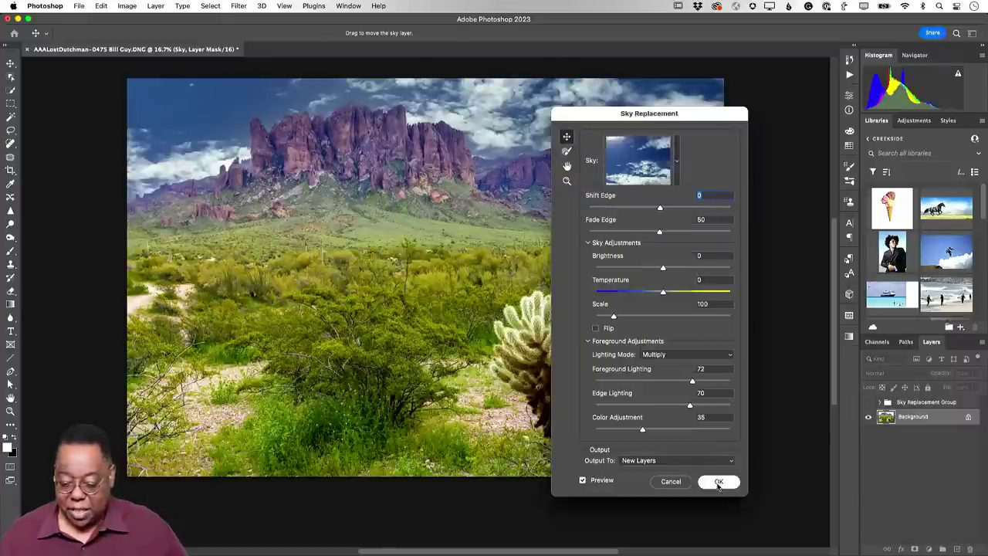
pyautogui.click(718, 484)
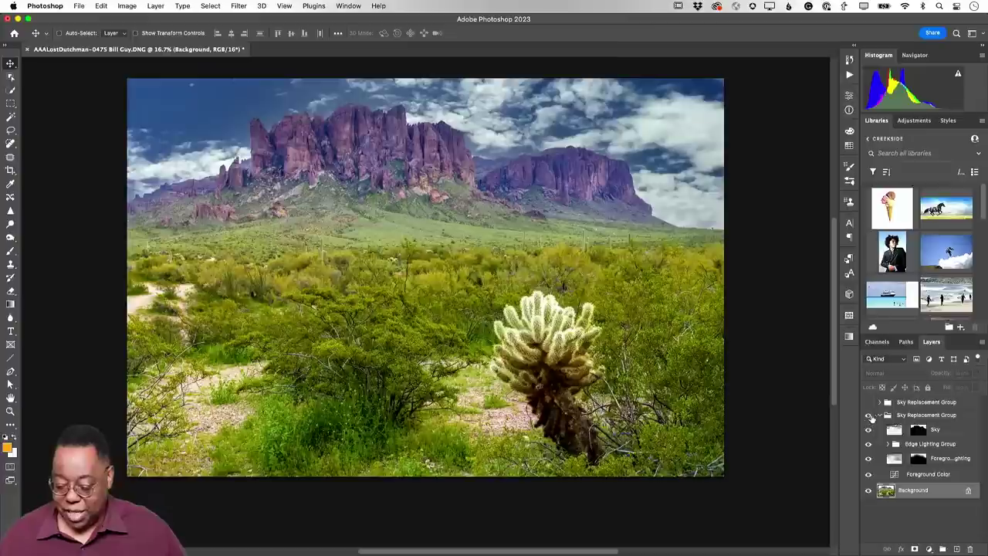
# Compare both Sky Replacement Groups, keep the first clear blue sky visible, and trash the second.
pyautogui.click(879, 416)
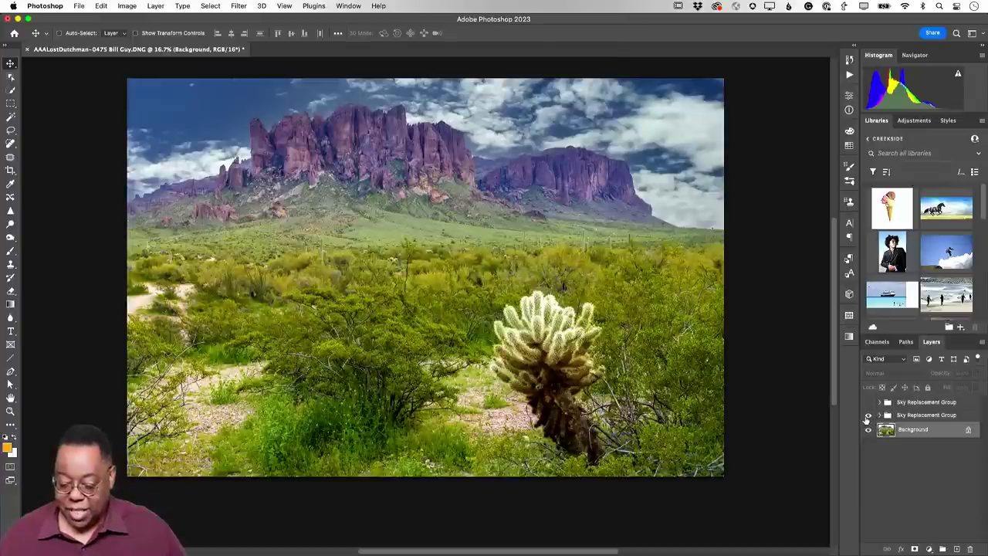
pyautogui.click(868, 415)
pyautogui.click(867, 402)
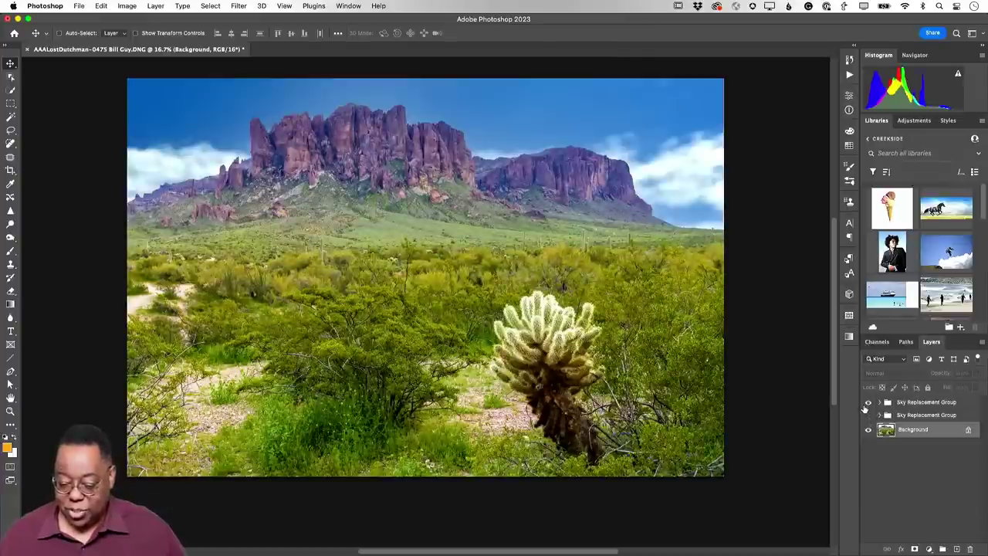
pyautogui.click(868, 415)
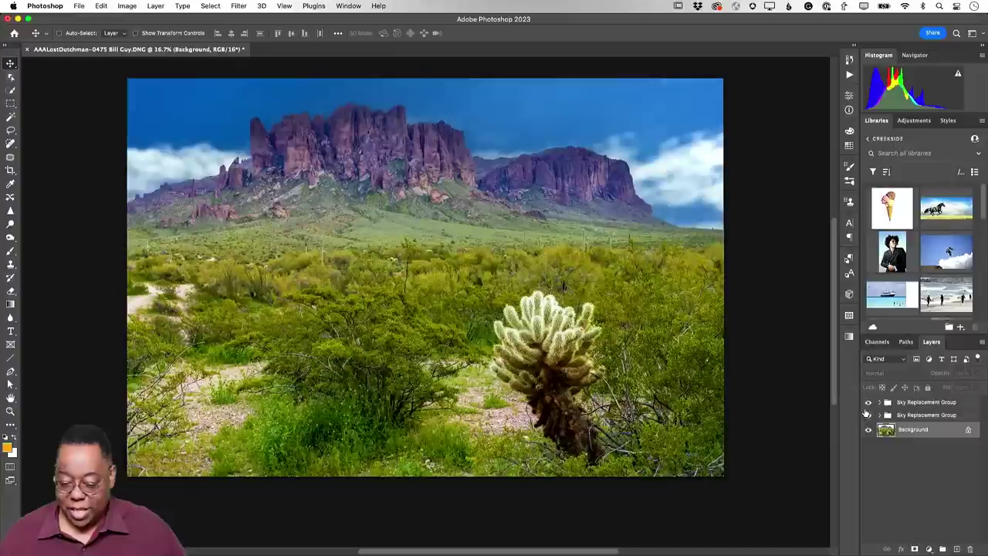
pyautogui.click(868, 416)
pyautogui.click(867, 402)
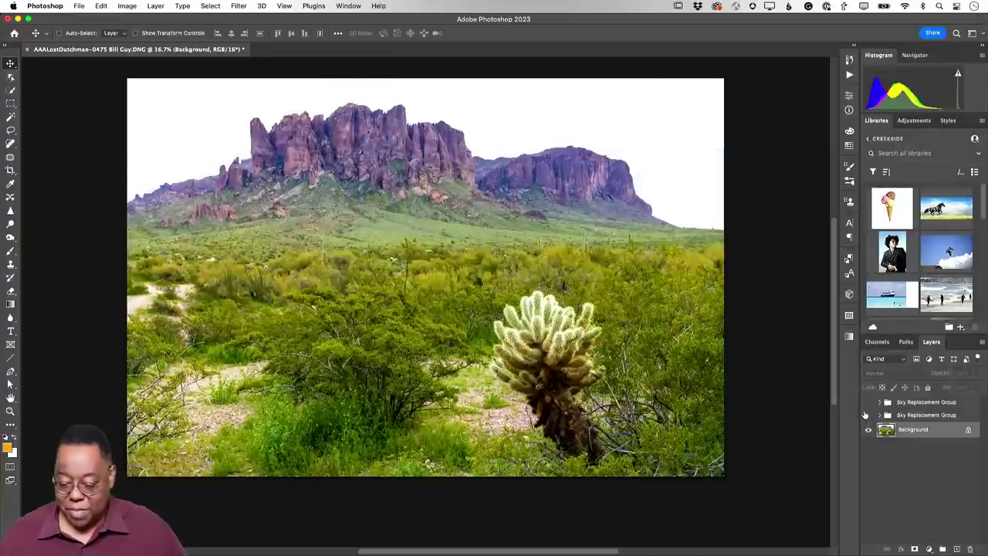
pyautogui.click(867, 416)
pyautogui.click(868, 415)
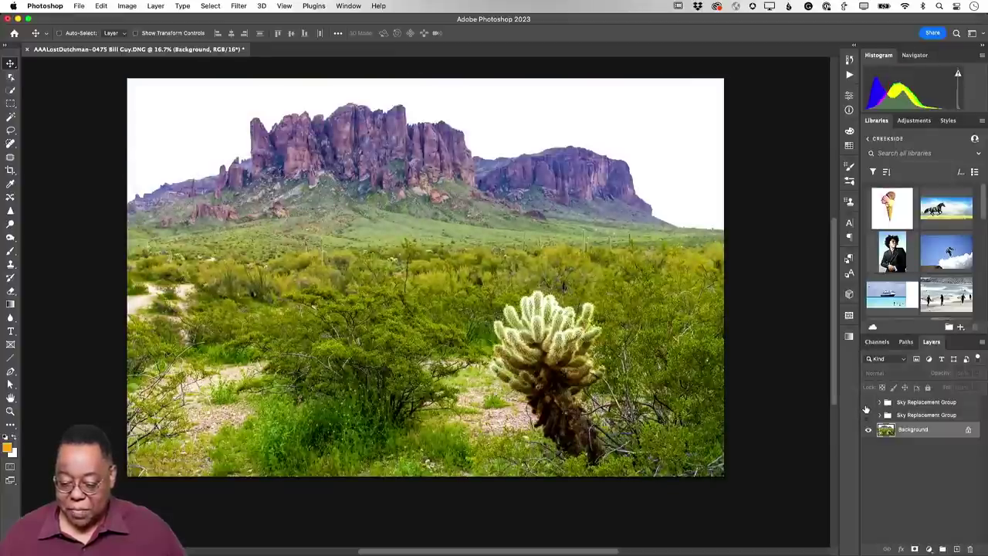
pyautogui.click(868, 402)
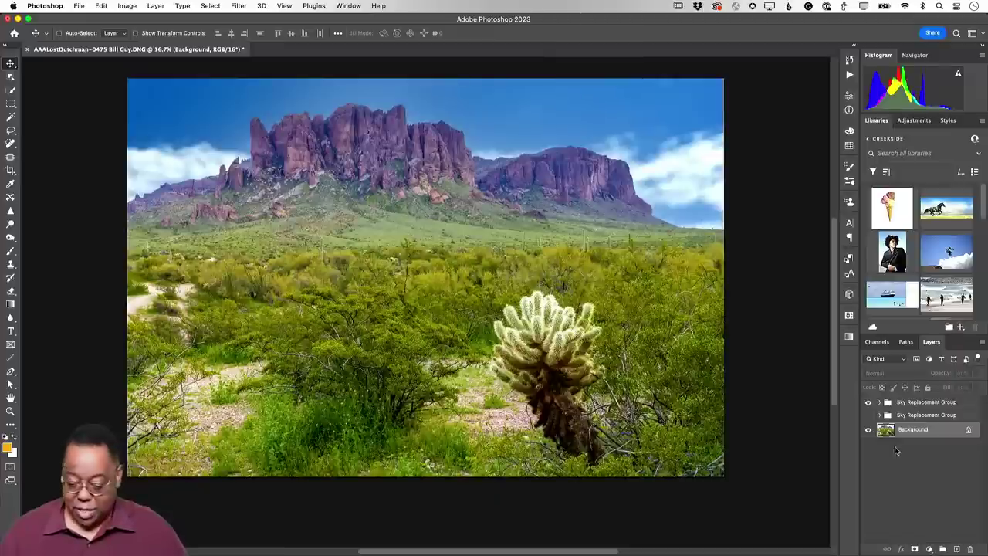
pyautogui.moveTo(916, 417); pyautogui.dragTo(970, 548)
# Save the edit as a PSD back to Lightroom and close the document.
pyautogui.press('super+s')
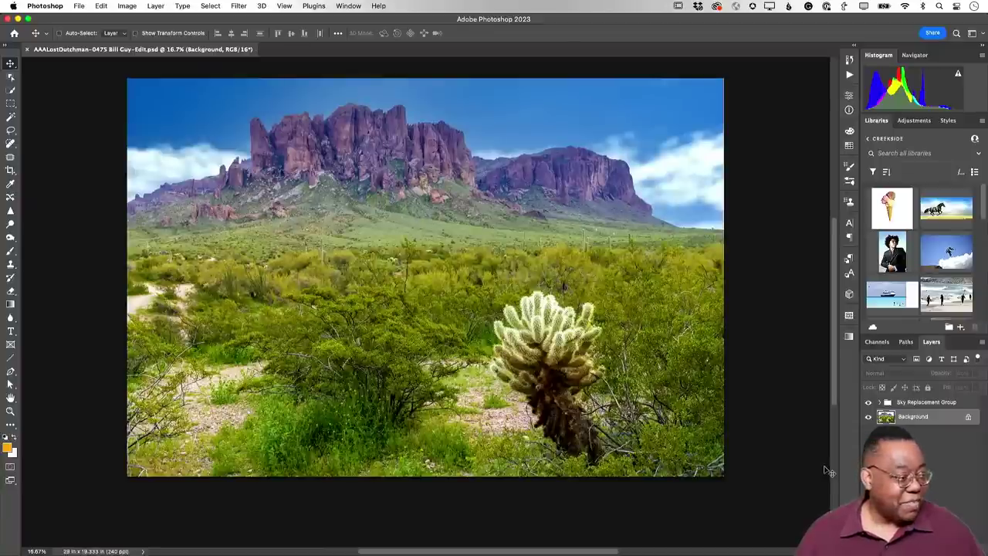
pyautogui.press('super+w')
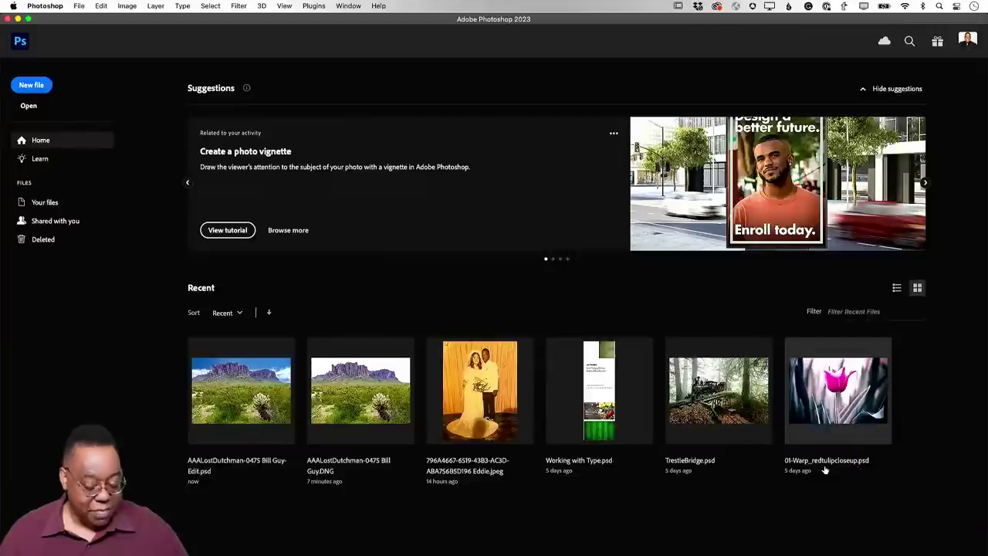
# Back in Lightroom, select the original desert DNG and reset its develop settings to defaults.
pyautogui.press('super+Tab')
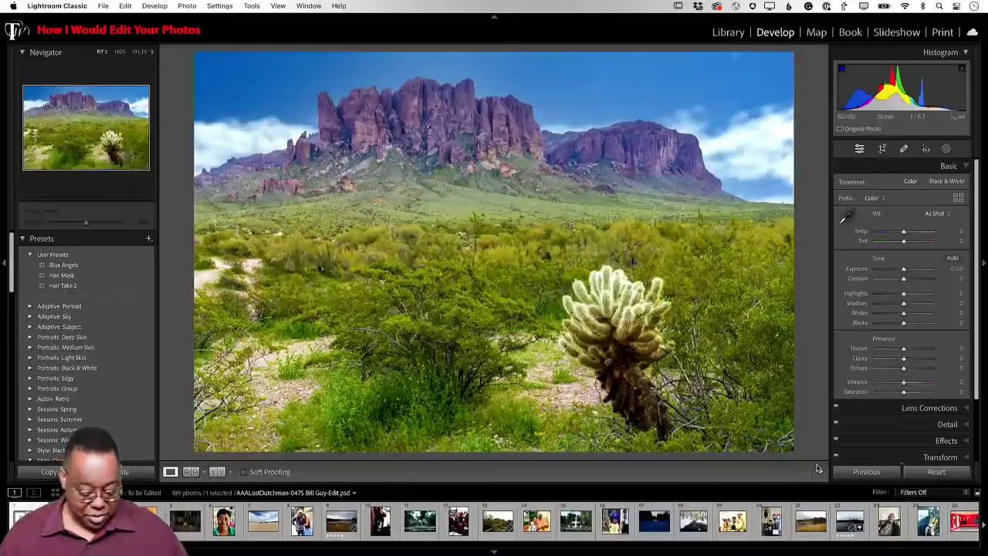
pyautogui.press('g')
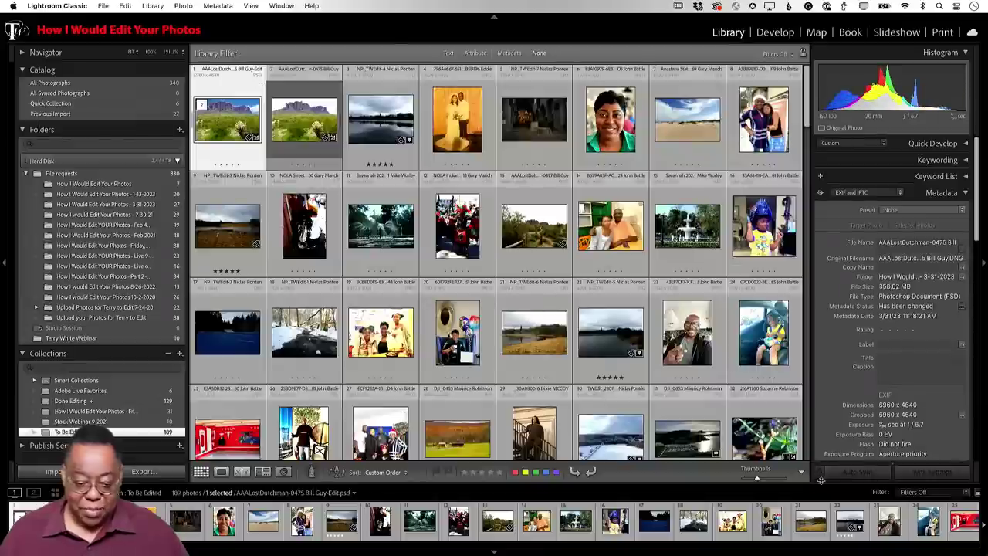
pyautogui.click(297, 132)
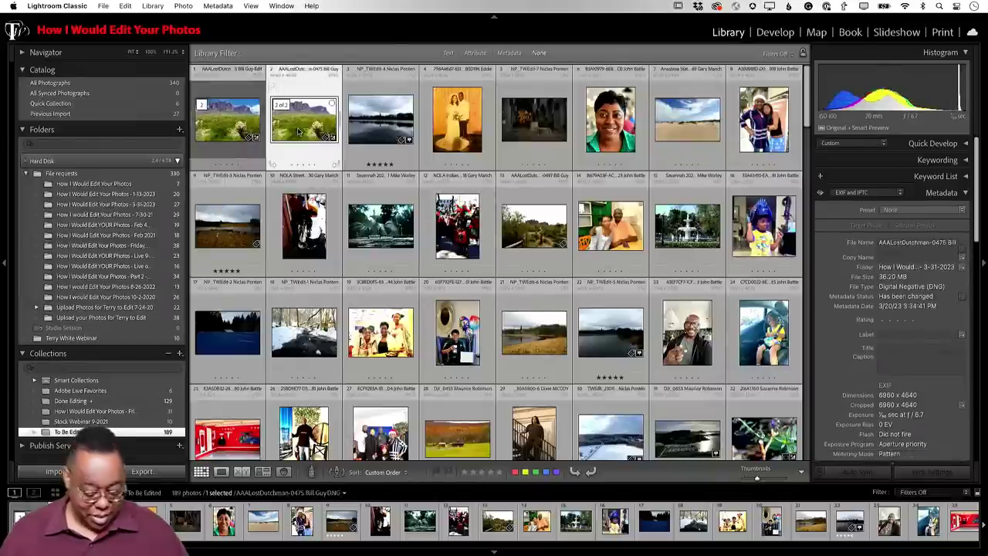
pyautogui.press('d')
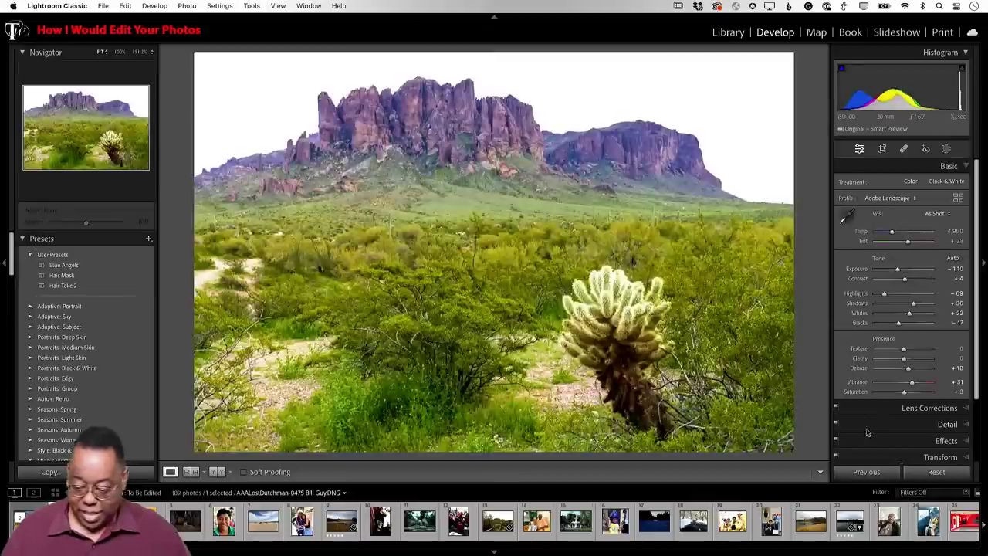
pyautogui.click(920, 471)
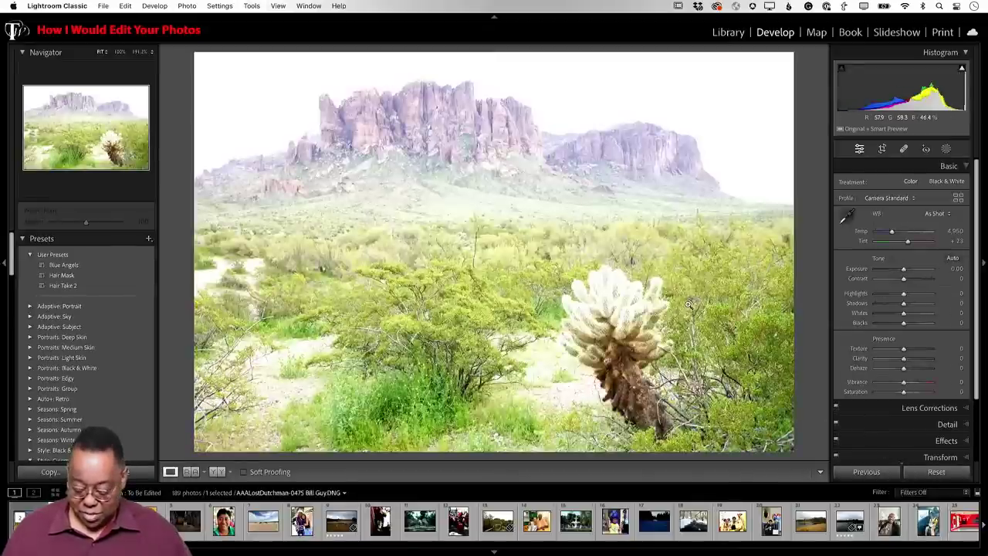
# Compare the flat original and the sky-replaced edit in full-screen preview, then exit.
pyautogui.press('f')
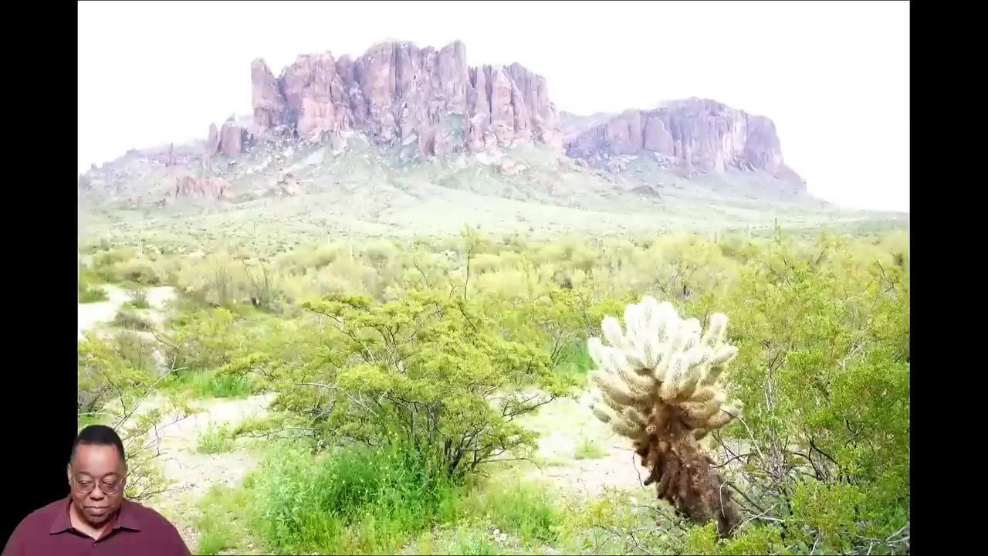
pyautogui.hotkey('ctrl', 'z')
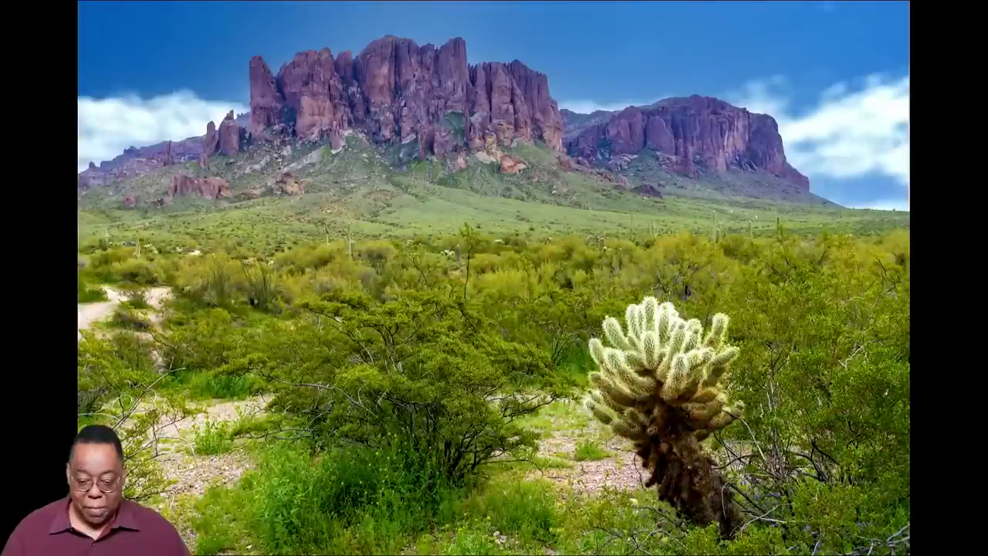
pyautogui.press('\\')
pyautogui.press('\\')
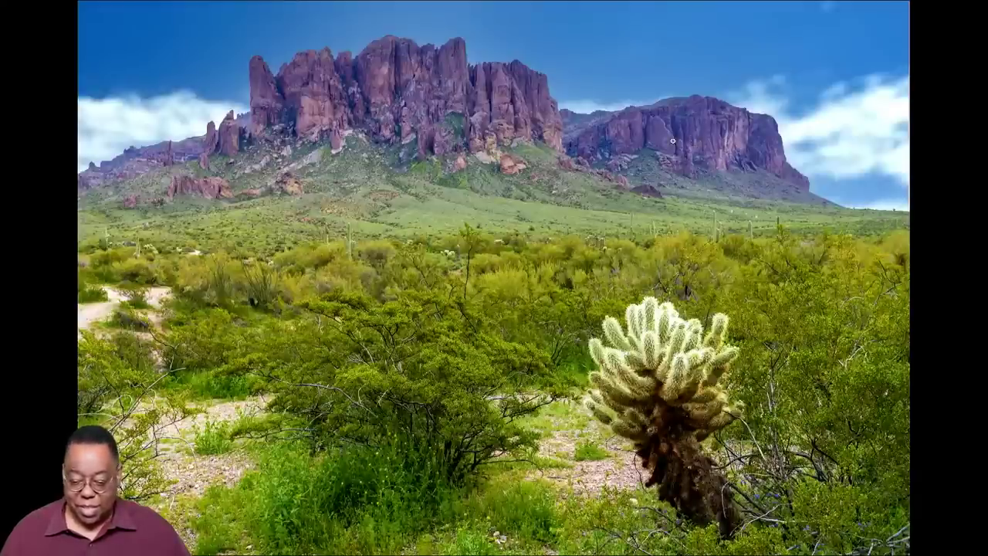
pyautogui.press('f')
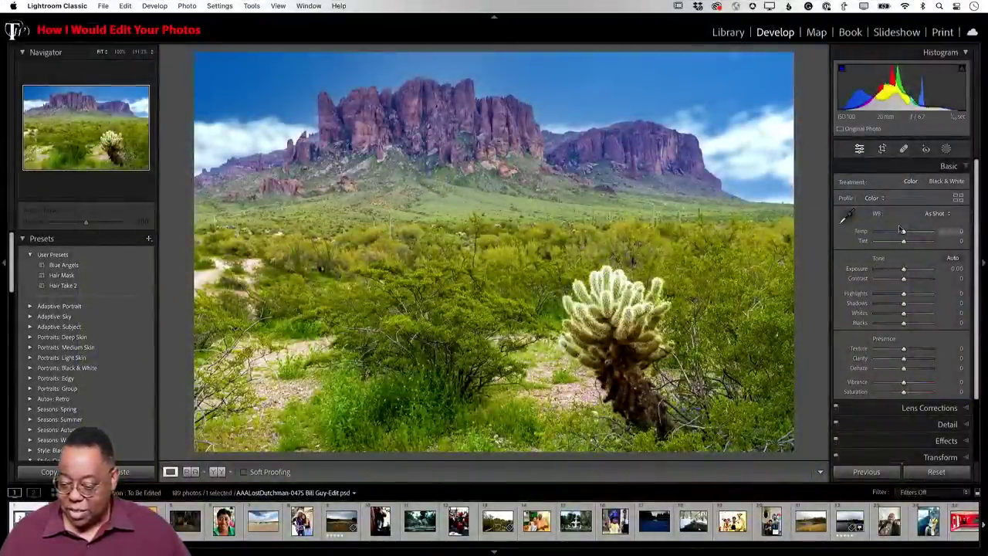
# Add a brush mask and paint it over the right cliff face and remaining rock peaks.
pyautogui.click(946, 148)
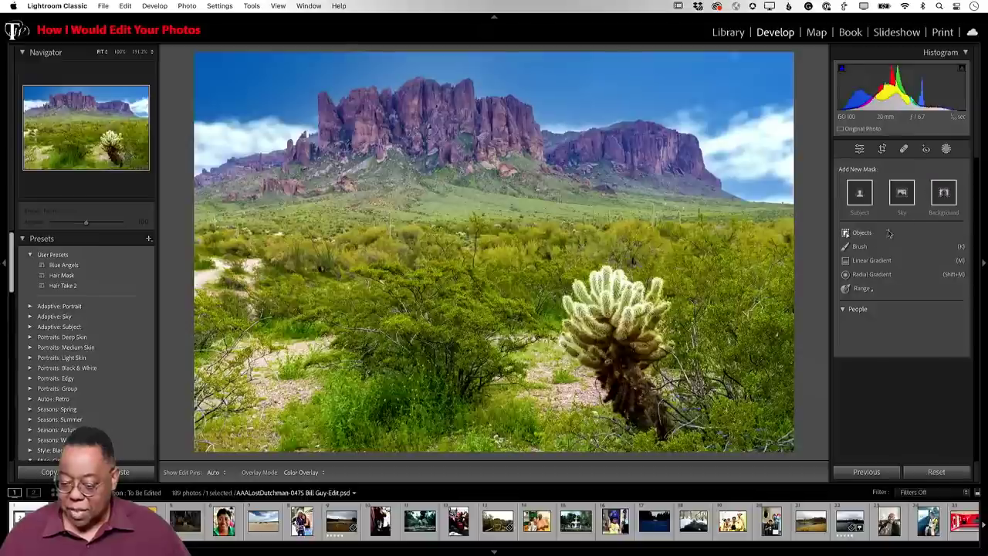
pyautogui.click(845, 247)
pyautogui.moveTo(610, 166)
pyautogui.mouseDown()
pyautogui.moveTo(667, 162)
pyautogui.moveTo(571, 158)
pyautogui.moveTo(699, 159)
pyautogui.moveTo(470, 170)
pyautogui.moveTo(505, 116)
pyautogui.moveTo(501, 135)
pyautogui.mouseUp()
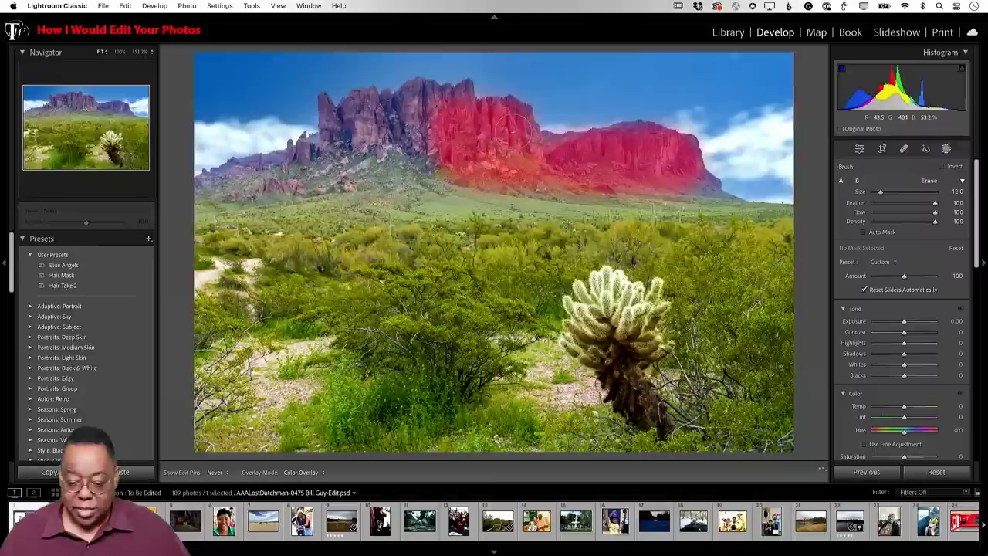
pyautogui.moveTo(433, 137)
pyautogui.mouseDown()
pyautogui.moveTo(378, 127)
pyautogui.moveTo(417, 104)
pyautogui.moveTo(436, 108)
pyautogui.moveTo(306, 142)
pyautogui.moveTo(339, 116)
pyautogui.moveTo(347, 143)
pyautogui.moveTo(293, 178)
pyautogui.moveTo(188, 185)
pyautogui.mouseUp()
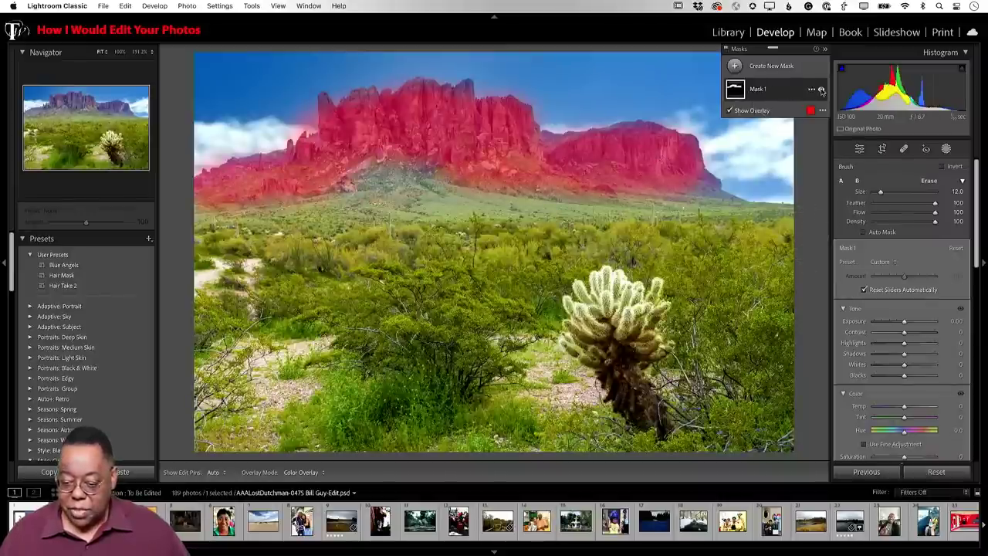
# Intersect Mask 1 with an object selection boxed around the mountains.
pyautogui.click(814, 89)
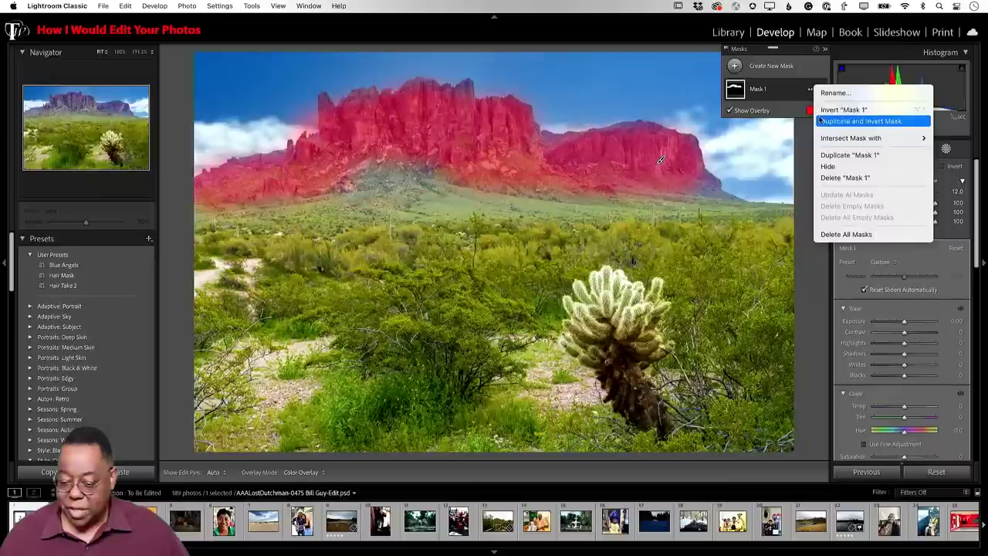
pyautogui.moveTo(828, 139)
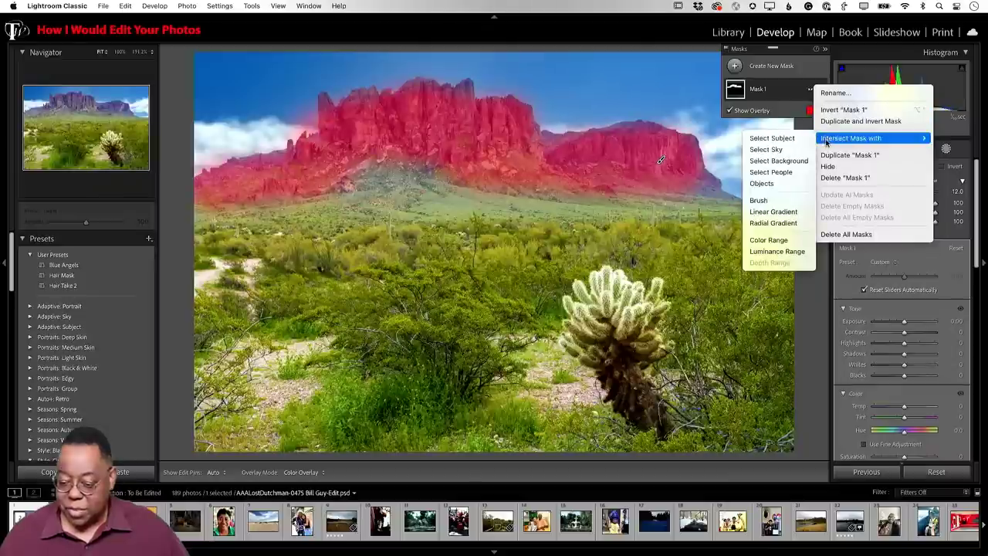
pyautogui.click(788, 182)
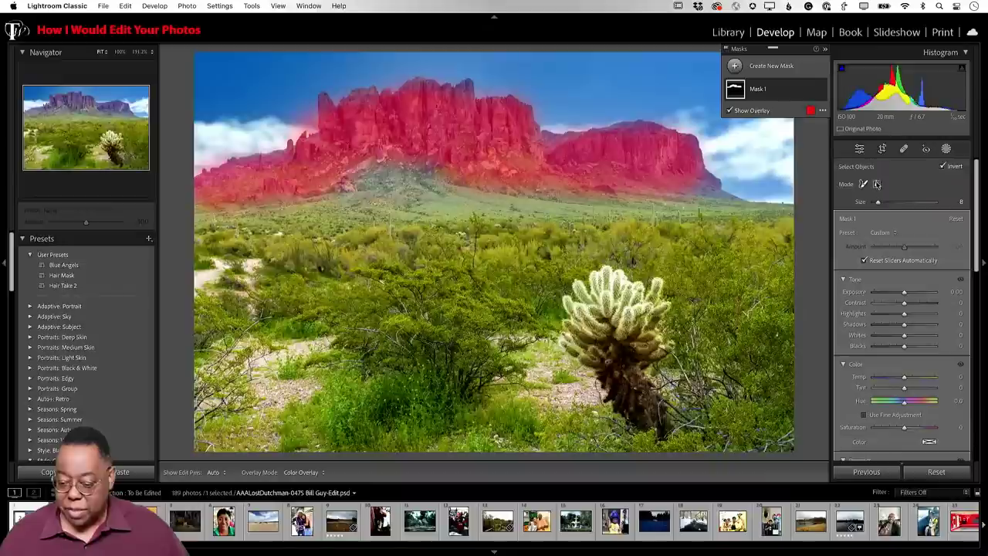
pyautogui.click(877, 184)
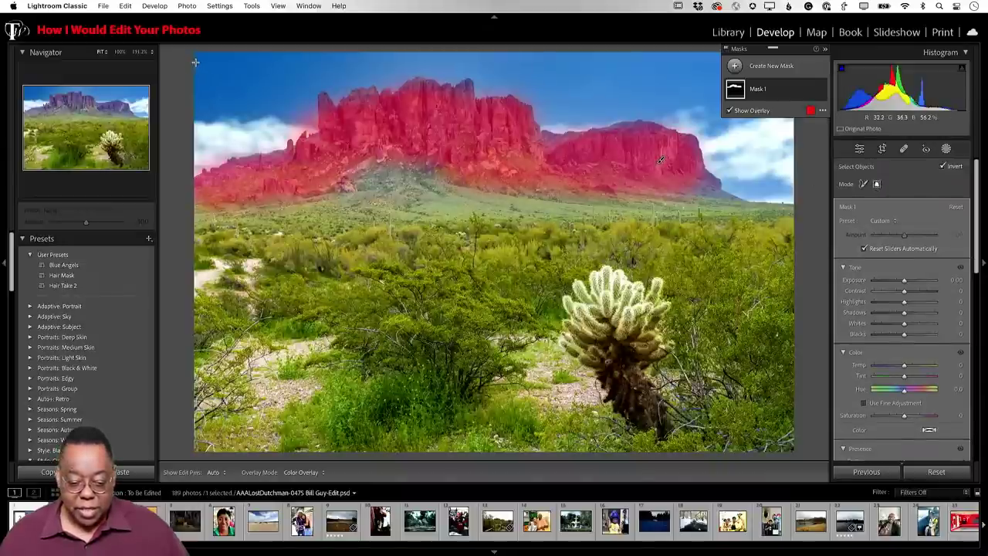
pyautogui.moveTo(195, 63); pyautogui.dragTo(754, 208)
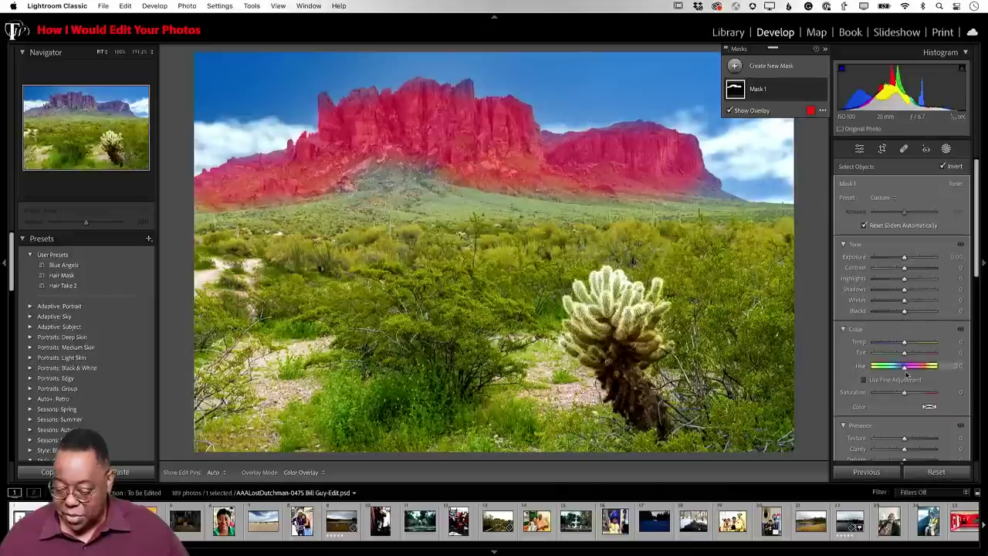
# Apply Dehaze of about +17 to the masked mountain ridge to darken the rocks.
pyautogui.scroll(-2, 906, 363)
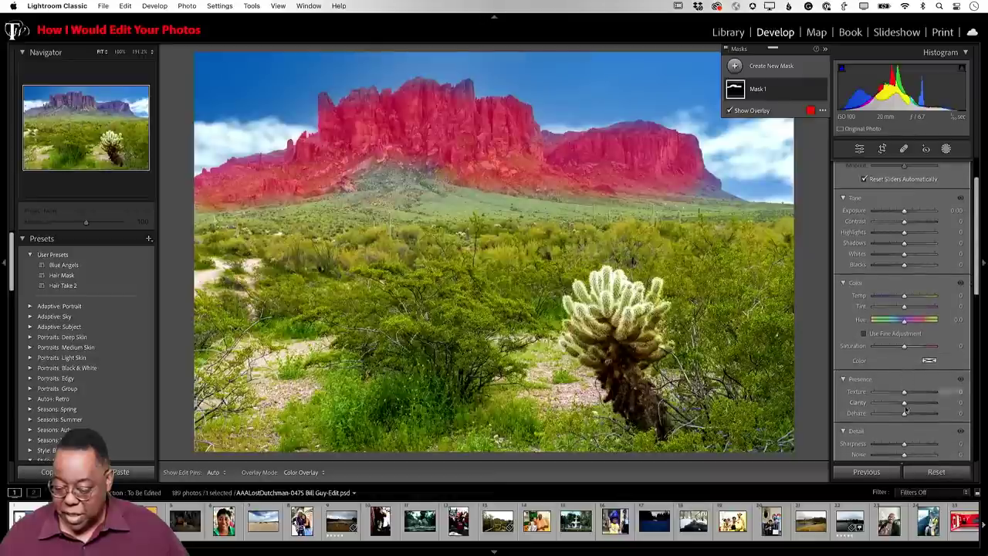
pyautogui.moveTo(905, 415)
pyautogui.mouseDown()
pyautogui.moveTo(939, 414)
pyautogui.moveTo(888, 415)
pyautogui.moveTo(920, 414)
pyautogui.moveTo(909, 415)
pyautogui.mouseUp()
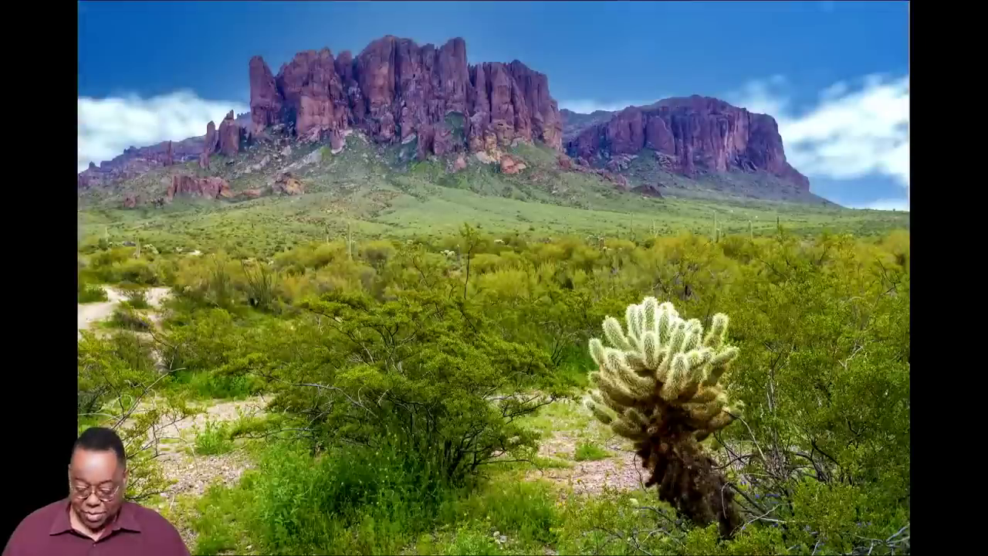
# Toggle the cactus landscape's before/after view, then open the lake-and-church photo large.
pyautogui.press('\\')
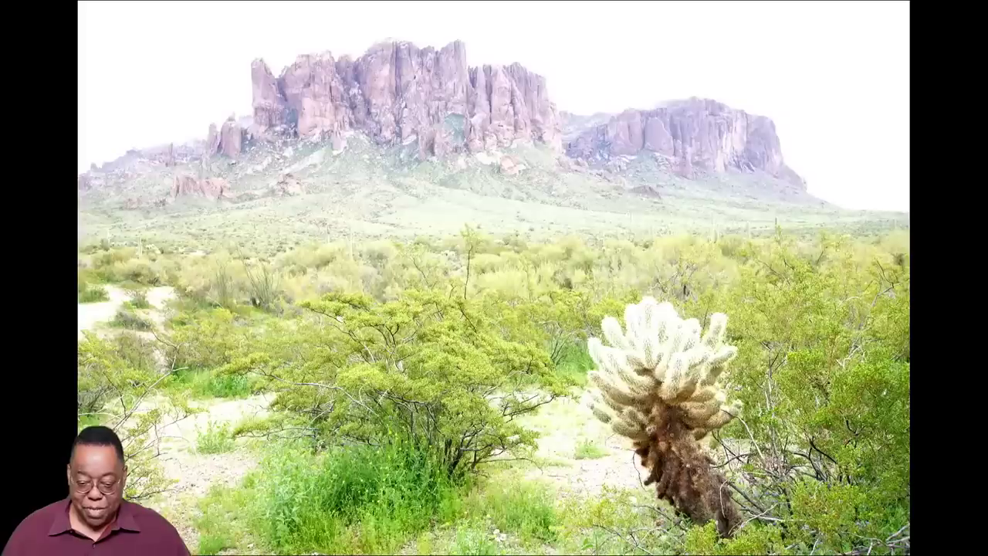
pyautogui.press('\\')
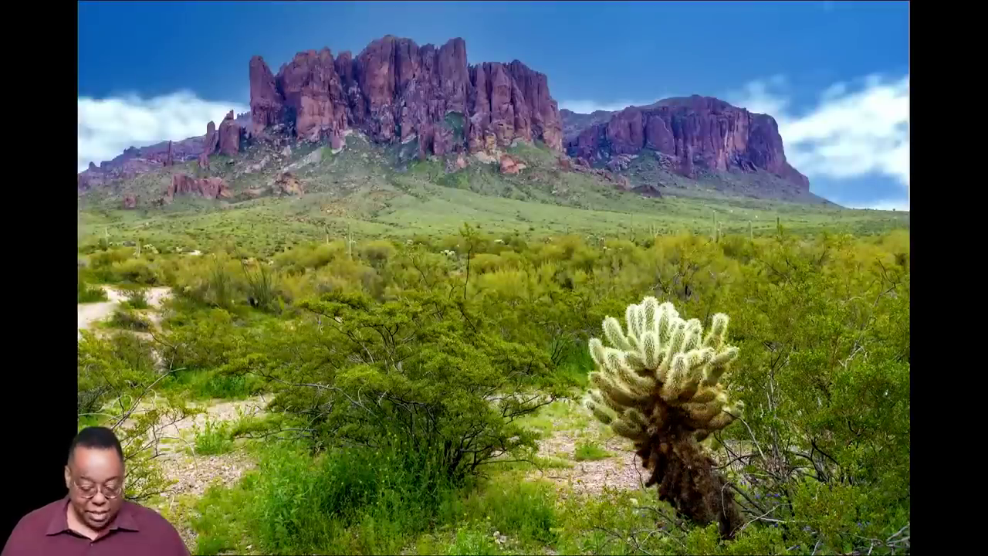
pyautogui.press('f')
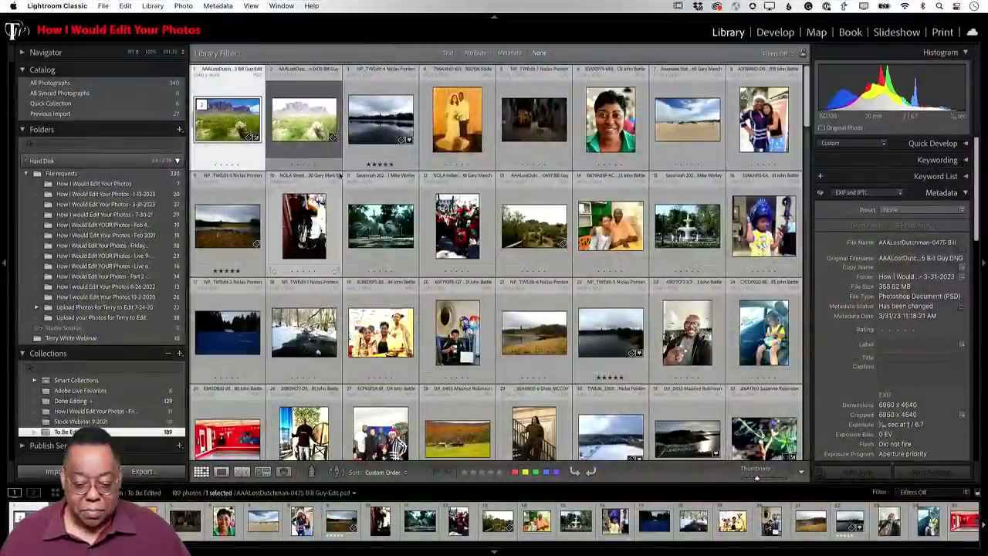
pyautogui.doubleClick(377, 133)
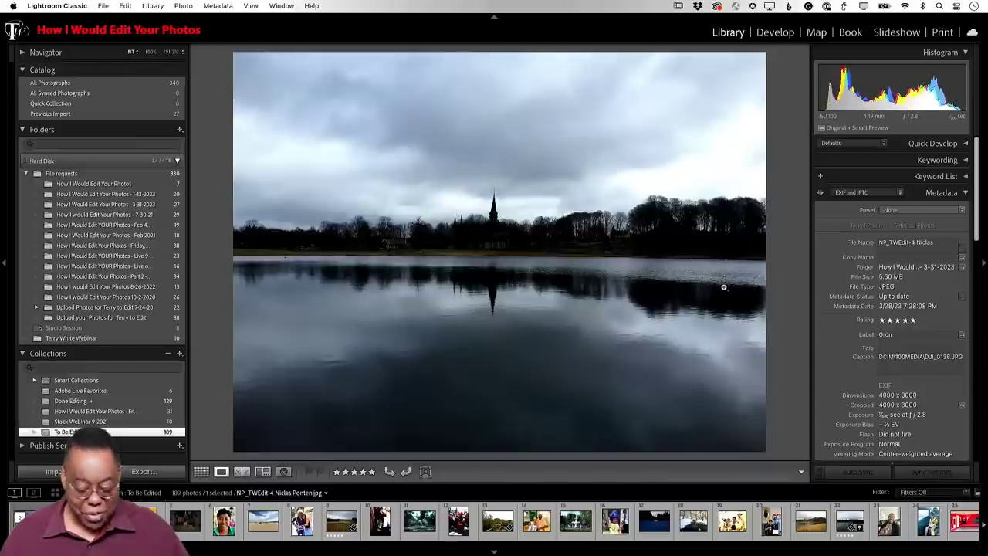
# Level the lake photo by drawing the Angle tool along the horizon and commit the crop.
pyautogui.press('r')
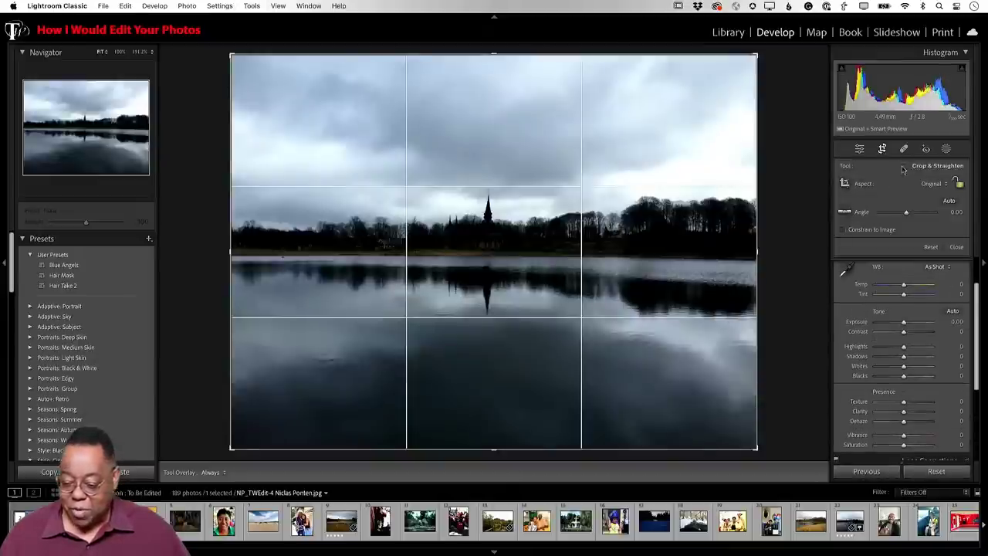
pyautogui.click(846, 212)
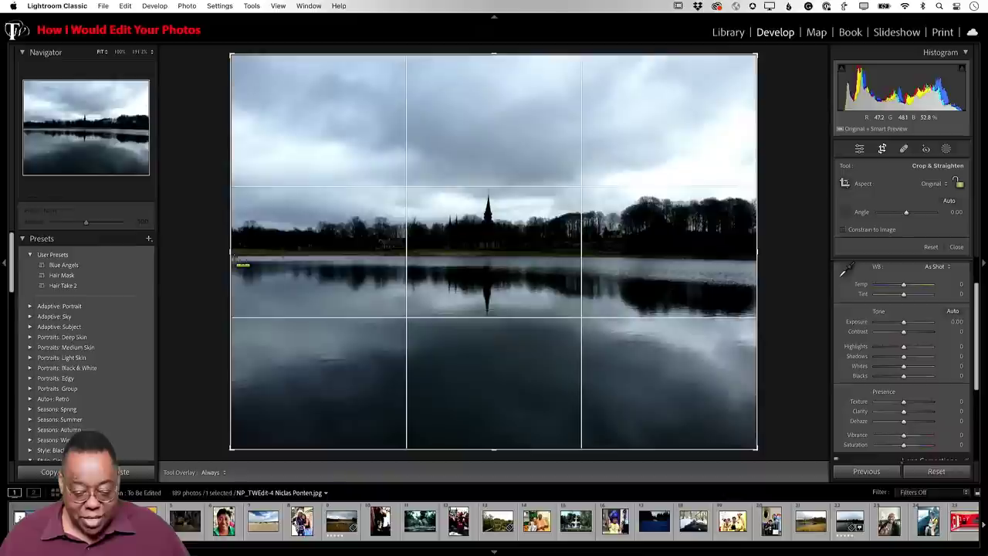
pyautogui.moveTo(233, 256); pyautogui.dragTo(755, 261)
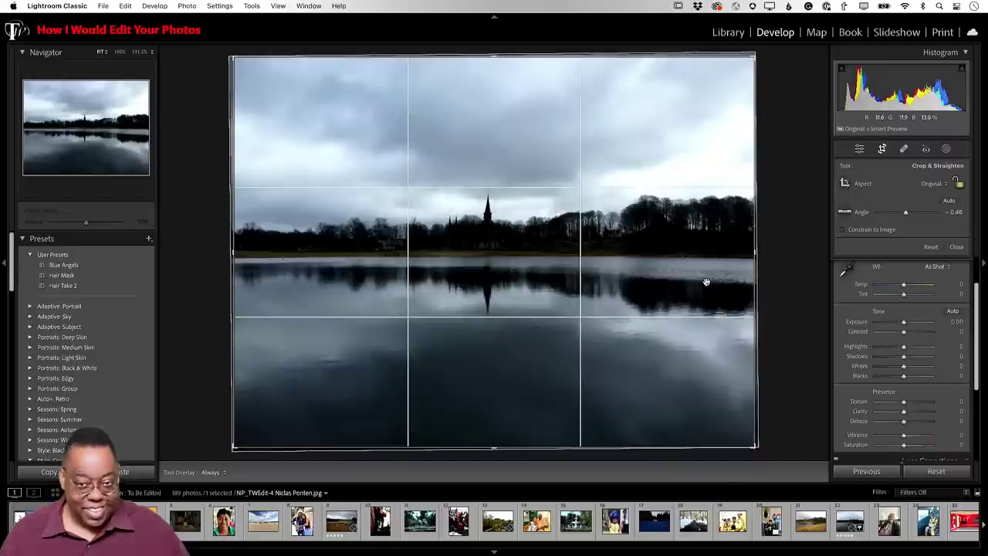
pyautogui.press('Return')
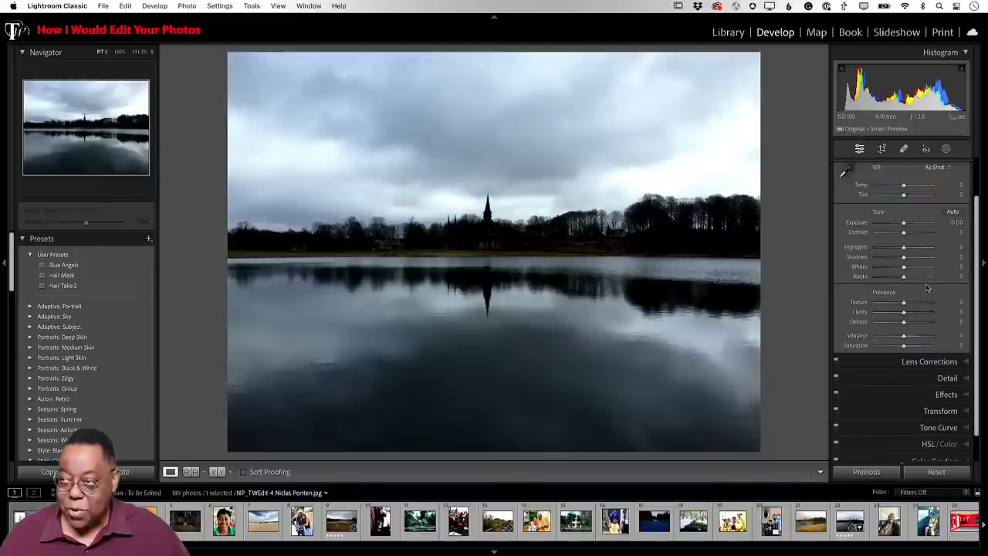
# Enable lens profile corrections and apply Auto tone, giving Exposure +0.17 and Shadows +46.
pyautogui.scroll(2, 927, 287)
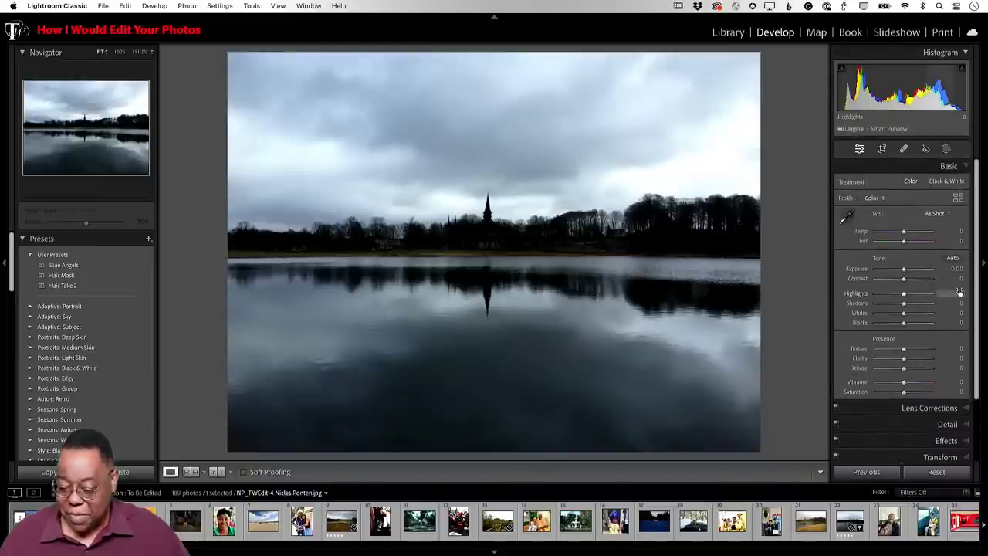
pyautogui.click(933, 407)
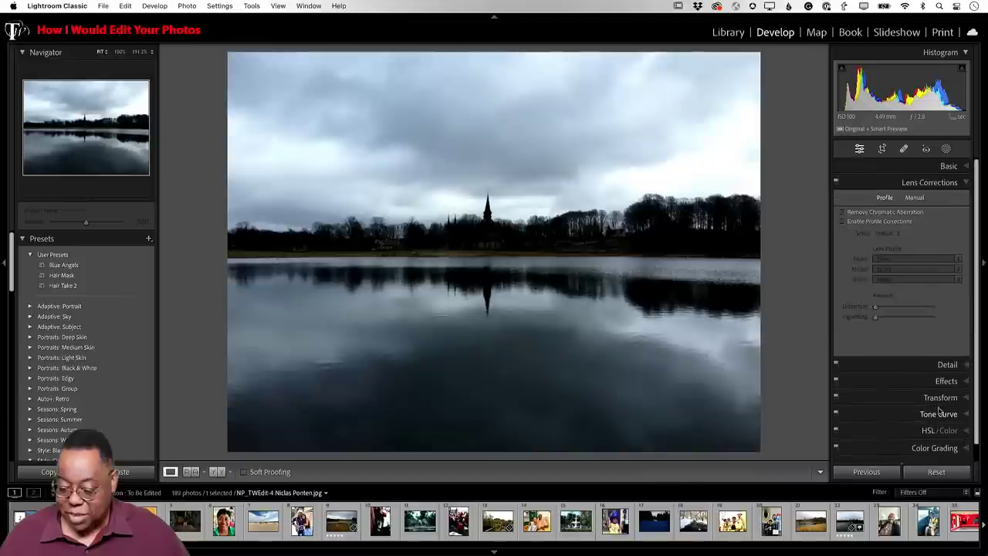
pyautogui.click(843, 221)
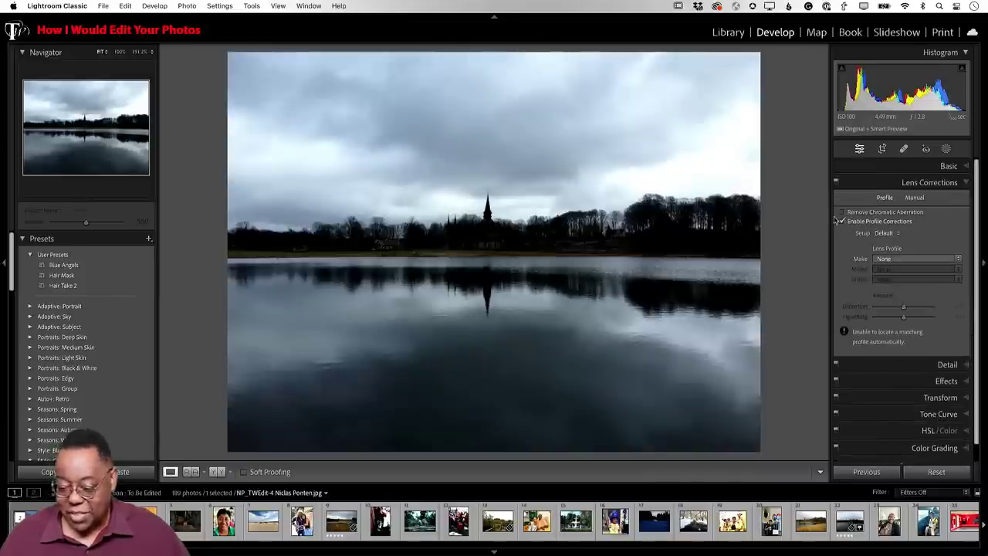
pyautogui.click(930, 167)
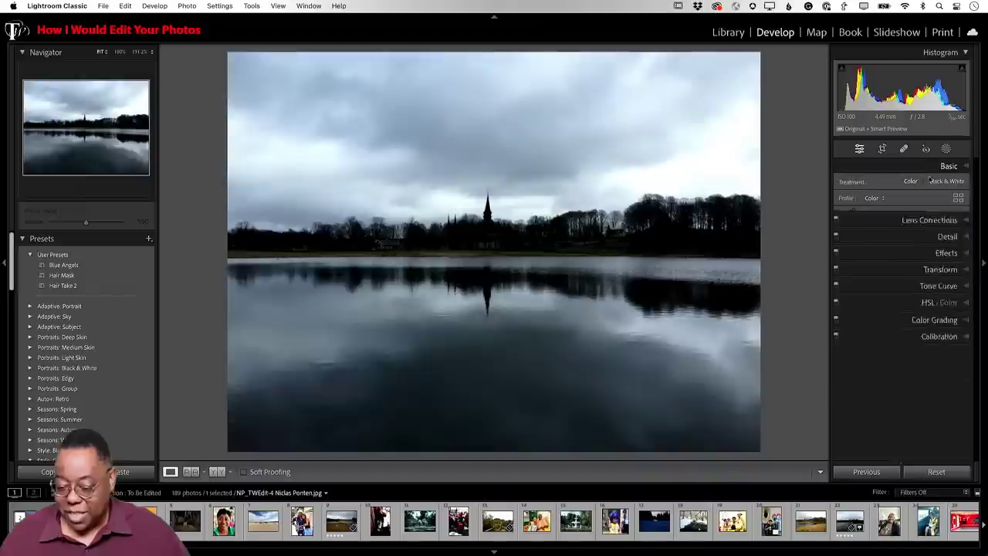
pyautogui.click(953, 258)
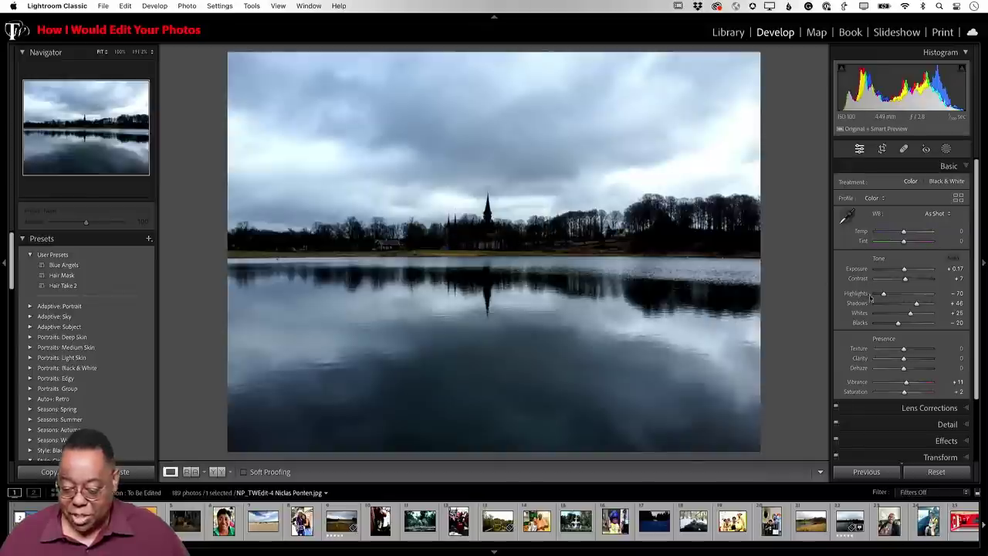
# Reapply Auto tone after inspecting the church up close, then raise Shadows to about +92.
pyautogui.press('super+z')
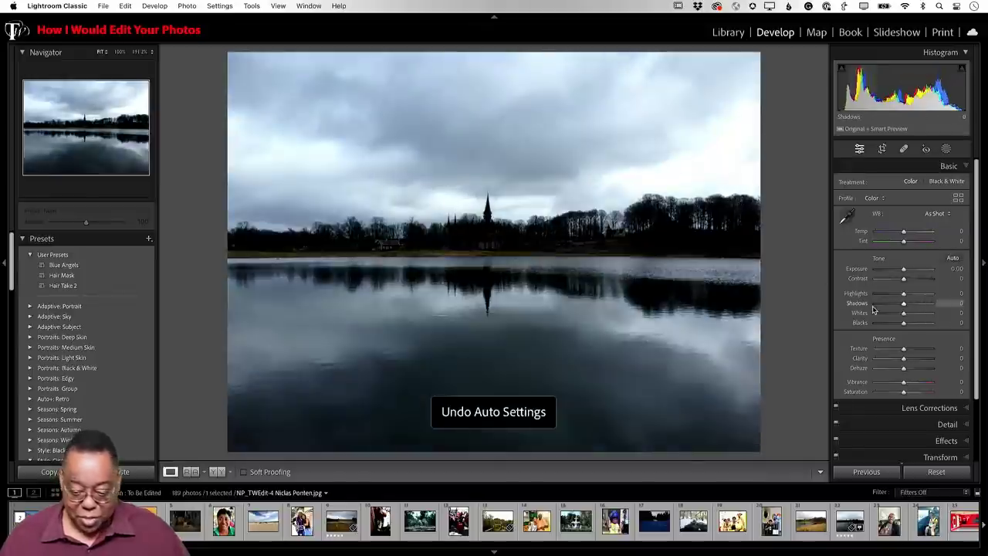
pyautogui.click(474, 229)
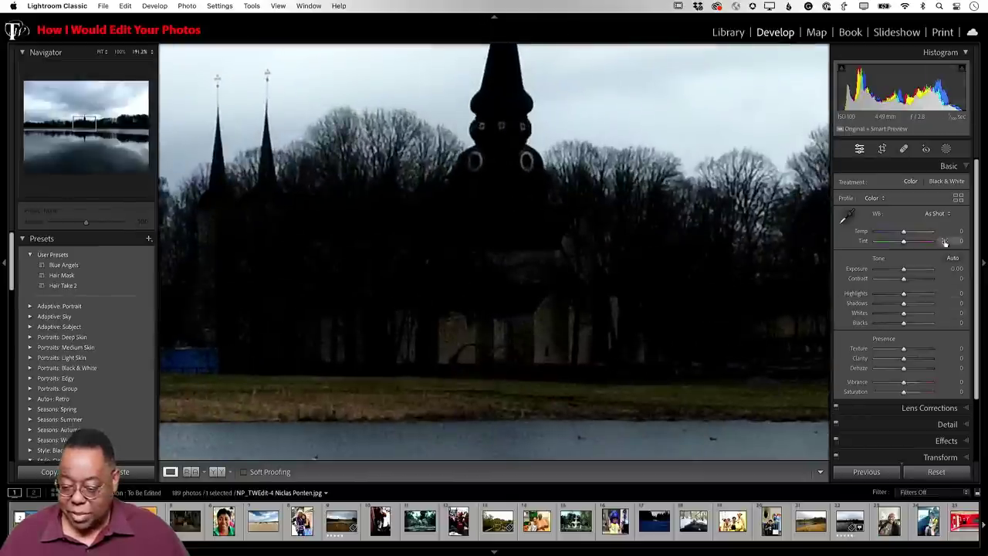
pyautogui.click(952, 258)
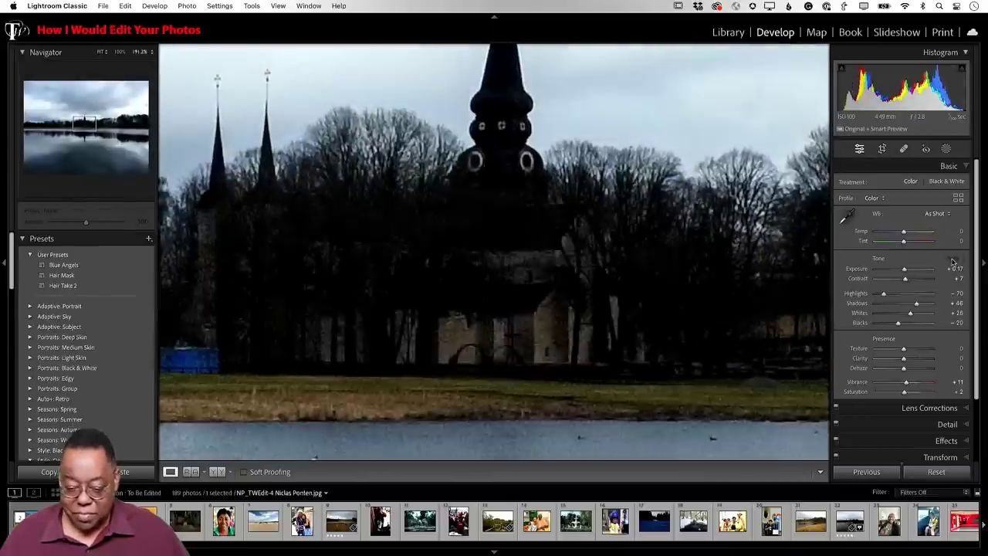
pyautogui.click(491, 263)
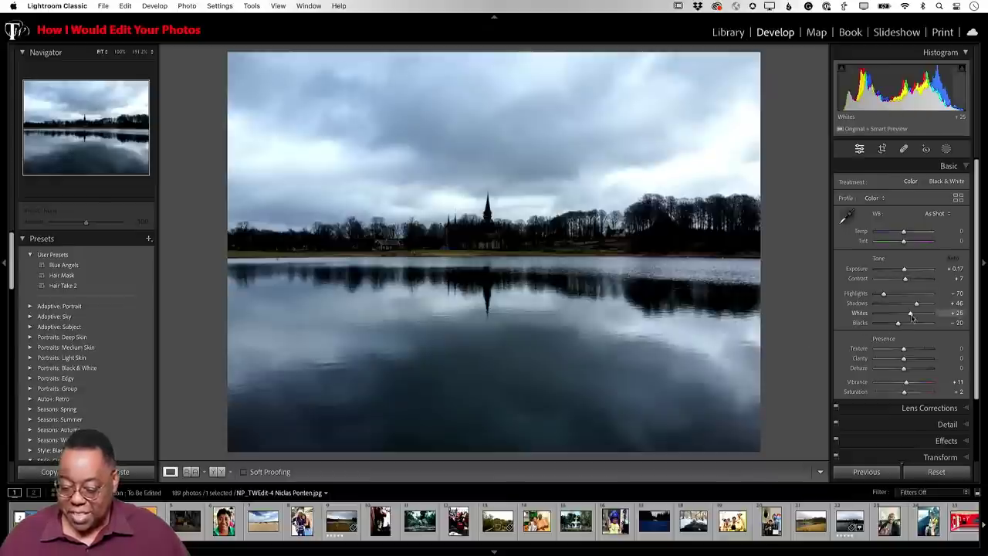
pyautogui.moveTo(917, 307); pyautogui.dragTo(931, 308)
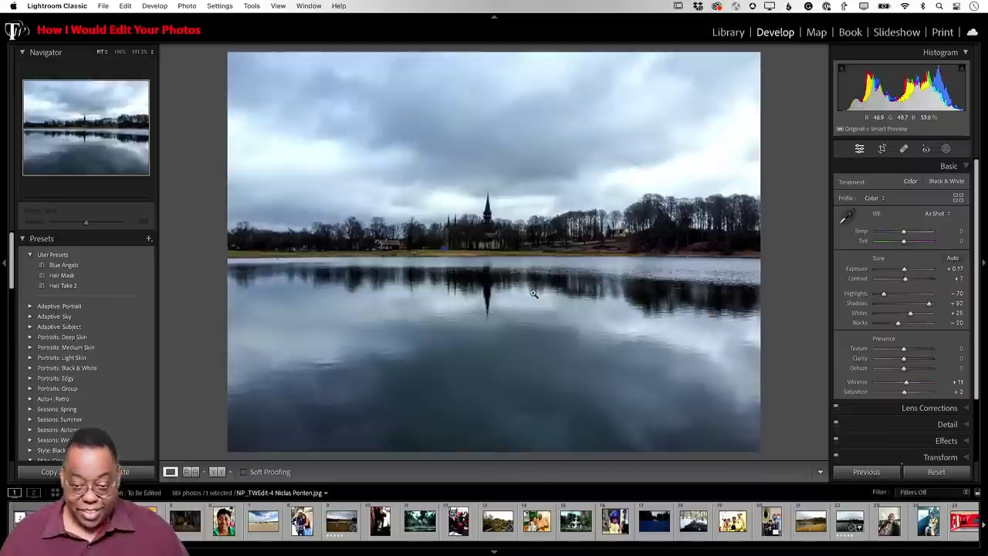
# After comparing with the cactus shot, drag the lake photo's crop bottom up to trim water.
pyautogui.press('c')
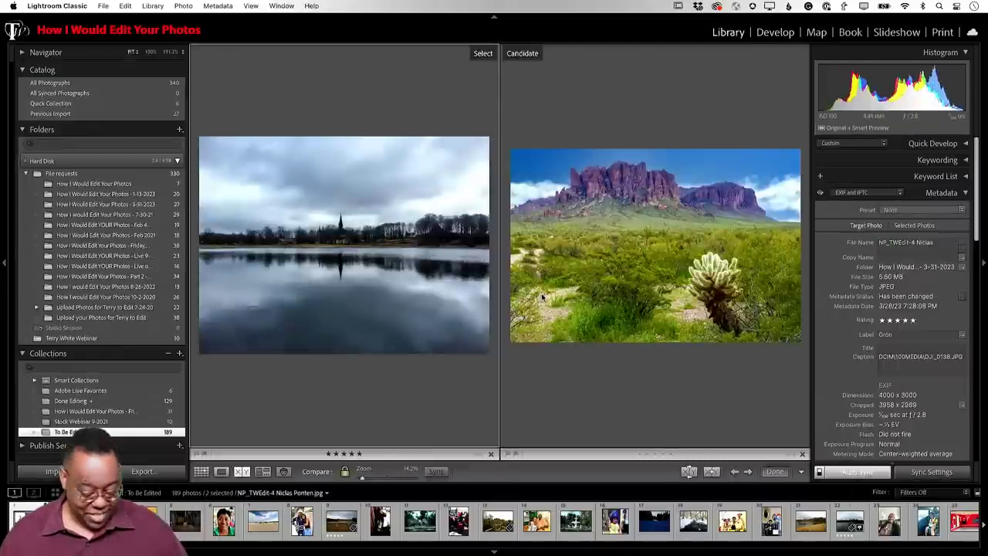
pyautogui.press('g')
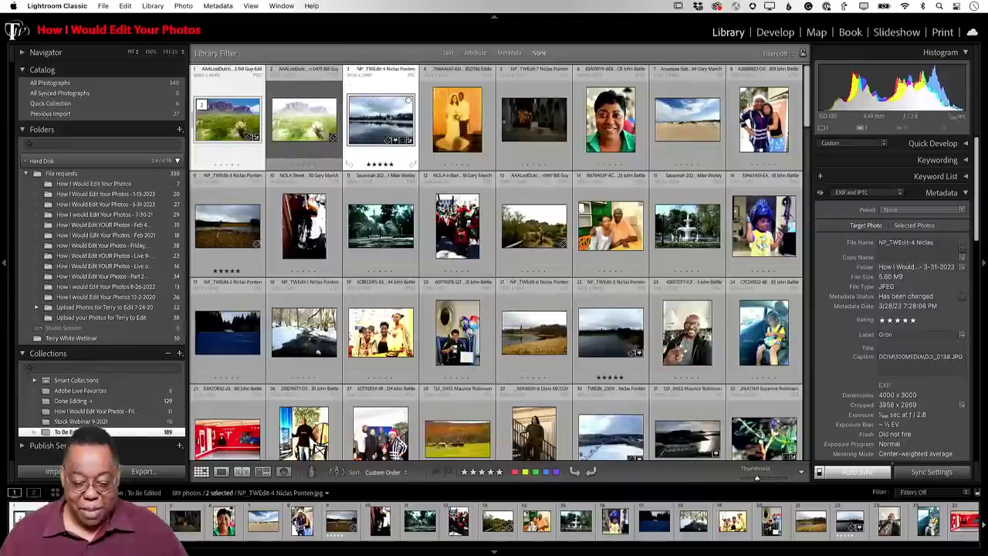
pyautogui.click(358, 118)
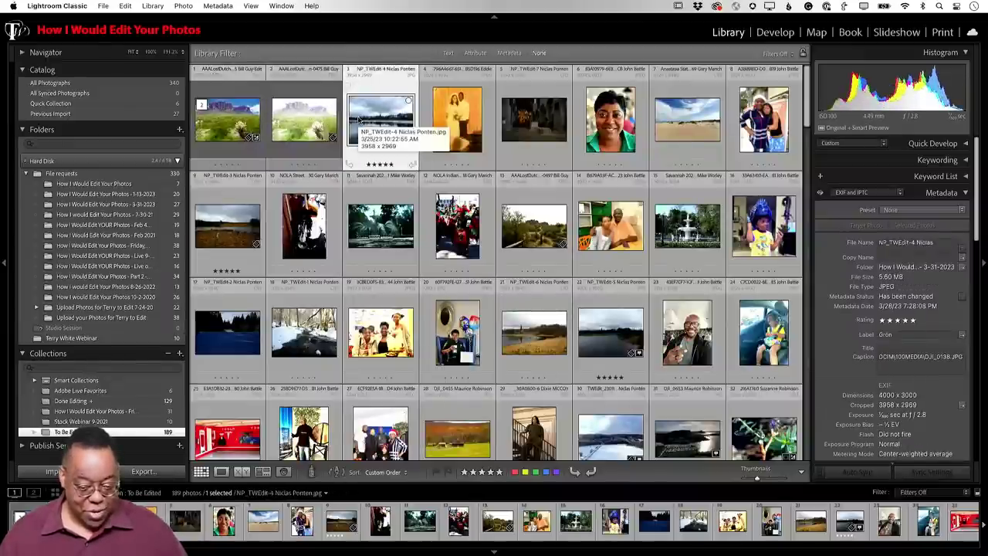
pyautogui.press('r')
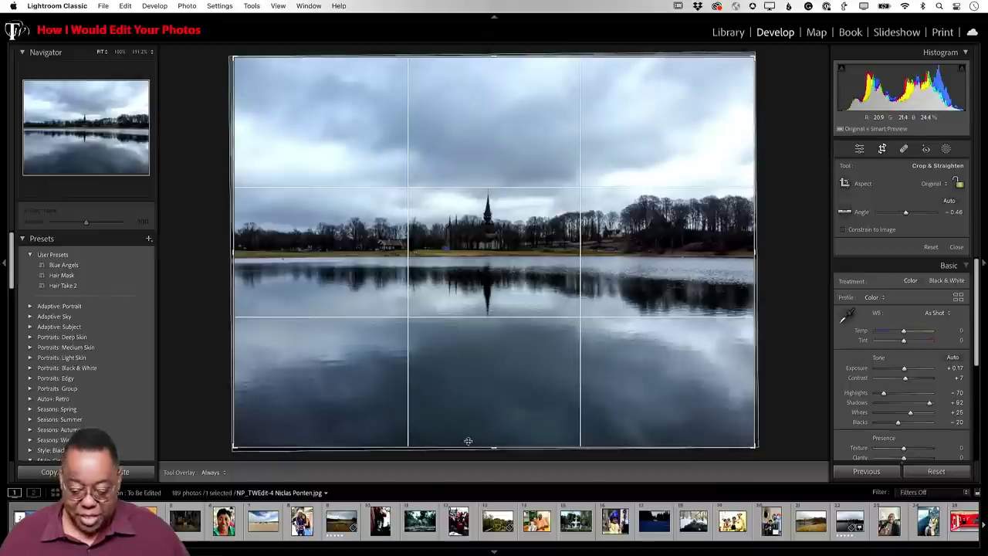
pyautogui.moveTo(494, 449); pyautogui.dragTo(495, 390)
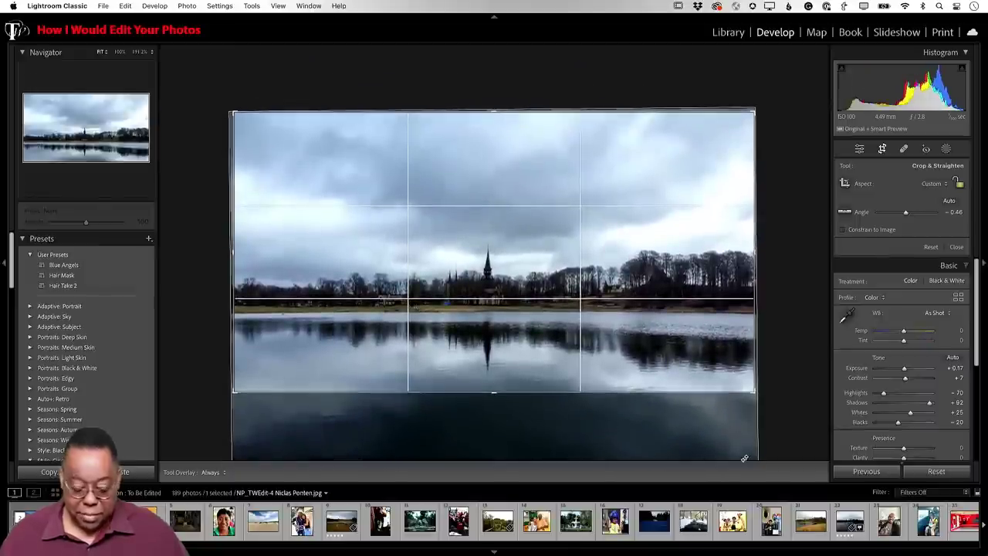
pyautogui.press('Return')
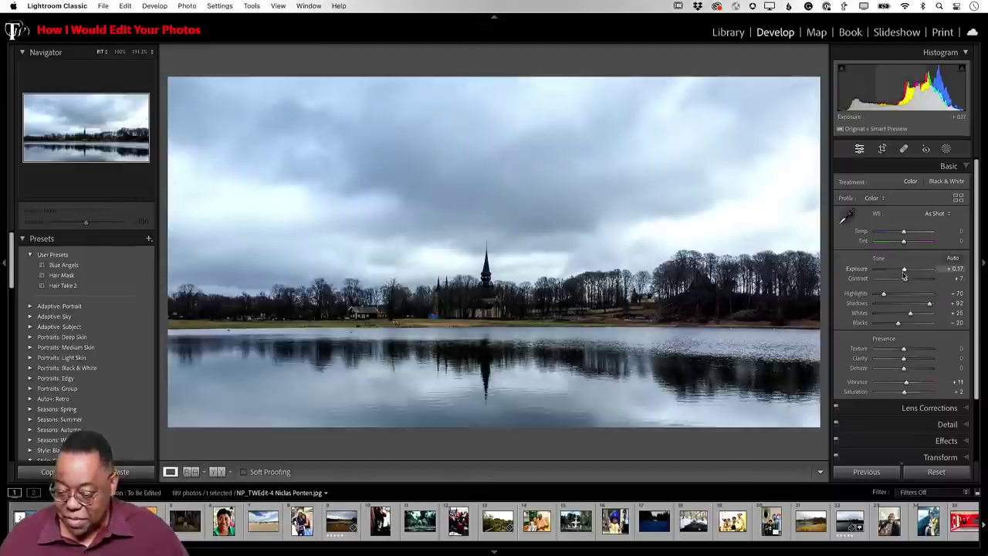
# Lower the lake photo's Exposure to +0.05 and zoom to 1:1 on the clouds.
pyautogui.moveTo(904, 271); pyautogui.dragTo(903, 275)
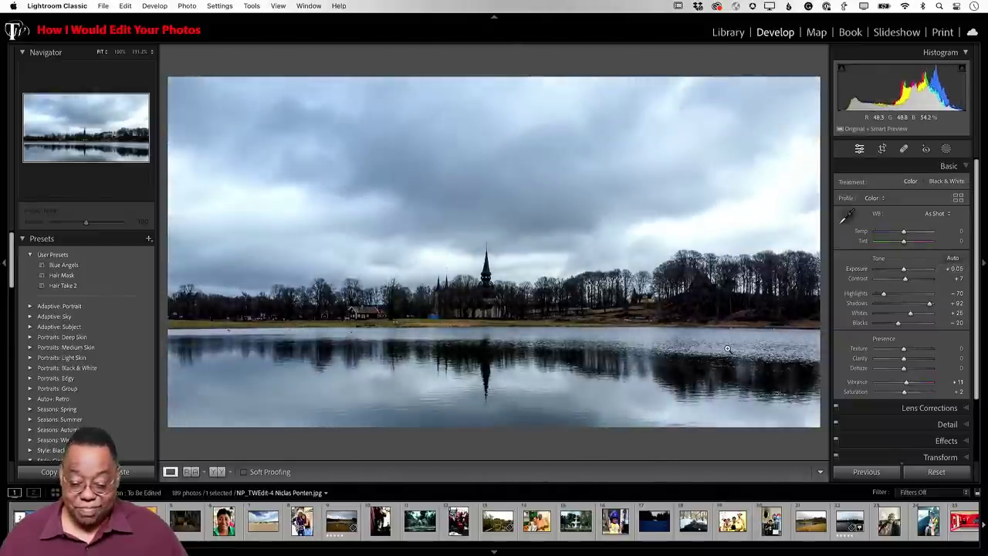
pyautogui.click(473, 168)
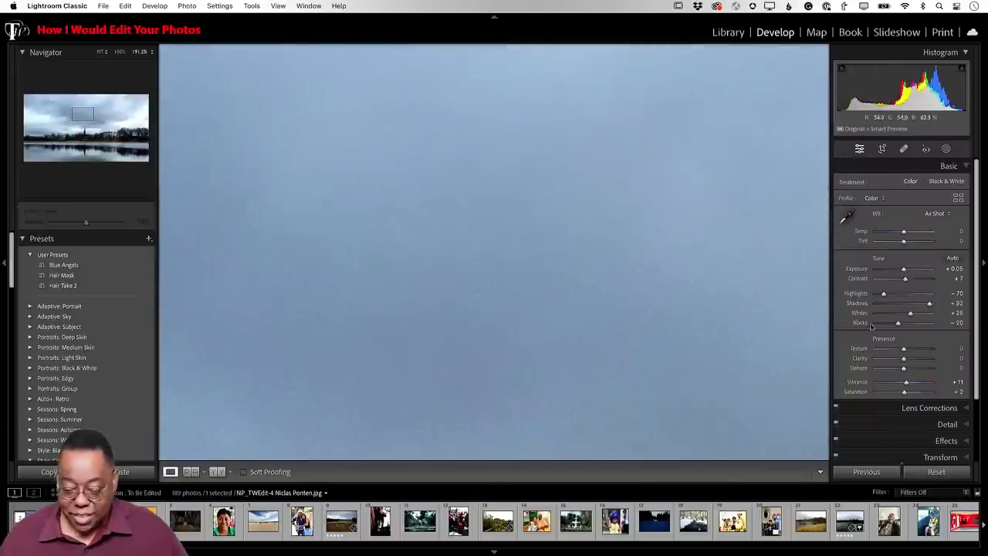
# Set Luminance noise reduction to 63 to smooth the sky grain, then return to Fit view.
pyautogui.click(941, 425)
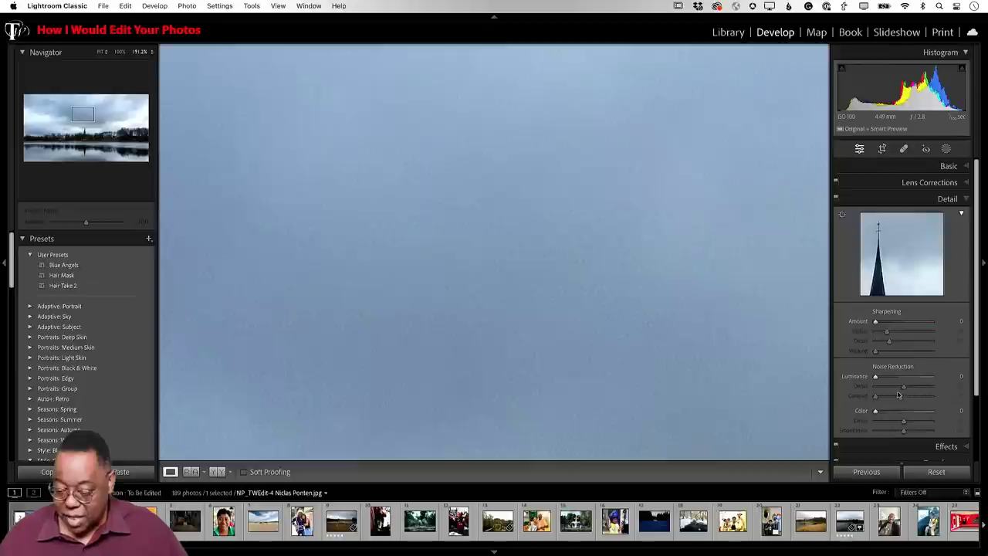
pyautogui.moveTo(875, 376); pyautogui.dragTo(912, 380)
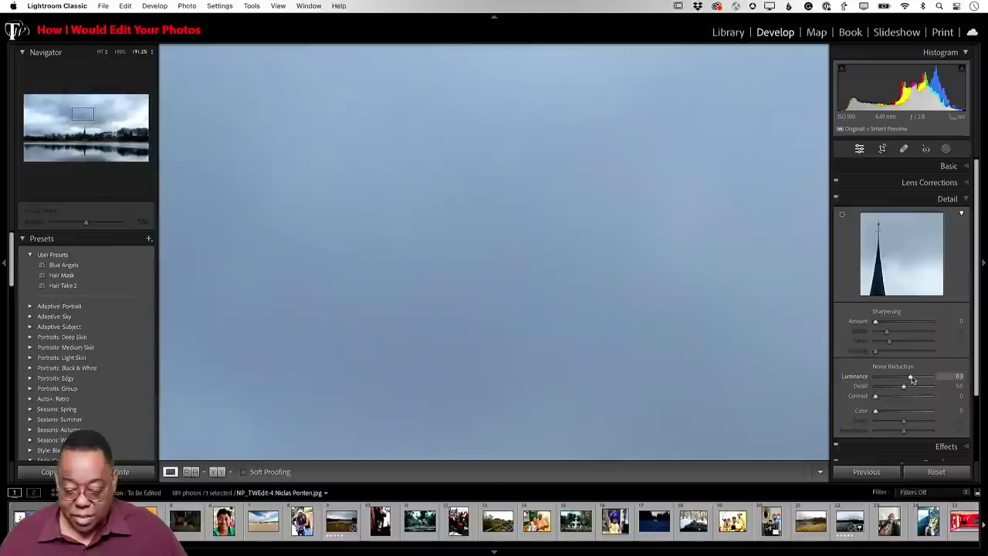
pyautogui.click(512, 252)
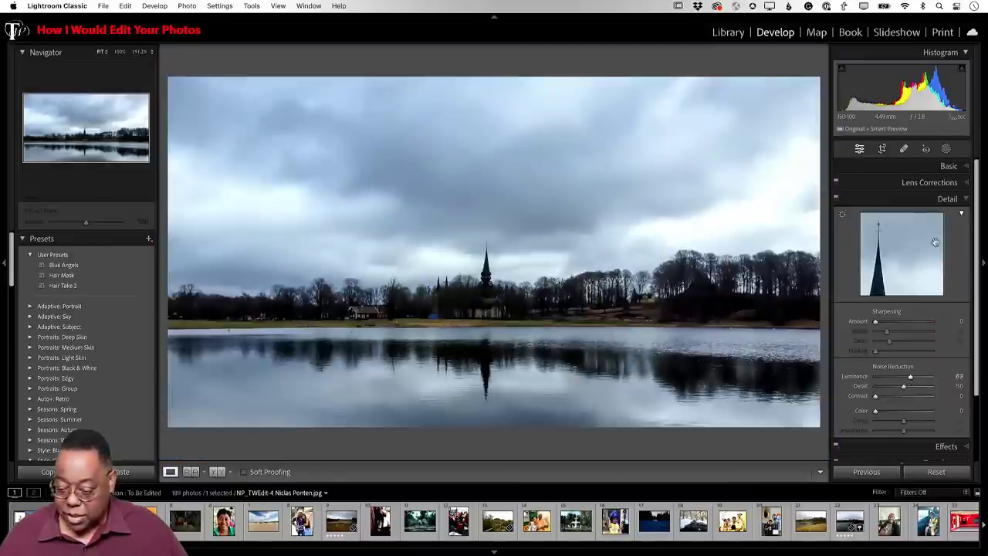
pyautogui.click(951, 167)
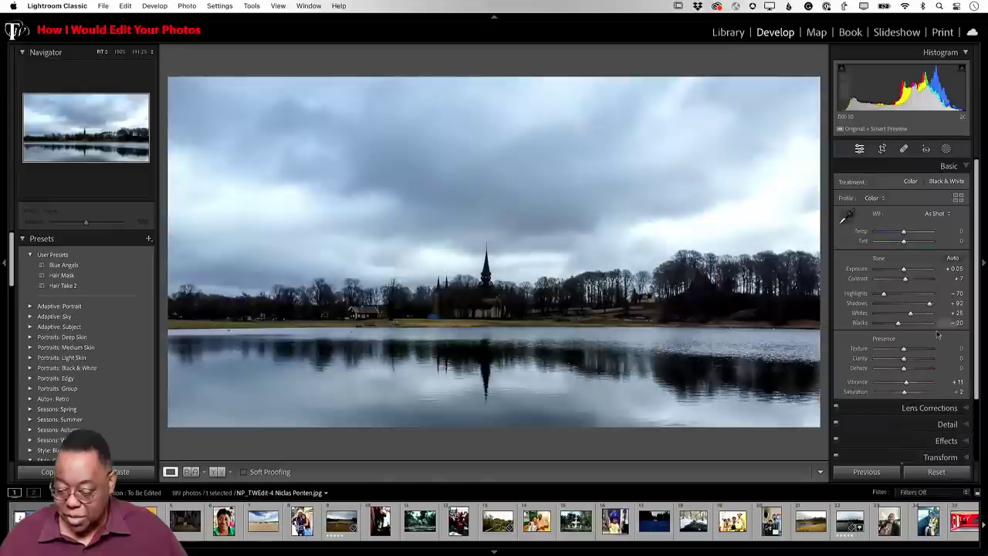
# Push Texture to +100 while checking the church up close, then set Clarity to +21.
pyautogui.moveTo(904, 351); pyautogui.dragTo(921, 351)
pyautogui.click(494, 302)
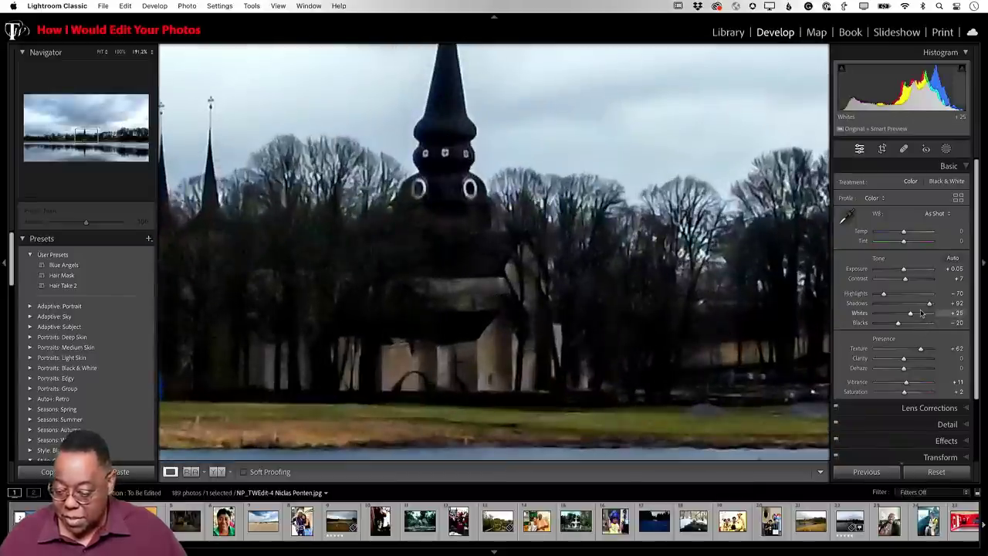
pyautogui.doubleClick(920, 350)
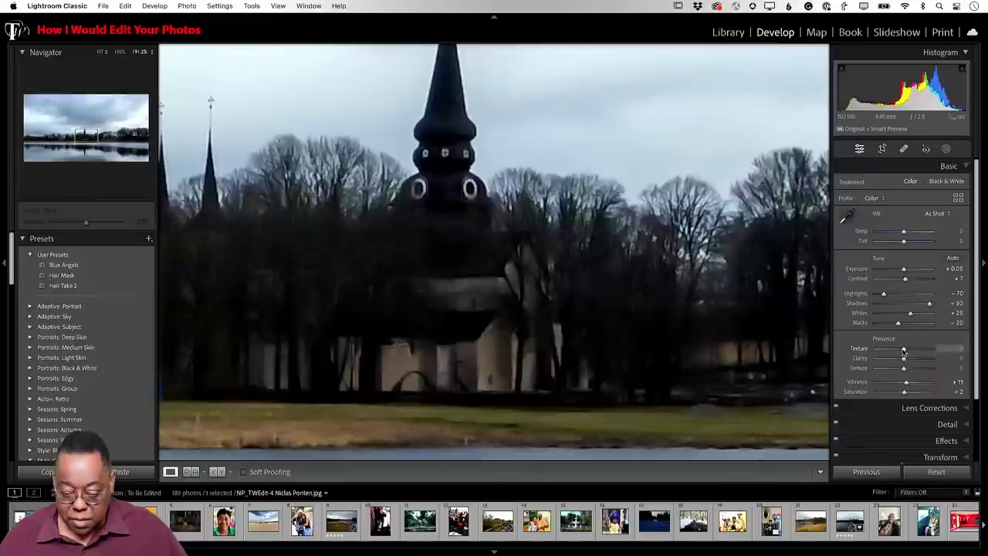
pyautogui.moveTo(905, 352); pyautogui.dragTo(935, 347)
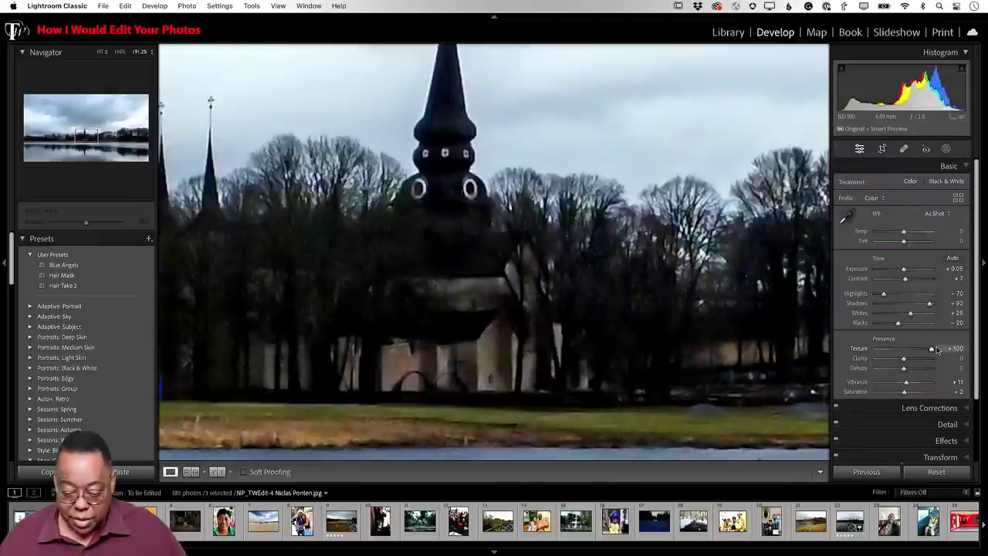
pyautogui.click(467, 311)
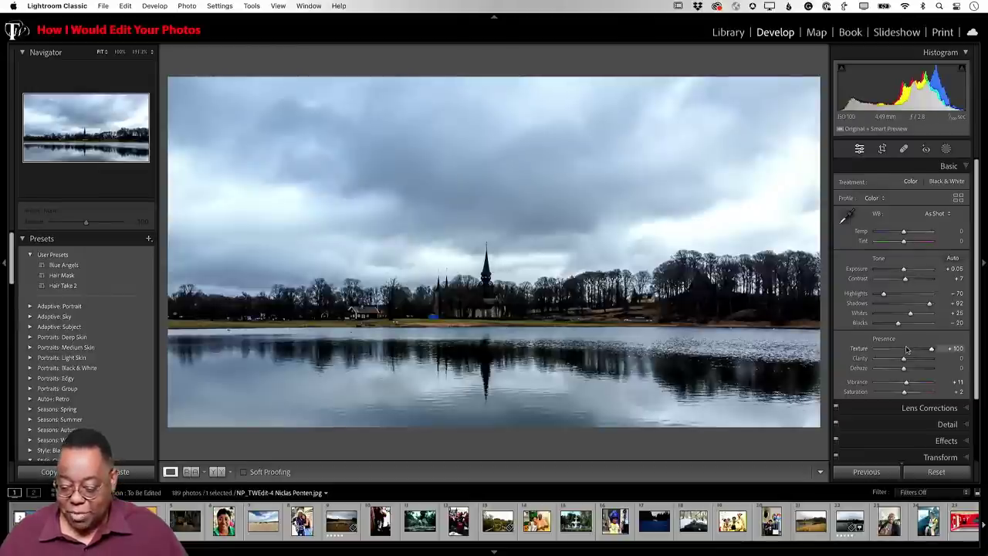
pyautogui.moveTo(904, 359)
pyautogui.mouseDown()
pyautogui.moveTo(924, 359)
pyautogui.moveTo(900, 359)
pyautogui.moveTo(909, 359)
pyautogui.mouseUp()
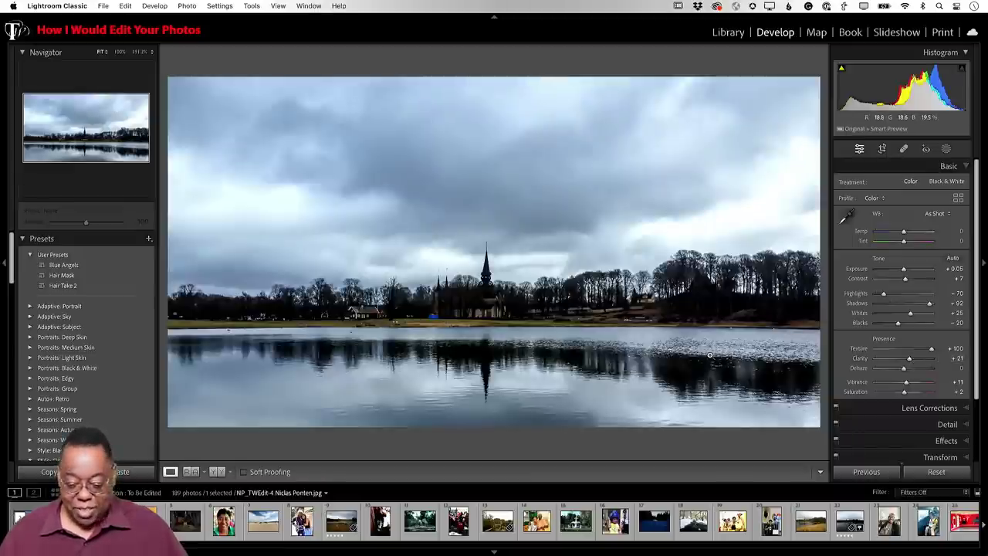
# Flip the lake photo between its original and edited versions, then return to the Library grid.
pyautogui.press('\\')
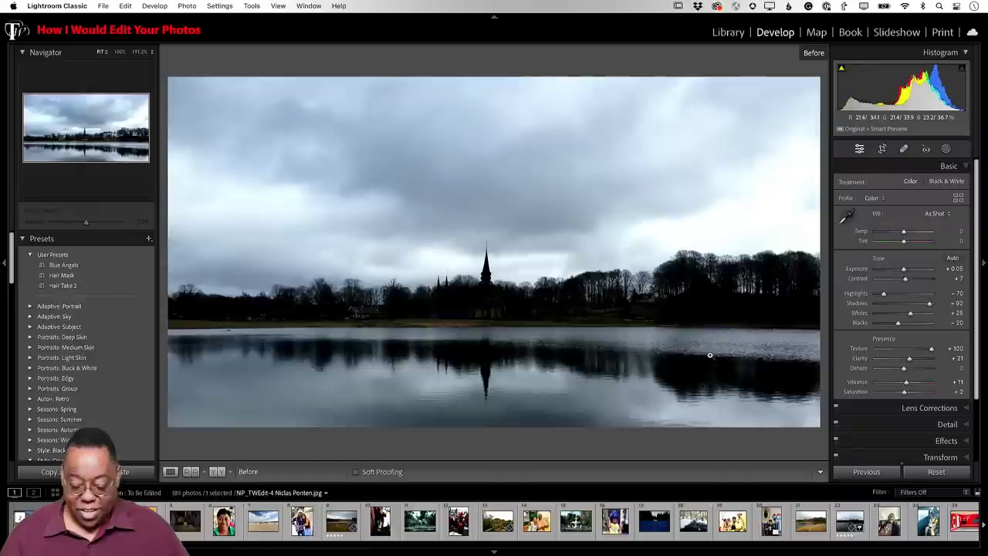
pyautogui.press('\\')
pyautogui.press('\\')
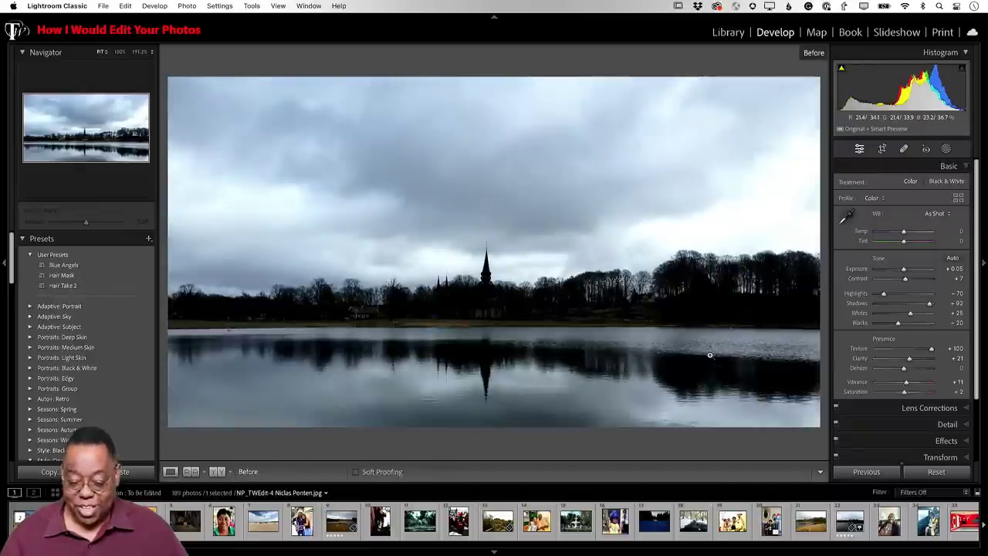
pyautogui.press('\\')
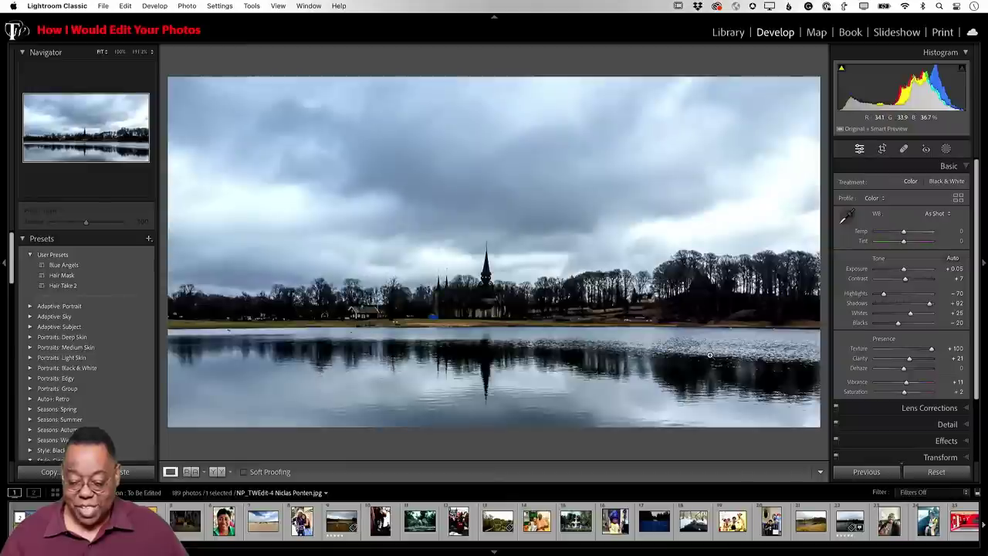
pyautogui.press('\\')
pyautogui.press('\\')
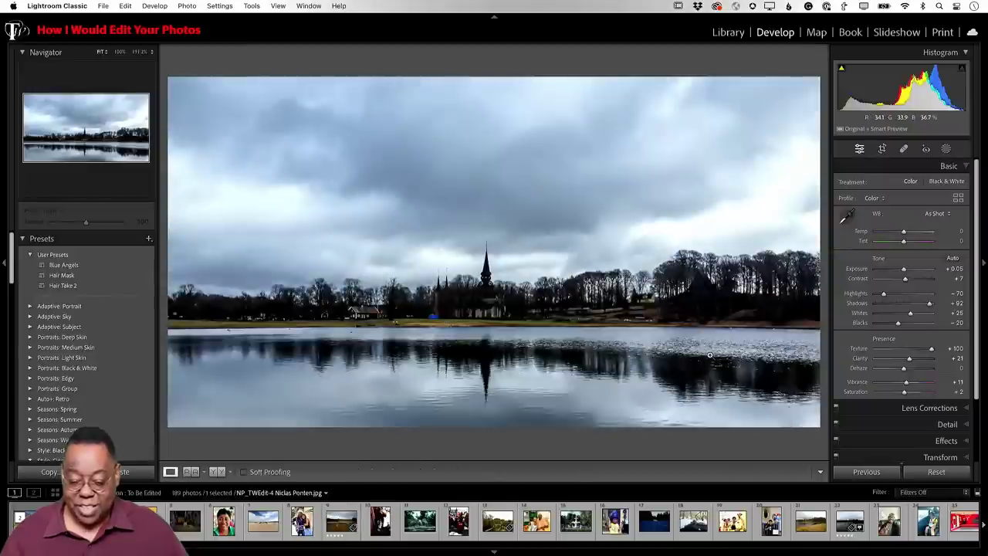
pyautogui.press('\\')
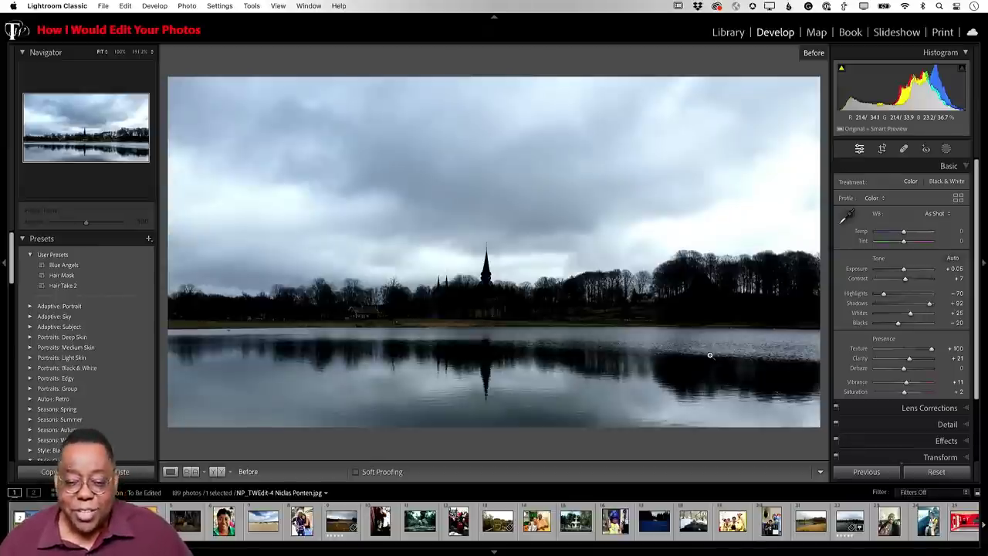
pyautogui.press('\\')
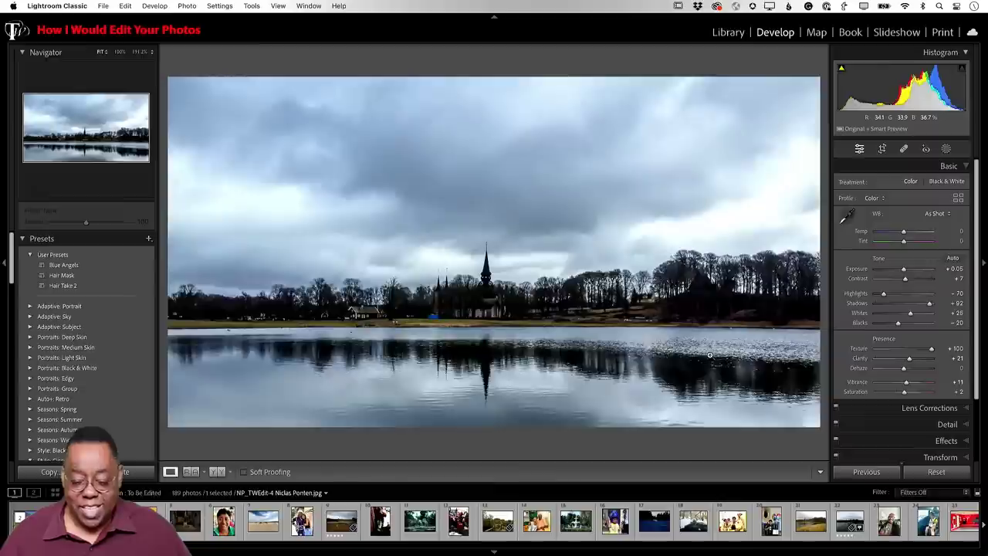
pyautogui.press('\\')
pyautogui.press('\\')
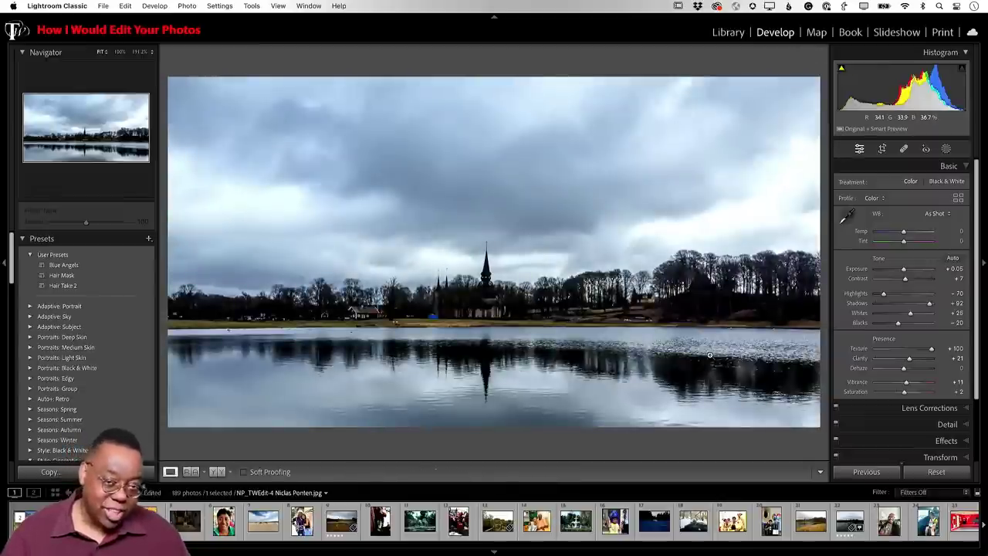
pyautogui.press('\\')
pyautogui.press('\\')
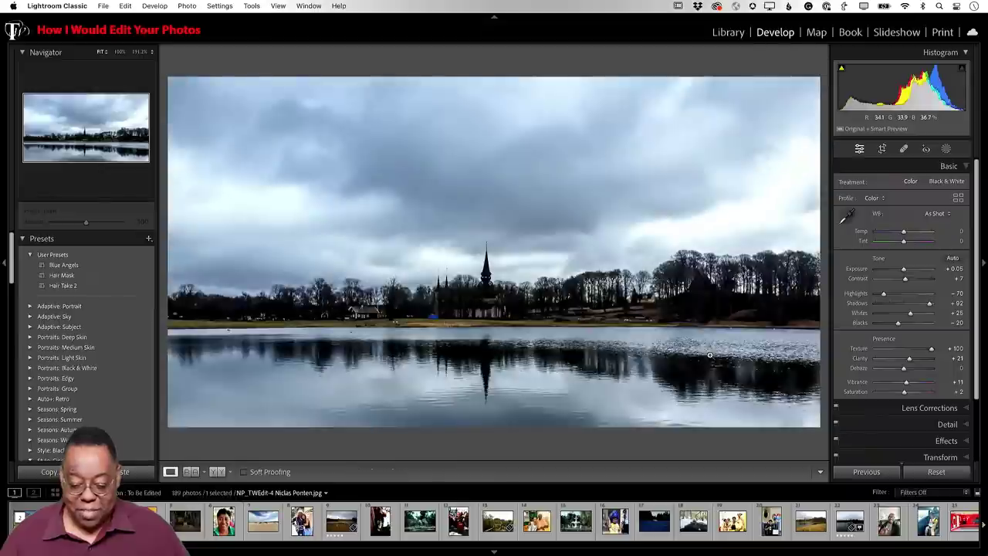
pyautogui.press('\\')
pyautogui.press('\\')
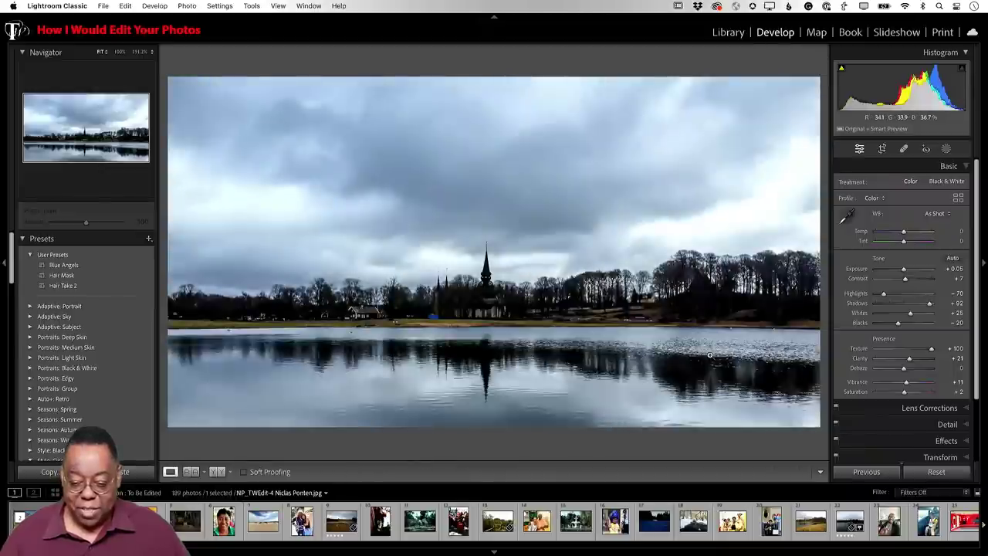
pyautogui.press('\\')
pyautogui.press('\\')
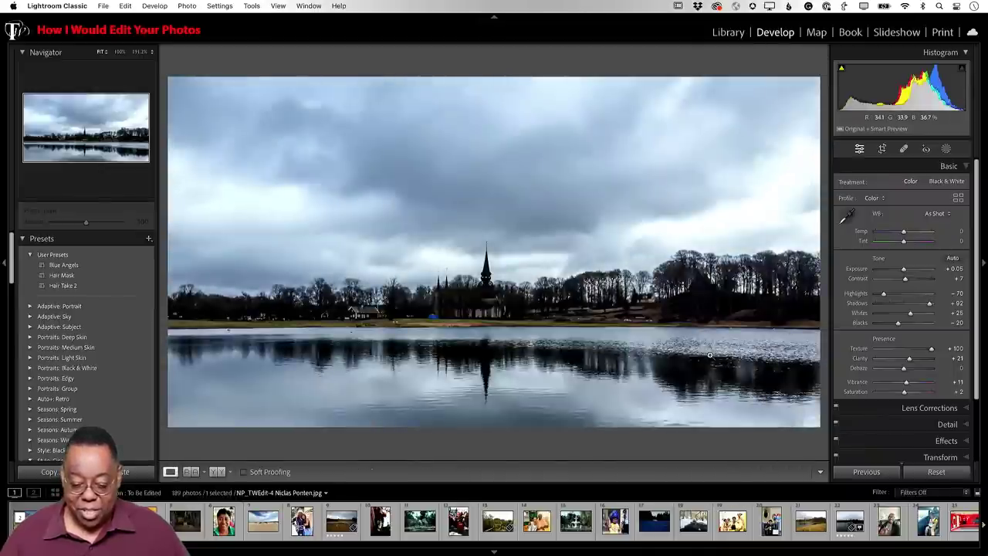
pyautogui.press('g')
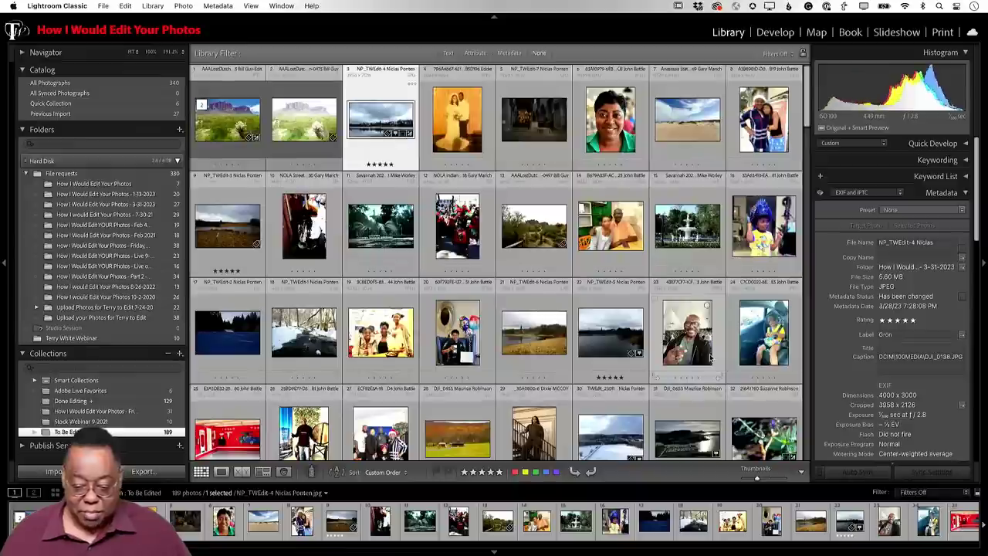
# Open the faded, yellow-tinted old wedding portrait large and bring it into Develop.
pyautogui.doubleClick(467, 145)
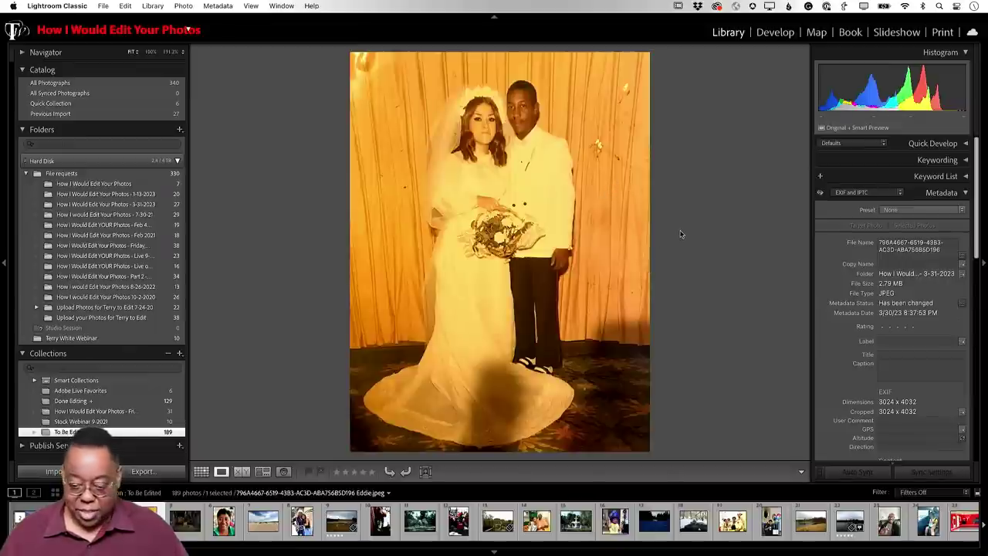
pyautogui.press('d')
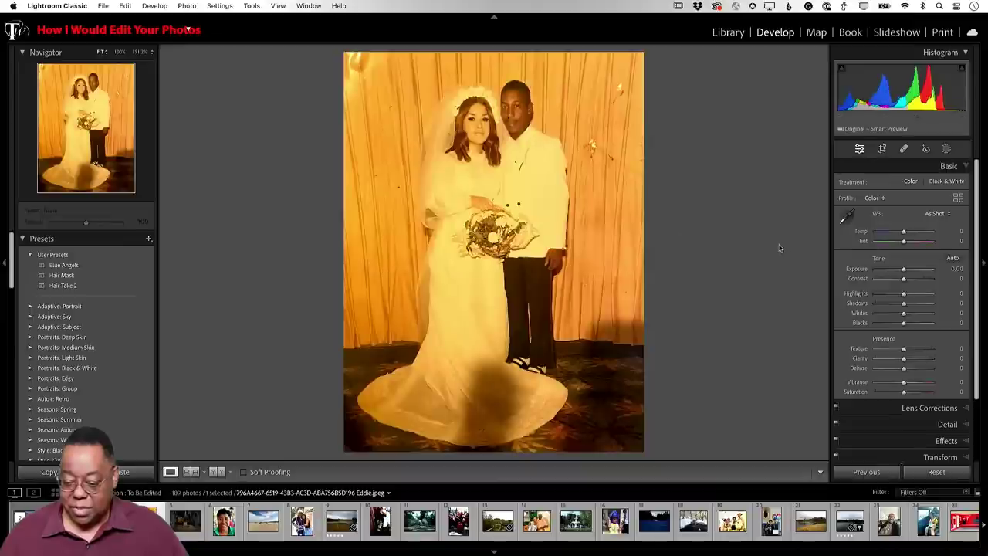
# Sample a neutral area with the WB eyedropper, giving a Custom white balance of Temp −51.
pyautogui.click(846, 216)
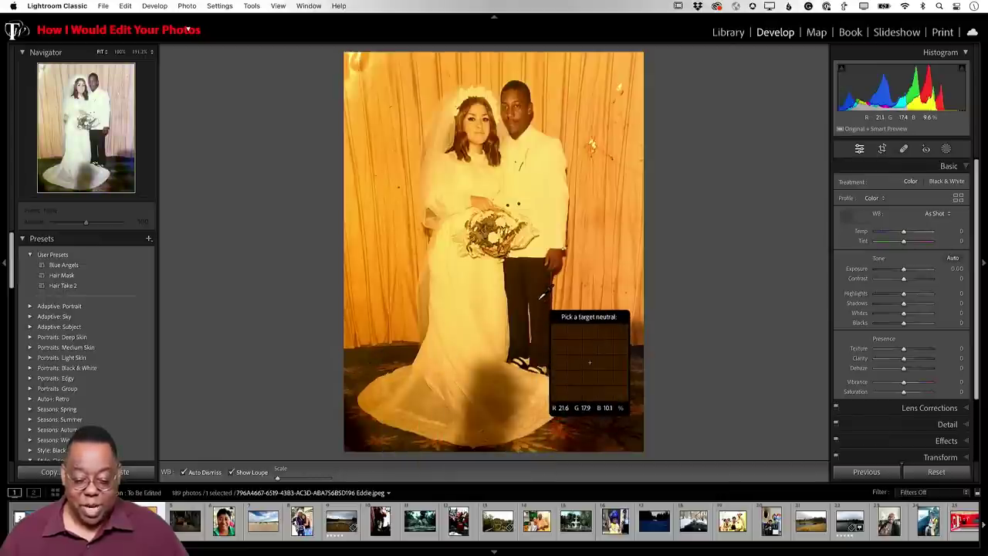
pyautogui.click(543, 296)
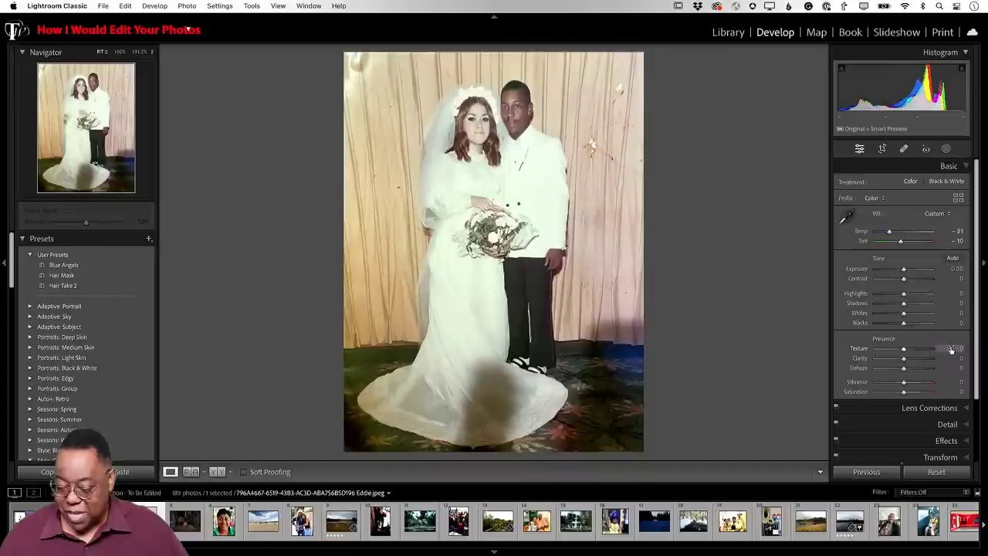
# Enable profile lens corrections and apply Auto tone (Highlights −33, Shadows +27, Whites +60, Blacks −23).
pyautogui.click(957, 409)
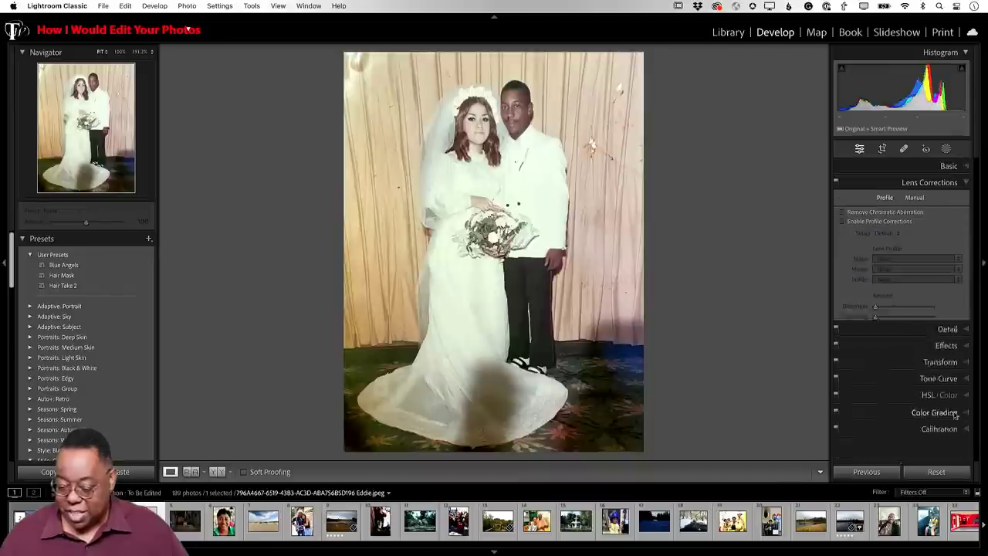
pyautogui.click(841, 221)
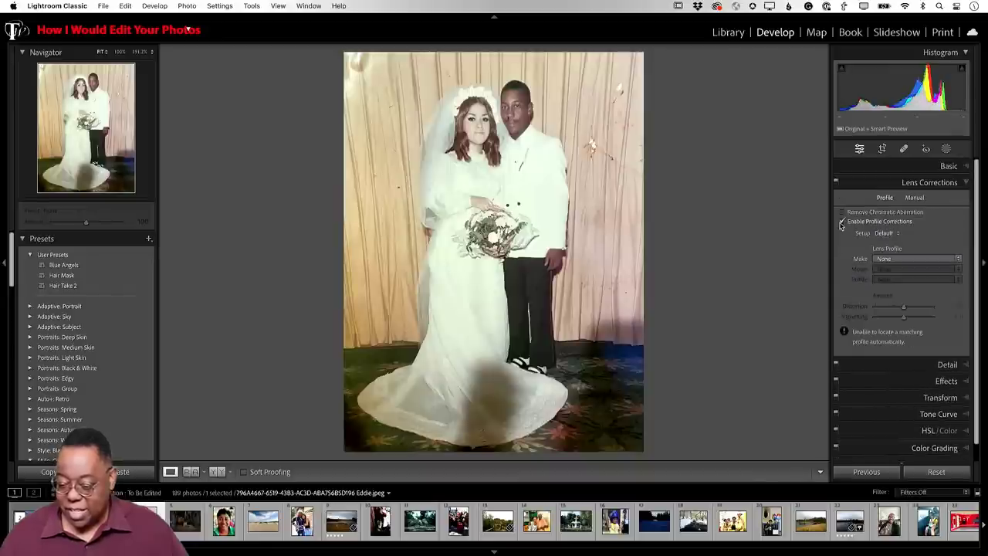
pyautogui.click(957, 182)
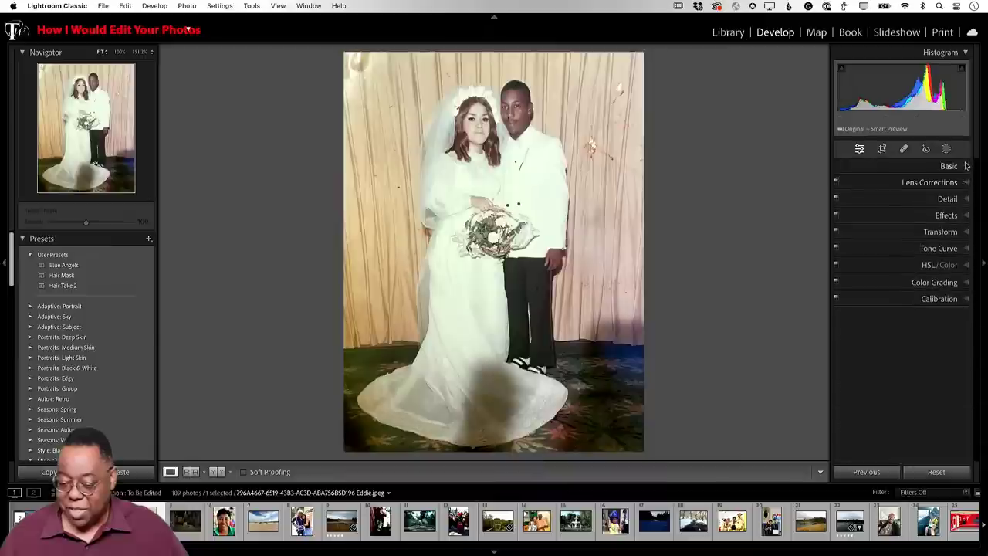
pyautogui.click(957, 166)
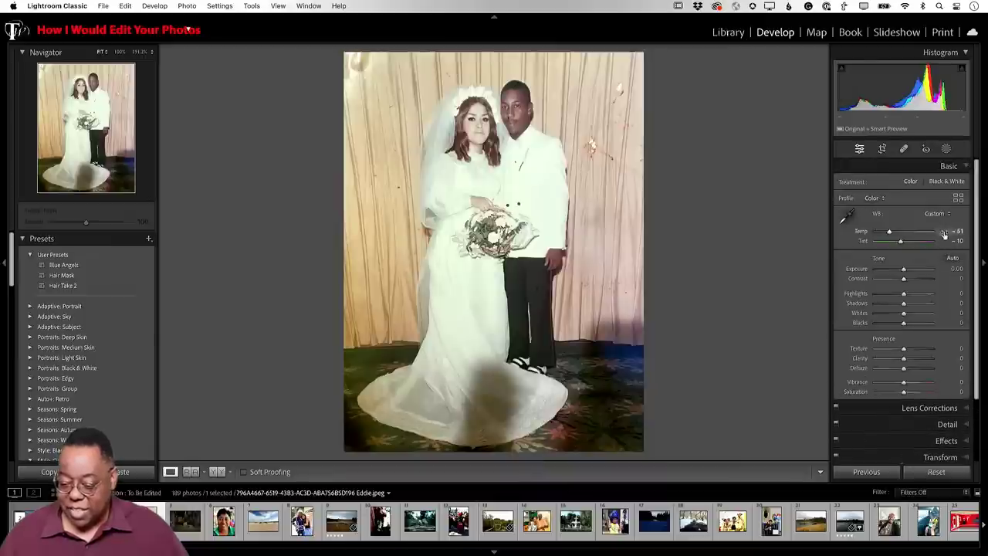
pyautogui.click(953, 258)
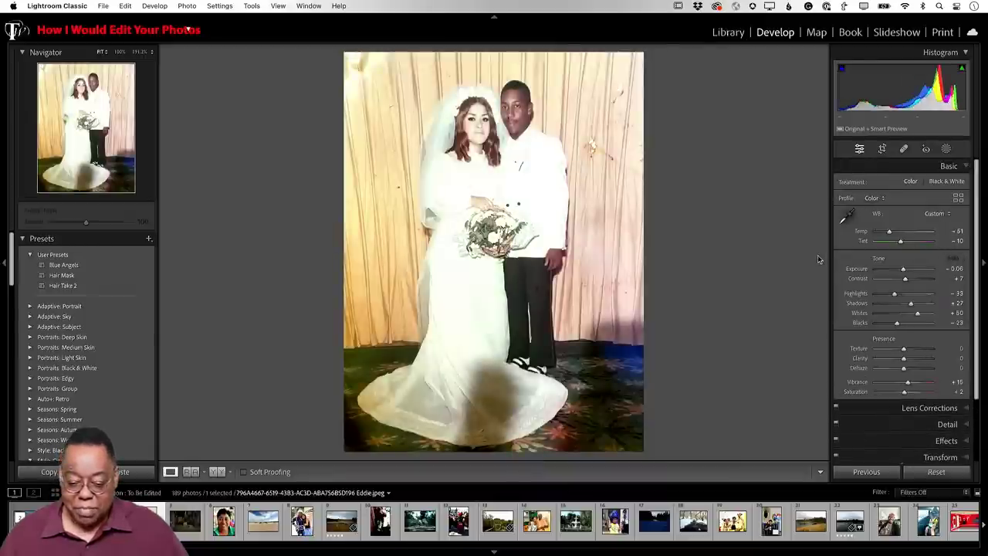
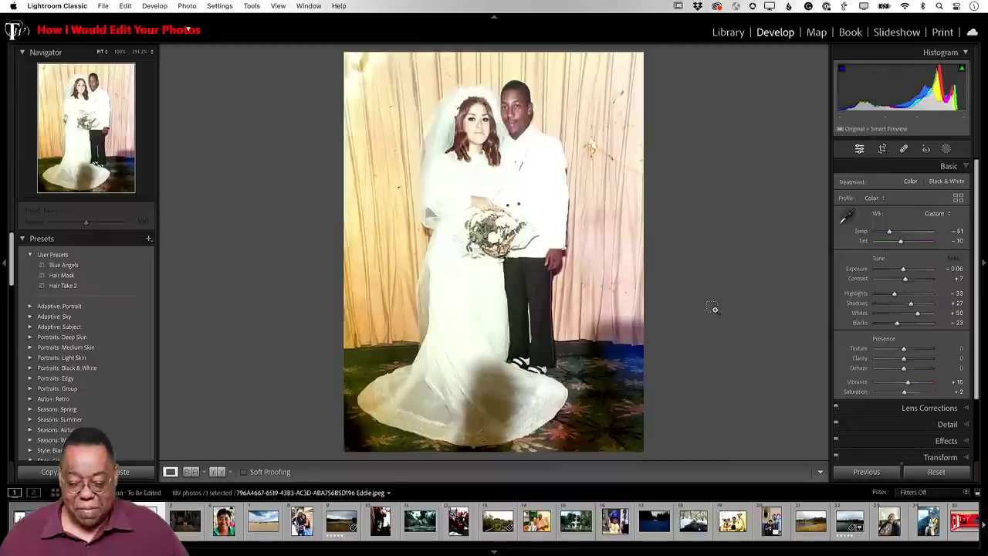
# Edit a copy of the wedding photo in Photoshop 2023 with its Lightroom adjustments applied.
pyautogui.press('super+e')
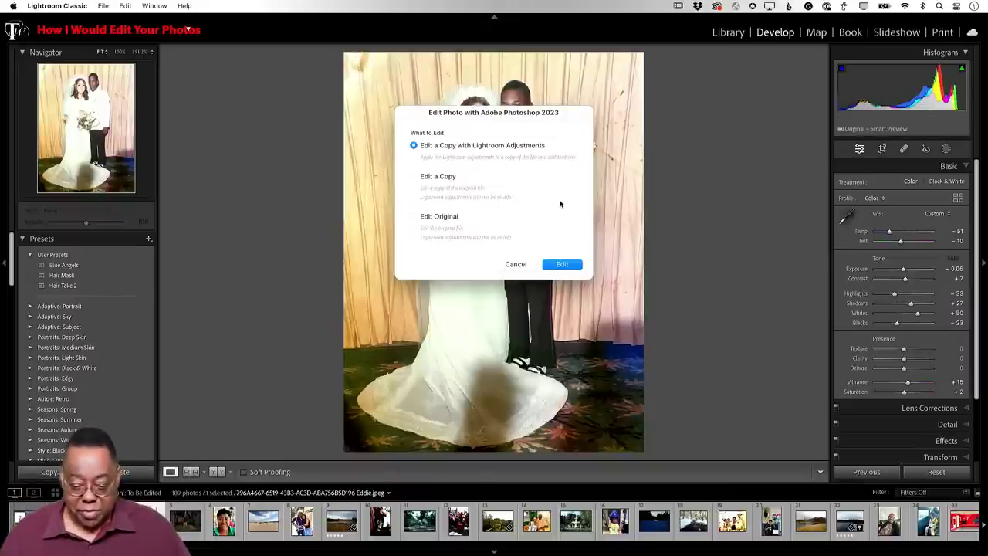
pyautogui.click(561, 264)
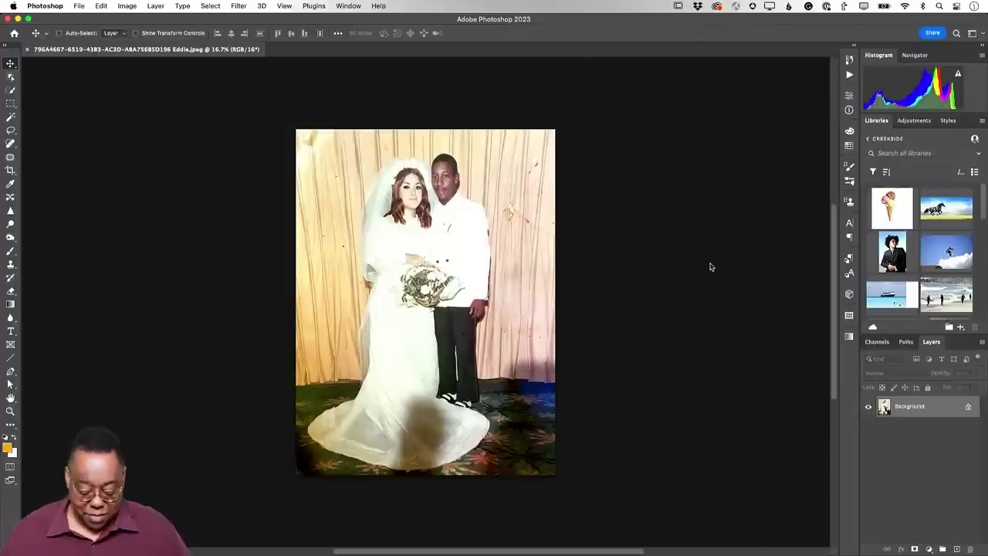
# Fit the wedding photo on screen and open Filter > Neural Filters.
pyautogui.press('super+0')
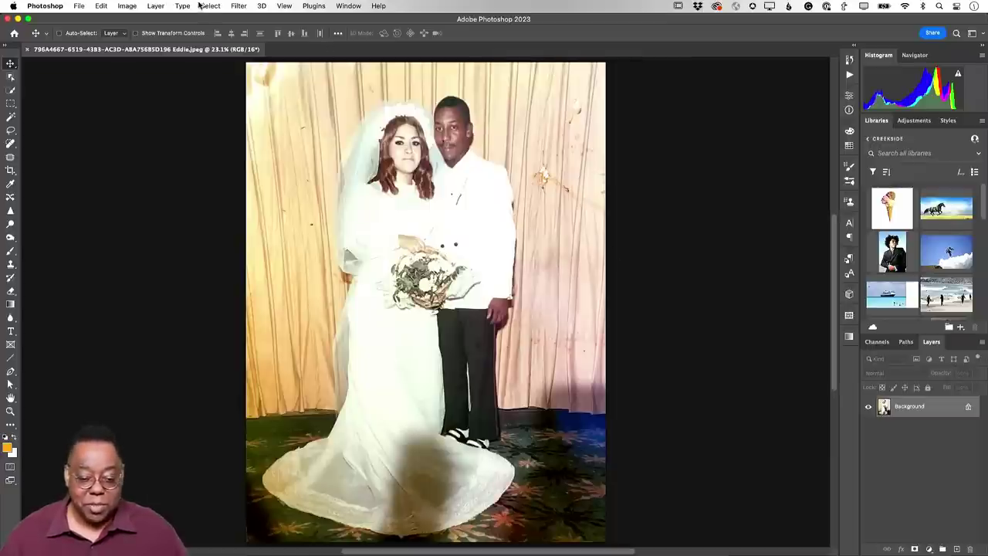
pyautogui.click(237, 6)
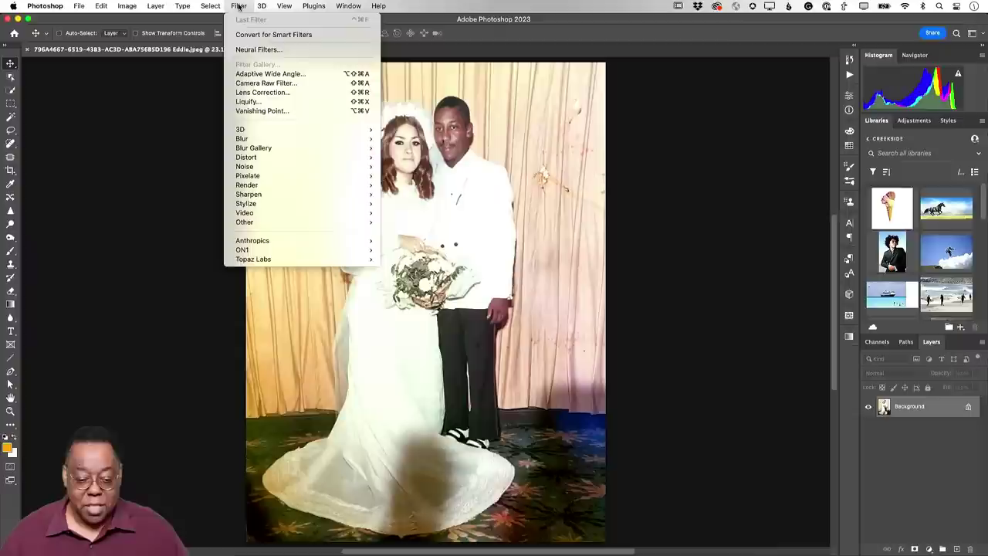
pyautogui.click(259, 49)
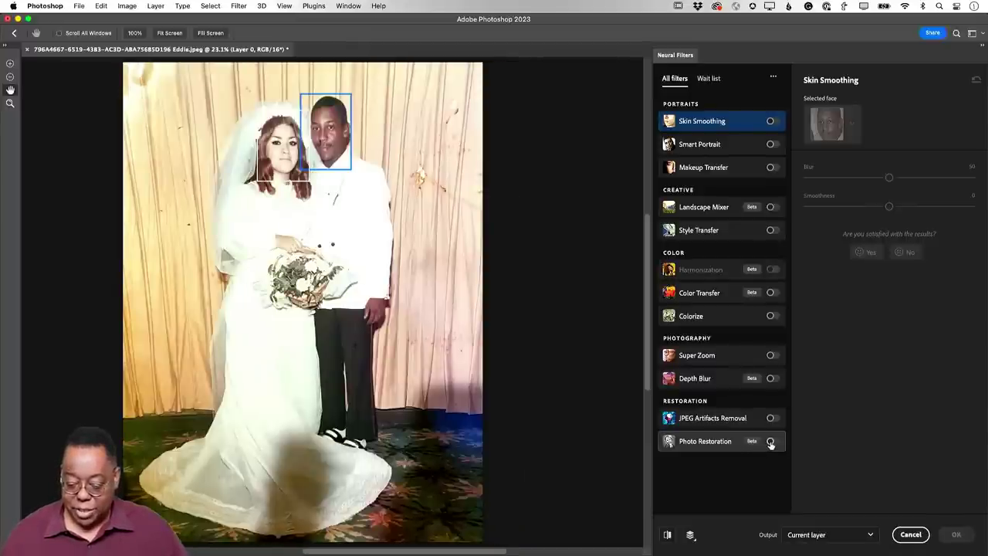
# Enable Photo Restoration with Scratch reduction and Photo enhancement at 100, outputting to a new layer.
pyautogui.click(770, 442)
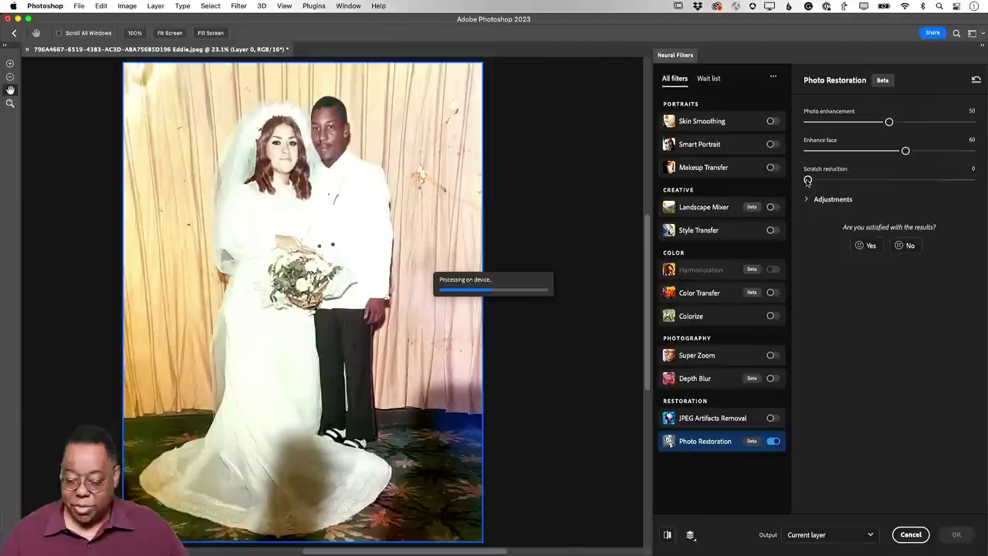
pyautogui.moveTo(809, 180); pyautogui.dragTo(983, 176)
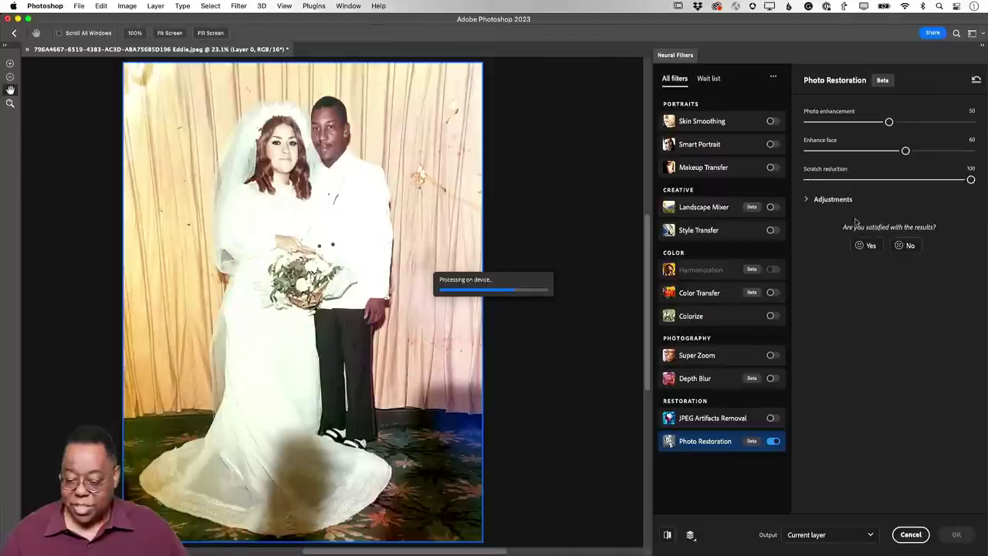
pyautogui.moveTo(888, 122); pyautogui.dragTo(971, 122)
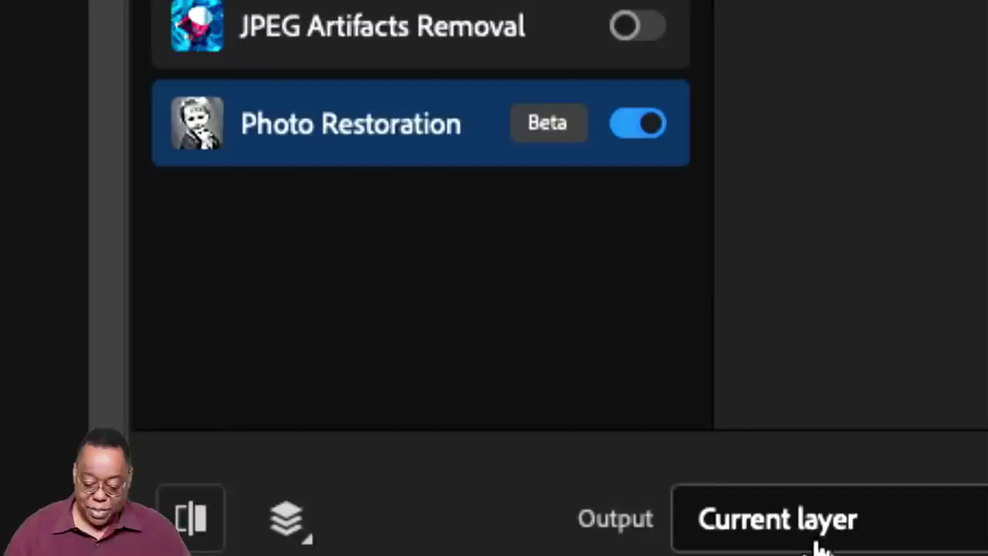
pyautogui.click(827, 535)
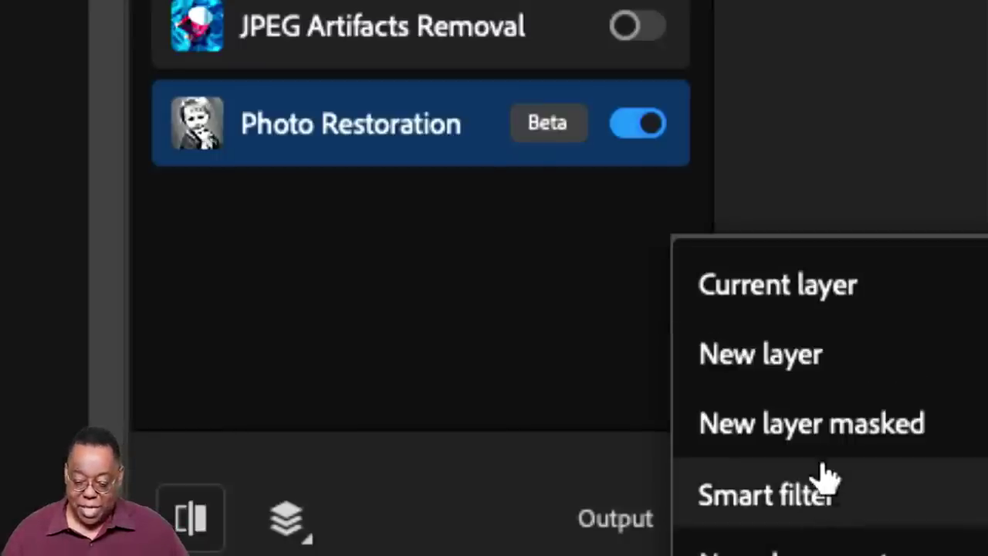
pyautogui.click(819, 386)
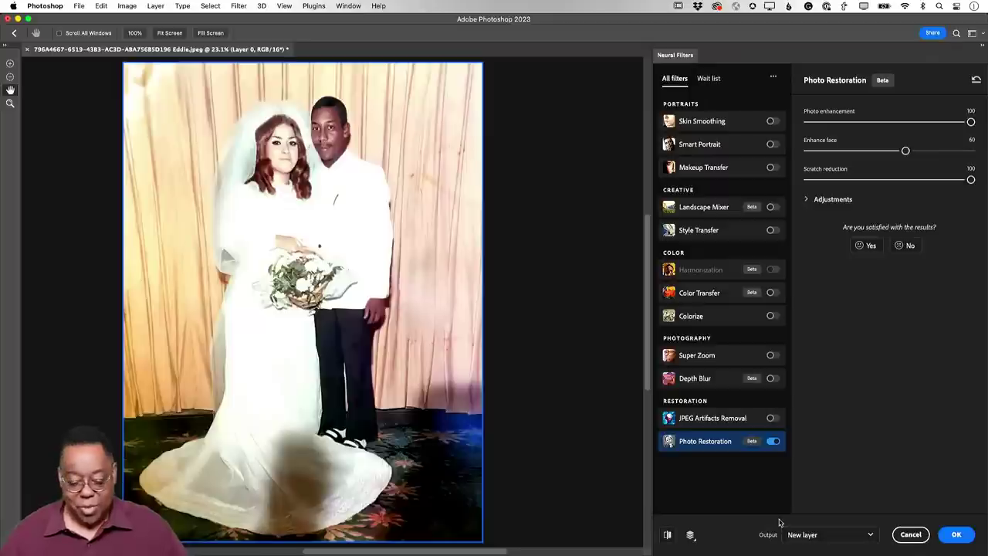
pyautogui.click(956, 534)
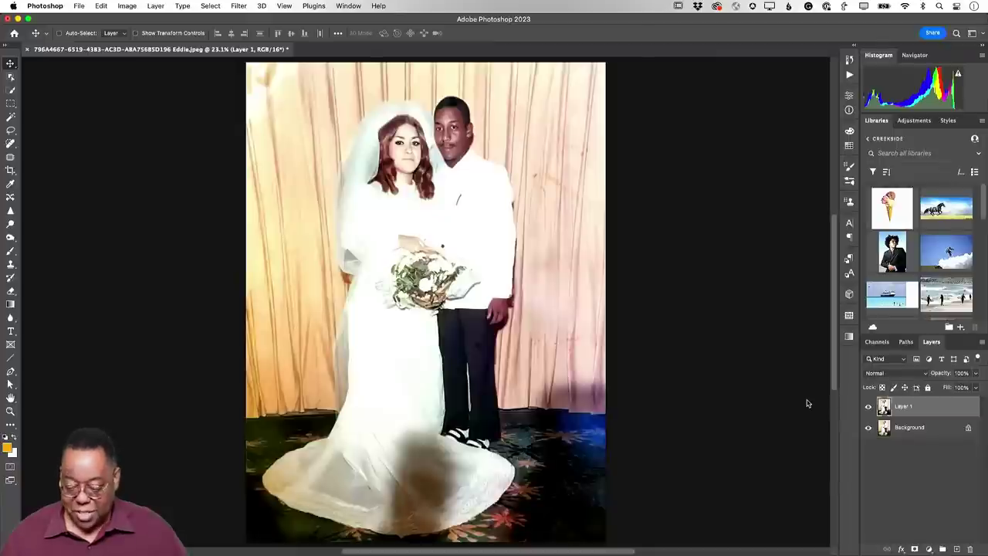
# Toggle Layer 1's visibility to compare restored and original, then delete Layer 1.
pyautogui.click(869, 407)
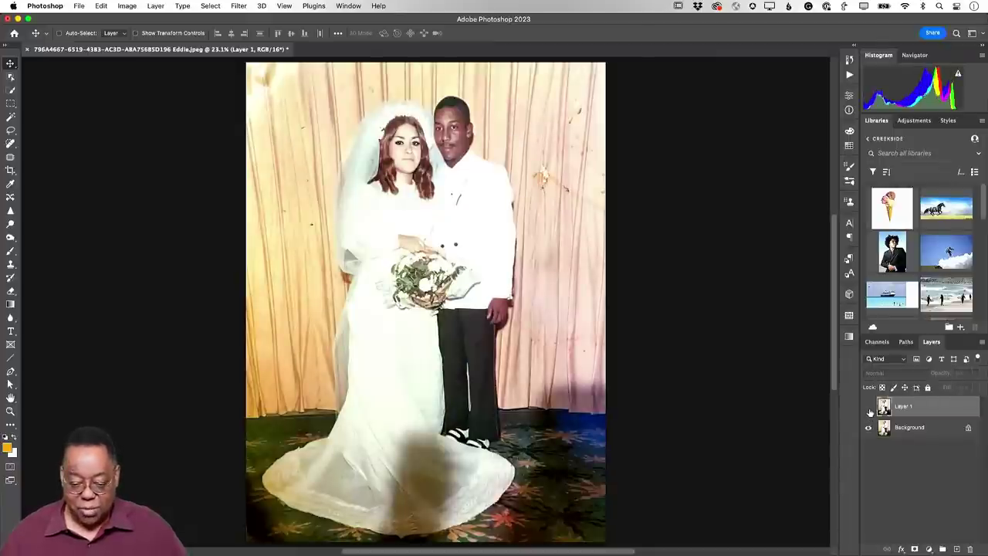
pyautogui.click(869, 409)
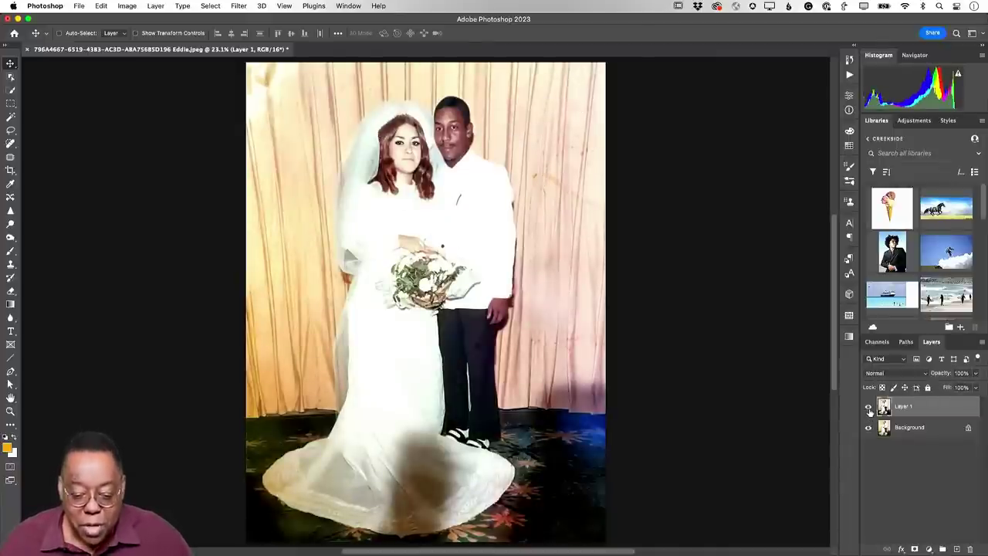
pyautogui.click(869, 409)
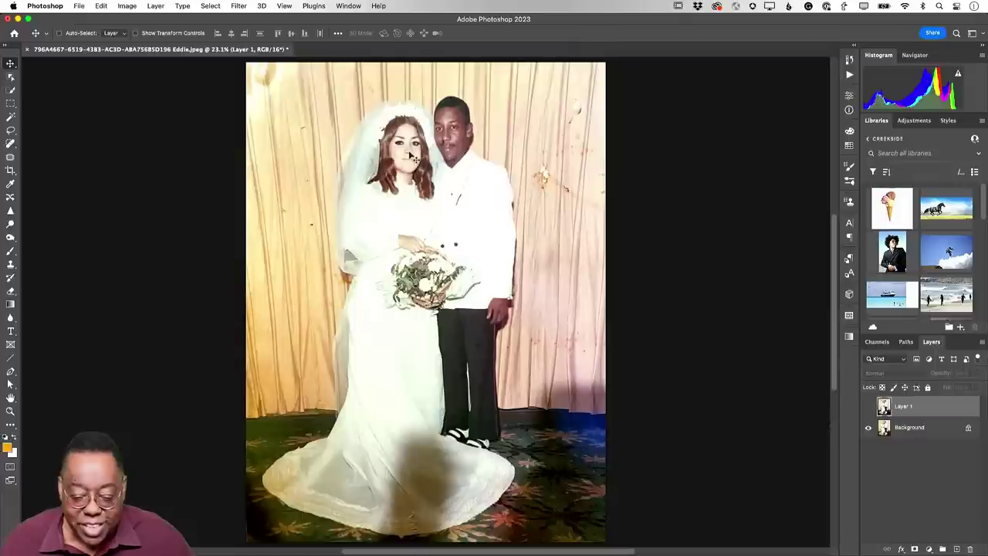
pyautogui.click(870, 409)
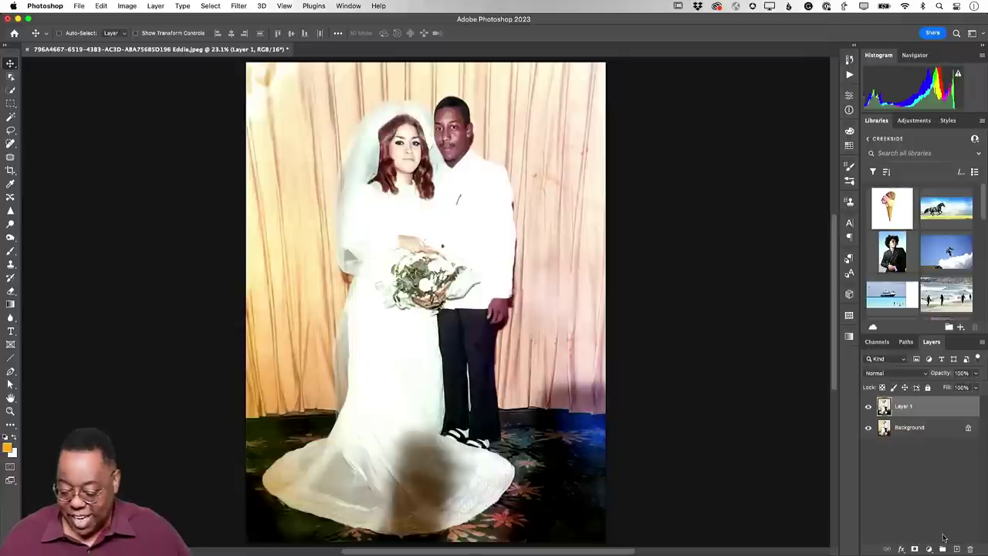
pyautogui.click(868, 407)
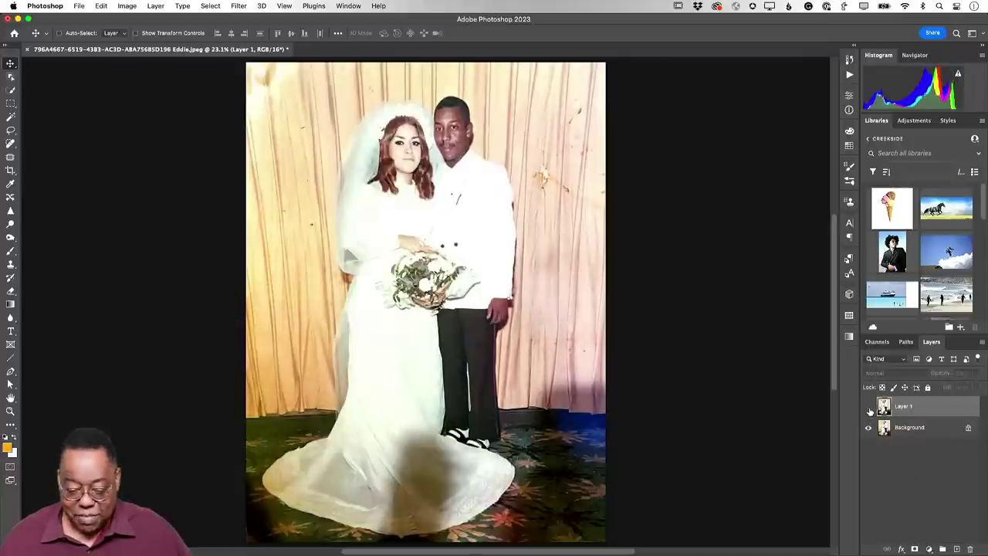
pyautogui.click(868, 407)
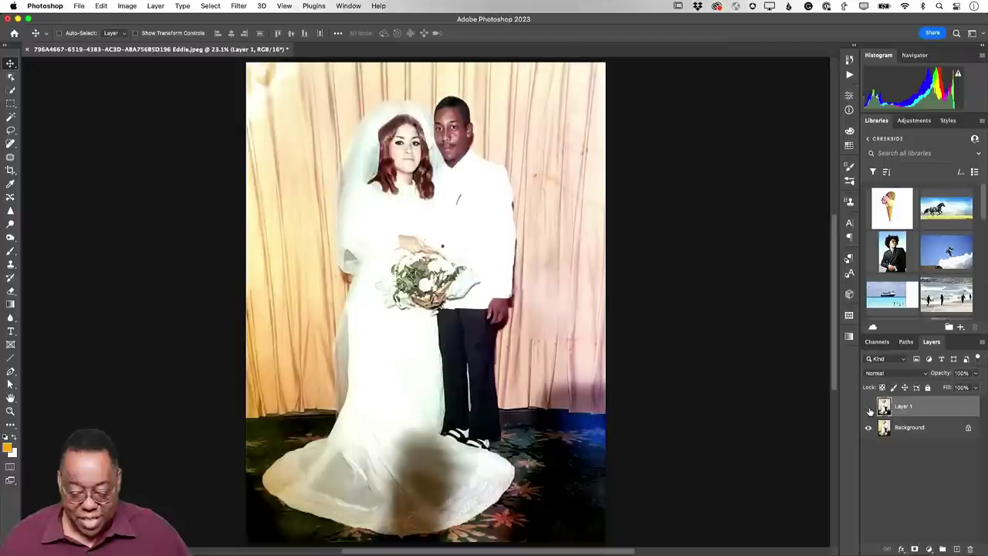
pyautogui.click(868, 407)
pyautogui.click(868, 407)
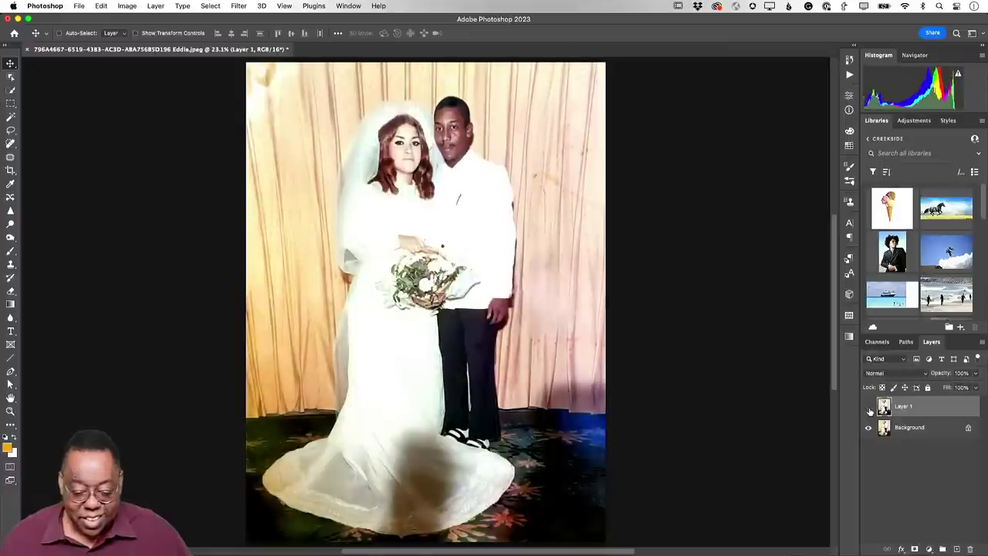
pyautogui.click(868, 407)
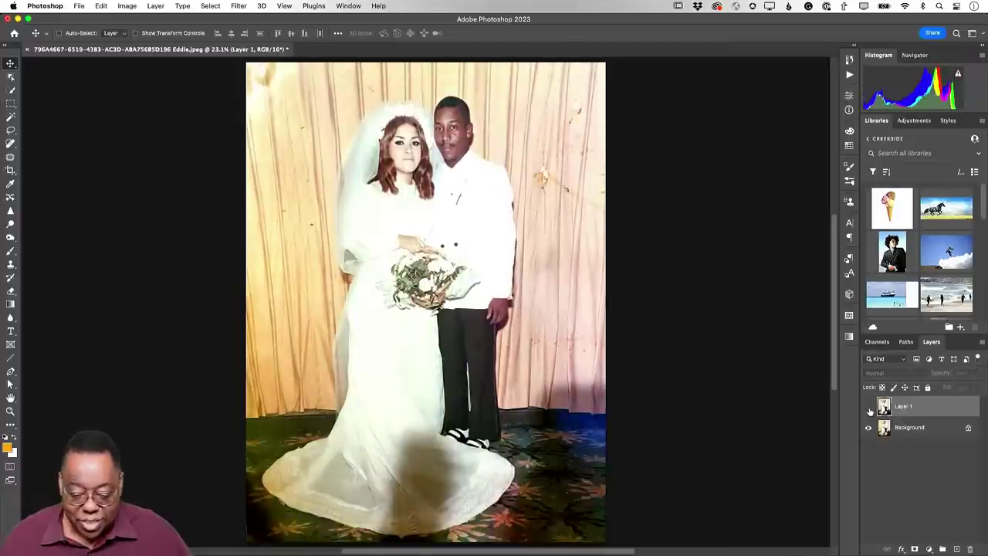
pyautogui.click(868, 407)
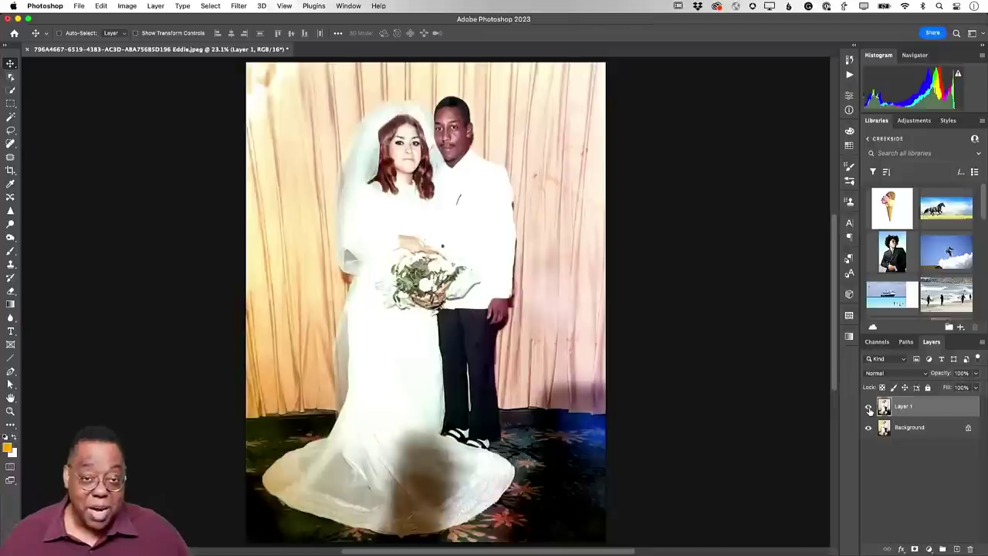
pyautogui.moveTo(937, 416); pyautogui.dragTo(970, 548)
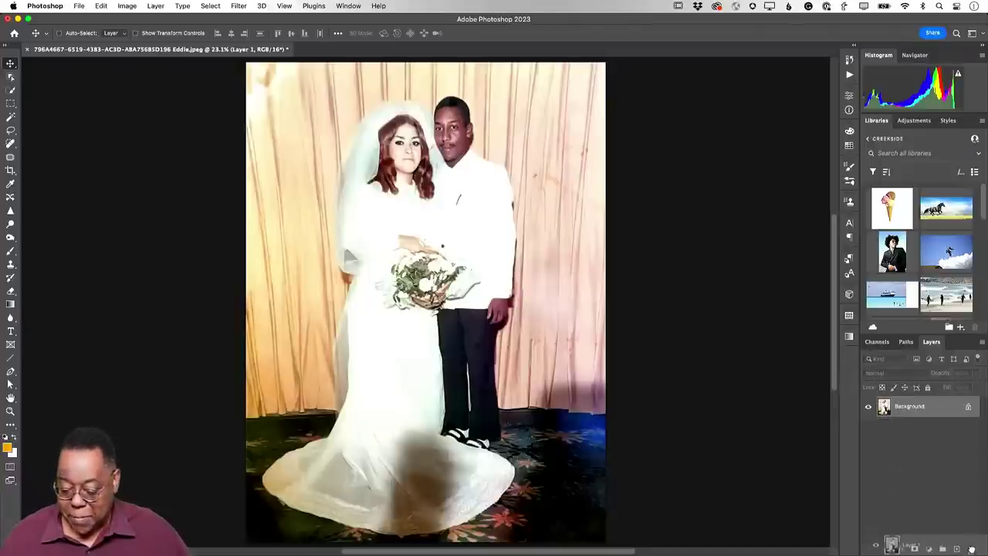
# Reopen Neural Filters, enable Photo Restoration and set Scratch reduction to 100.
pyautogui.click(237, 4)
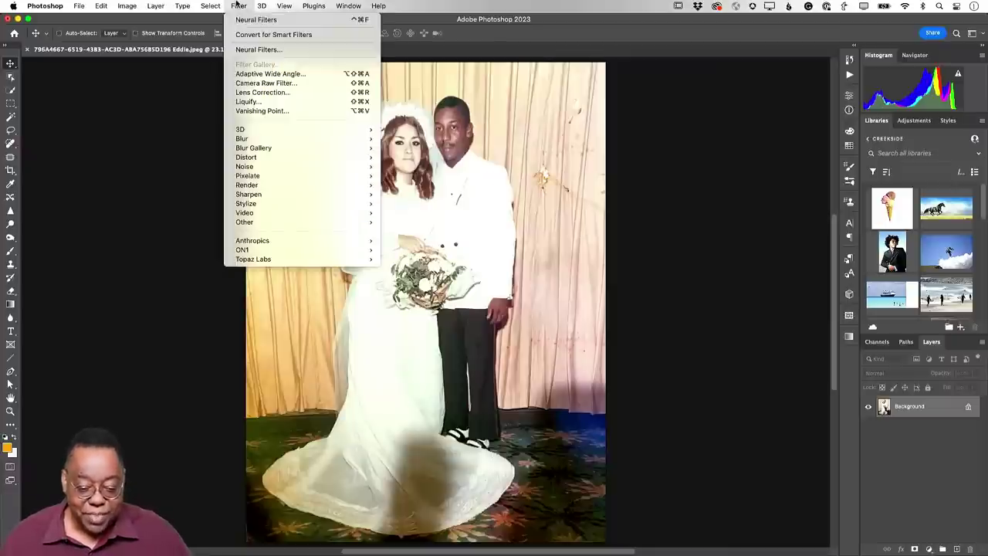
pyautogui.click(259, 49)
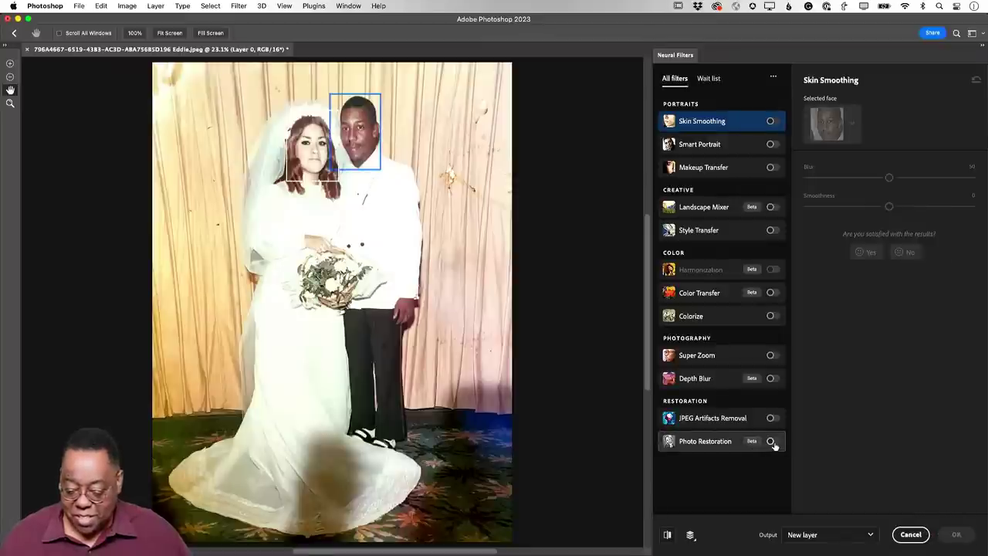
pyautogui.click(771, 442)
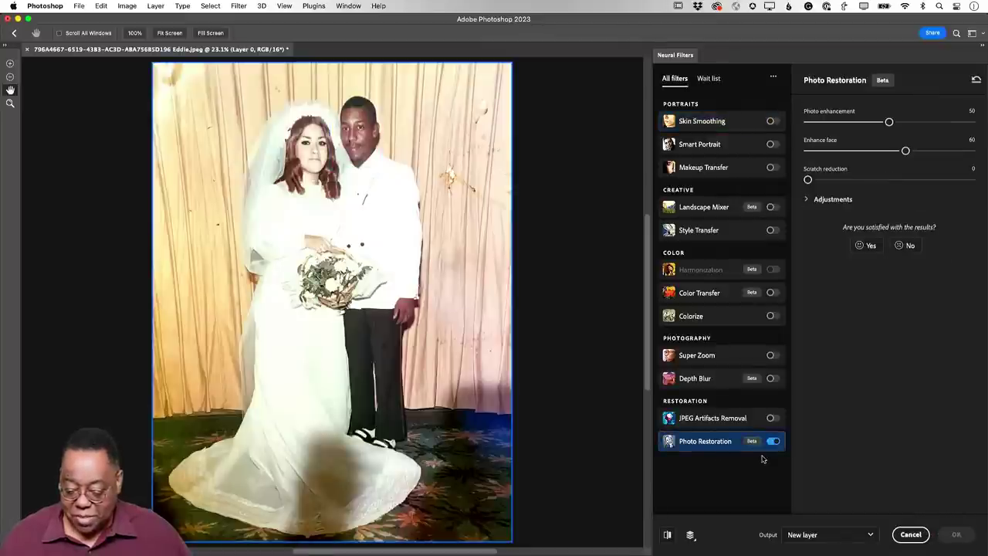
pyautogui.moveTo(808, 180); pyautogui.dragTo(970, 180)
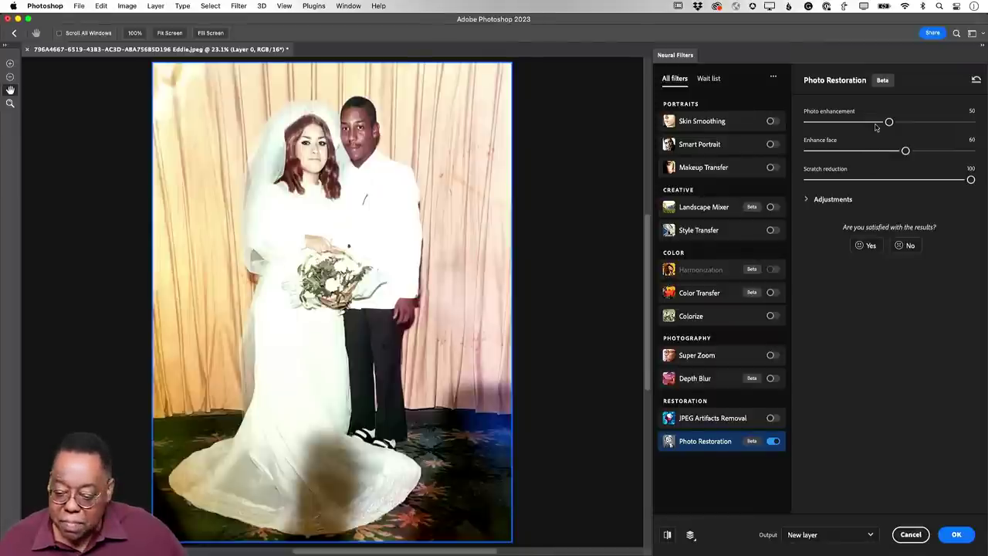
# Lower Photo enhancement to 0 and Scratch reduction to 20 in Photo Restoration.
pyautogui.moveTo(889, 122); pyautogui.dragTo(853, 123)
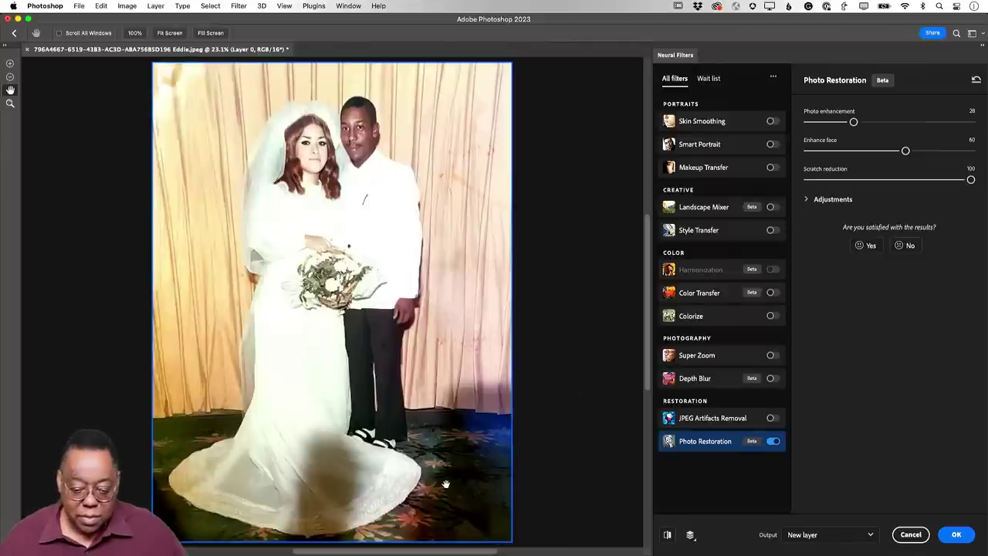
pyautogui.moveTo(853, 122); pyautogui.dragTo(824, 123)
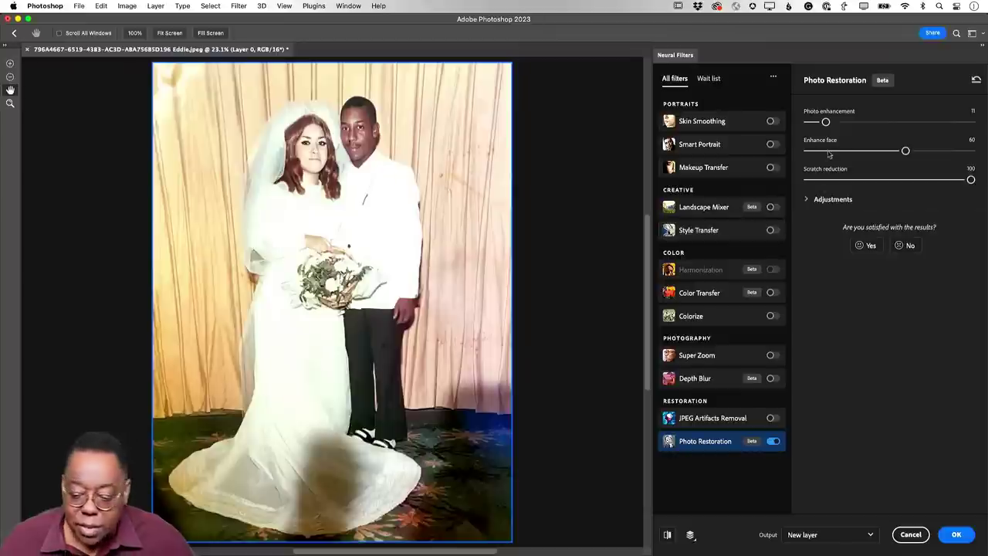
pyautogui.moveTo(825, 122); pyautogui.dragTo(790, 128)
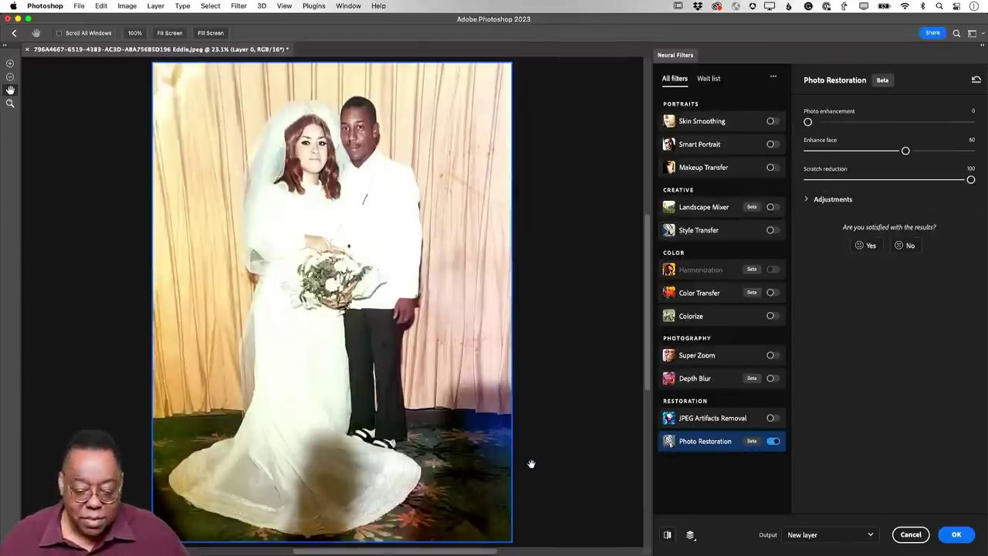
pyautogui.moveTo(970, 179); pyautogui.dragTo(889, 180)
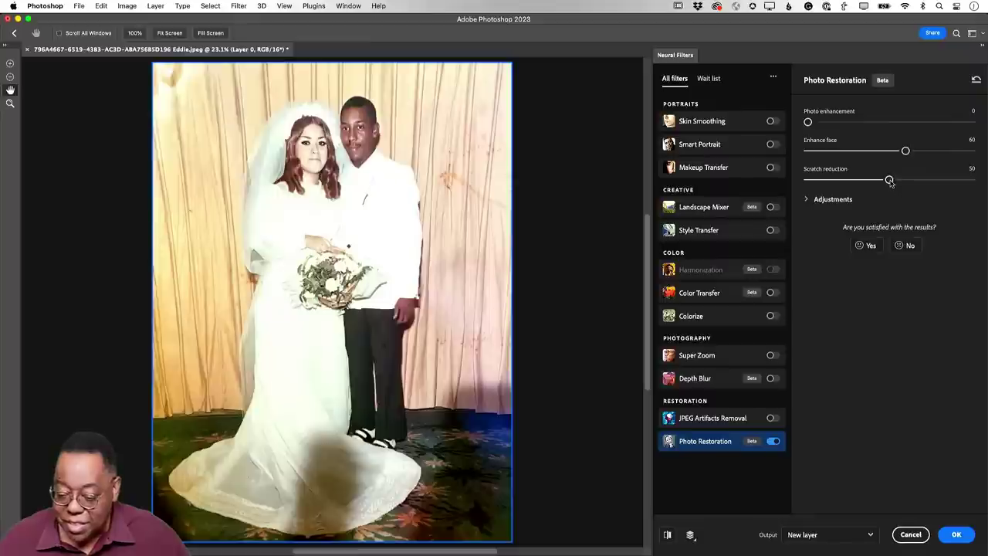
pyautogui.moveTo(889, 180); pyautogui.dragTo(857, 183)
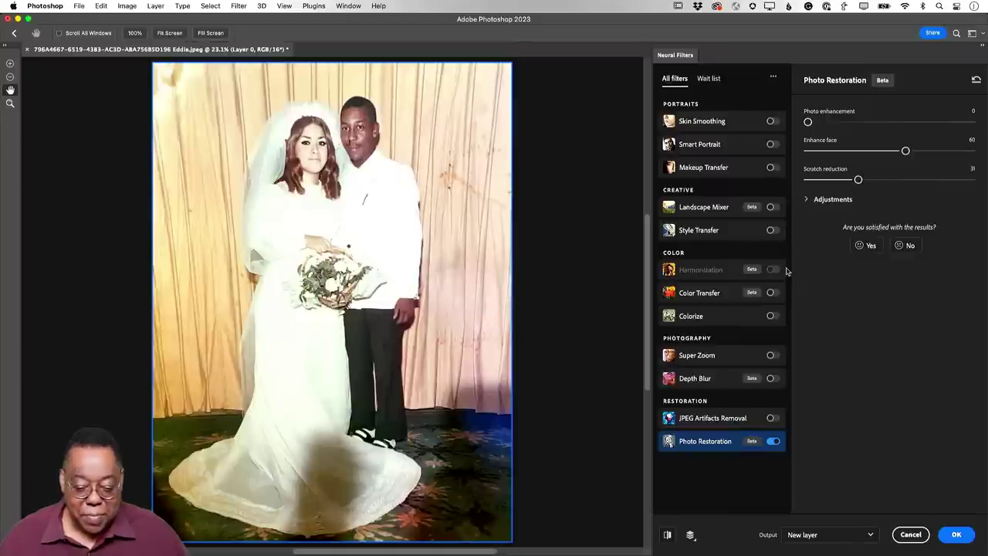
pyautogui.moveTo(857, 180); pyautogui.dragTo(839, 181)
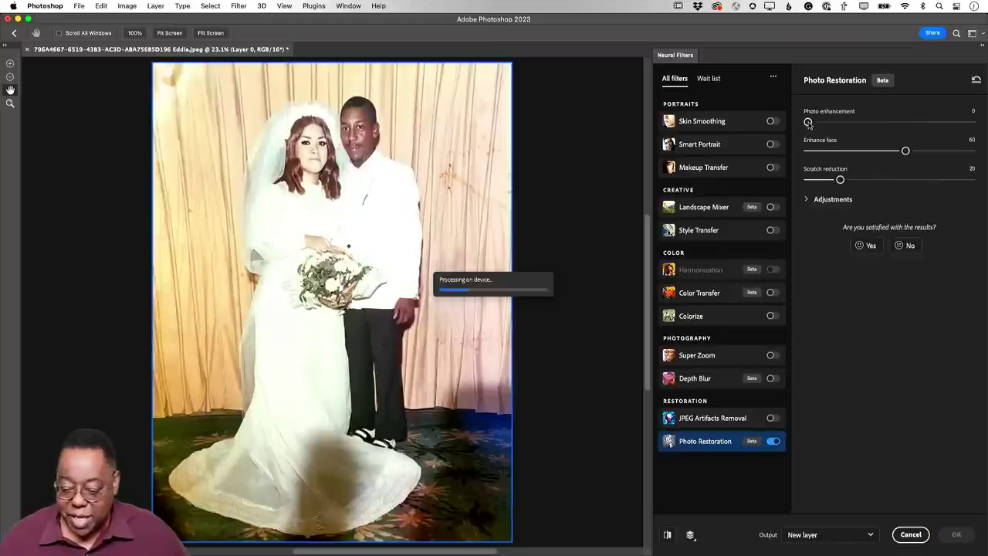
# Raise Photo enhancement to 100 and drop Scratch reduction to 0.
pyautogui.moveTo(807, 121); pyautogui.dragTo(971, 122)
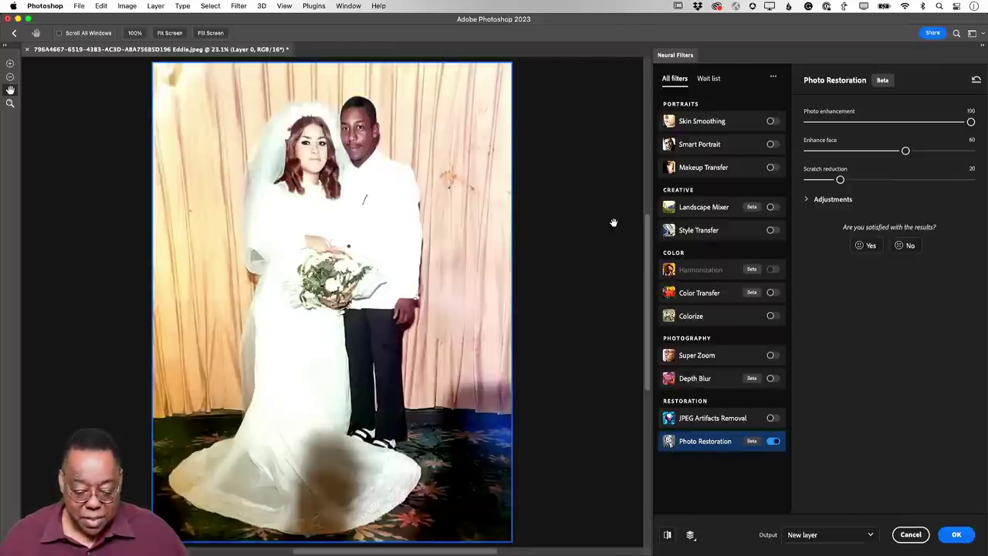
pyautogui.moveTo(840, 179); pyautogui.dragTo(807, 179)
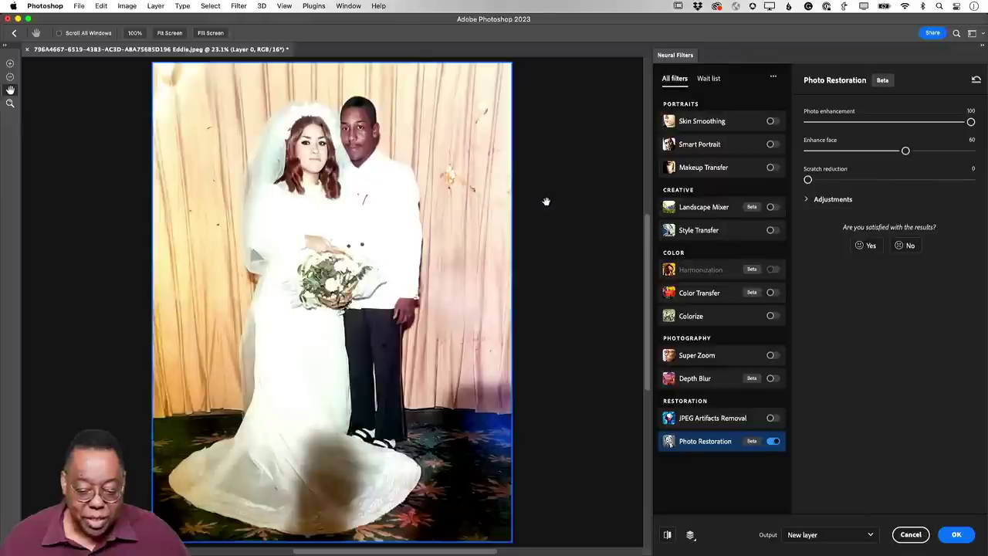
# Apply Photo Restoration as a new masked layer, then view Layer 1's mask alone and return.
pyautogui.click(821, 532)
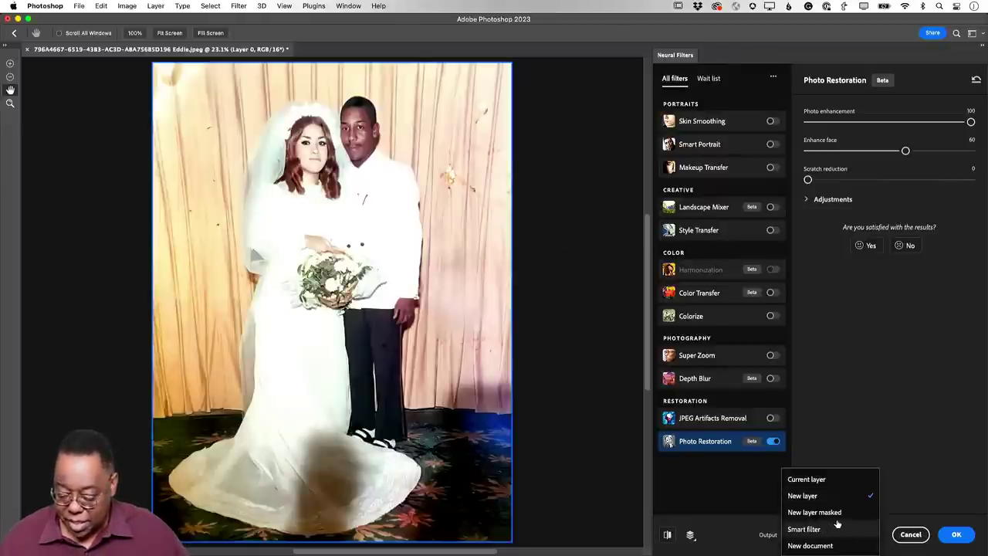
pyautogui.click(835, 513)
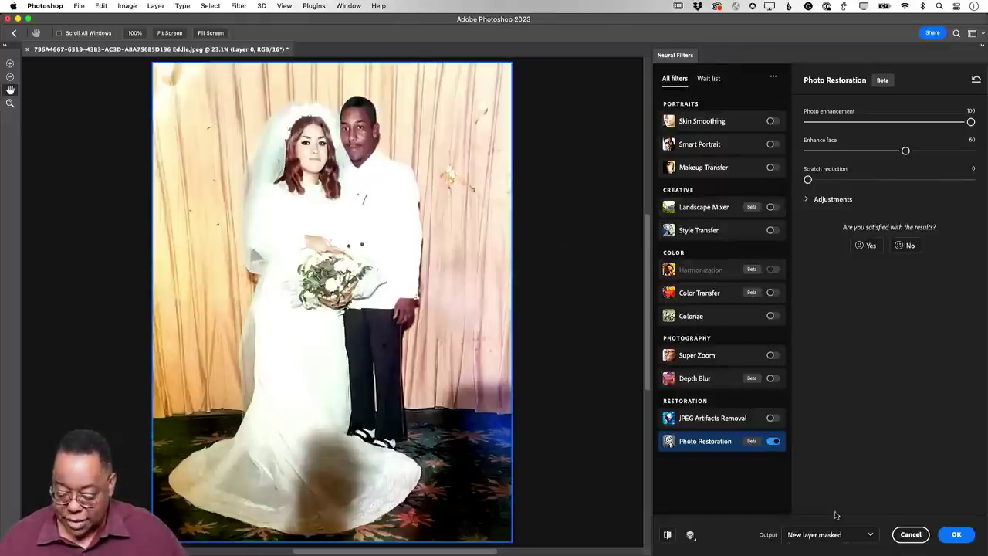
pyautogui.click(956, 535)
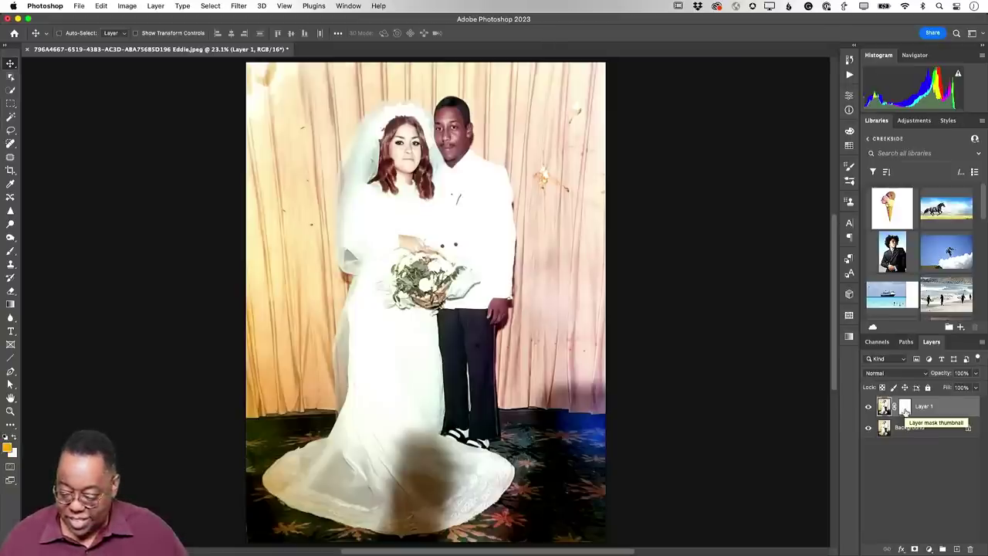
pyautogui.click(905, 409)
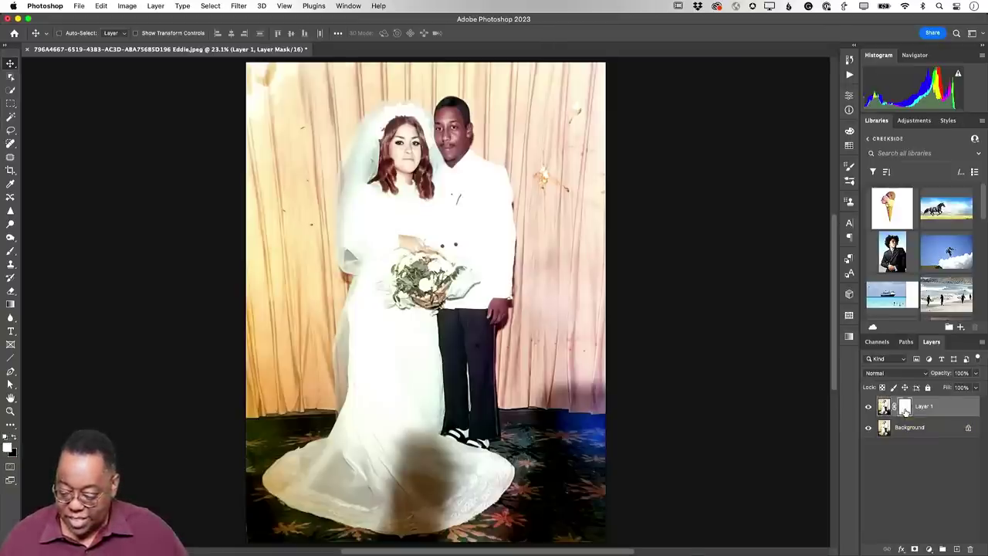
pyautogui.keyDown('alt'); pyautogui.click(904, 409); pyautogui.keyUp('alt')
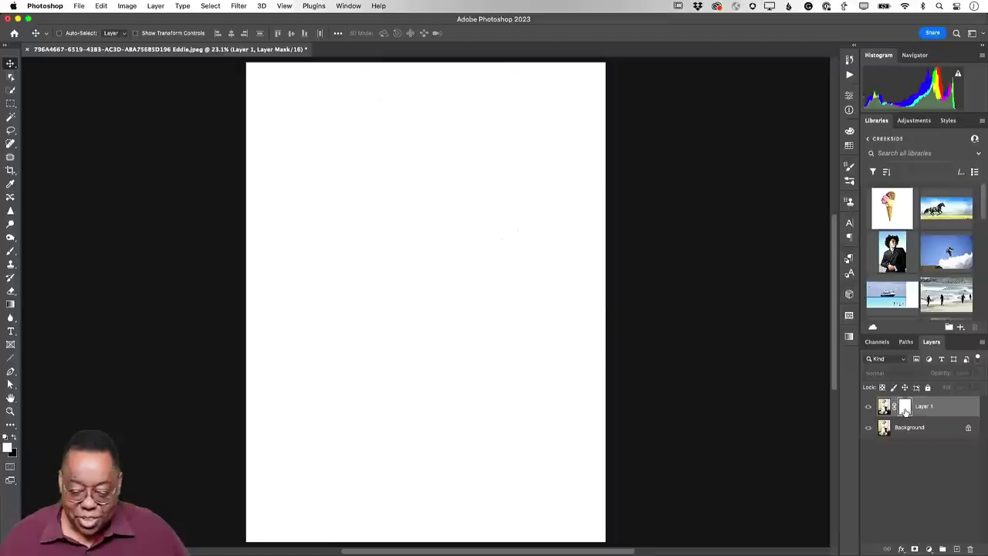
pyautogui.keyDown('alt'); pyautogui.click(905, 411); pyautogui.keyUp('alt')
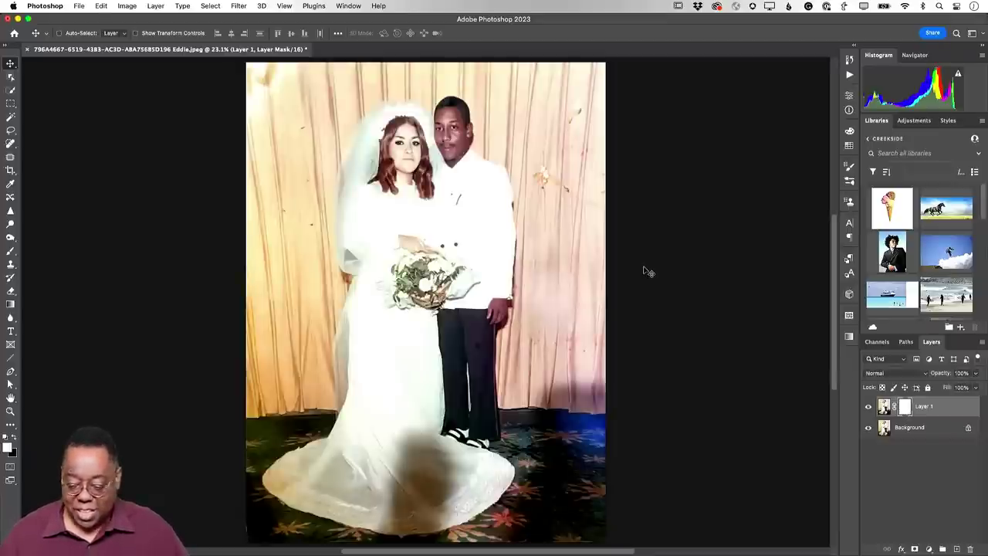
# Target Layer 1's mask and switch to the Brush tool.
pyautogui.click(884, 406)
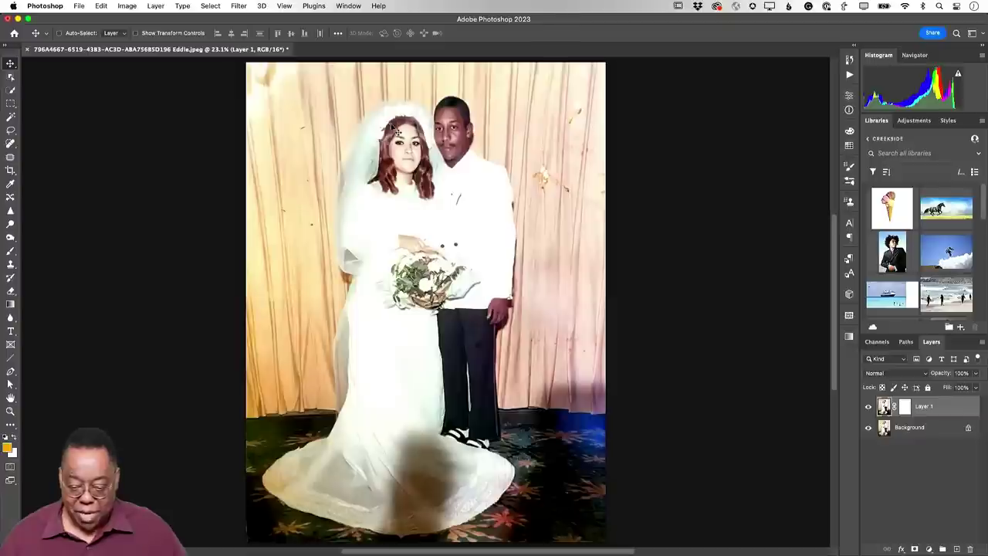
pyautogui.click(911, 409)
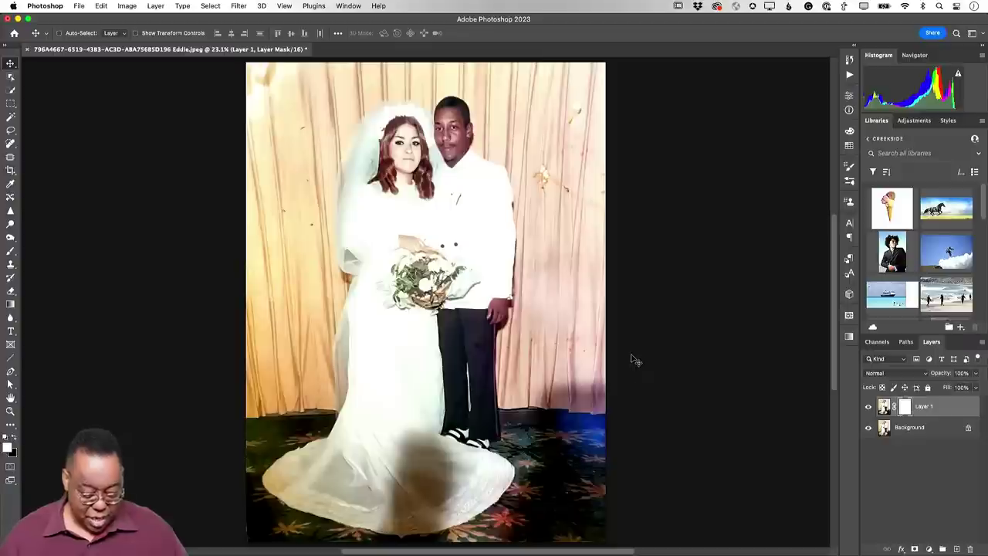
pyautogui.press('b')
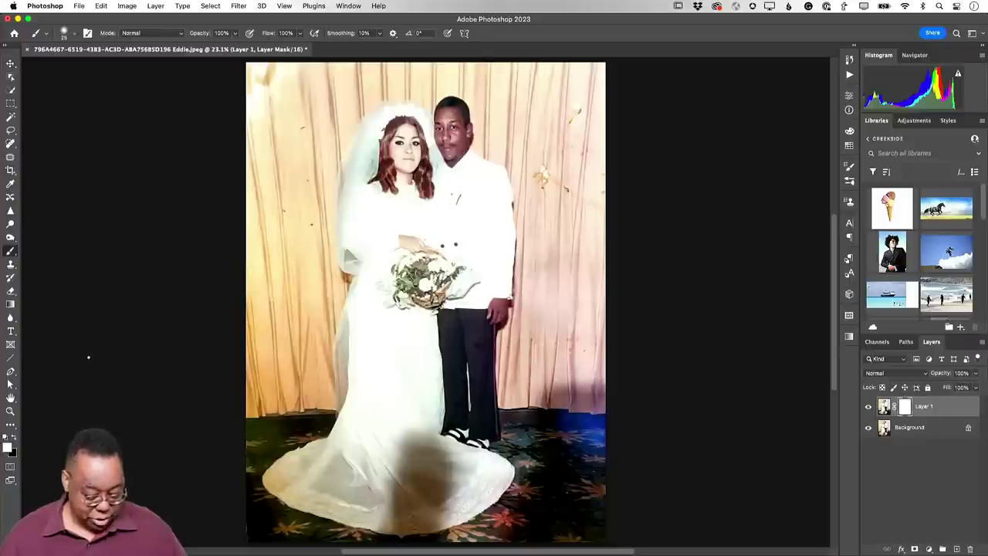
pyautogui.press('x')
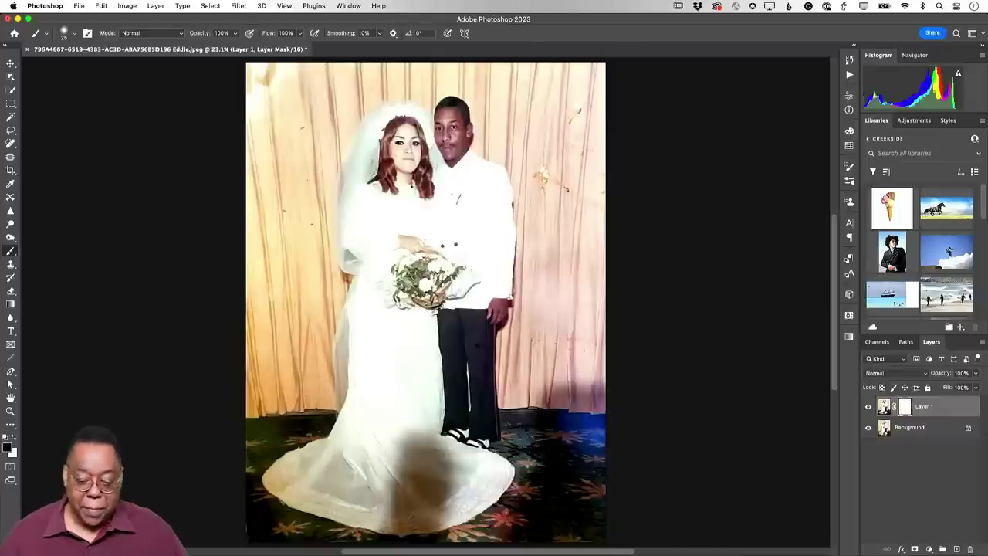
pyautogui.press('z')
pyautogui.moveTo(401, 136); pyautogui.dragTo(443, 215)
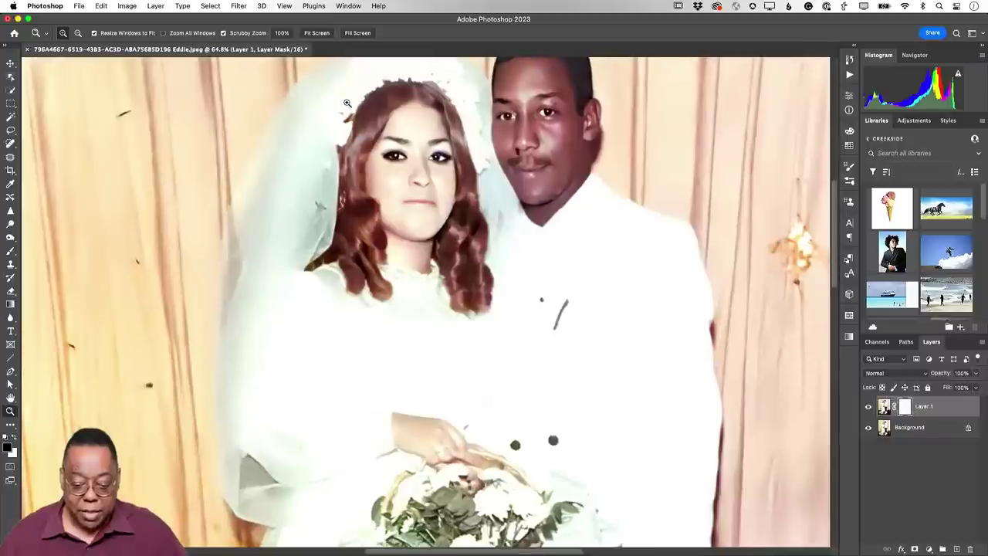
pyautogui.press('b')
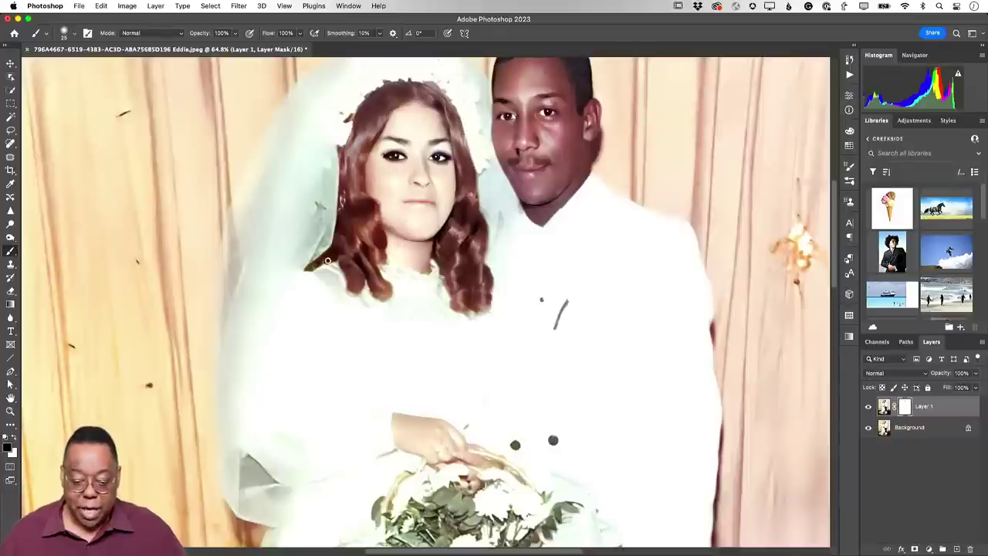
pyautogui.press('super+0')
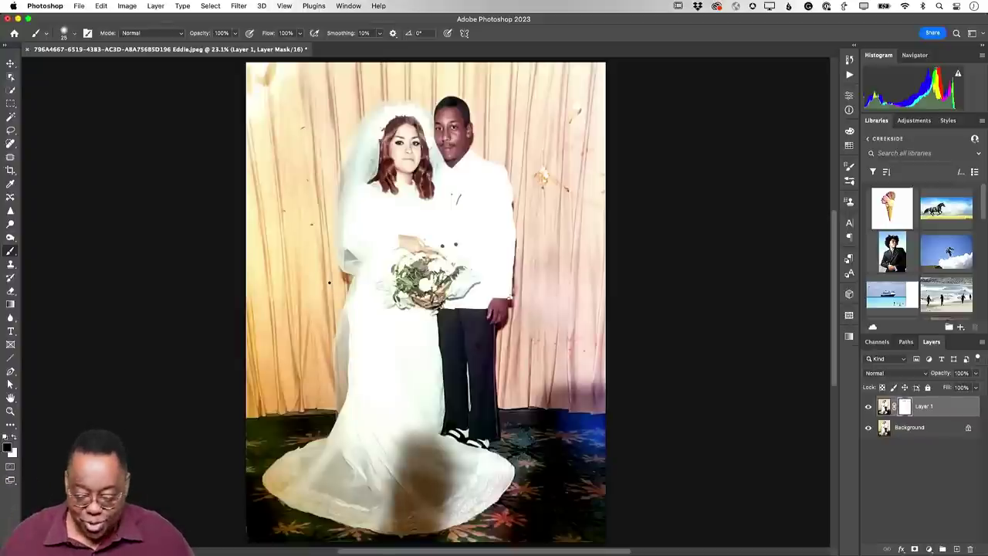
pyautogui.scroll(-10, 329, 282)
pyautogui.scroll(9, 329, 283)
pyautogui.scroll(3, 425, 301)
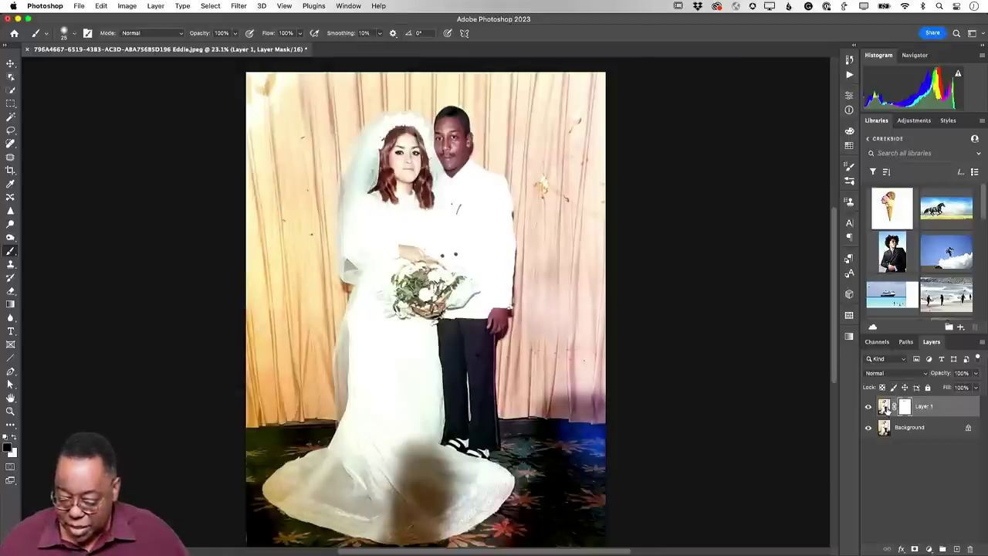
# Use the Spot Healing Brush on Layer 1's image to heal two specks on the left curtain.
pyautogui.click(884, 407)
pyautogui.click(11, 143)
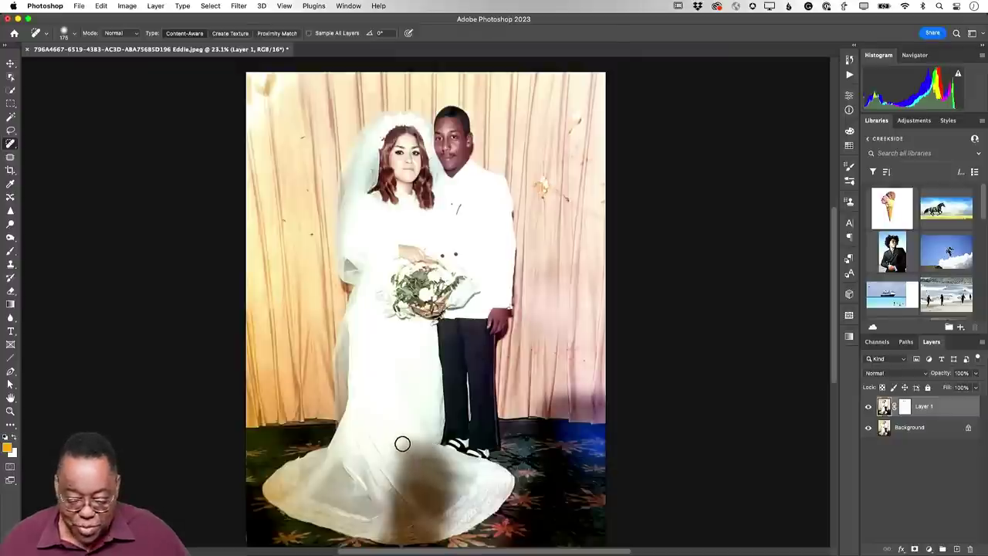
pyautogui.moveTo(308, 233)
pyautogui.mouseDown()
pyautogui.moveTo(301, 259)
pyautogui.moveTo(308, 223)
pyautogui.mouseUp()
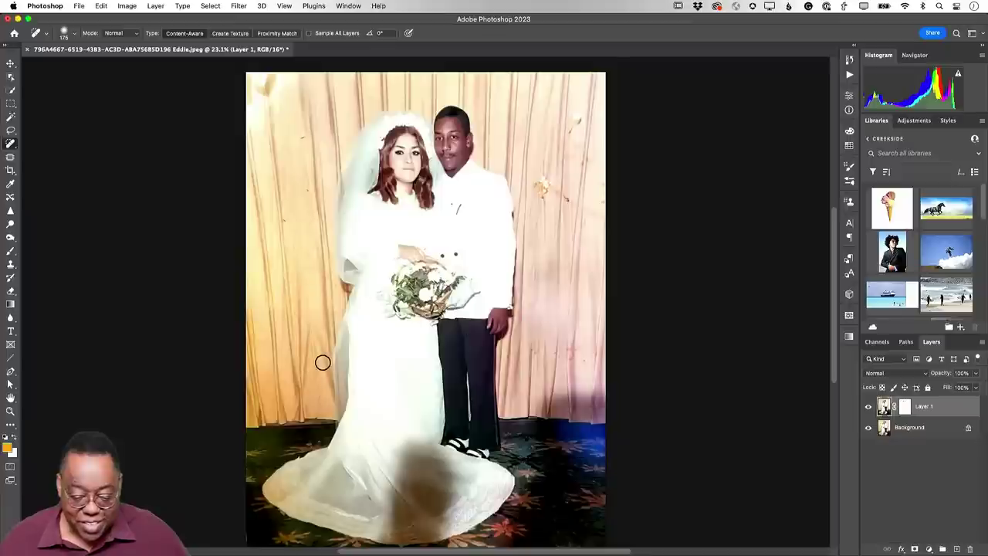
pyautogui.moveTo(302, 260); pyautogui.dragTo(301, 225)
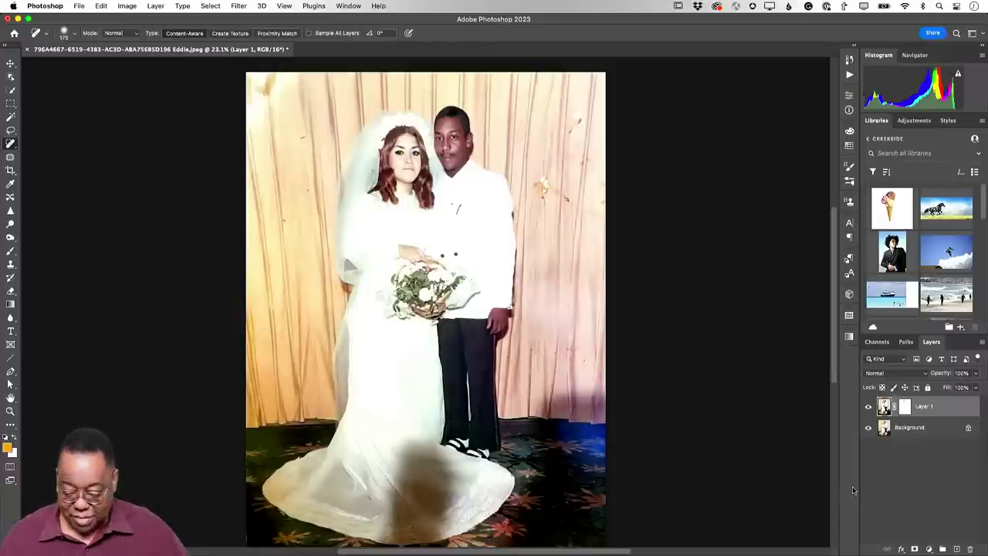
# Merge all visible layers into a new layer named 'working' and hide Layer 1 and Background.
pyautogui.press('alt+shift+super+e')
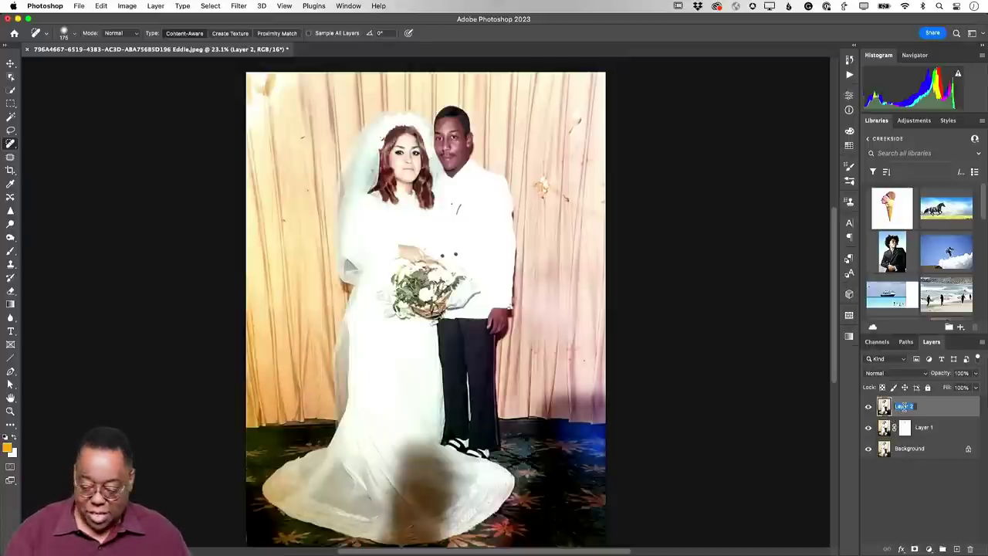
pyautogui.write('working')
pyautogui.press('Return')
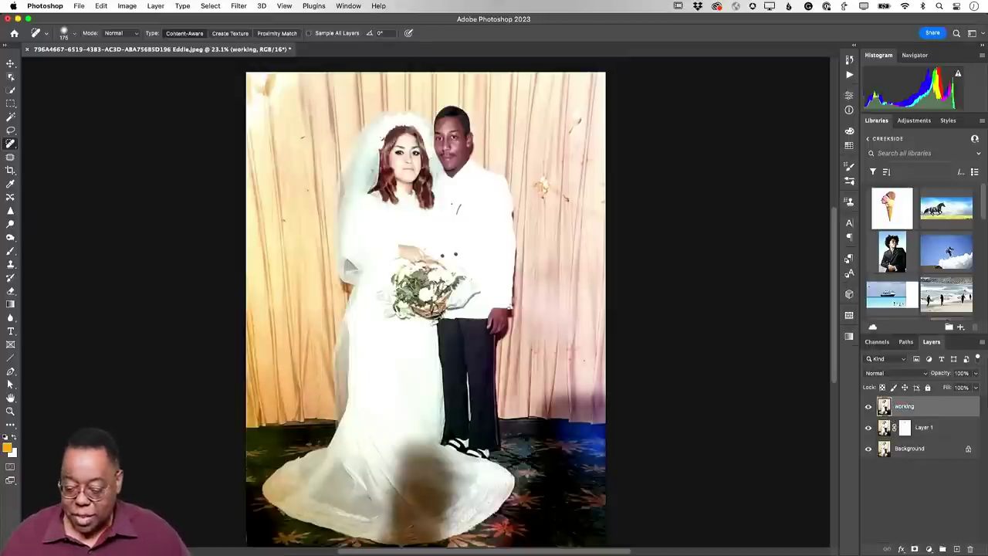
pyautogui.moveTo(868, 427); pyautogui.dragTo(870, 461)
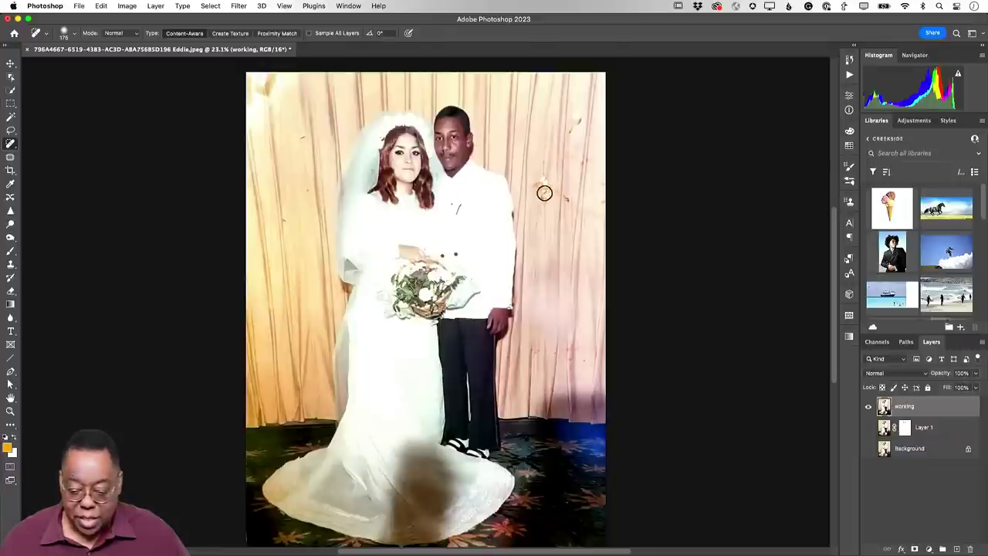
# Heal two dark specks on the right curtain, then zoom in on the stained dress hem.
pyautogui.click(568, 200)
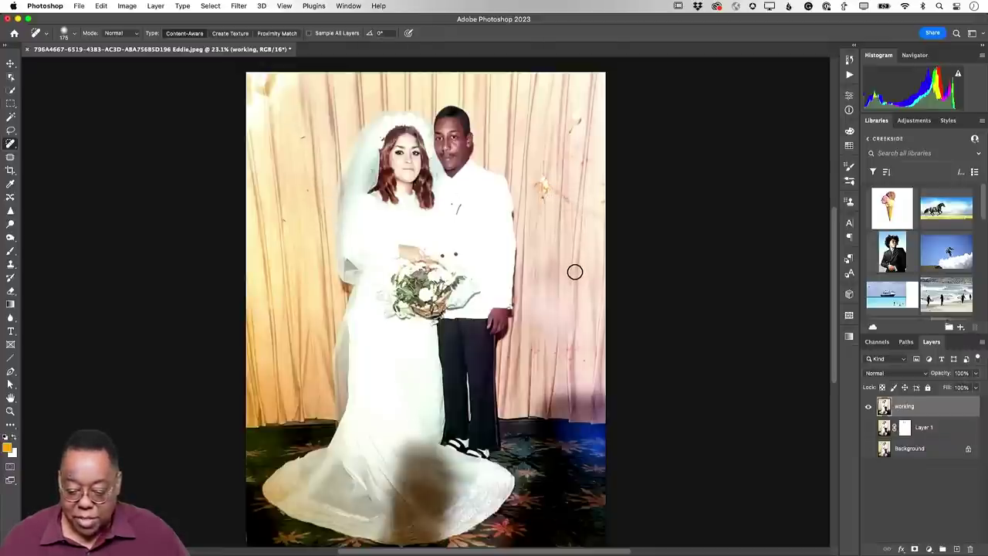
pyautogui.moveTo(572, 125)
pyautogui.mouseDown()
pyautogui.moveTo(578, 109)
pyautogui.moveTo(573, 127)
pyautogui.moveTo(572, 116)
pyautogui.mouseUp()
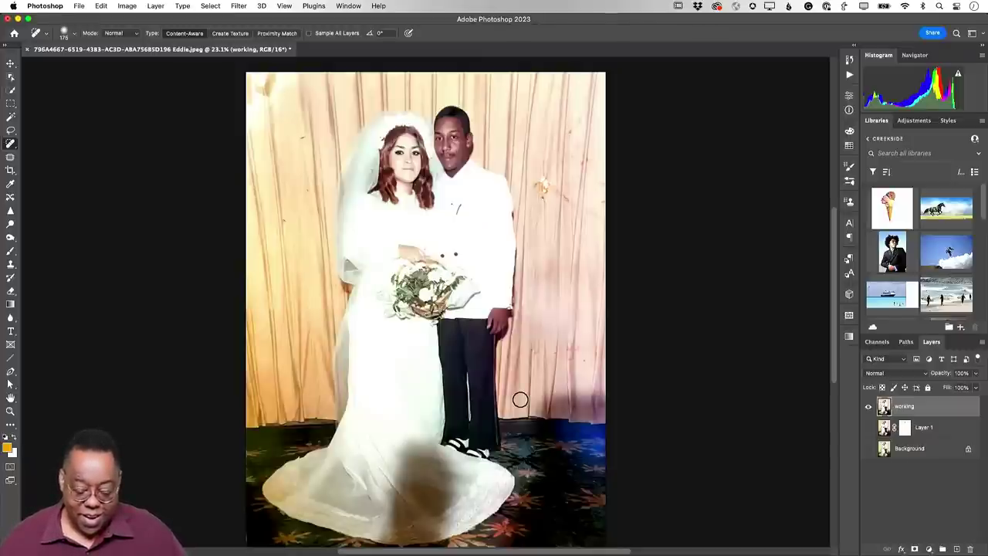
pyautogui.press('z')
pyautogui.moveTo(412, 476); pyautogui.dragTo(448, 284)
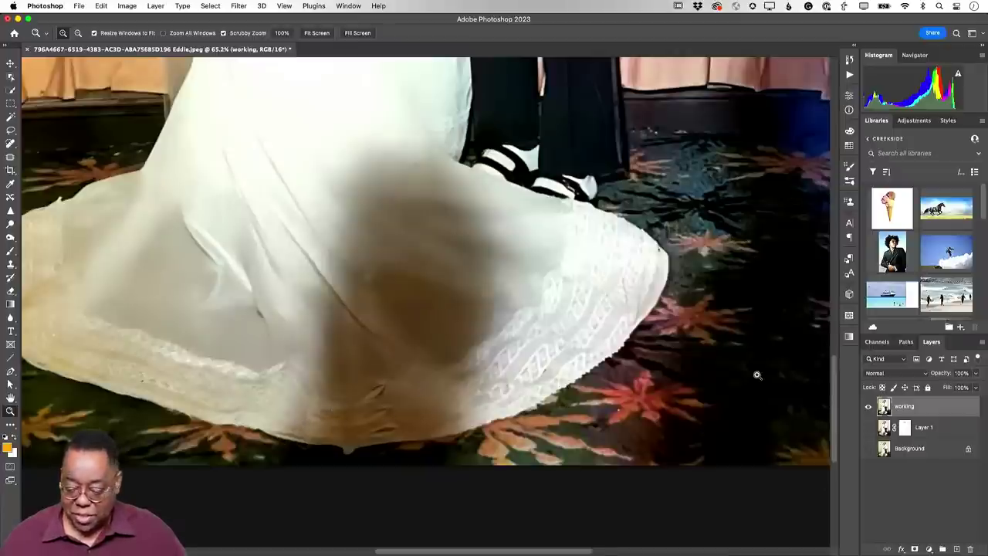
# Hide the Background layer and show only the working layer with the stained dress.
pyautogui.click(867, 406)
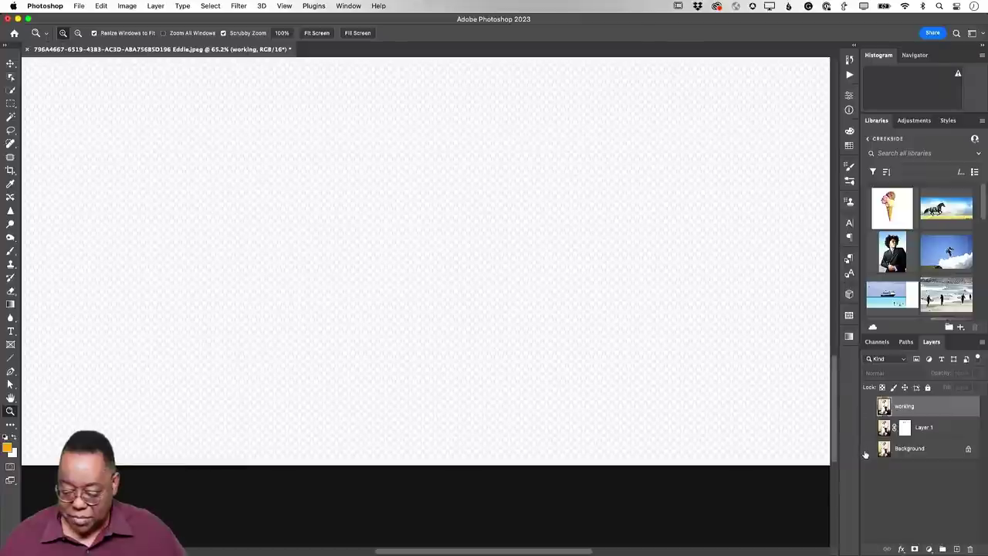
pyautogui.click(867, 449)
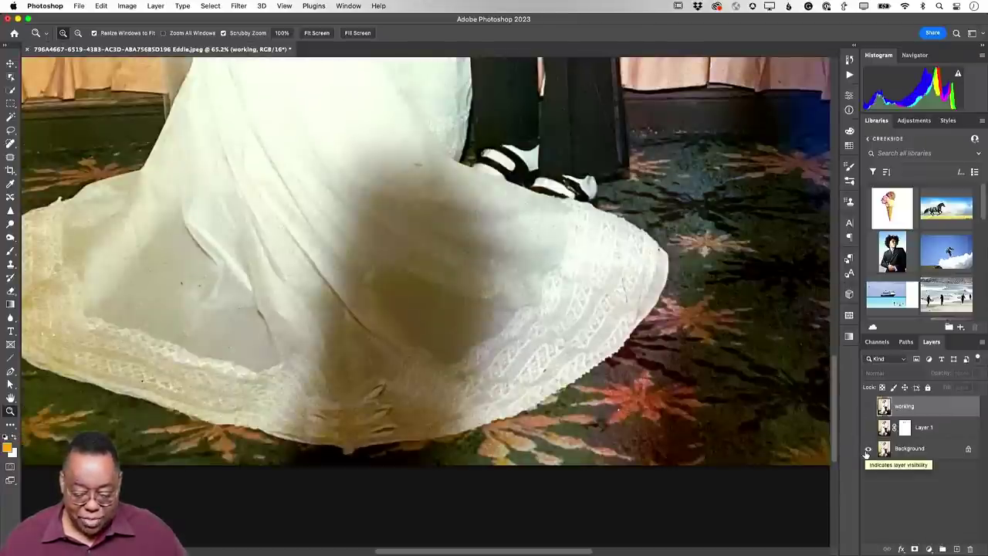
pyautogui.click(866, 450)
pyautogui.click(867, 407)
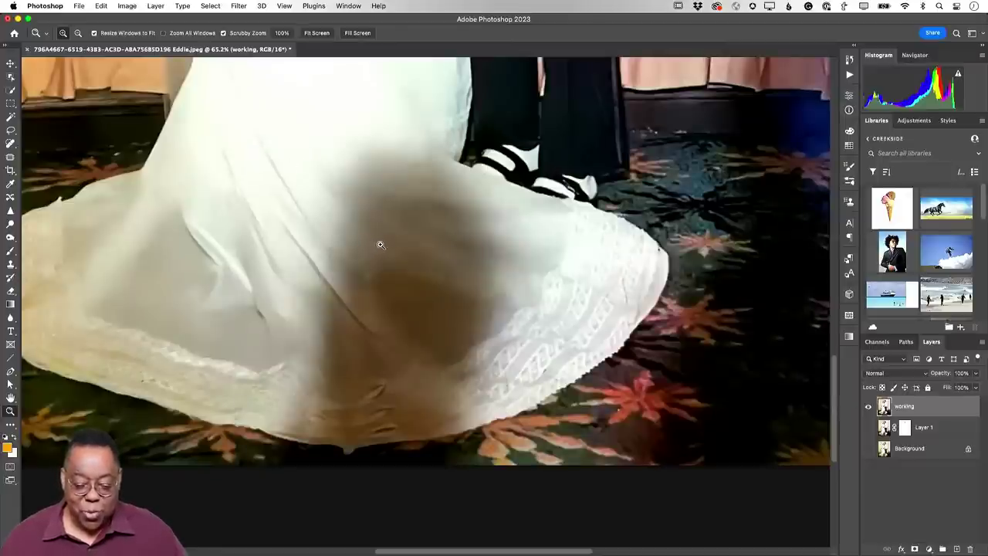
pyautogui.scroll(3, 376, 246)
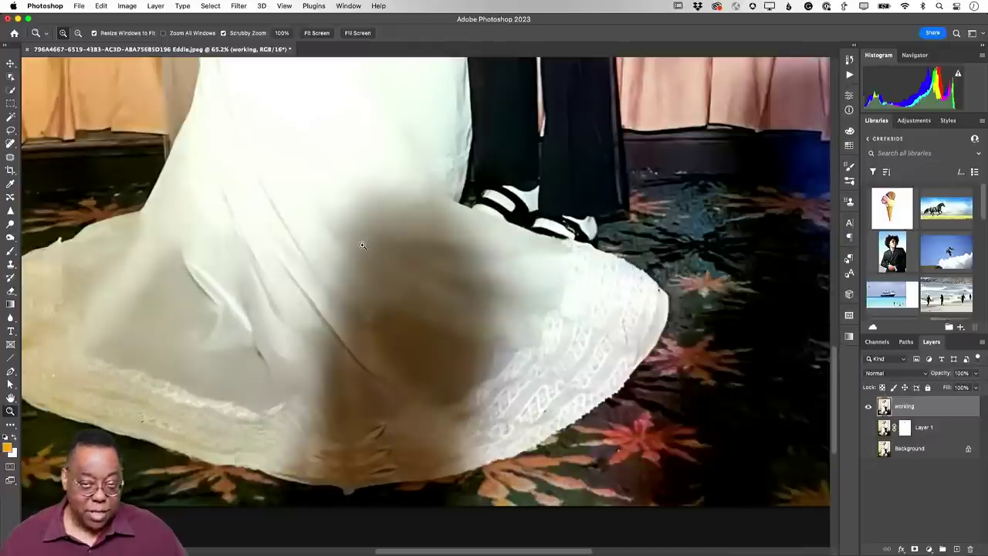
# Set the Clone Stamp to a 150-pixel brush in Lighten mode, then try a stroke and undo it.
pyautogui.press('s')
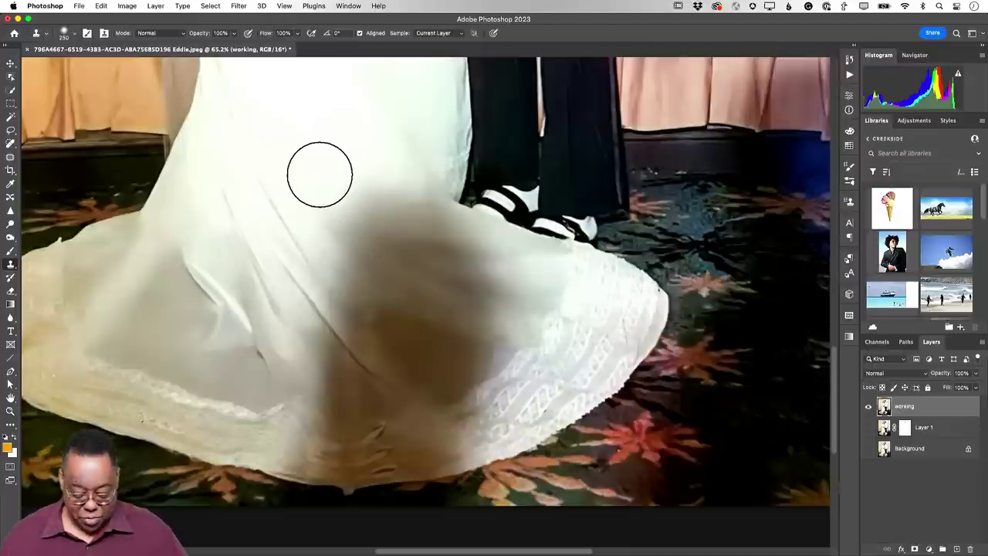
pyautogui.press('[')
pyautogui.press('[')
pyautogui.press('[')
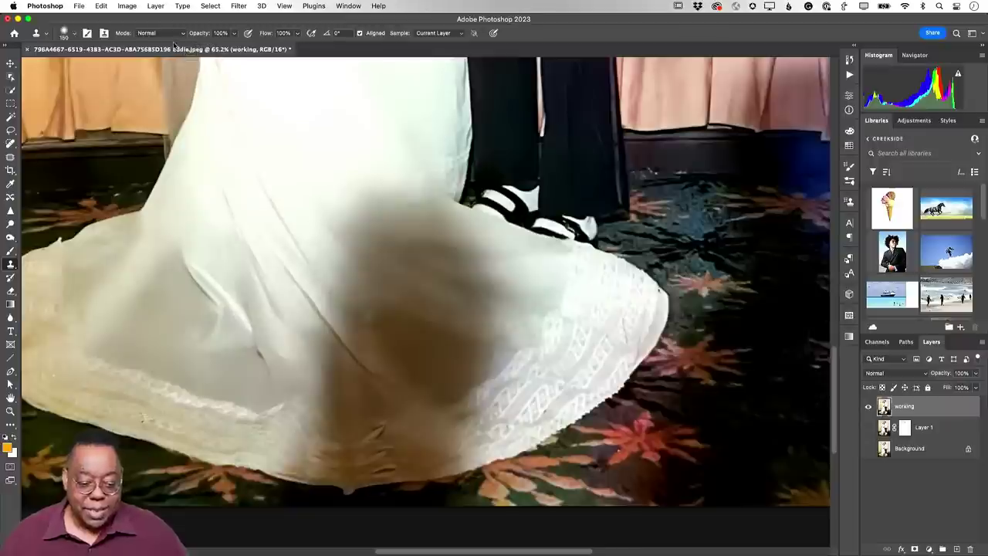
pyautogui.click(178, 34)
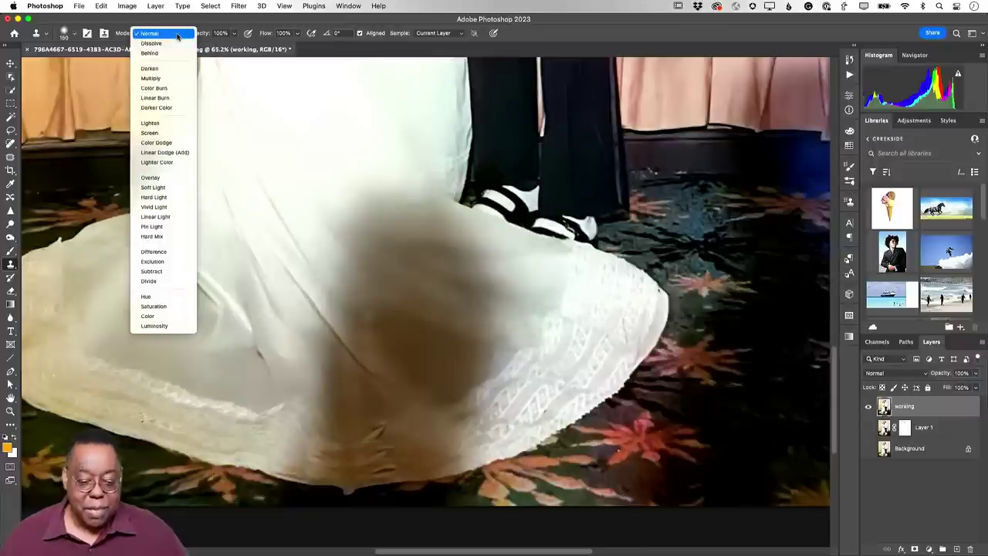
pyautogui.click(174, 126)
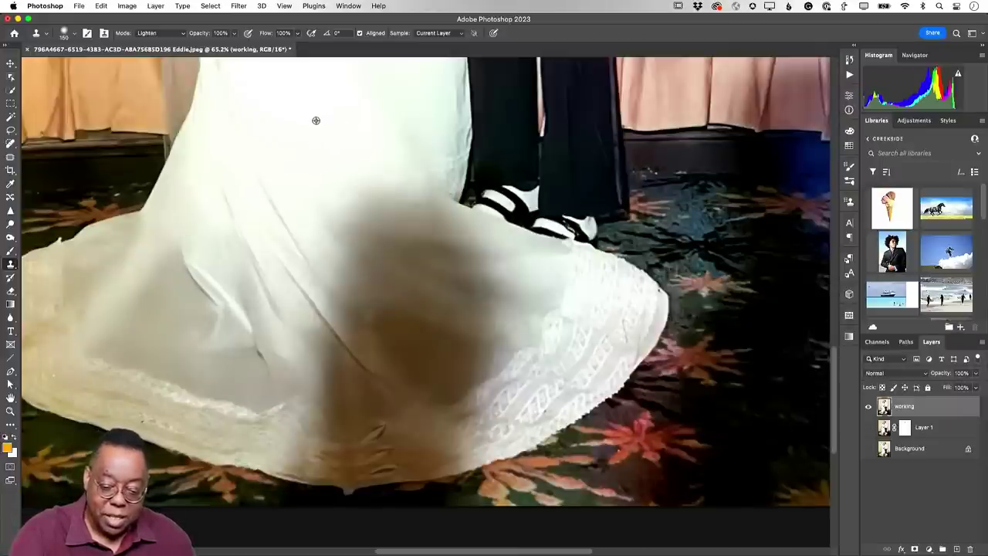
pyautogui.moveTo(362, 190)
pyautogui.mouseDown()
pyautogui.moveTo(368, 221)
pyautogui.moveTo(370, 211)
pyautogui.moveTo(343, 222)
pyautogui.moveTo(343, 210)
pyautogui.moveTo(365, 199)
pyautogui.moveTo(380, 217)
pyautogui.moveTo(401, 193)
pyautogui.moveTo(334, 218)
pyautogui.moveTo(383, 212)
pyautogui.mouseUp()
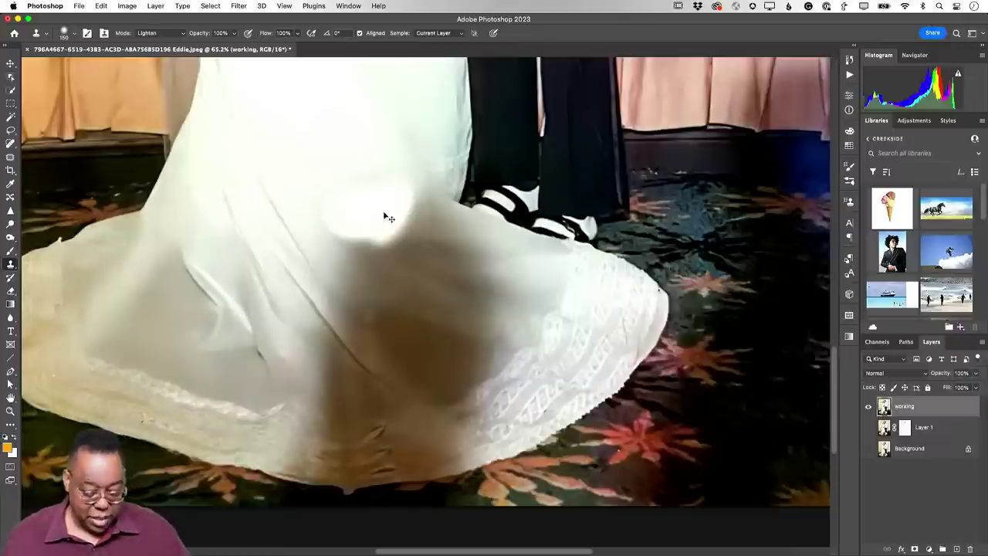
pyautogui.press('super+z')
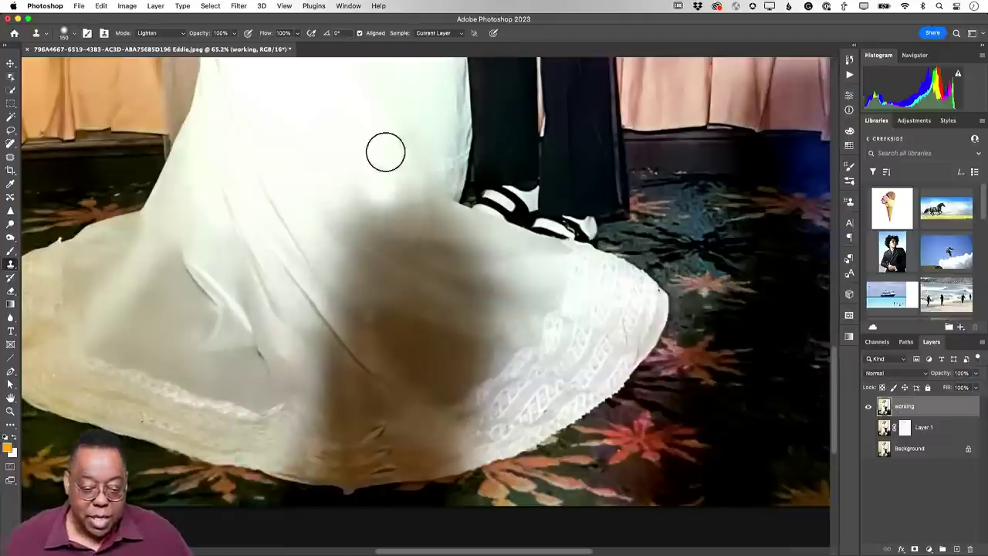
# Lower clone opacity to 61% and clone clean fabric over the brown stain on the dress.
pyautogui.click(236, 35)
pyautogui.moveTo(233, 47); pyautogui.dragTo(216, 48)
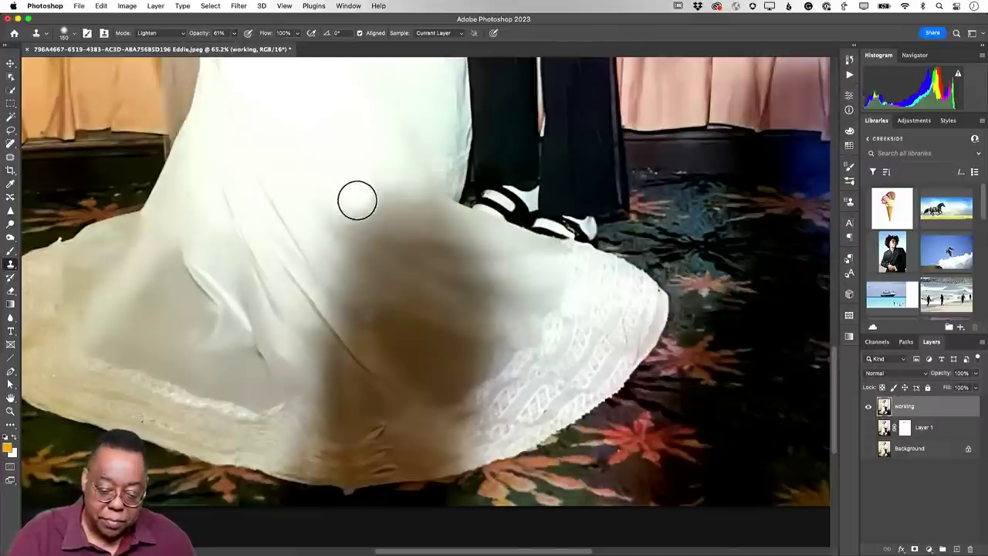
pyautogui.moveTo(357, 201)
pyautogui.mouseDown()
pyautogui.moveTo(347, 199)
pyautogui.moveTo(347, 222)
pyautogui.moveTo(383, 210)
pyautogui.moveTo(354, 236)
pyautogui.moveTo(328, 232)
pyautogui.moveTo(382, 221)
pyautogui.moveTo(404, 204)
pyautogui.moveTo(422, 220)
pyautogui.moveTo(394, 194)
pyautogui.moveTo(435, 224)
pyautogui.moveTo(380, 256)
pyautogui.moveTo(351, 254)
pyautogui.moveTo(372, 282)
pyautogui.moveTo(349, 272)
pyautogui.moveTo(358, 284)
pyautogui.moveTo(425, 259)
pyautogui.moveTo(405, 248)
pyautogui.moveTo(465, 254)
pyautogui.moveTo(420, 203)
pyautogui.moveTo(426, 302)
pyautogui.moveTo(395, 299)
pyautogui.mouseUp()
pyautogui.moveTo(419, 317)
pyautogui.mouseDown()
pyautogui.moveTo(466, 298)
pyautogui.moveTo(465, 290)
pyautogui.moveTo(442, 296)
pyautogui.moveTo(481, 270)
pyautogui.moveTo(465, 307)
pyautogui.moveTo(464, 337)
pyautogui.moveTo(474, 337)
pyautogui.moveTo(501, 297)
pyautogui.moveTo(452, 362)
pyautogui.moveTo(420, 348)
pyautogui.moveTo(429, 366)
pyautogui.moveTo(355, 299)
pyautogui.moveTo(330, 247)
pyautogui.moveTo(404, 328)
pyautogui.moveTo(434, 352)
pyautogui.moveTo(456, 331)
pyautogui.mouseUp()
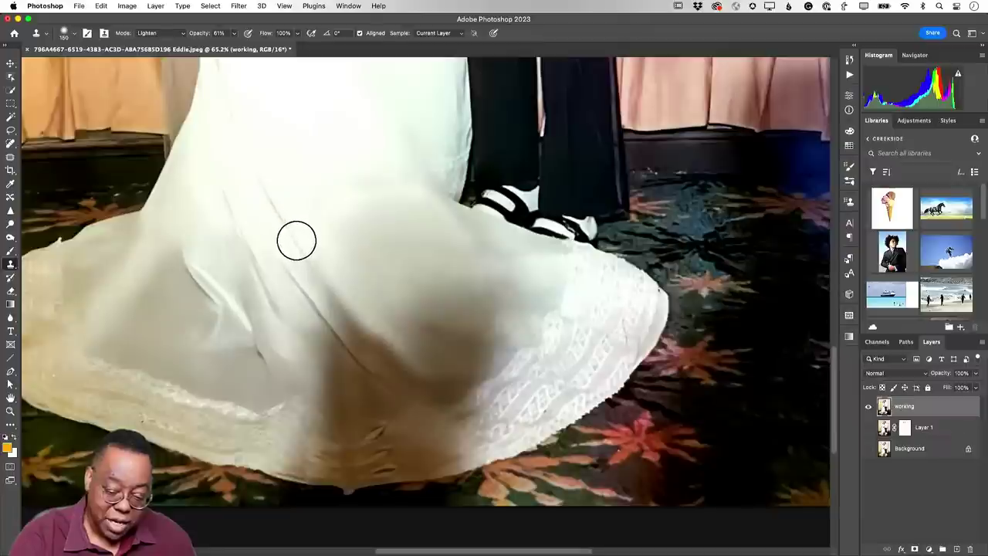
# Clone over the stained crease, dark fold line and brown shadow along the lower hem.
pyautogui.moveTo(299, 248)
pyautogui.mouseDown()
pyautogui.moveTo(411, 380)
pyautogui.moveTo(418, 356)
pyautogui.moveTo(401, 319)
pyautogui.moveTo(381, 309)
pyautogui.moveTo(411, 330)
pyautogui.moveTo(433, 380)
pyautogui.moveTo(474, 349)
pyautogui.moveTo(448, 382)
pyautogui.moveTo(460, 381)
pyautogui.moveTo(443, 290)
pyautogui.moveTo(404, 284)
pyautogui.moveTo(489, 311)
pyautogui.moveTo(471, 297)
pyautogui.moveTo(484, 299)
pyautogui.moveTo(431, 273)
pyautogui.moveTo(391, 273)
pyautogui.moveTo(376, 303)
pyautogui.moveTo(361, 299)
pyautogui.moveTo(372, 280)
pyautogui.moveTo(402, 268)
pyautogui.moveTo(383, 251)
pyautogui.moveTo(366, 267)
pyautogui.moveTo(339, 250)
pyautogui.moveTo(422, 264)
pyautogui.moveTo(370, 217)
pyautogui.moveTo(388, 216)
pyautogui.moveTo(343, 209)
pyautogui.moveTo(345, 197)
pyautogui.moveTo(377, 213)
pyautogui.moveTo(396, 251)
pyautogui.moveTo(395, 206)
pyautogui.moveTo(371, 176)
pyautogui.moveTo(401, 194)
pyautogui.moveTo(382, 176)
pyautogui.moveTo(364, 217)
pyautogui.moveTo(323, 187)
pyautogui.moveTo(329, 217)
pyautogui.moveTo(316, 206)
pyautogui.moveTo(408, 296)
pyautogui.moveTo(347, 264)
pyautogui.moveTo(411, 349)
pyautogui.moveTo(425, 360)
pyautogui.moveTo(460, 313)
pyautogui.moveTo(470, 355)
pyautogui.moveTo(451, 382)
pyautogui.moveTo(514, 300)
pyautogui.moveTo(414, 214)
pyautogui.moveTo(413, 318)
pyautogui.mouseUp()
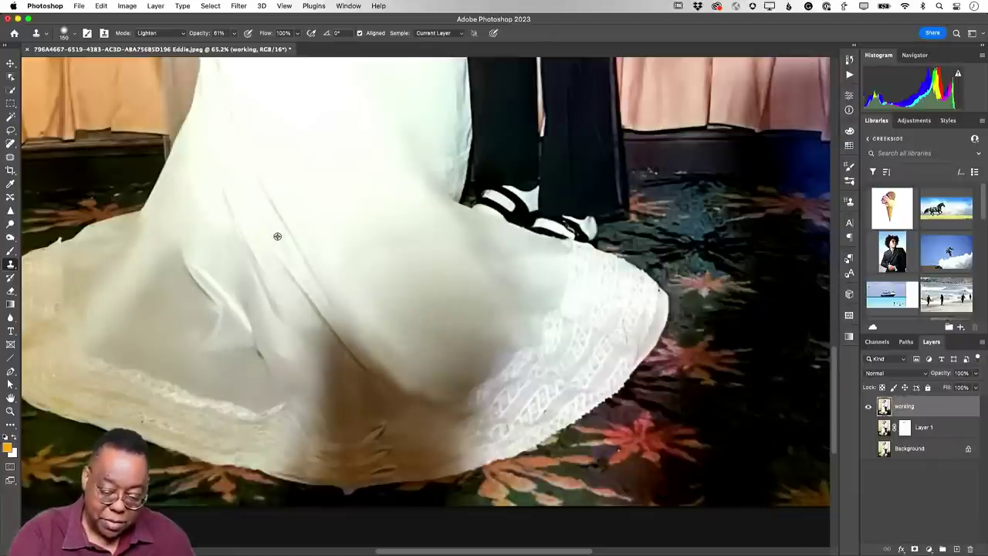
pyautogui.moveTo(292, 258)
pyautogui.mouseDown()
pyautogui.moveTo(317, 306)
pyautogui.moveTo(381, 378)
pyautogui.moveTo(356, 386)
pyautogui.moveTo(310, 325)
pyautogui.moveTo(329, 351)
pyautogui.moveTo(312, 337)
pyautogui.moveTo(342, 405)
pyautogui.moveTo(307, 335)
pyautogui.moveTo(338, 385)
pyautogui.moveTo(346, 422)
pyautogui.moveTo(389, 399)
pyautogui.moveTo(318, 296)
pyautogui.moveTo(391, 402)
pyautogui.moveTo(434, 394)
pyautogui.moveTo(375, 338)
pyautogui.moveTo(403, 359)
pyautogui.moveTo(444, 358)
pyautogui.moveTo(456, 375)
pyautogui.moveTo(474, 362)
pyautogui.moveTo(458, 365)
pyautogui.moveTo(439, 326)
pyautogui.moveTo(390, 314)
pyautogui.moveTo(442, 372)
pyautogui.mouseUp()
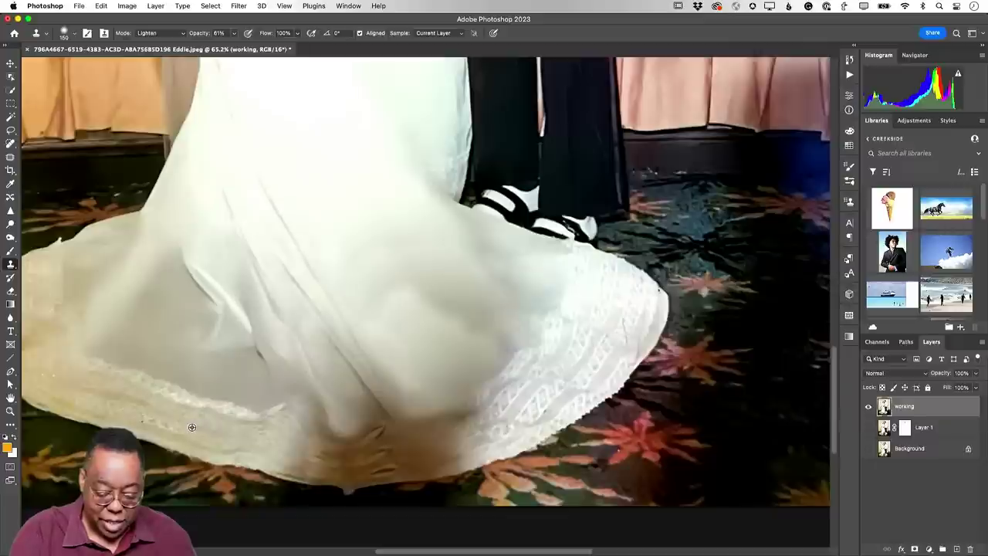
pyautogui.moveTo(207, 433)
pyautogui.mouseDown()
pyautogui.moveTo(234, 449)
pyautogui.moveTo(309, 463)
pyautogui.moveTo(293, 462)
pyautogui.moveTo(339, 455)
pyautogui.moveTo(342, 471)
pyautogui.moveTo(355, 459)
pyautogui.moveTo(371, 466)
pyautogui.moveTo(381, 450)
pyautogui.moveTo(339, 452)
pyautogui.moveTo(310, 439)
pyautogui.moveTo(374, 456)
pyautogui.moveTo(362, 470)
pyautogui.moveTo(286, 464)
pyautogui.moveTo(363, 462)
pyautogui.mouseUp()
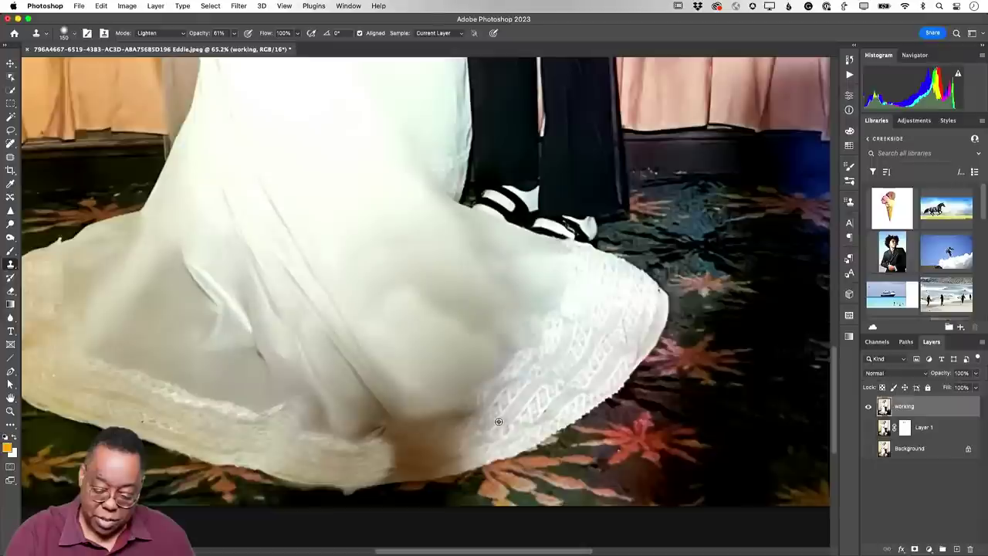
pyautogui.moveTo(453, 442)
pyautogui.mouseDown()
pyautogui.moveTo(445, 448)
pyautogui.moveTo(448, 422)
pyautogui.moveTo(440, 452)
pyautogui.moveTo(399, 461)
pyautogui.moveTo(422, 432)
pyautogui.moveTo(471, 414)
pyautogui.moveTo(486, 420)
pyautogui.moveTo(454, 456)
pyautogui.moveTo(447, 445)
pyautogui.moveTo(346, 464)
pyautogui.moveTo(394, 467)
pyautogui.moveTo(393, 450)
pyautogui.moveTo(404, 458)
pyautogui.moveTo(389, 467)
pyautogui.moveTo(412, 467)
pyautogui.moveTo(349, 470)
pyautogui.moveTo(347, 460)
pyautogui.moveTo(397, 458)
pyautogui.moveTo(376, 407)
pyautogui.moveTo(388, 406)
pyautogui.moveTo(372, 413)
pyautogui.moveTo(375, 430)
pyautogui.moveTo(396, 414)
pyautogui.moveTo(312, 300)
pyautogui.moveTo(287, 247)
pyautogui.mouseUp()
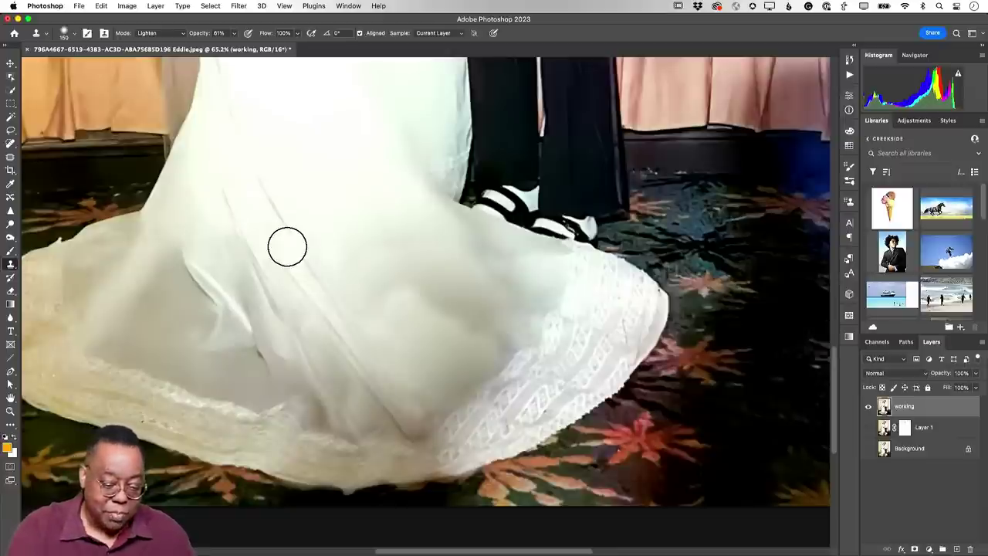
pyautogui.press('j')
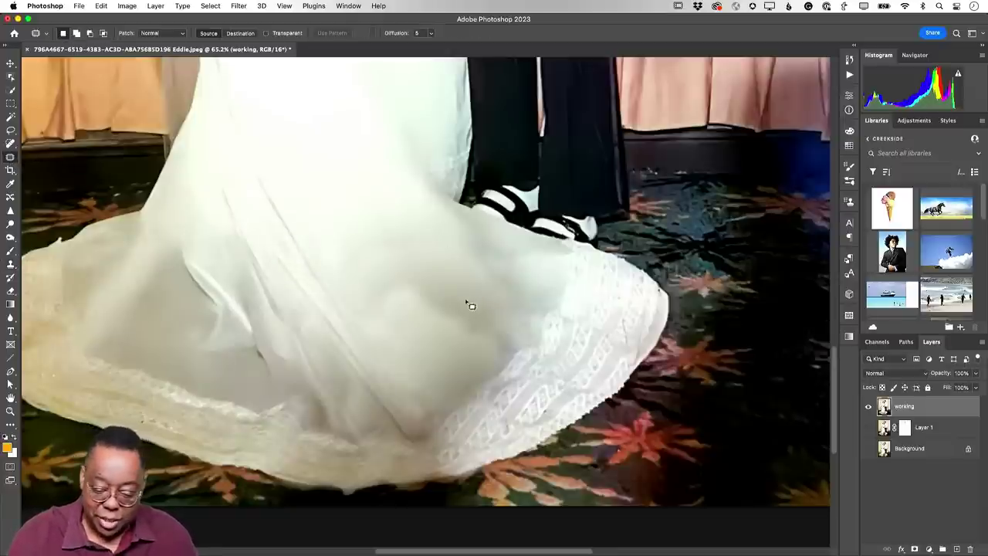
# Patch four blotches on the dress and beside the lace hem with clean fabric.
pyautogui.moveTo(431, 281); pyautogui.dragTo(364, 266)
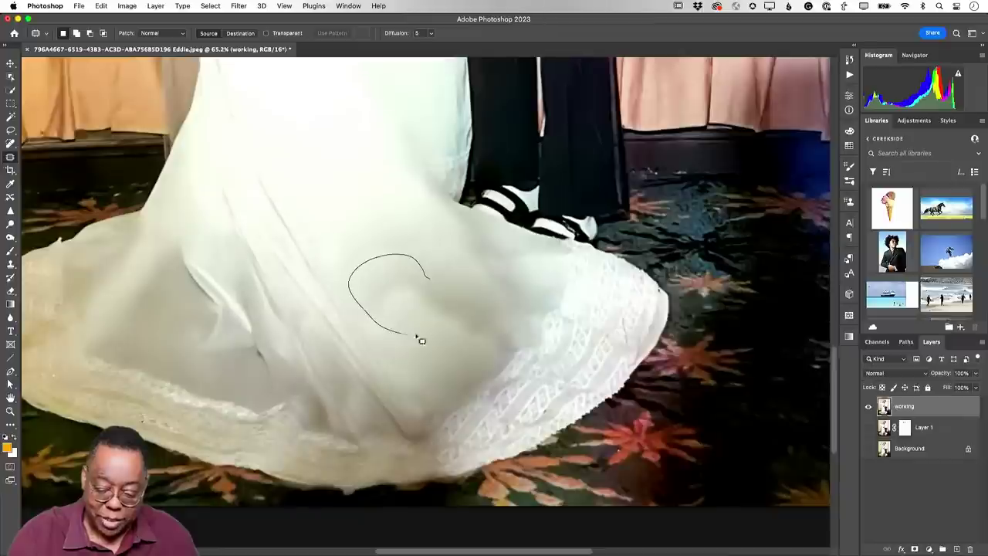
pyautogui.moveTo(422, 340); pyautogui.dragTo(351, 167)
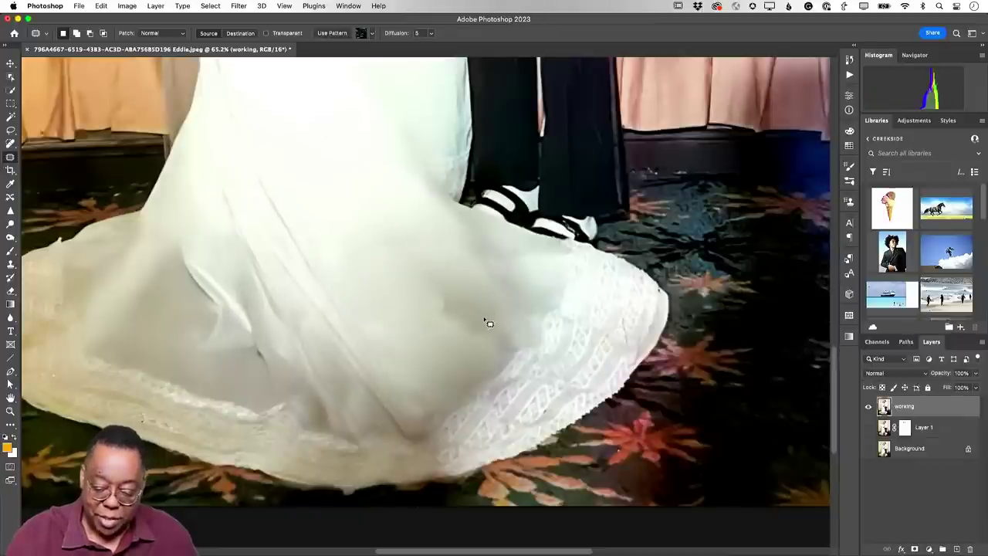
pyautogui.press('super+d')
pyautogui.moveTo(469, 344); pyautogui.dragTo(339, 177)
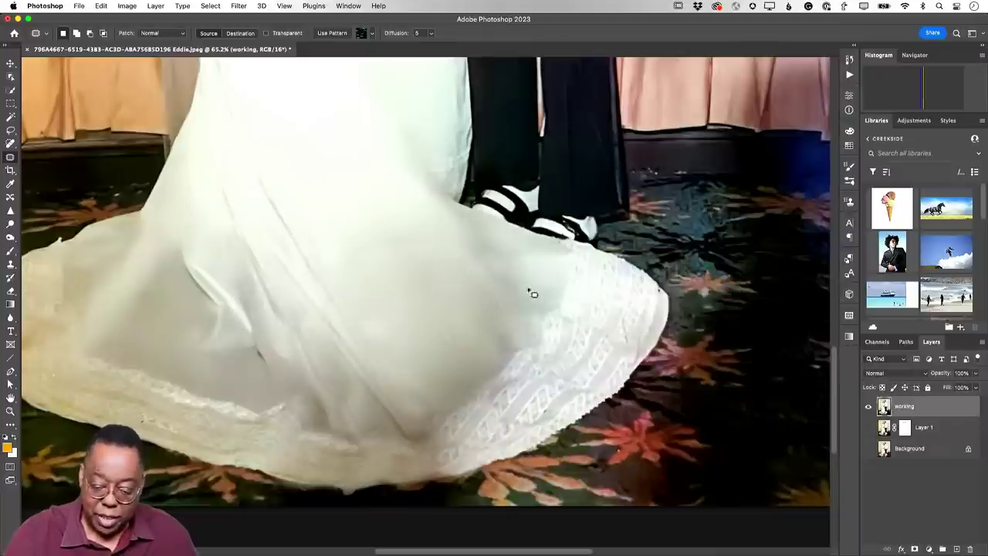
pyautogui.moveTo(526, 299)
pyautogui.mouseDown()
pyautogui.moveTo(550, 278)
pyautogui.moveTo(362, 201)
pyautogui.mouseUp()
pyautogui.press('super+d')
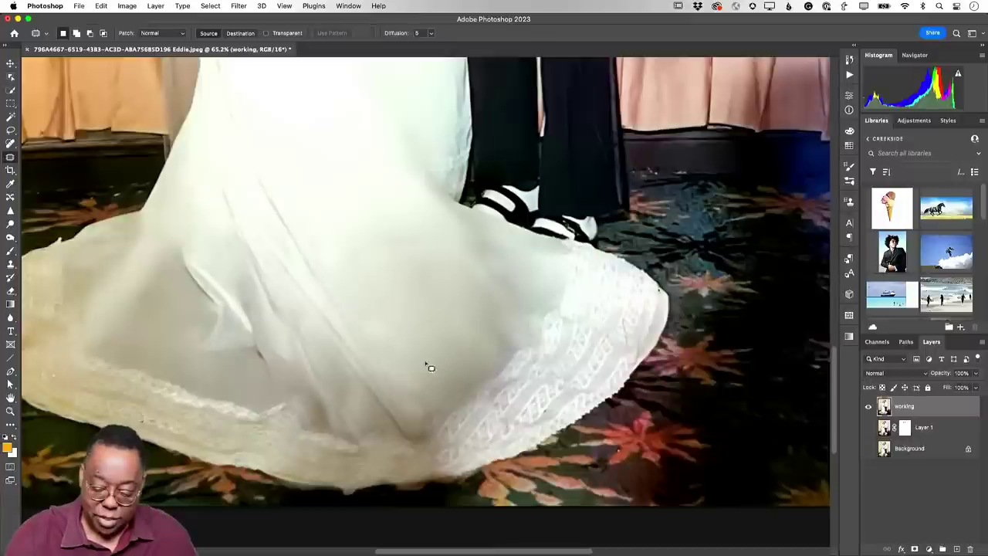
pyautogui.moveTo(450, 392); pyautogui.dragTo(381, 258)
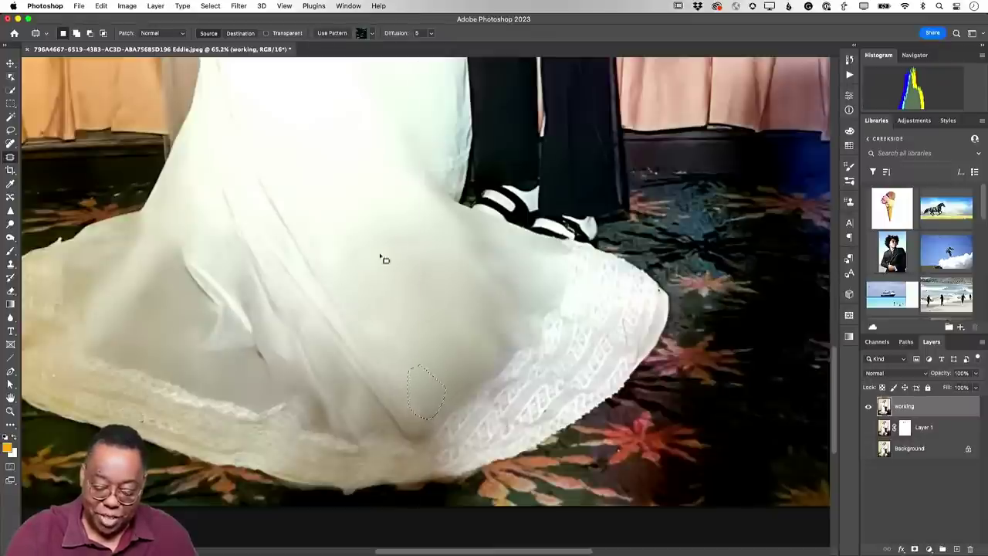
pyautogui.press('super+d')
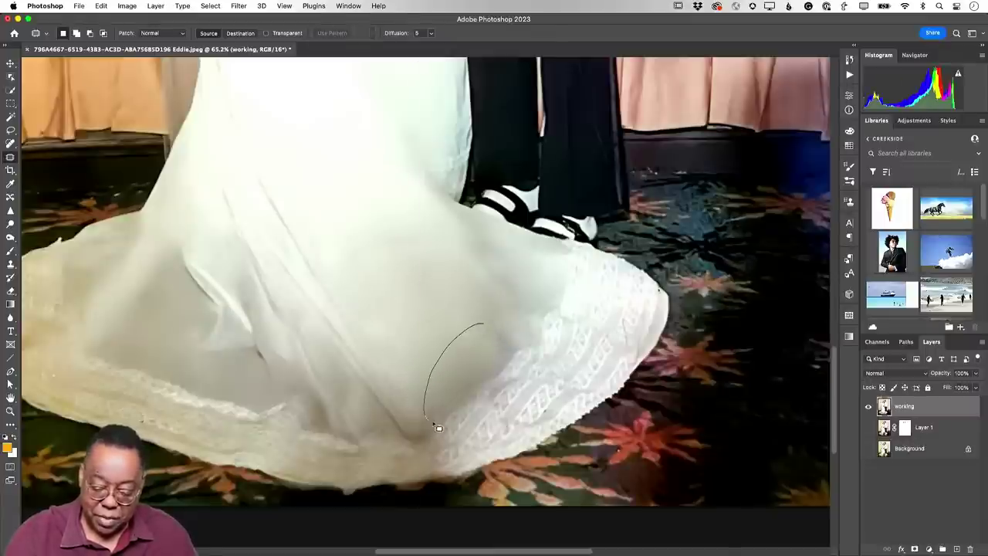
pyautogui.moveTo(480, 377); pyautogui.dragTo(388, 278)
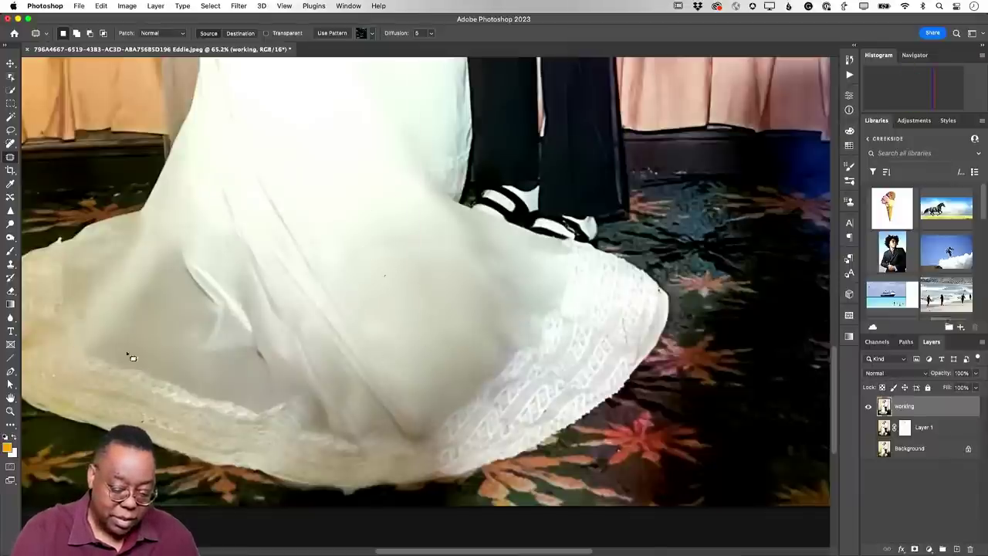
# Patch two yellowed spots on the left hem edge, then fit the whole photo on screen.
pyautogui.moveTo(131, 358); pyautogui.dragTo(296, 361)
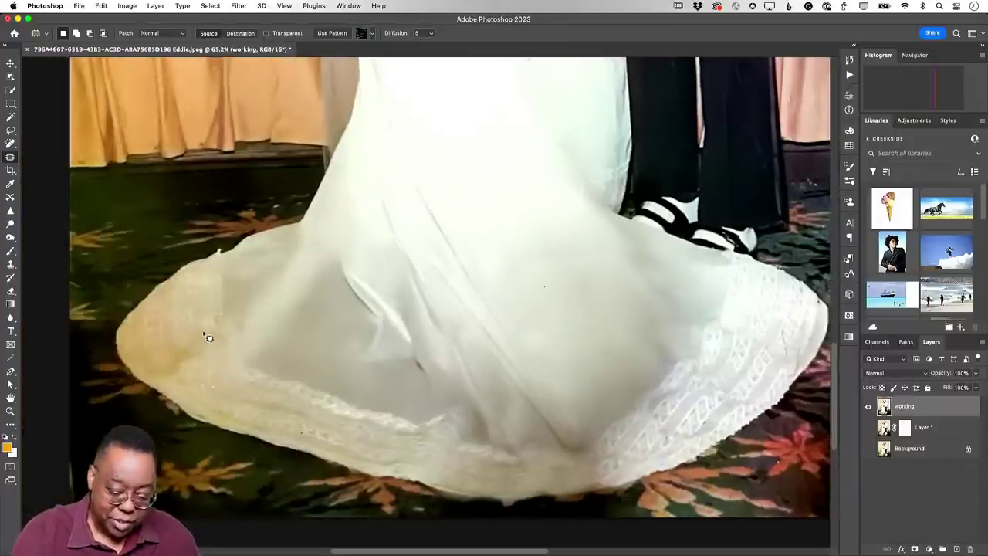
pyautogui.moveTo(196, 386); pyautogui.dragTo(207, 369)
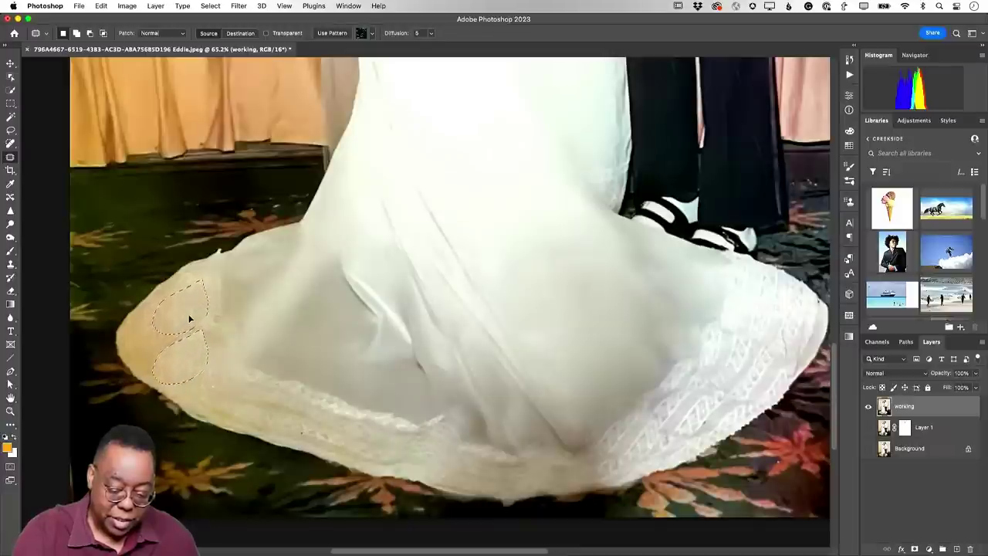
pyautogui.moveTo(189, 318)
pyautogui.mouseDown()
pyautogui.moveTo(219, 386)
pyautogui.moveTo(219, 351)
pyautogui.mouseUp()
pyautogui.press('cmd+d')
pyautogui.moveTo(205, 317); pyautogui.dragTo(236, 386)
pyautogui.press('cmd+d')
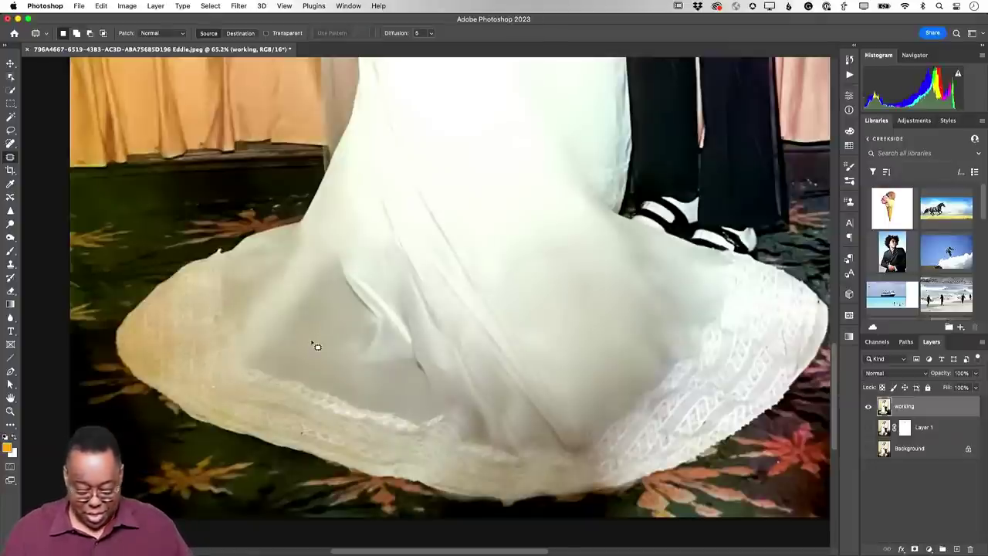
pyautogui.press('super+0')
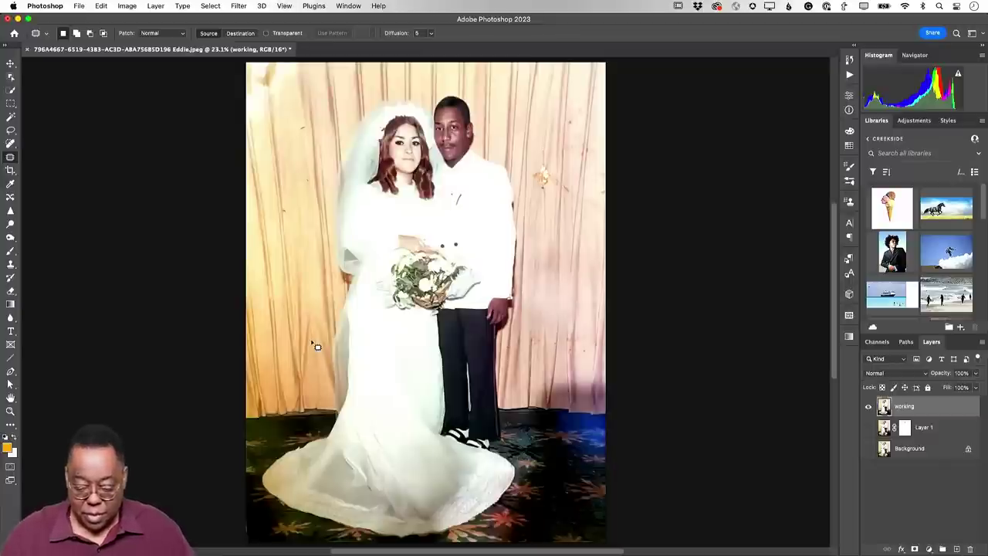
pyautogui.scroll(-5, 355, 353)
pyautogui.scroll(3, 411, 367)
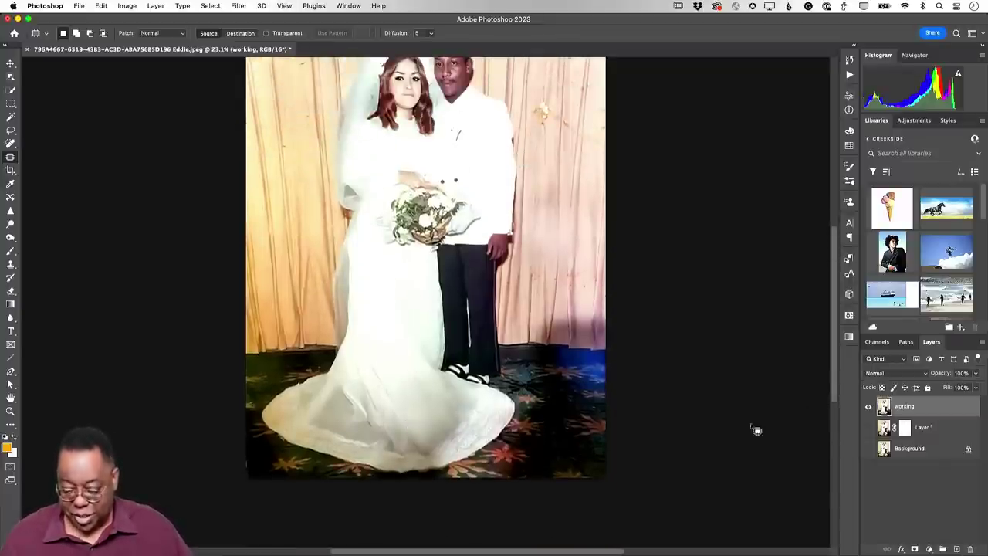
pyautogui.click(868, 407)
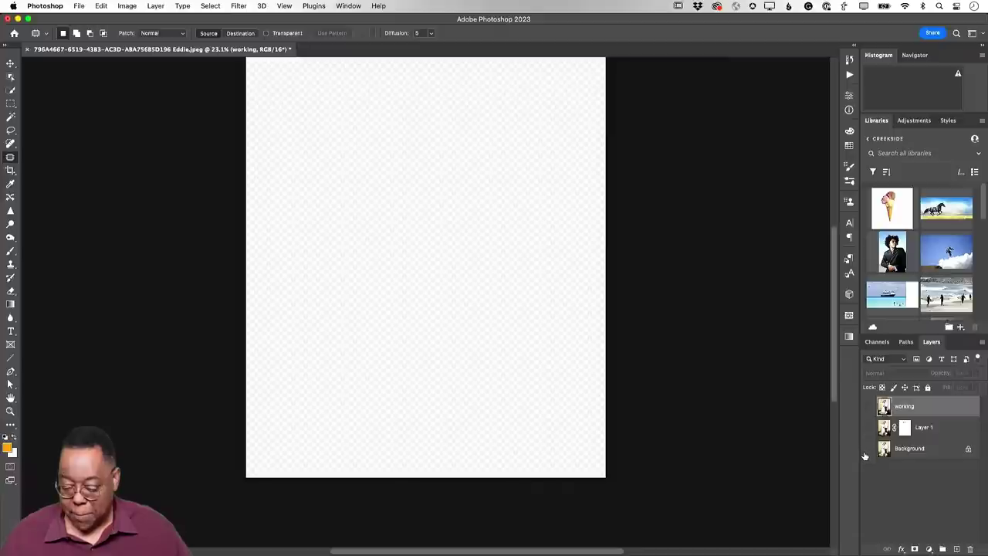
pyautogui.click(867, 448)
pyautogui.click(868, 406)
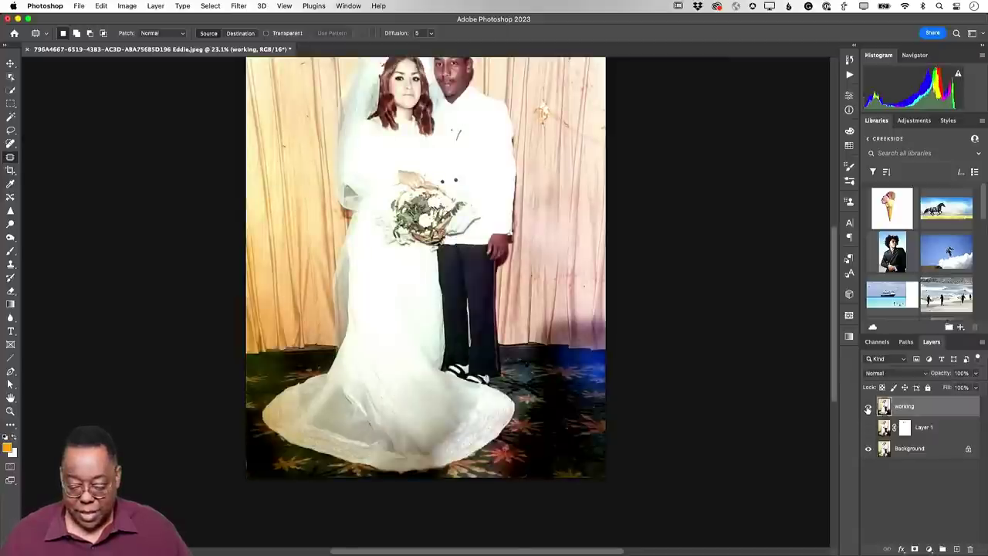
pyautogui.click(868, 407)
pyautogui.click(867, 407)
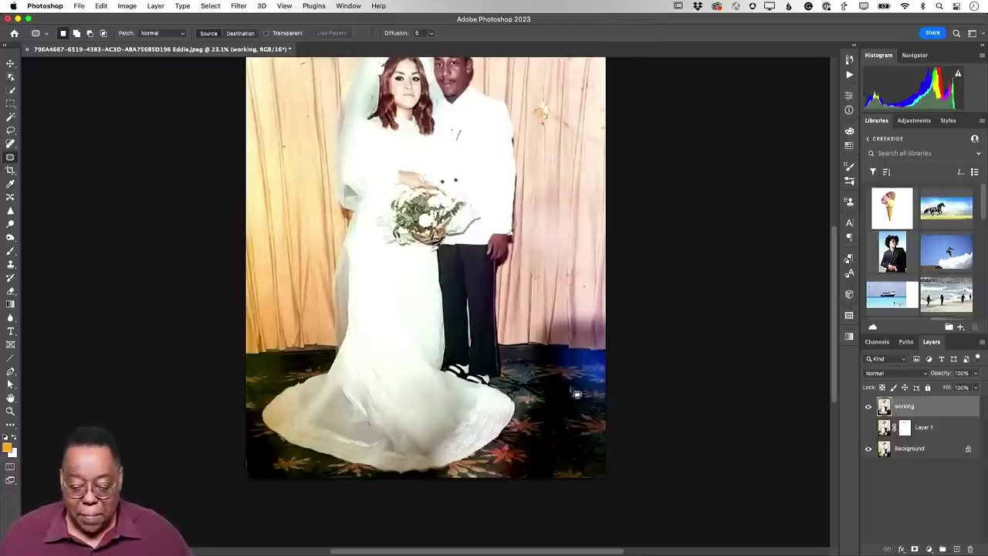
pyautogui.moveTo(517, 341); pyautogui.dragTo(532, 430)
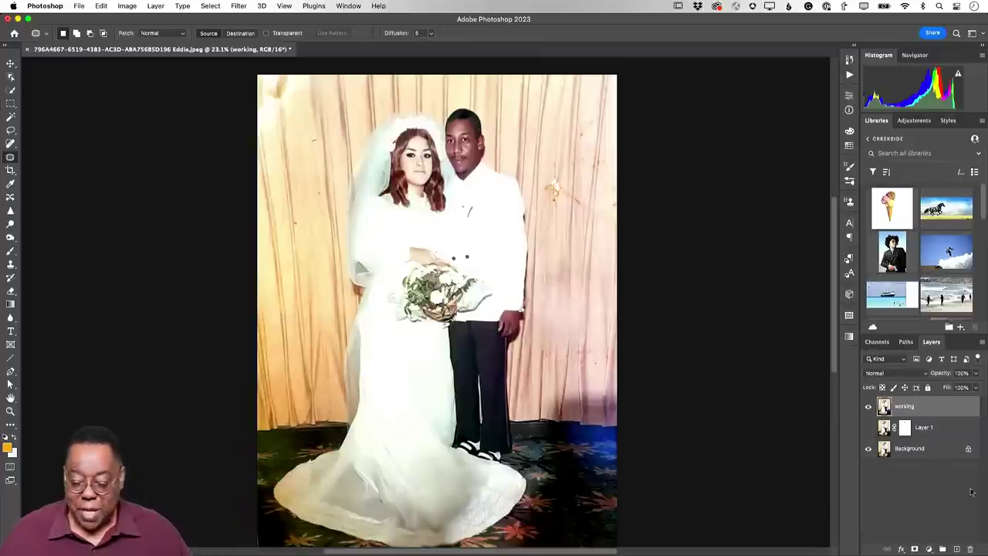
pyautogui.click(868, 407)
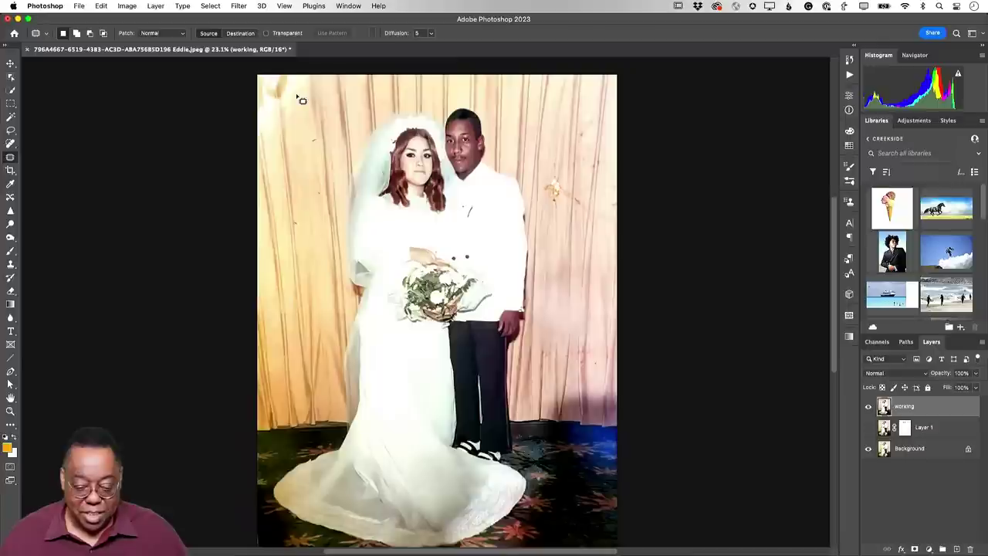
# Patch the upper-left curtain corner with clean curtain from below, discarding a second small outline.
pyautogui.moveTo(301, 100)
pyautogui.mouseDown()
pyautogui.moveTo(293, 64)
pyautogui.moveTo(257, 69)
pyautogui.moveTo(257, 120)
pyautogui.moveTo(287, 114)
pyautogui.moveTo(300, 93)
pyautogui.mouseUp()
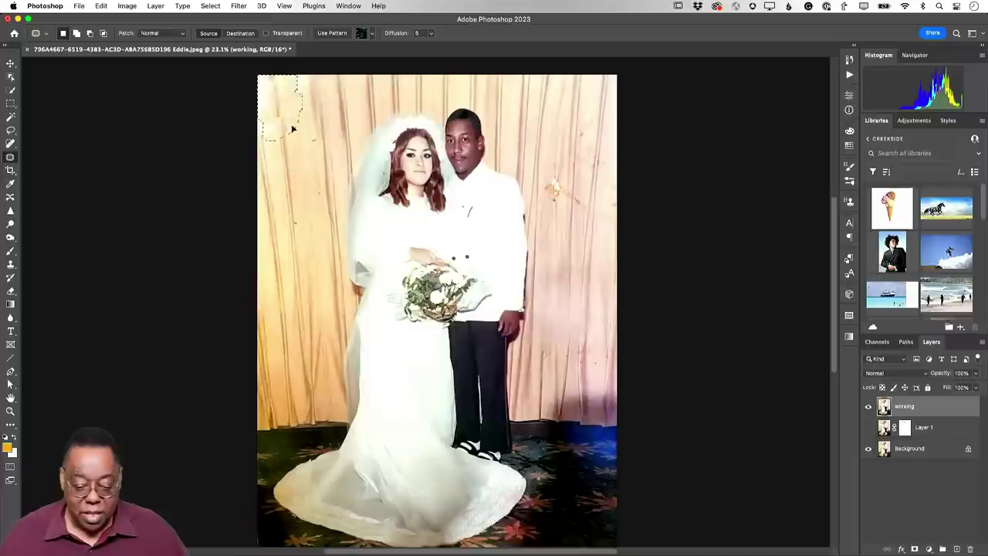
pyautogui.moveTo(293, 129); pyautogui.dragTo(302, 168)
pyautogui.press('super+d')
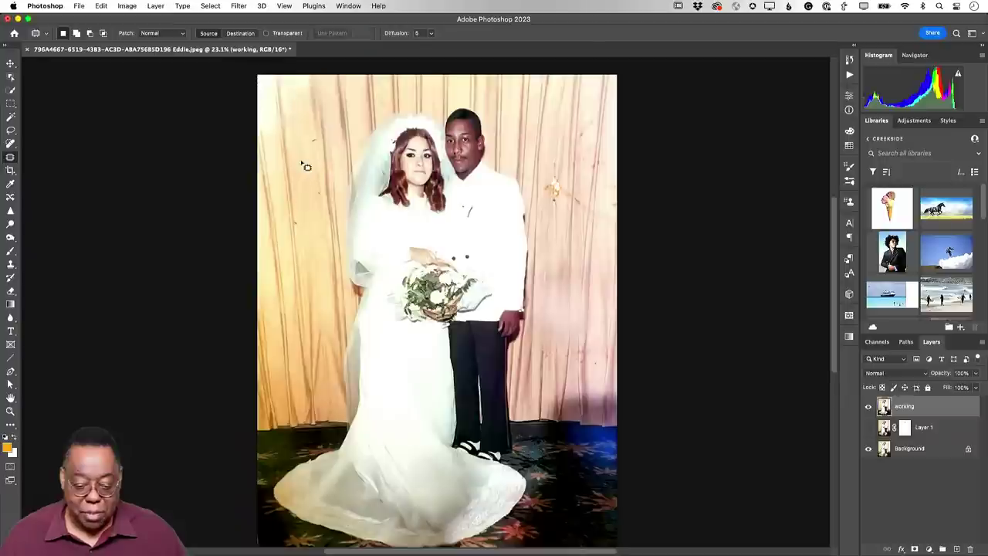
pyautogui.moveTo(282, 134)
pyautogui.mouseDown()
pyautogui.moveTo(271, 116)
pyautogui.moveTo(275, 161)
pyautogui.moveTo(319, 136)
pyautogui.moveTo(313, 145)
pyautogui.moveTo(322, 145)
pyautogui.moveTo(315, 133)
pyautogui.mouseUp()
pyautogui.click(280, 128)
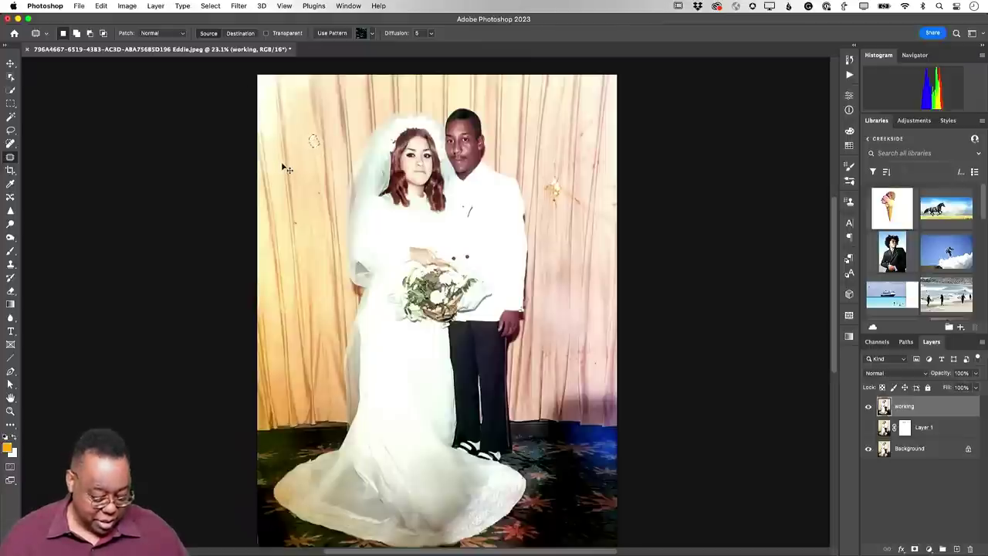
# Set the Clone Stamp to Darken mode with a 200-pixel brush.
pyautogui.hotkey('ctrl', 'd')
pyautogui.press('s')
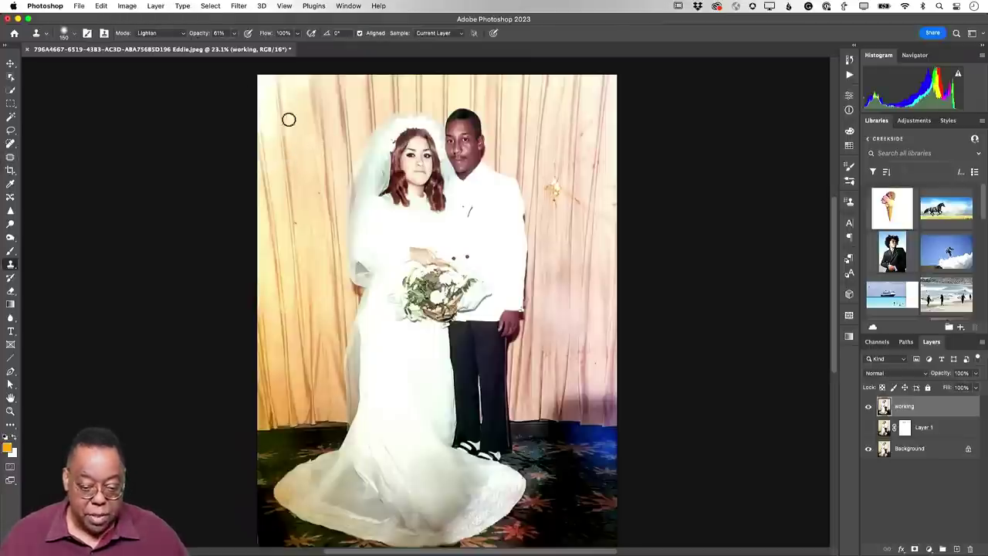
pyautogui.click(174, 33)
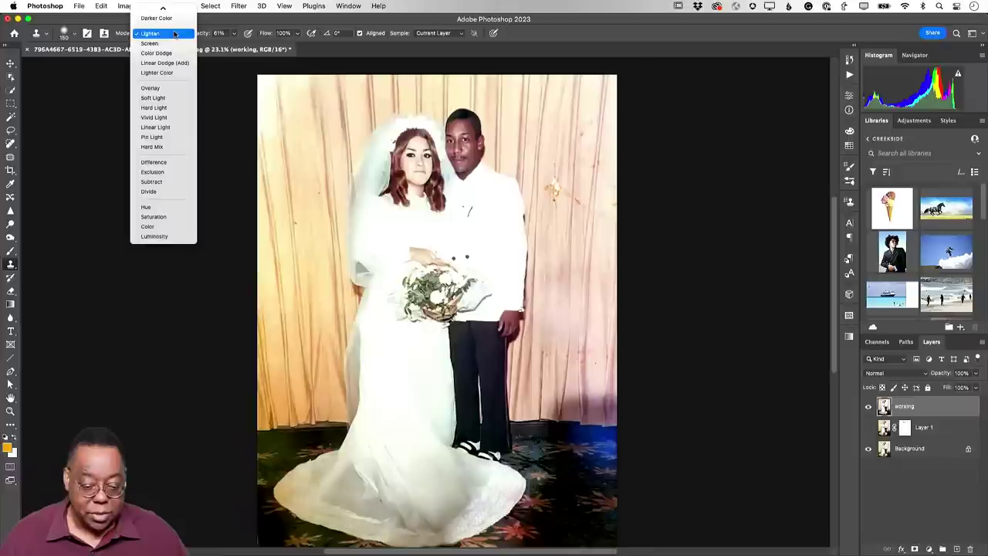
pyautogui.scroll(3, 175, 34)
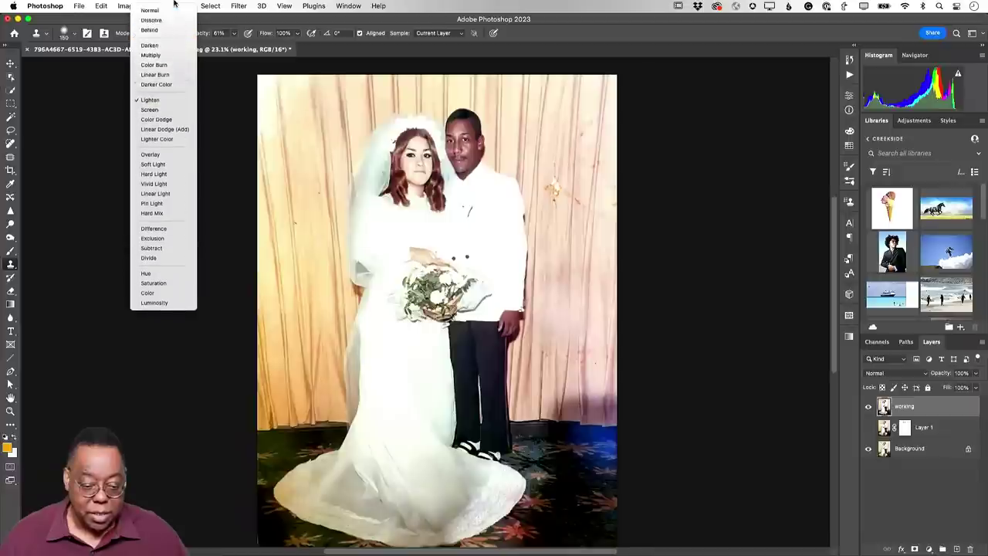
pyautogui.click(173, 44)
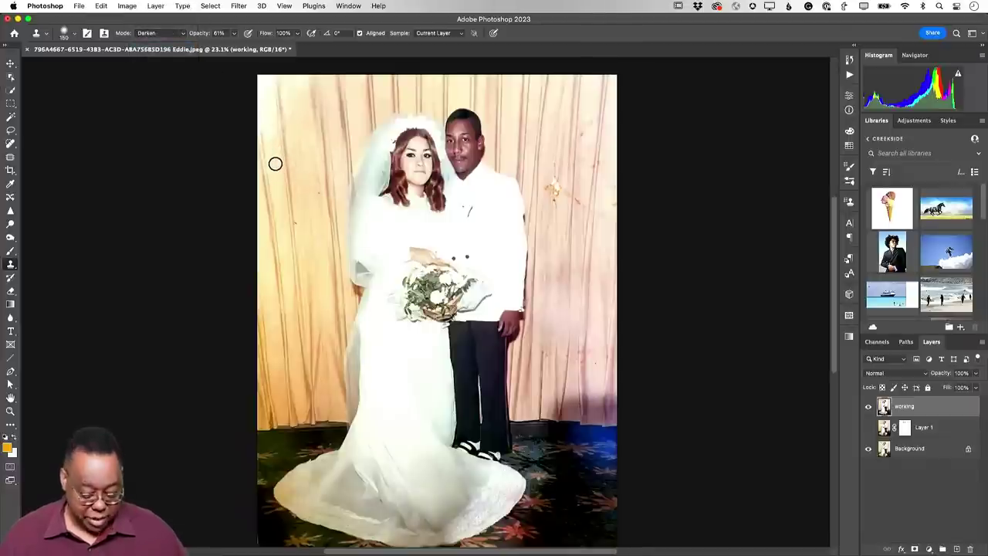
pyautogui.press(']')
pyautogui.press(']')
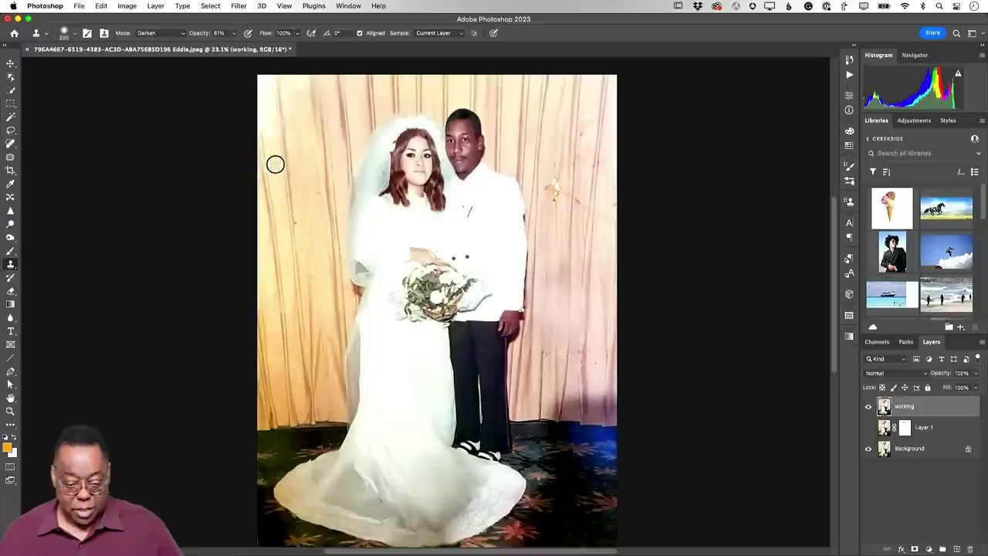
# Clone clean curtain over the left curtain edge and the light streak on the groom's trousers.
pyautogui.keyDown('alt'); pyautogui.click(275, 164); pyautogui.keyUp('alt')
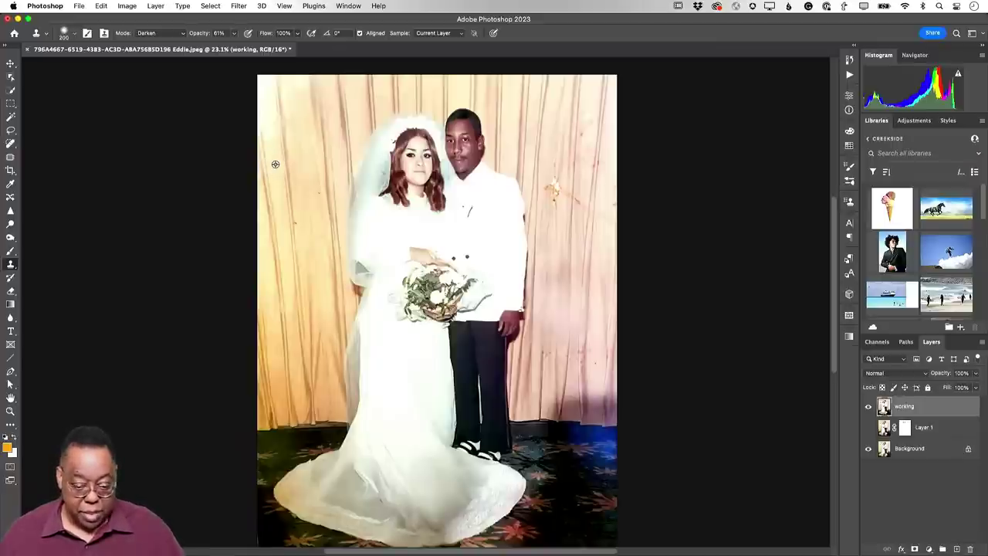
pyautogui.moveTo(273, 138); pyautogui.dragTo(271, 126)
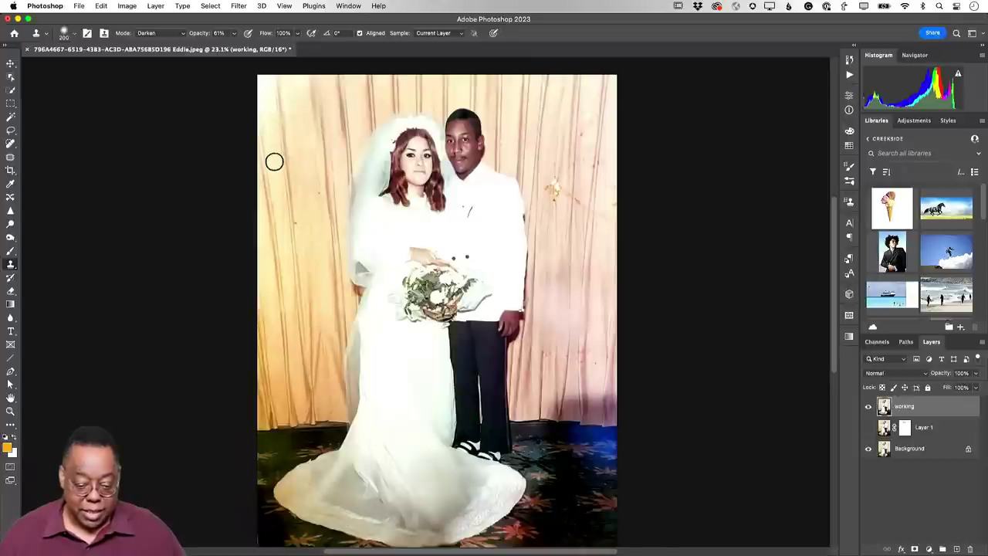
pyautogui.keyDown('alt'); pyautogui.click(276, 164); pyautogui.keyUp('alt')
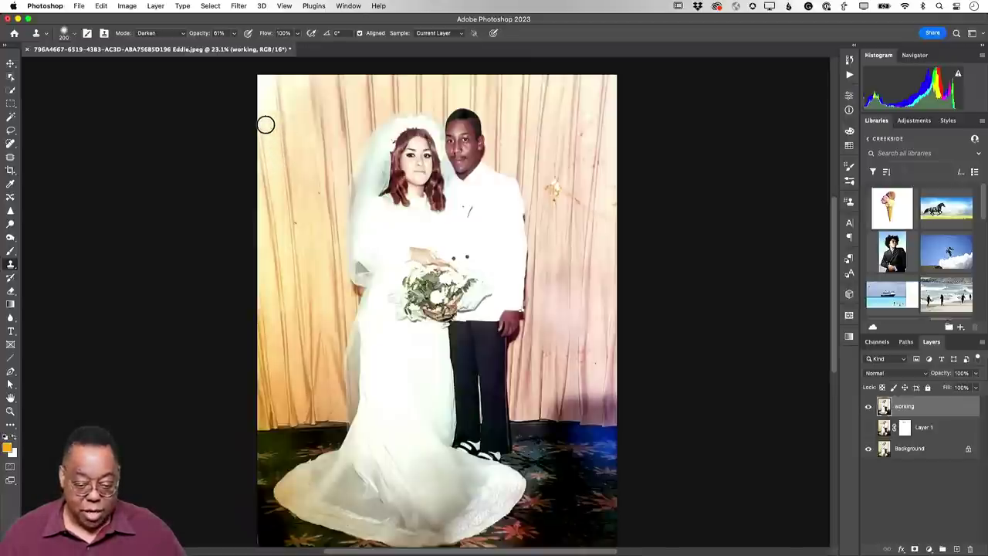
pyautogui.moveTo(267, 103)
pyautogui.mouseDown()
pyautogui.moveTo(265, 80)
pyautogui.moveTo(266, 105)
pyautogui.mouseUp()
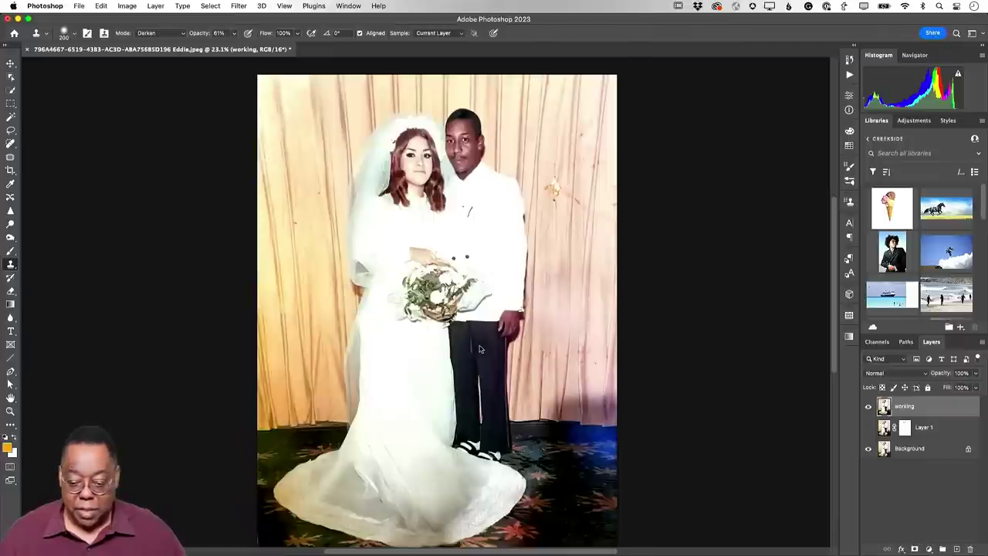
pyautogui.moveTo(479, 347); pyautogui.dragTo(485, 382)
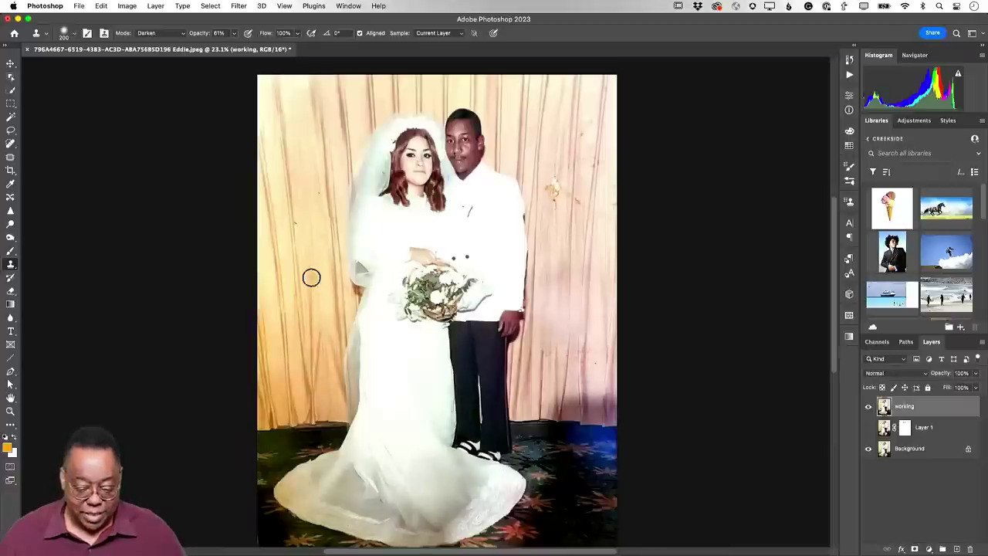
# Resample clean curtain and clone over the remaining streaks on the left and upper-left curtain.
pyautogui.press('alt')
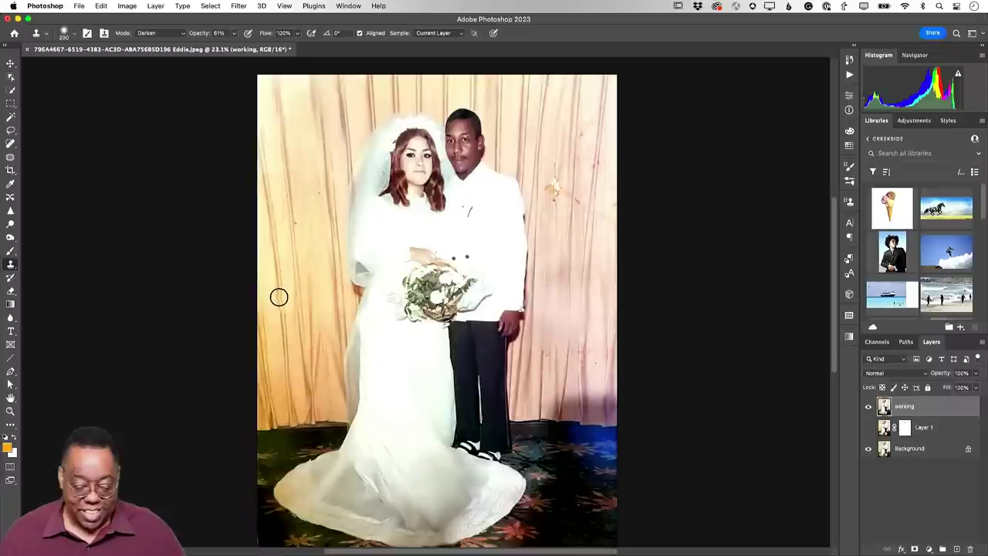
pyautogui.moveTo(281, 301)
pyautogui.mouseDown()
pyautogui.moveTo(282, 324)
pyautogui.moveTo(285, 290)
pyautogui.mouseUp()
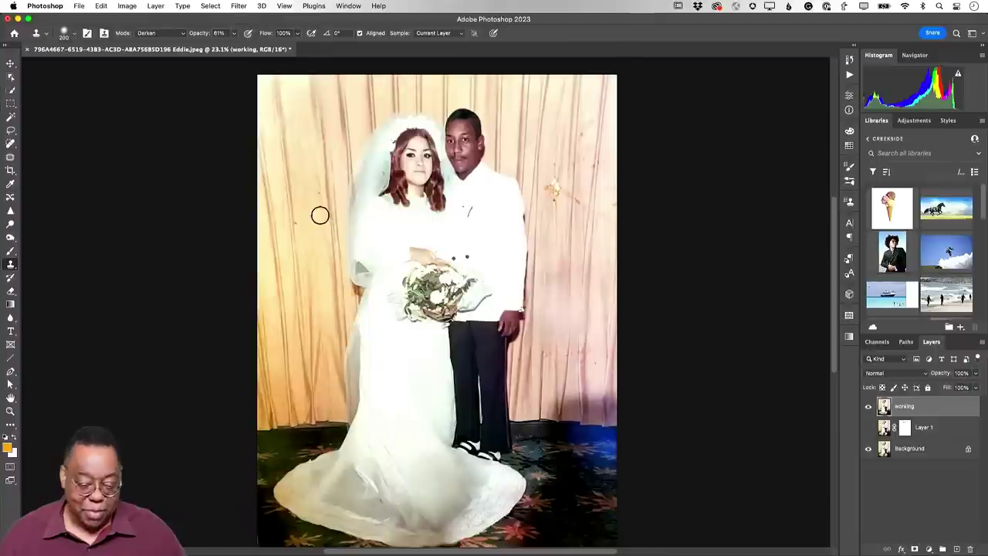
pyautogui.keyDown('alt'); pyautogui.click(305, 149); pyautogui.keyUp('alt')
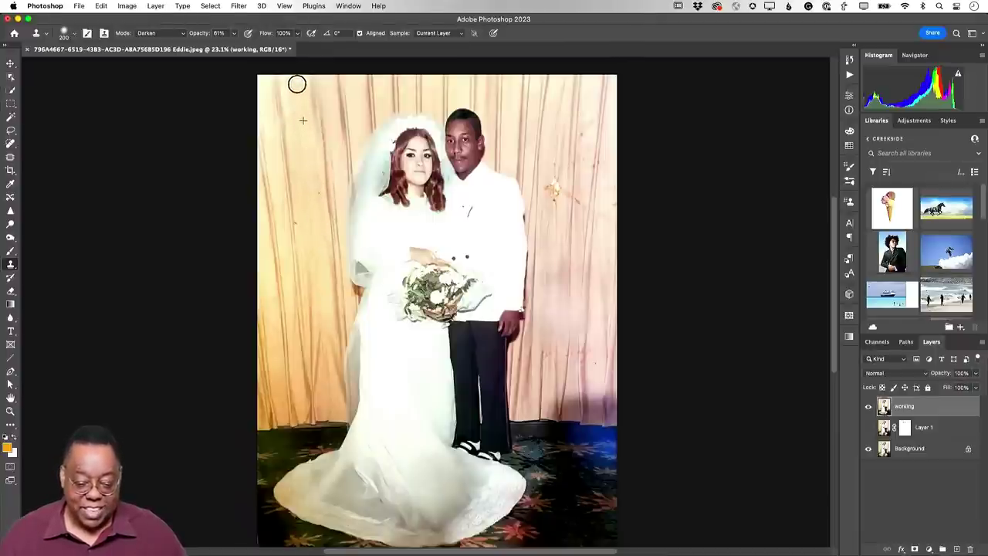
pyautogui.click(297, 112)
pyautogui.moveTo(298, 112)
pyautogui.mouseDown()
pyautogui.moveTo(286, 93)
pyautogui.moveTo(293, 118)
pyautogui.moveTo(301, 84)
pyautogui.moveTo(308, 173)
pyautogui.mouseUp()
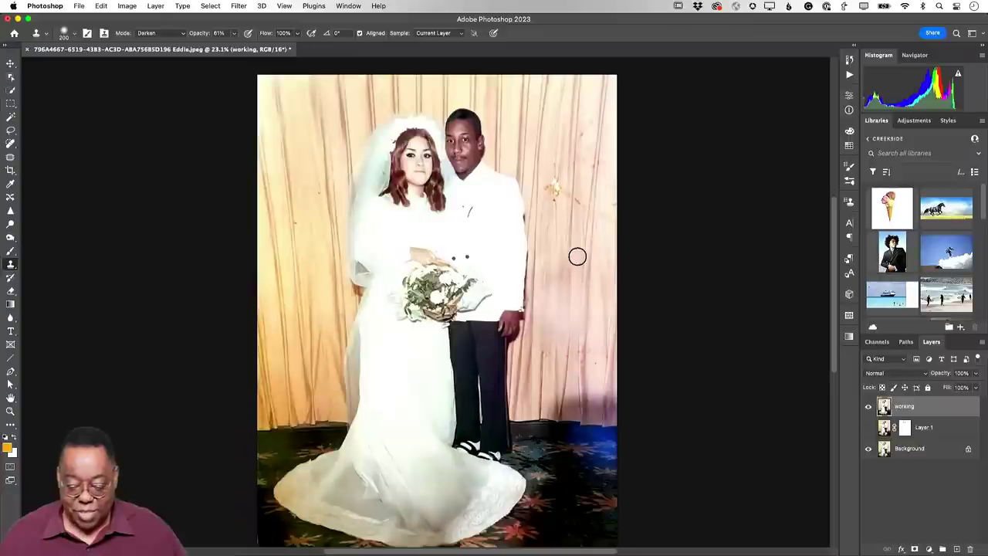
# Select the clean left curtain strip with Rectangular Marquee and copy it to a new Layer 2.
pyautogui.click(11, 106)
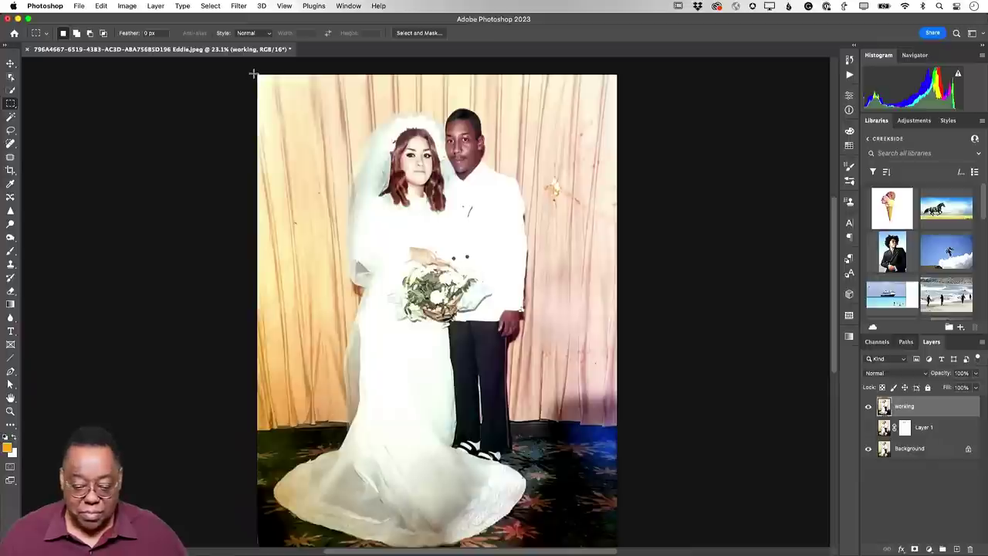
pyautogui.moveTo(253, 71); pyautogui.dragTo(340, 424)
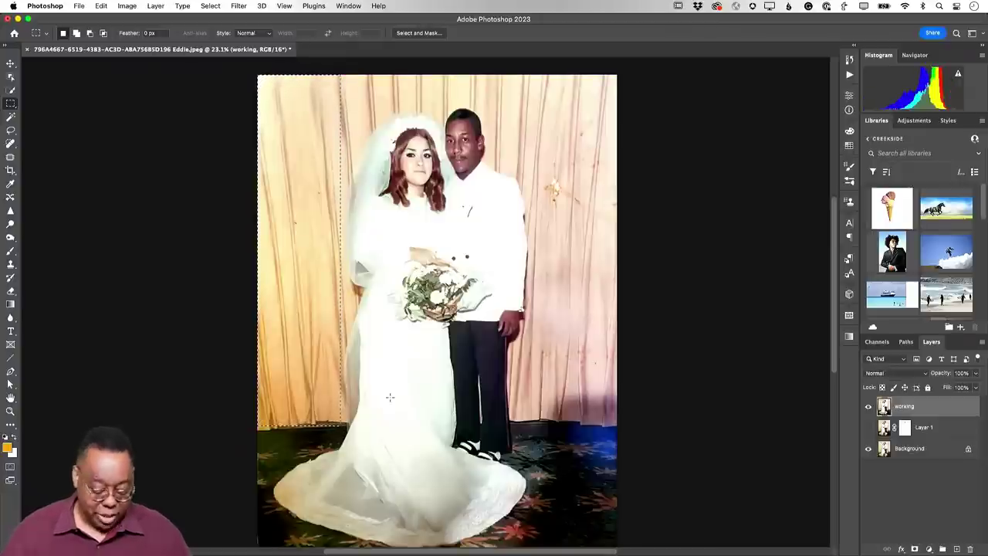
pyautogui.press('super+j')
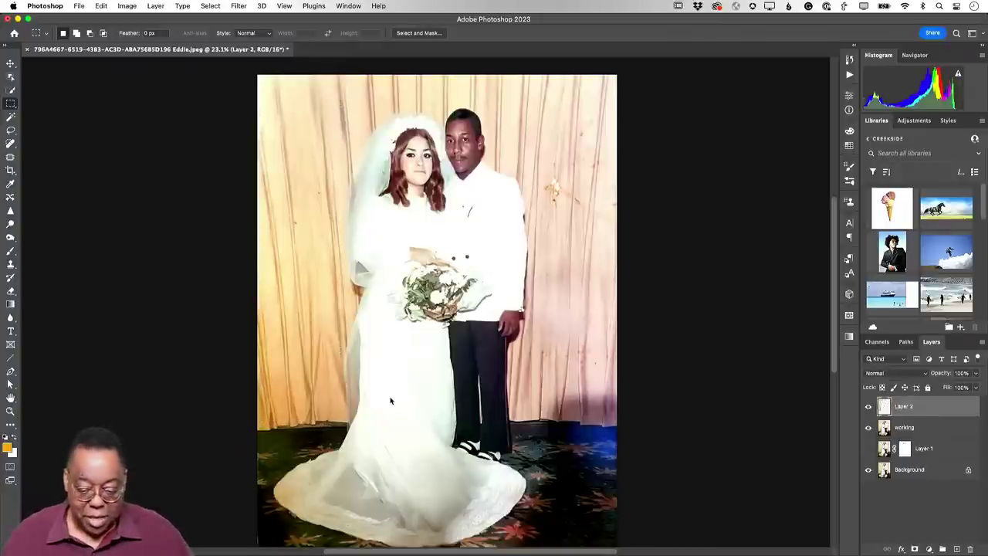
pyautogui.keyDown('alt'); pyautogui.click(868, 407); pyautogui.keyUp('alt')
pyautogui.keyDown('alt'); pyautogui.click(867, 409); pyautogui.keyUp('alt')
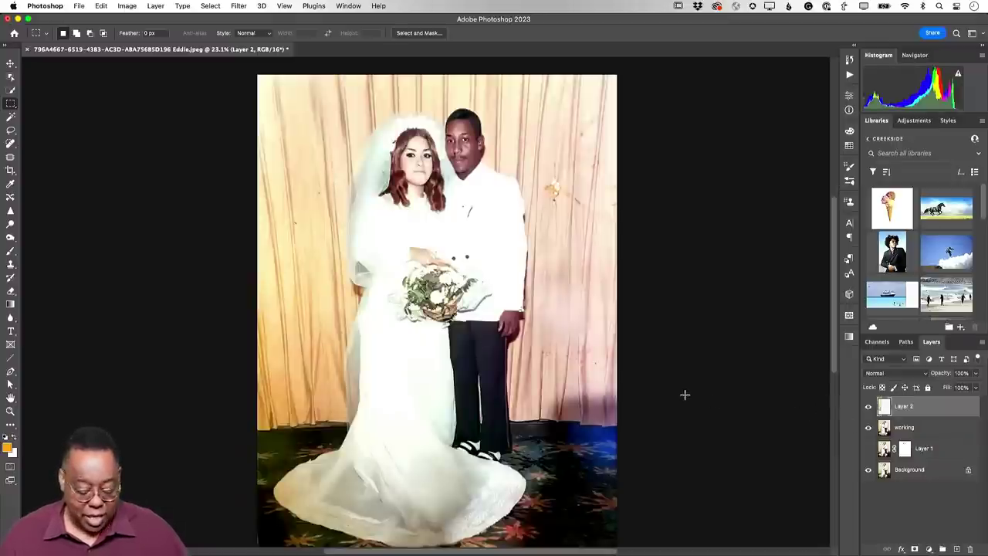
pyautogui.press('super+t')
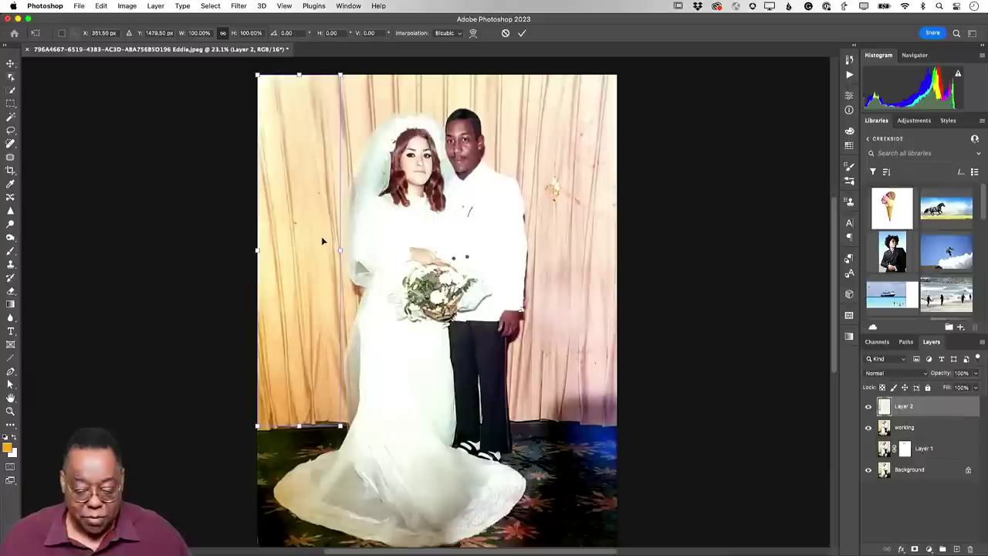
# Flip the copied curtain strip horizontally and place it over the photo's right side.
pyautogui.rightClick(322, 241)
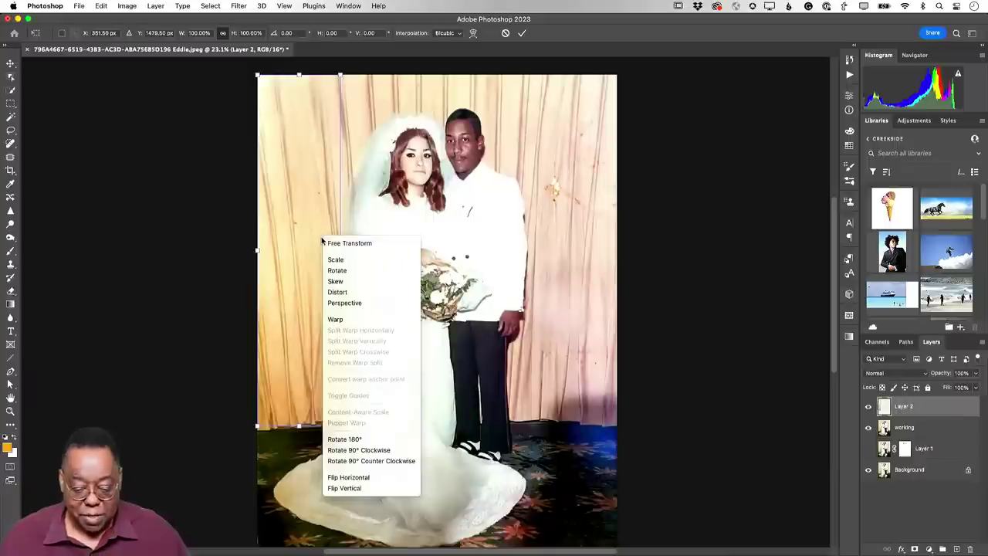
pyautogui.click(367, 478)
pyautogui.moveTo(291, 280); pyautogui.dragTo(568, 288)
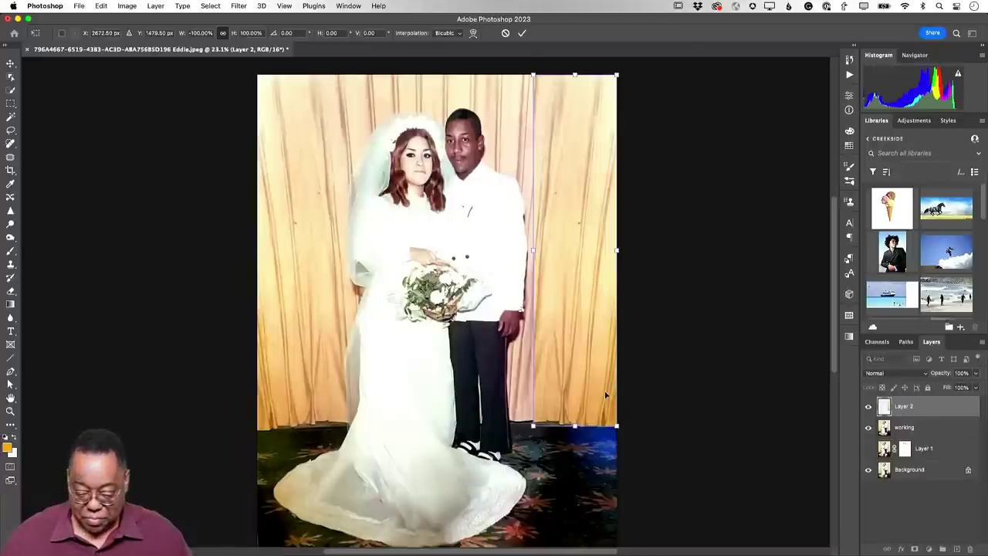
pyautogui.press('Return')
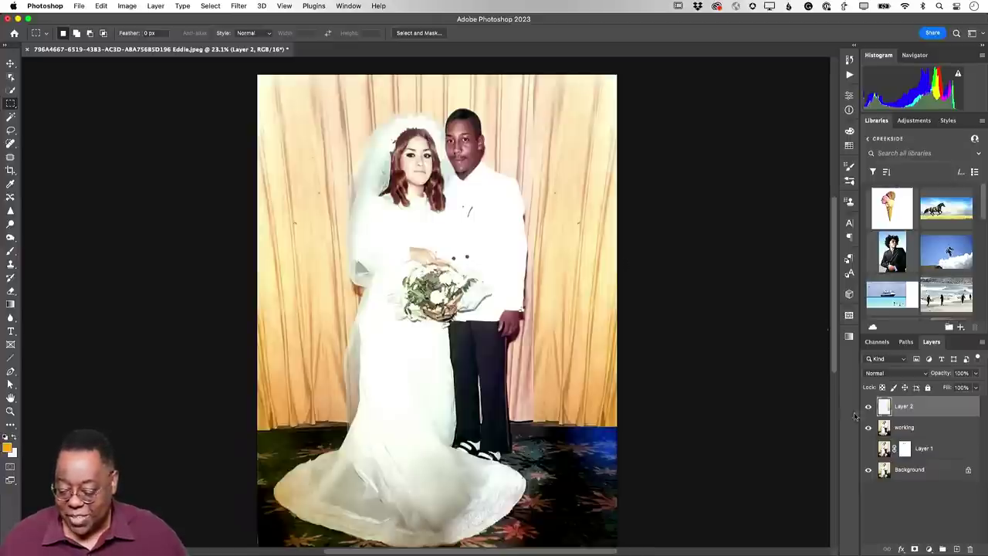
# Add a Hue/Saturation adjustment clipped to Layer 2 with Hue -8 and Saturation -31.
pyautogui.click(929, 548)
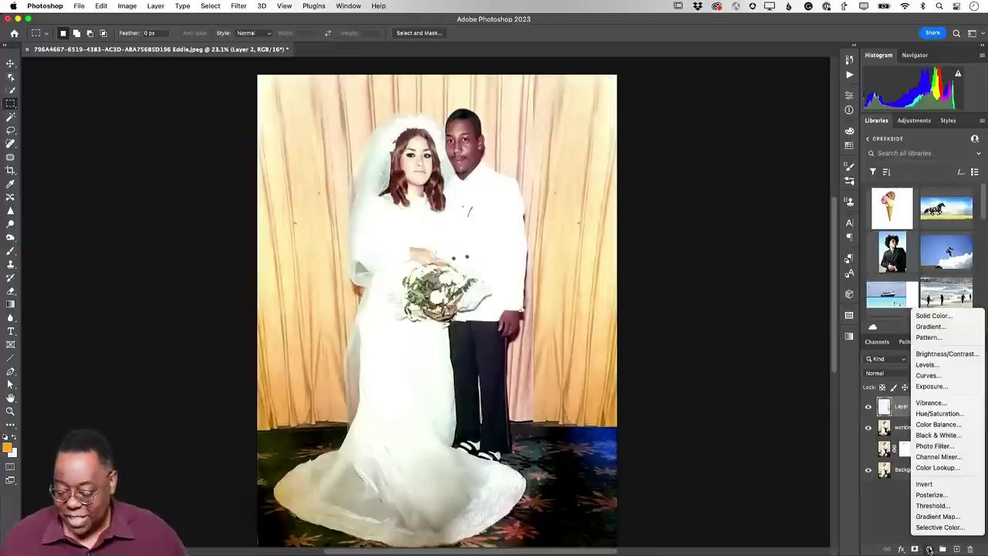
pyautogui.click(926, 415)
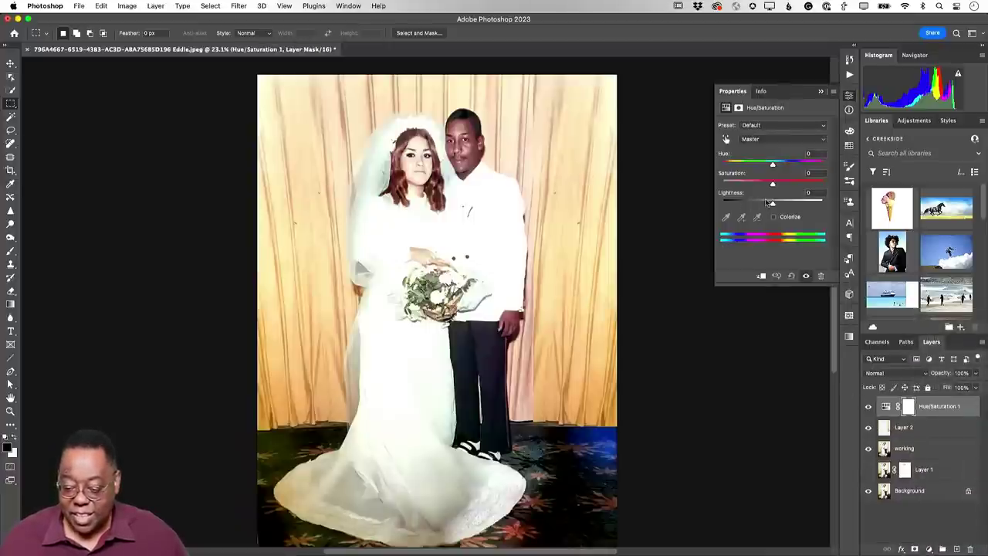
pyautogui.moveTo(773, 164); pyautogui.dragTo(774, 170)
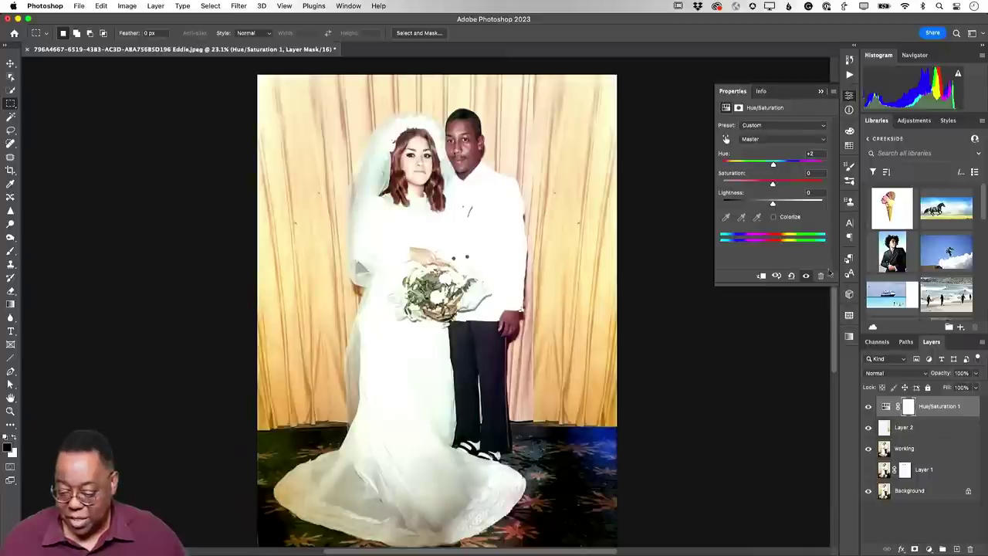
pyautogui.keyDown('alt'); pyautogui.click(914, 415); pyautogui.keyUp('alt')
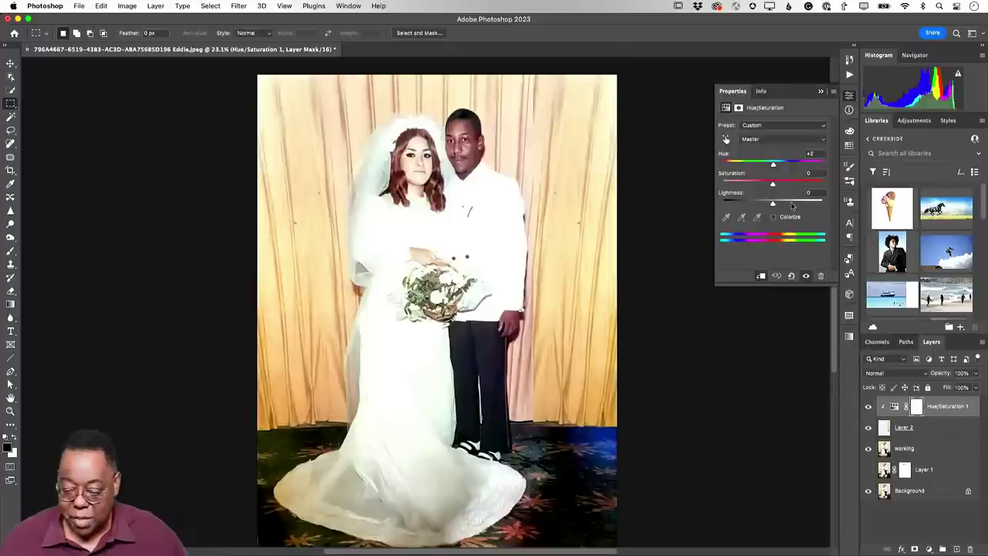
pyautogui.moveTo(774, 167)
pyautogui.mouseDown()
pyautogui.moveTo(767, 185)
pyautogui.moveTo(753, 186)
pyautogui.moveTo(779, 169)
pyautogui.moveTo(769, 173)
pyautogui.mouseUp()
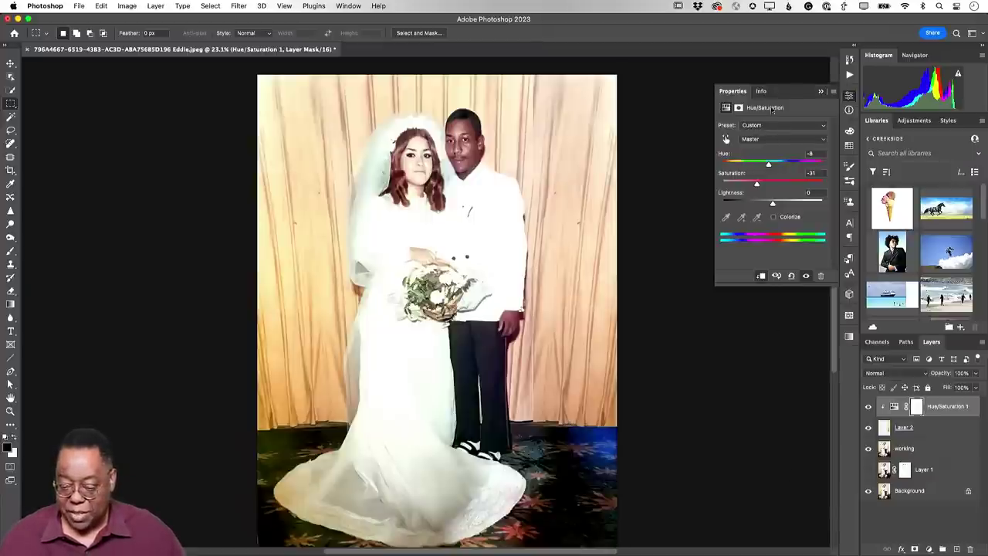
pyautogui.click(821, 93)
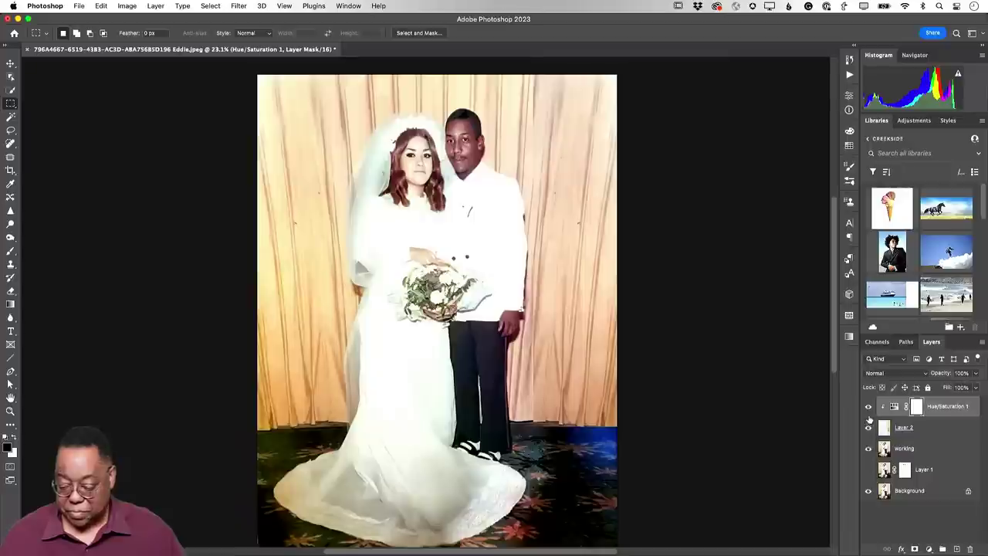
# Compare the retouching layers on and off, then save the wedding photo as a PSD and close it.
pyautogui.moveTo(868, 406); pyautogui.dragTo(872, 448)
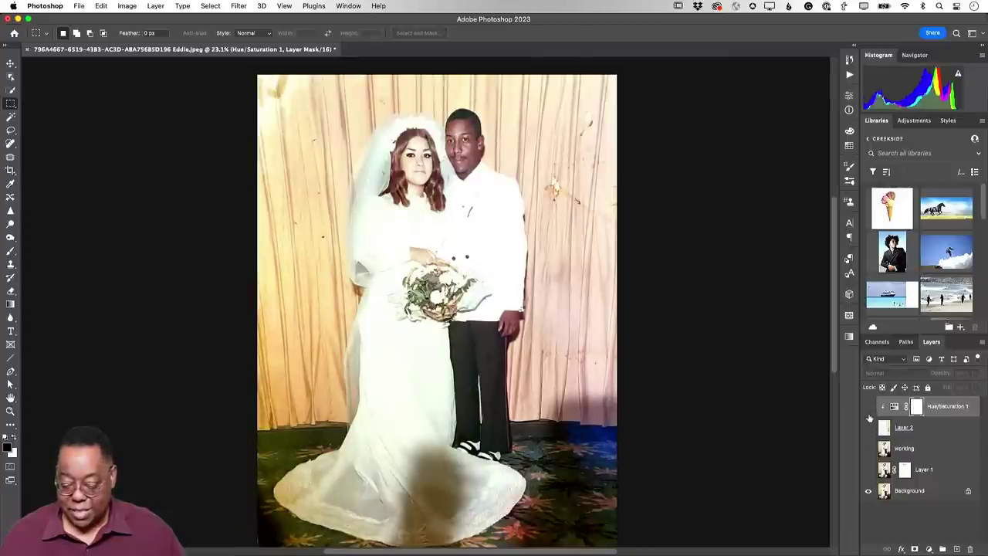
pyautogui.moveTo(869, 407); pyautogui.dragTo(868, 446)
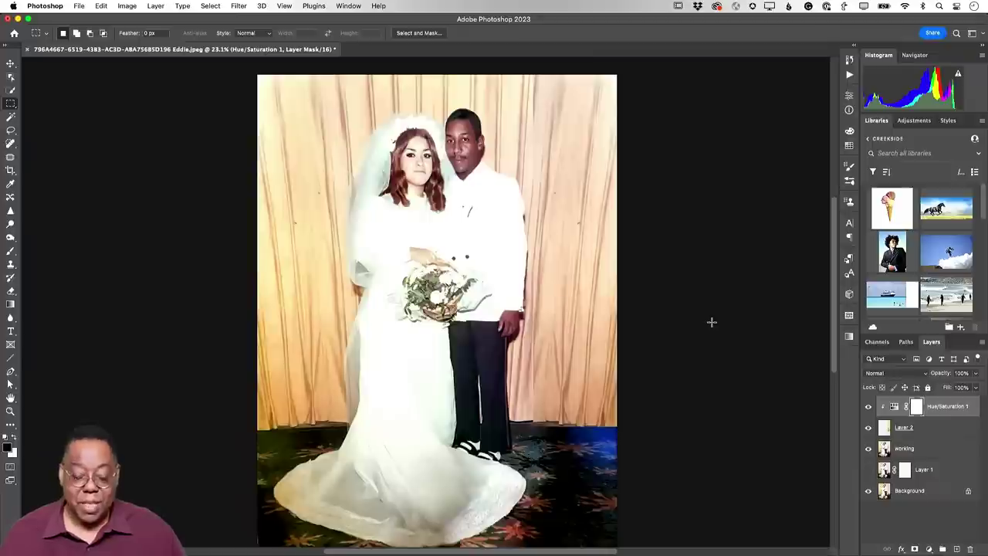
pyautogui.press('super+s')
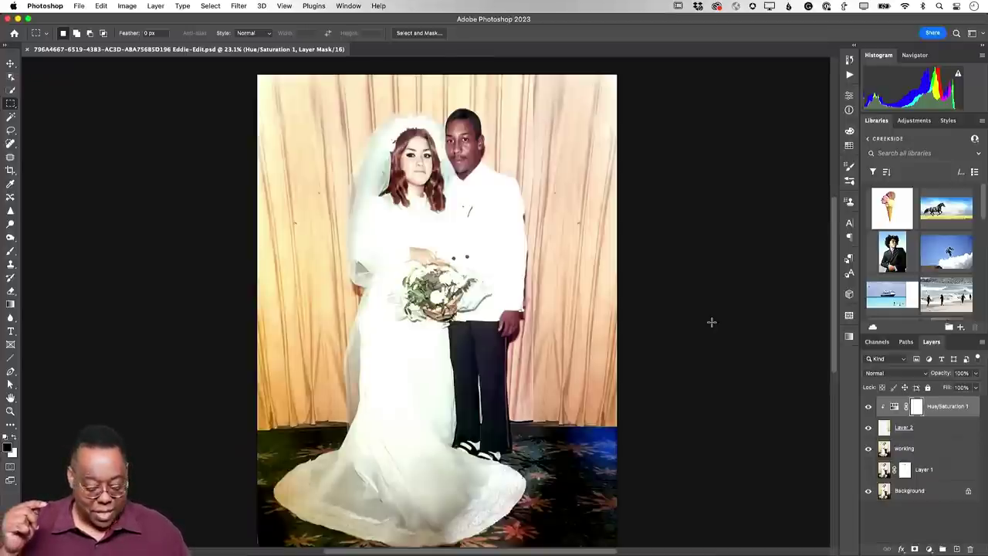
pyautogui.press('super+w')
pyautogui.press('super+Tab')
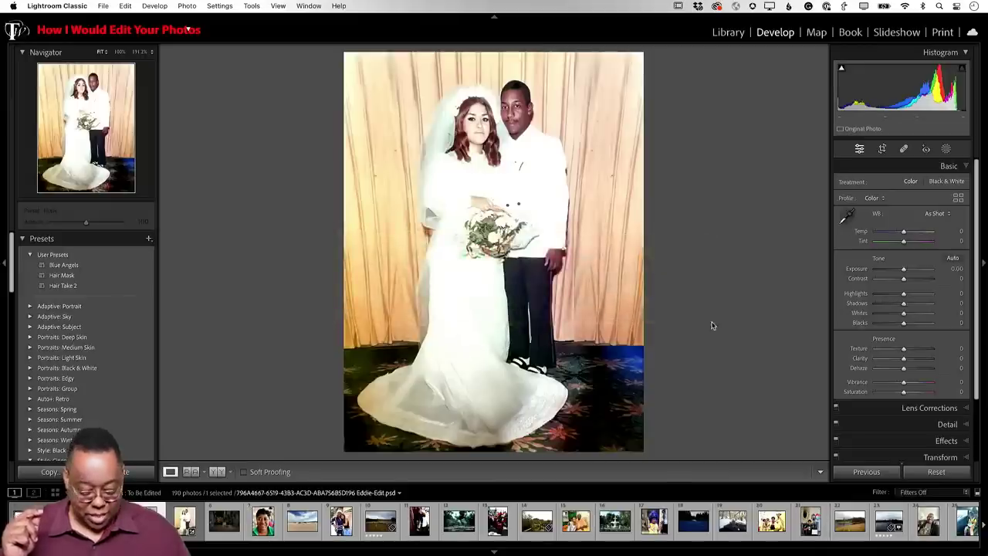
# Preview the wedding JPEG full screen, then reset its Develop settings to the original.
pyautogui.press('f')
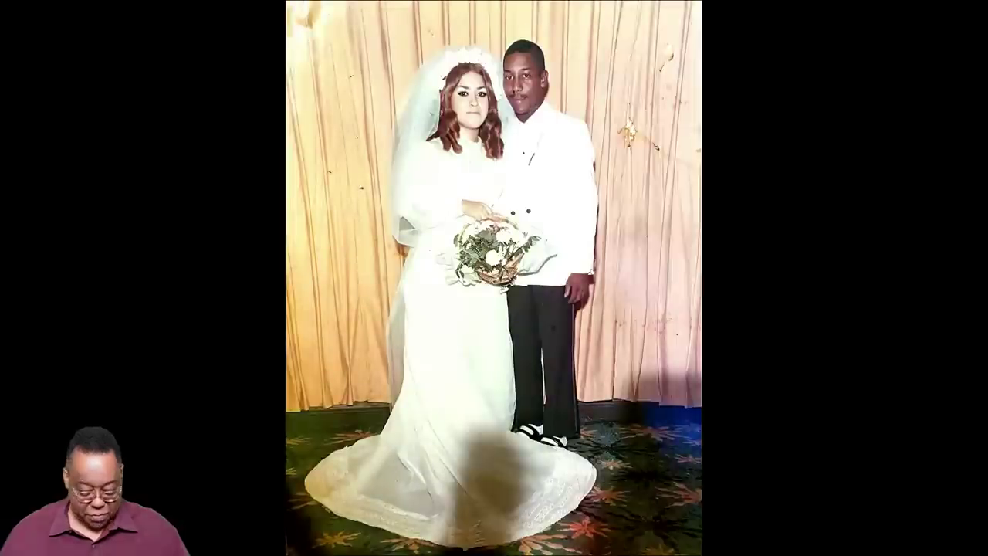
pyautogui.press('Escape')
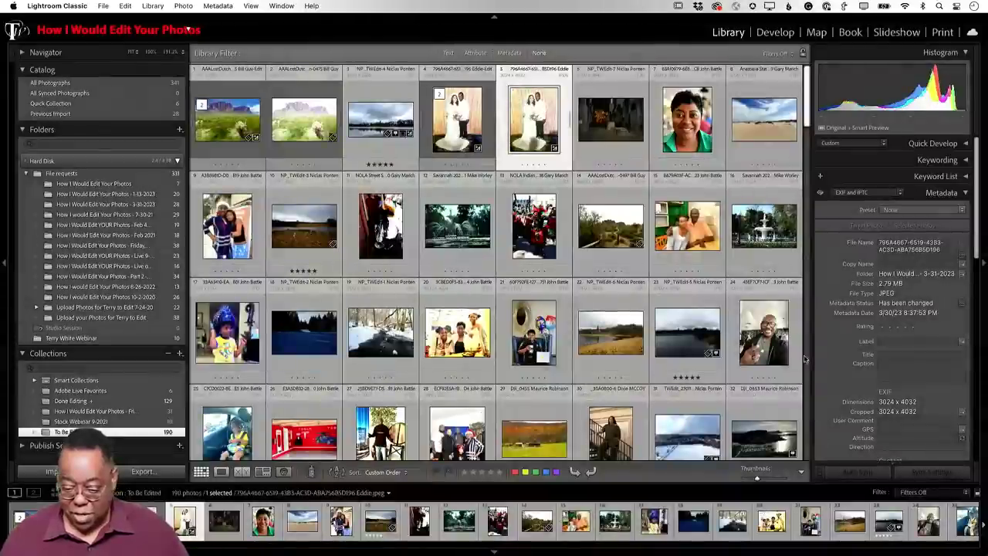
pyautogui.press('d')
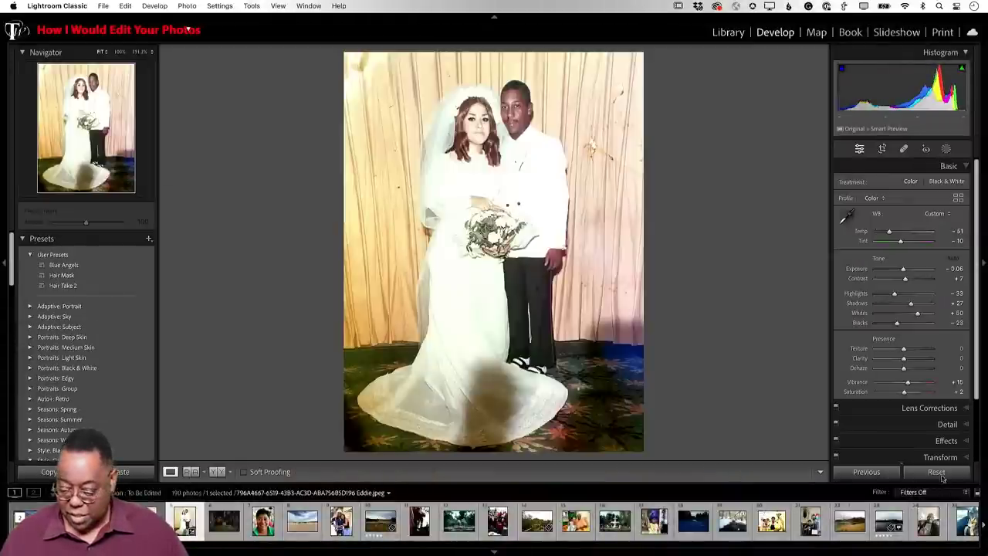
pyautogui.click(936, 471)
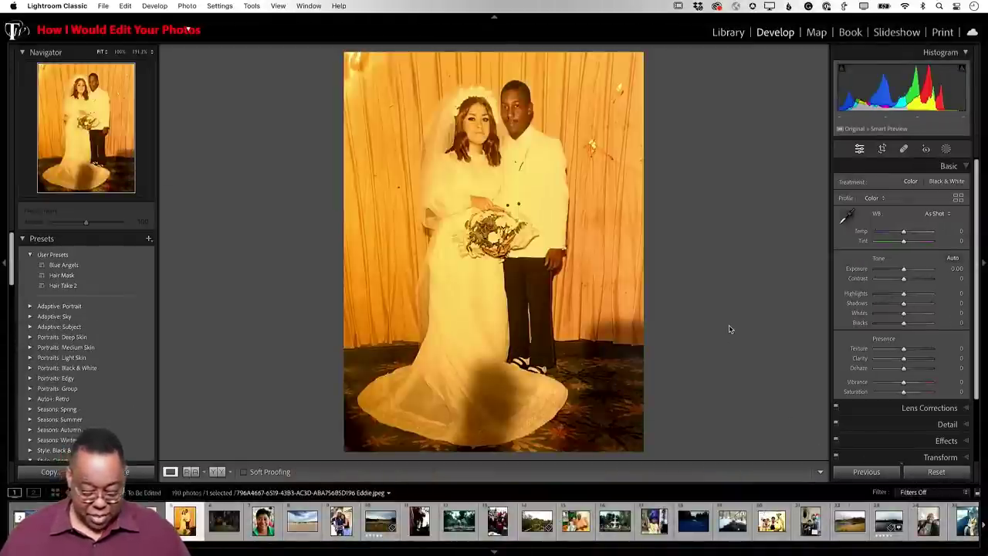
# Compare the warm original with the colour-corrected version full screen, then return to the grid.
pyautogui.press('f')
pyautogui.hotkey('ctrl', 'z')
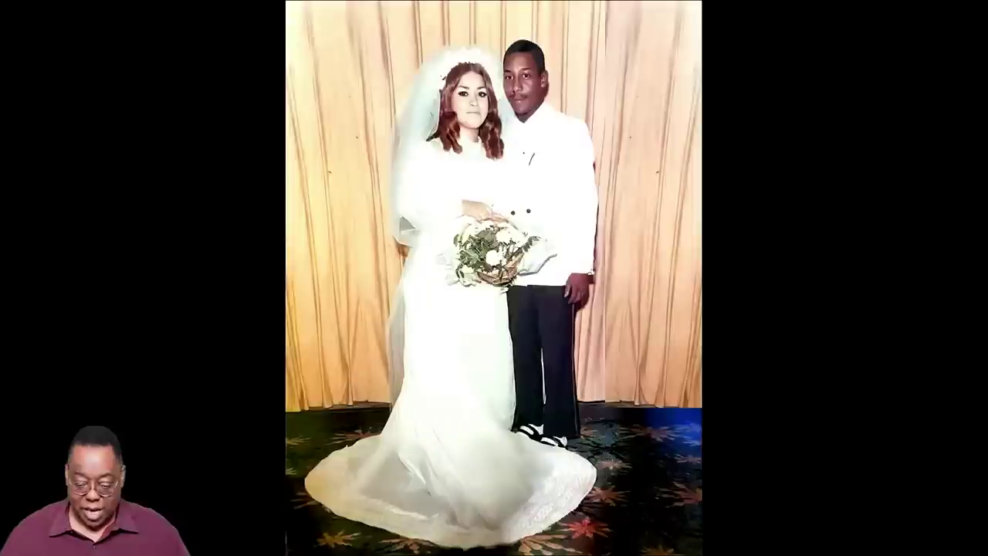
pyautogui.hotkey('ctrl', 'shift', 'z')
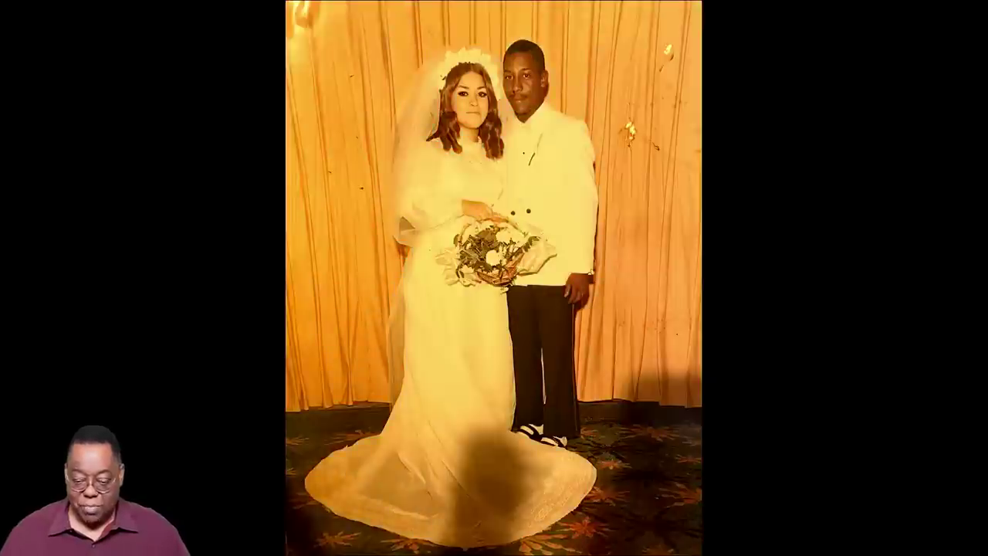
pyautogui.hotkey('ctrl', 'z')
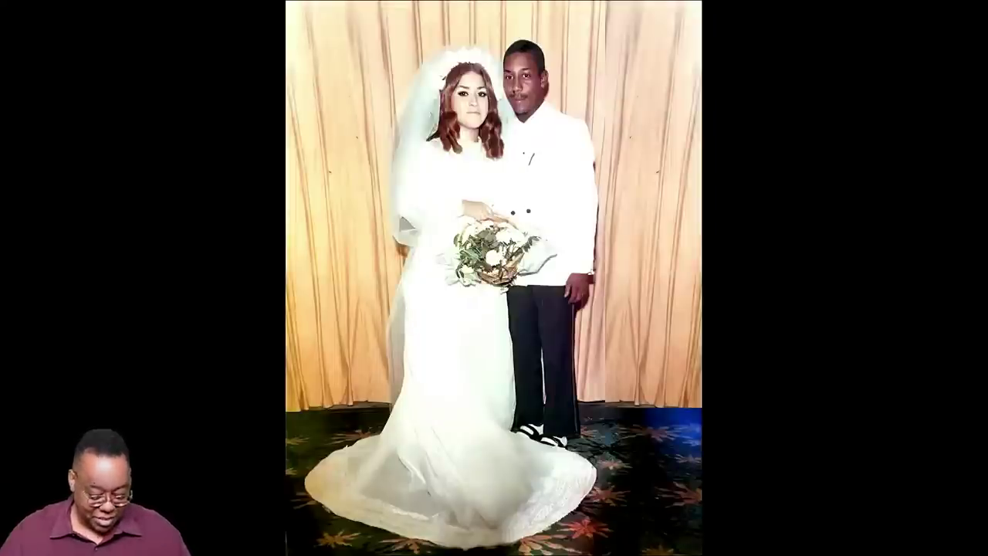
pyautogui.press('Escape')
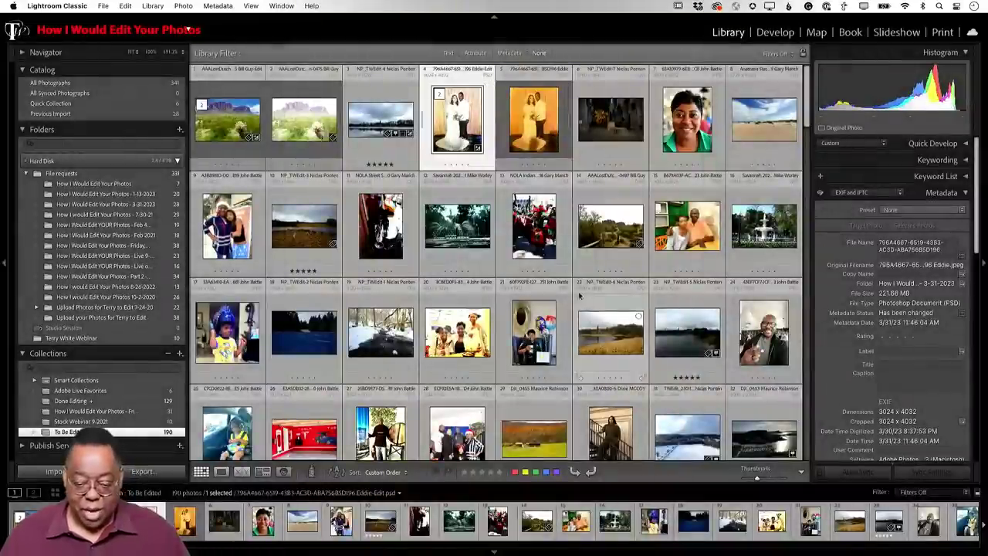
pyautogui.scroll(-1, 494, 193)
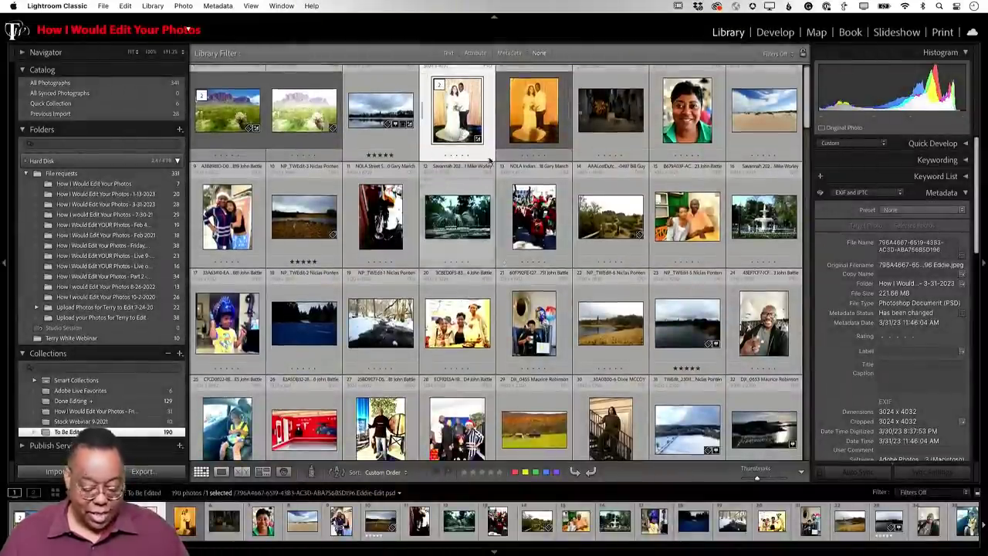
pyautogui.press('super+e')
# Cancel the Photoshop edit of the wedding photo and enlarge the dark church interior photo.
pyautogui.click(444, 219)
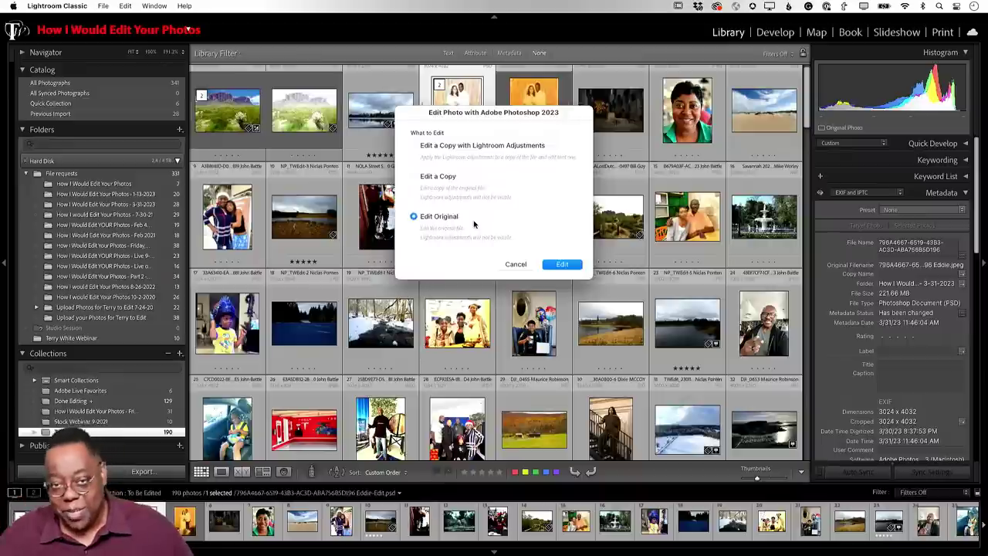
pyautogui.click(514, 264)
pyautogui.click(525, 123)
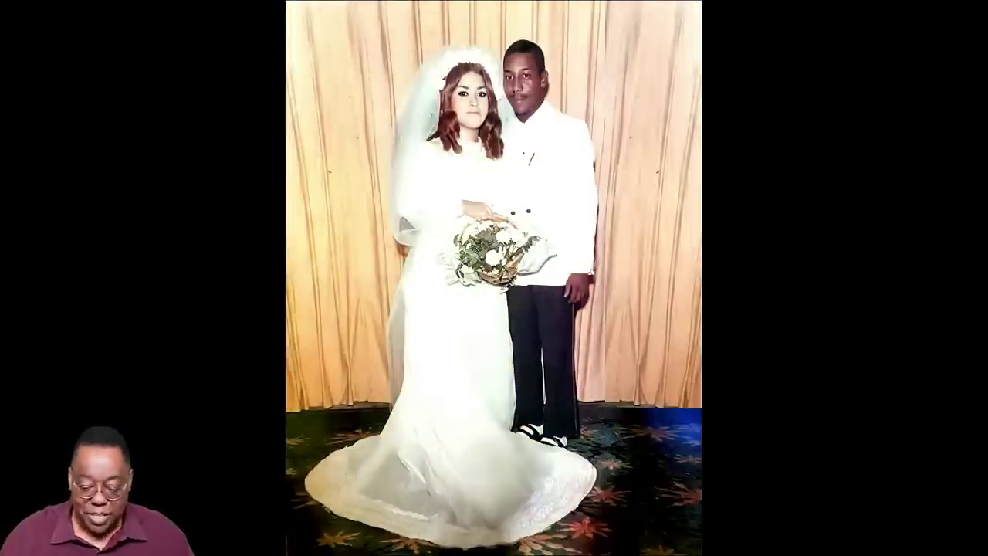
pyautogui.press('Escape')
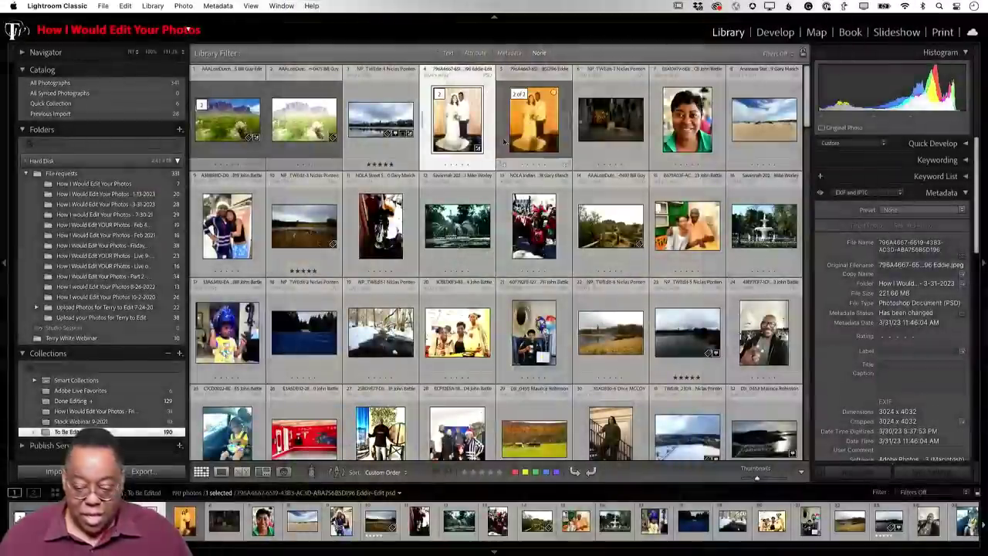
pyautogui.doubleClick(595, 123)
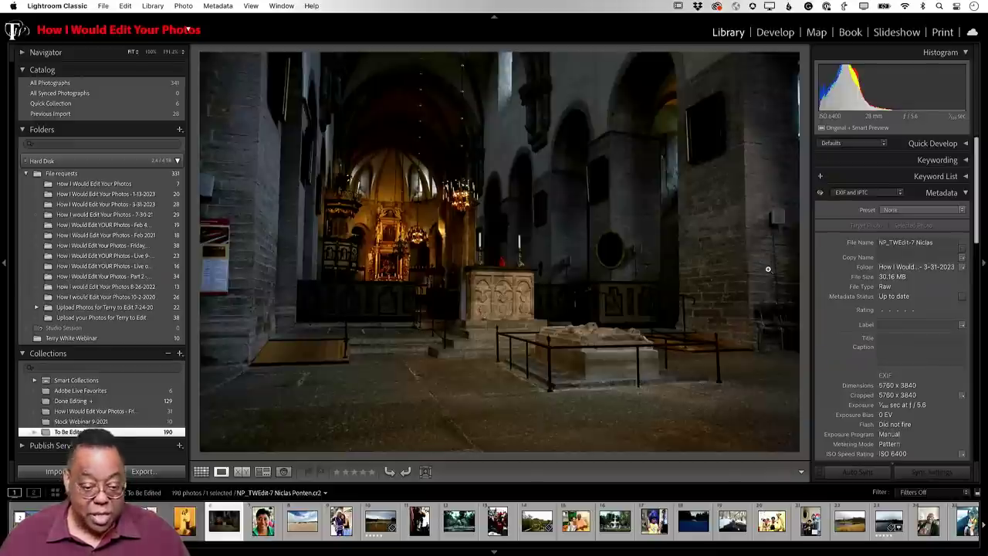
# Switch the church interior photo's profile to Adobe Landscape in Develop.
pyautogui.press('d')
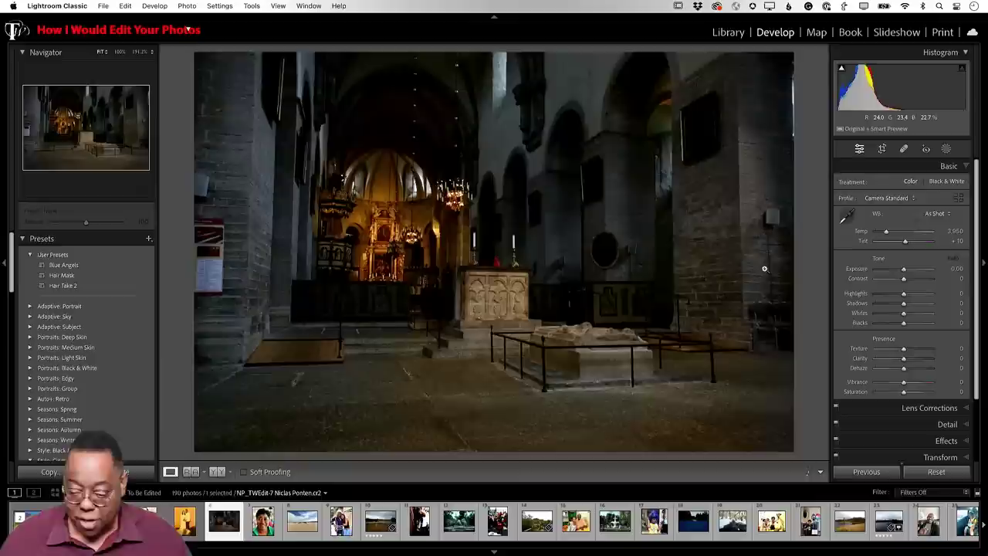
pyautogui.click(903, 199)
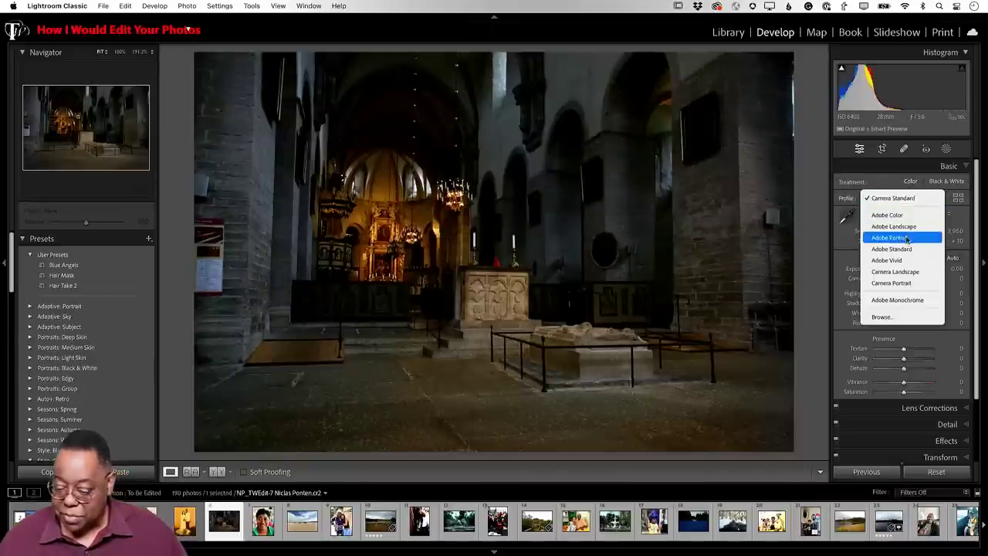
pyautogui.click(912, 227)
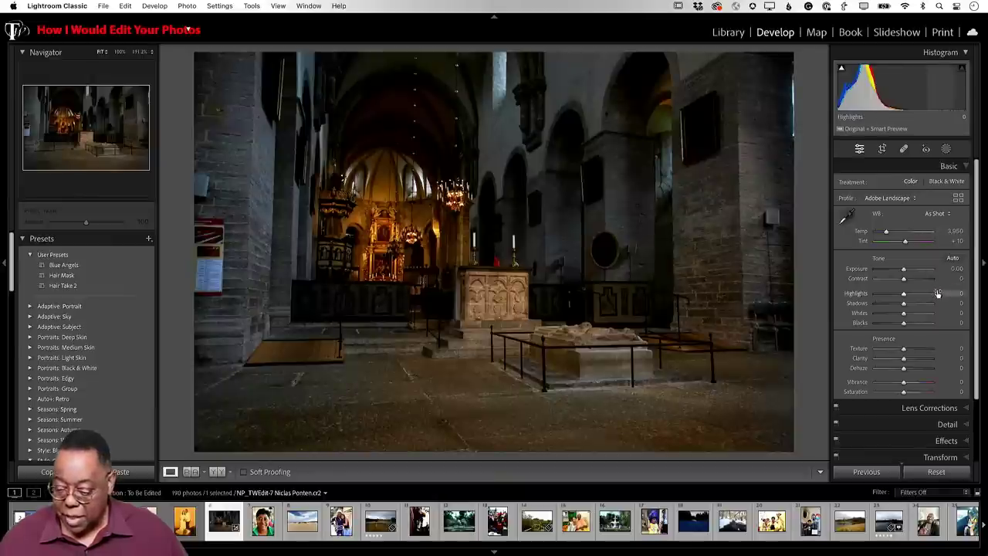
pyautogui.click(935, 406)
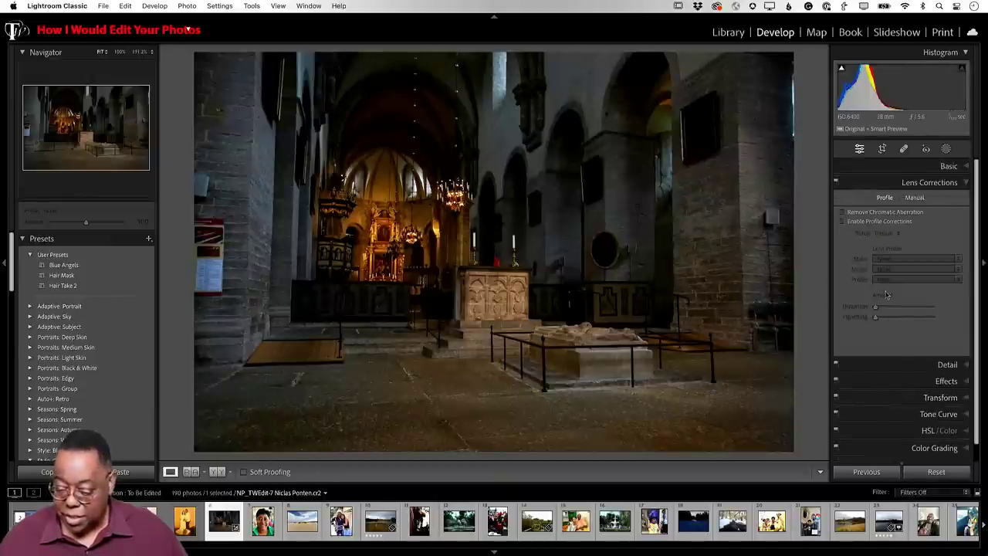
# Enable lens profile corrections, apply Auto tone, and lower Exposure to +0.35.
pyautogui.click(842, 222)
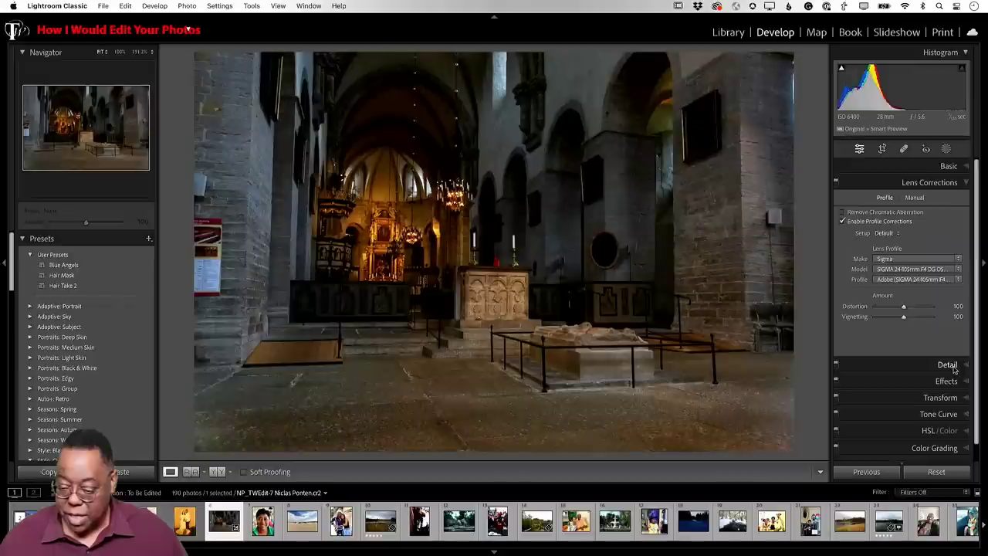
pyautogui.click(949, 166)
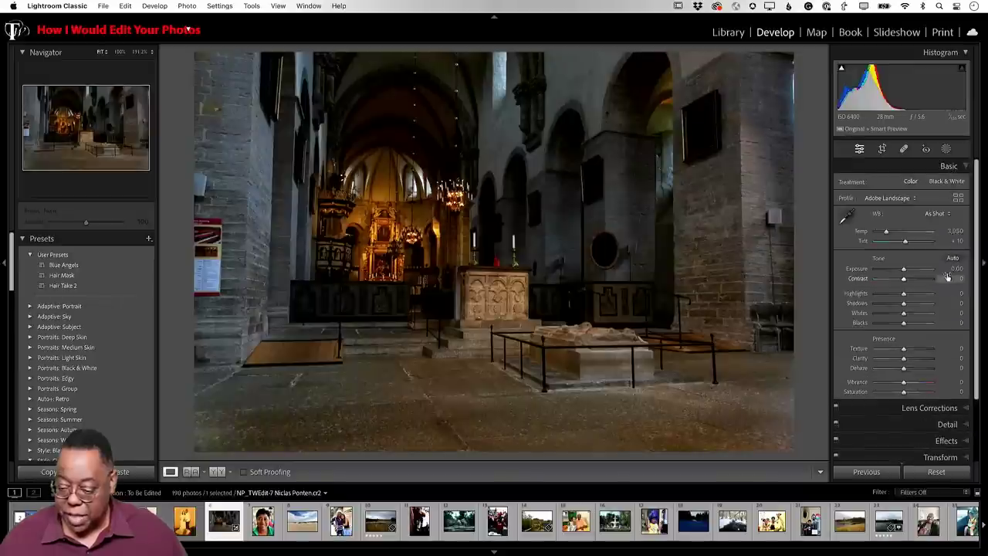
pyautogui.click(952, 258)
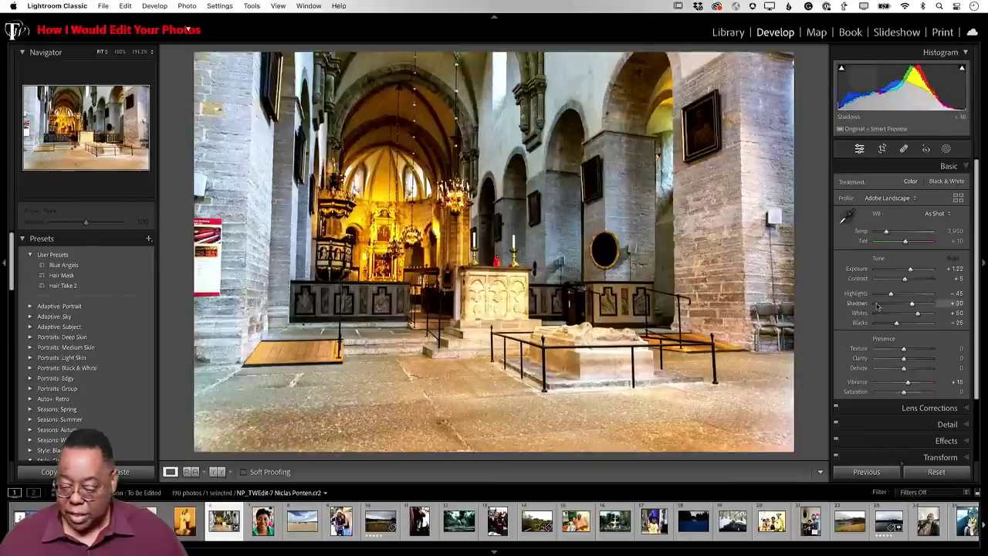
pyautogui.moveTo(910, 270); pyautogui.dragTo(905, 272)
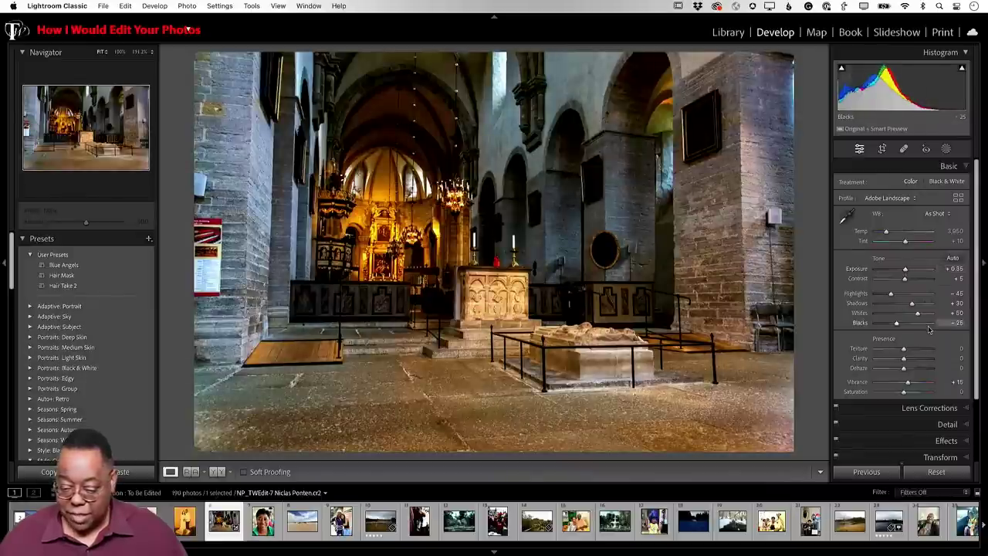
pyautogui.scroll(-5, 930, 332)
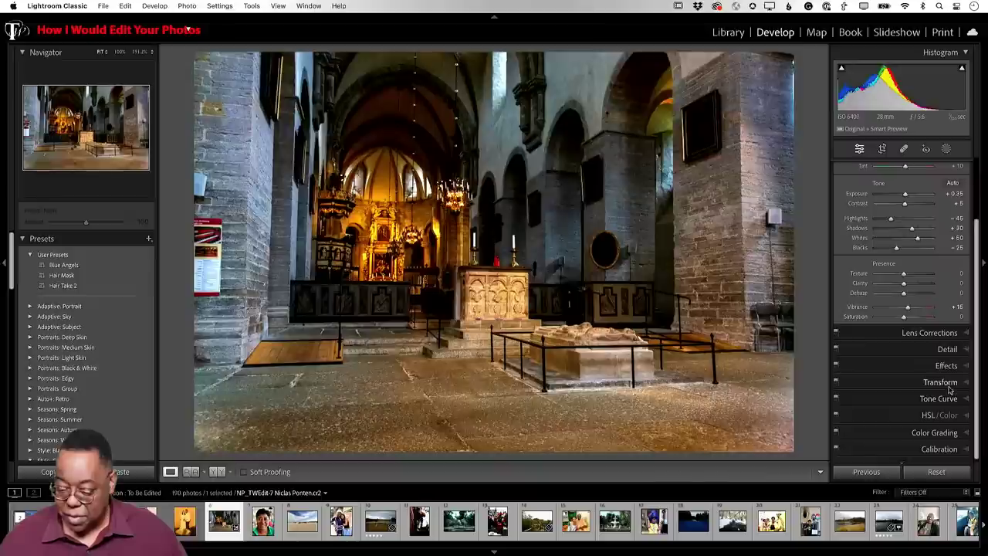
# Apply Upright Auto perspective correction, comparing it against Off, so the pillars stand straight.
pyautogui.click(946, 383)
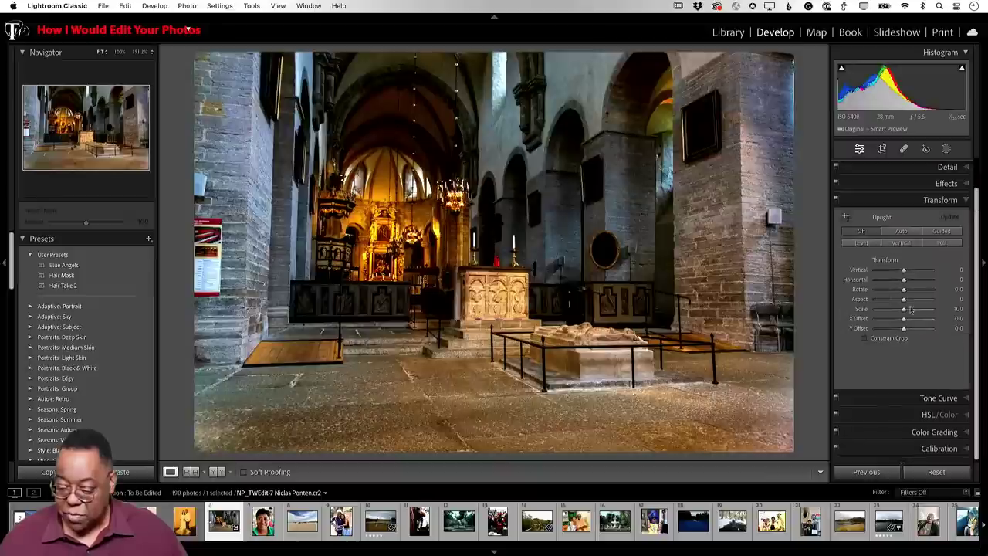
pyautogui.click(901, 231)
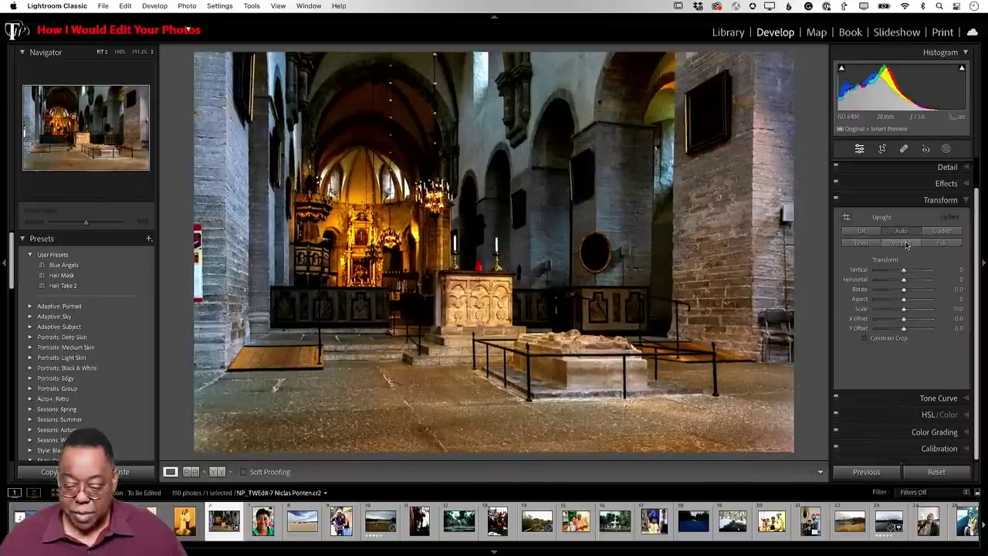
pyautogui.click(871, 231)
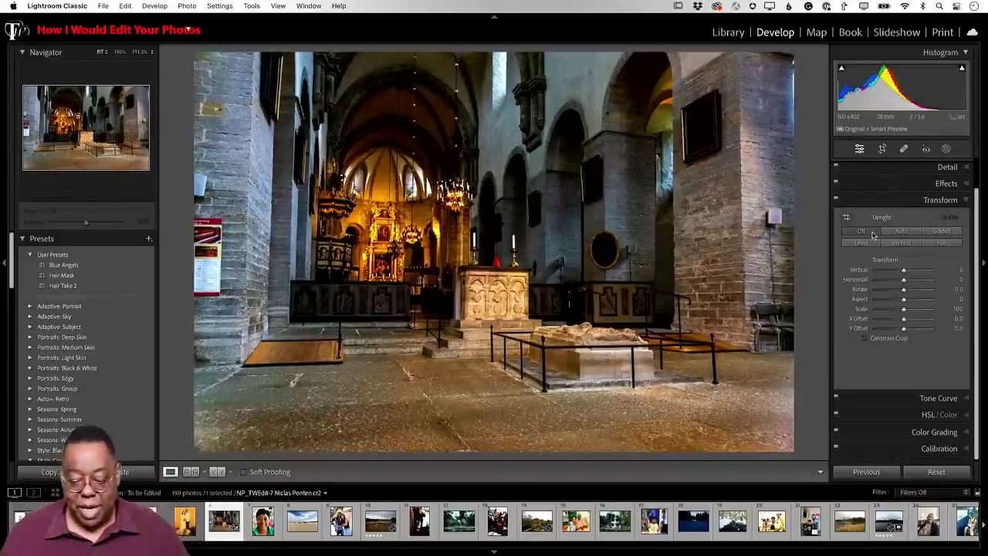
pyautogui.click(901, 231)
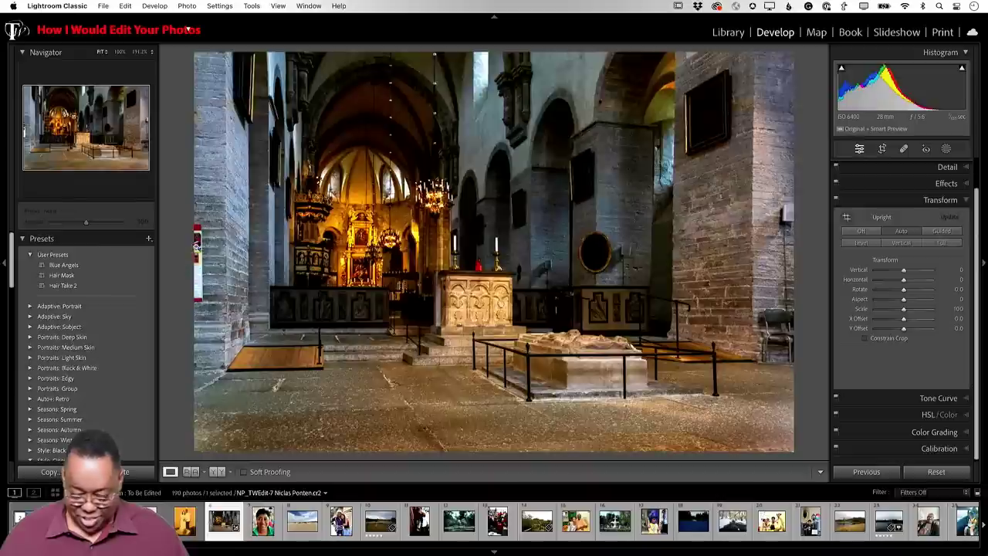
pyautogui.click(863, 231)
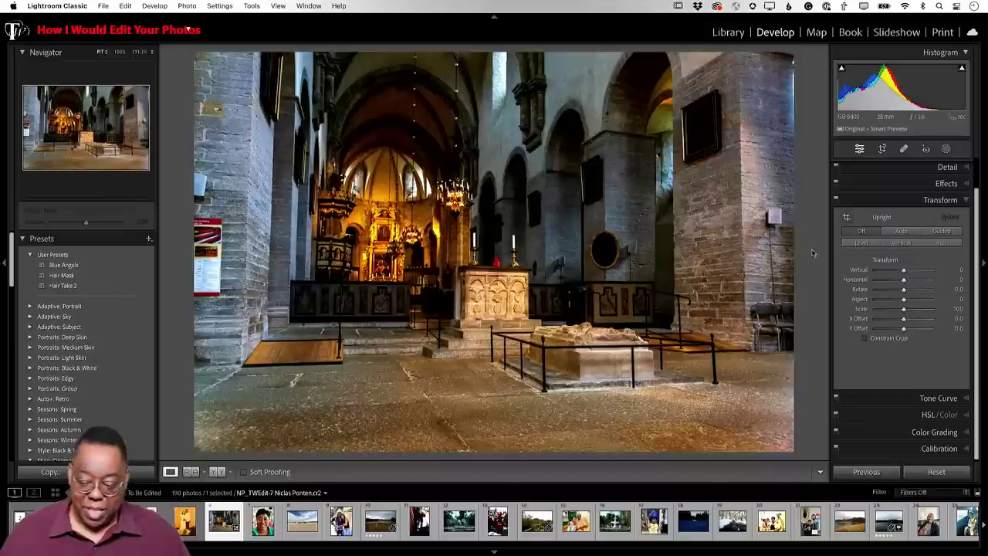
pyautogui.click(893, 232)
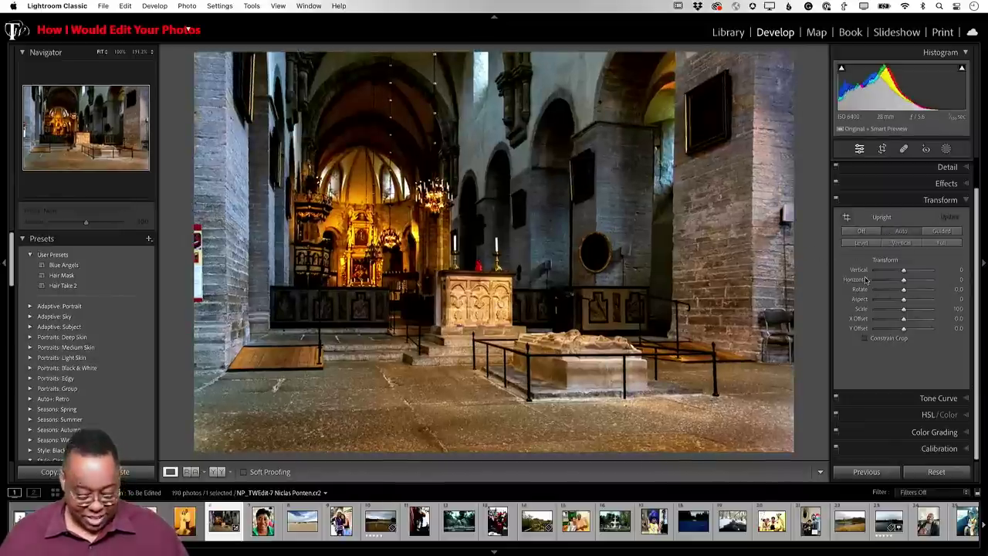
# Crop a little off the church photo's left and right edges and commit the crop.
pyautogui.press('r')
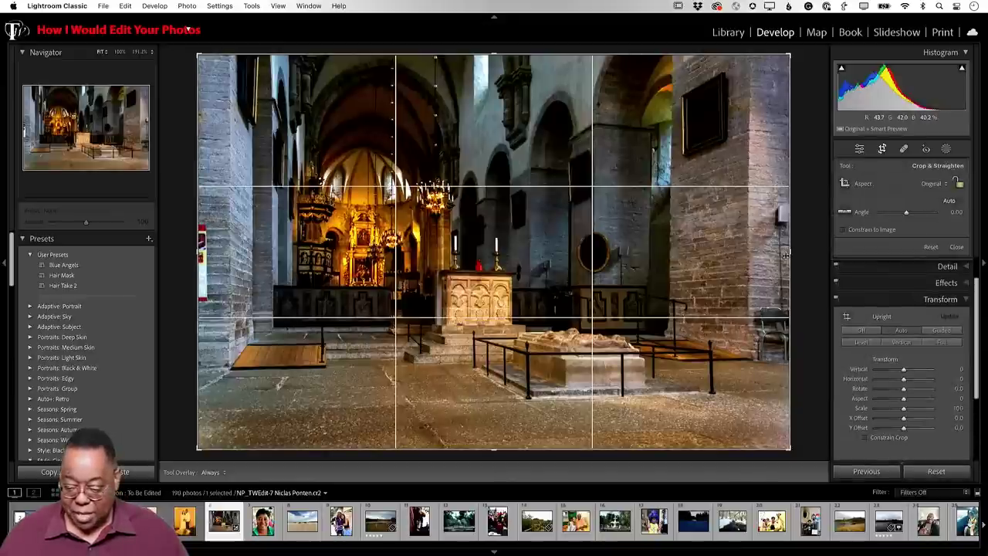
pyautogui.moveTo(787, 252); pyautogui.dragTo(780, 255)
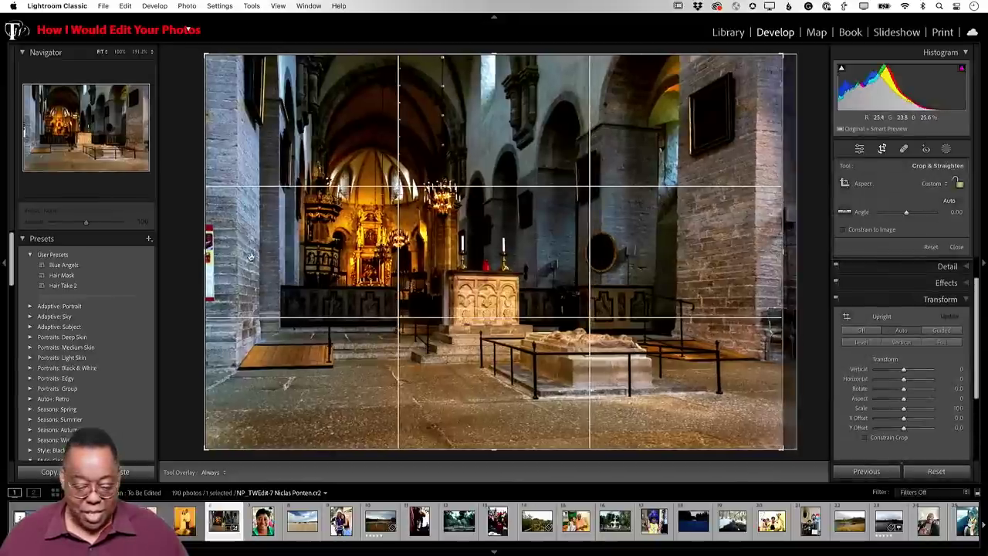
pyautogui.moveTo(205, 256); pyautogui.dragTo(213, 253)
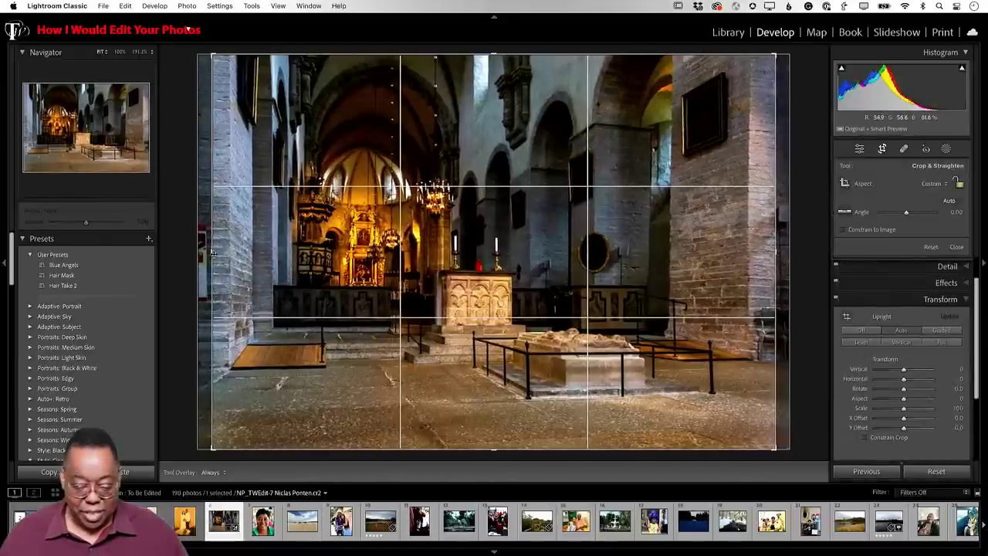
pyautogui.press('Return')
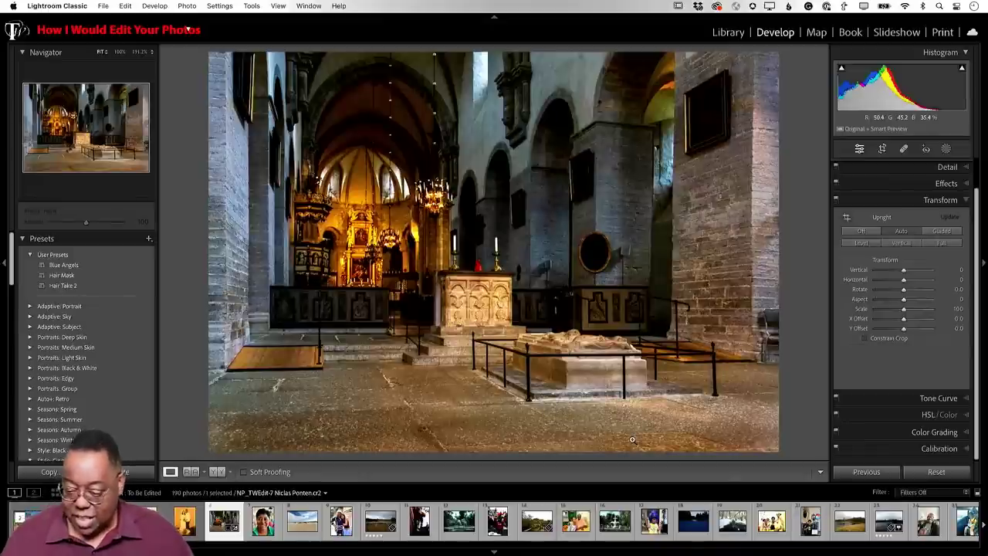
# Set Texture to +8 and zoom to 1:1 on the noisy right pillar.
pyautogui.click(947, 167)
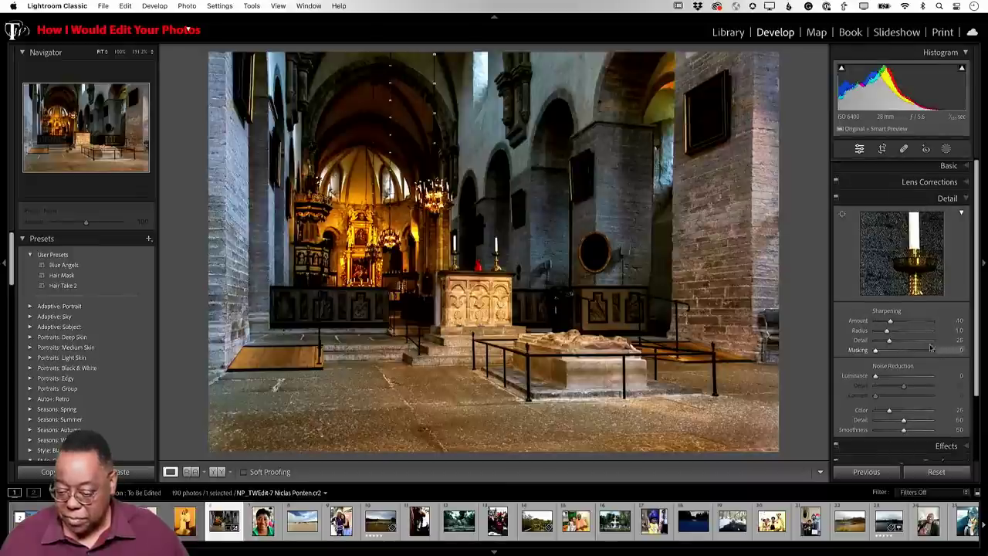
pyautogui.click(945, 166)
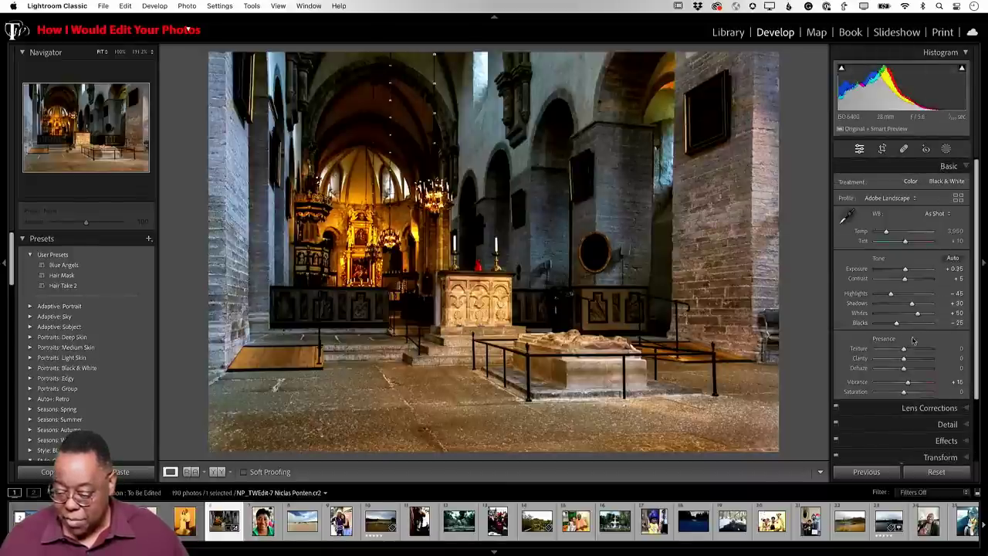
pyautogui.moveTo(907, 356); pyautogui.dragTo(908, 356)
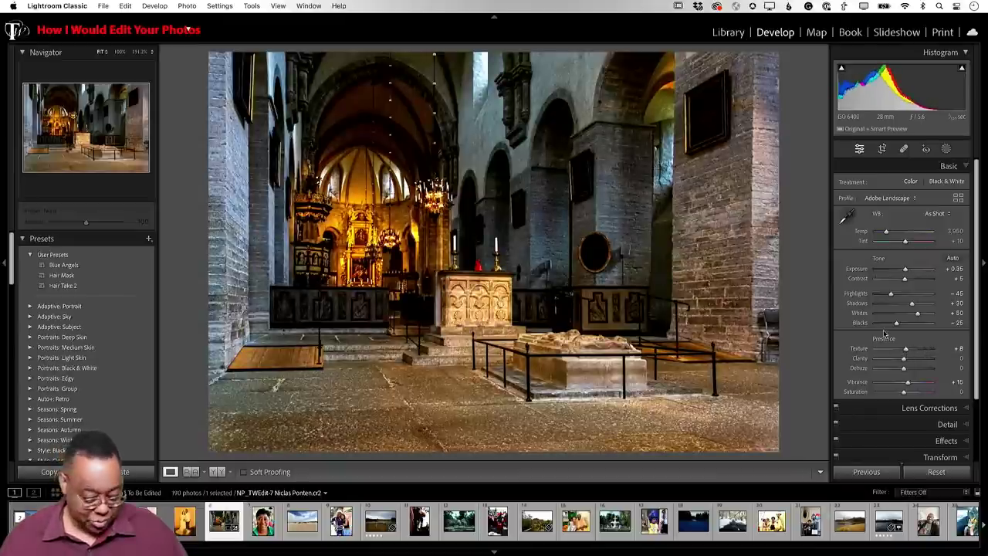
pyautogui.click(676, 227)
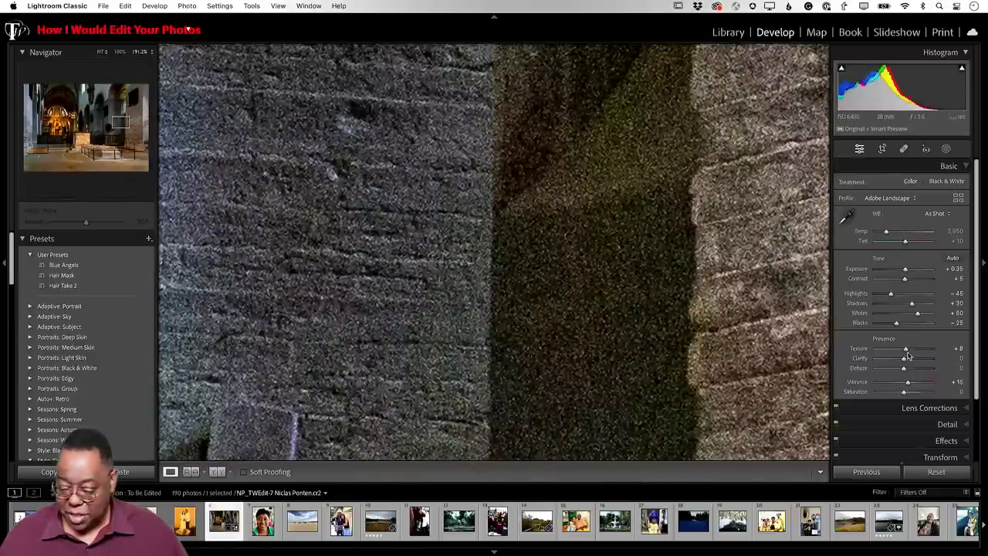
# Reset Texture toward zero and raise Luminance noise reduction to 35.
pyautogui.moveTo(906, 349)
pyautogui.mouseDown()
pyautogui.moveTo(931, 352)
pyautogui.moveTo(904, 351)
pyautogui.mouseUp()
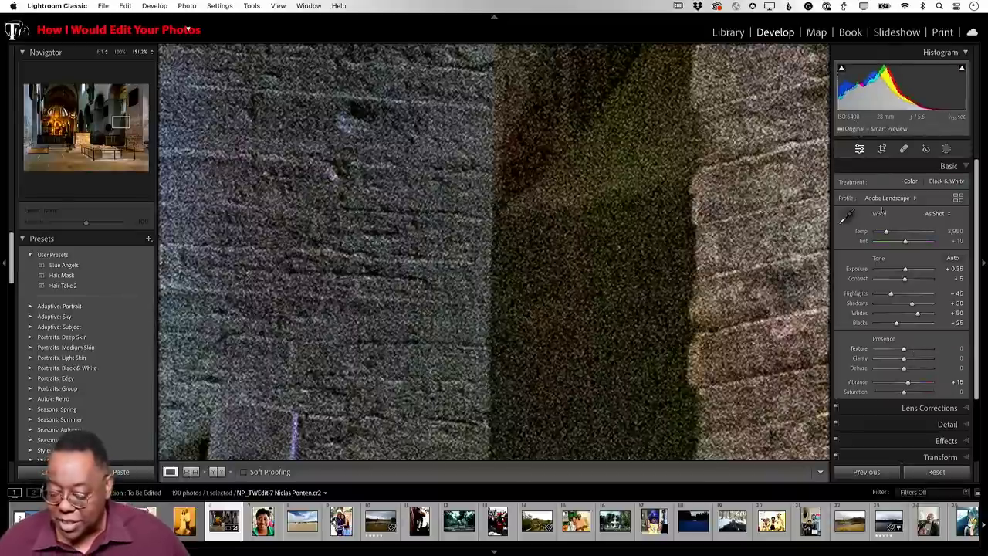
pyautogui.click(949, 407)
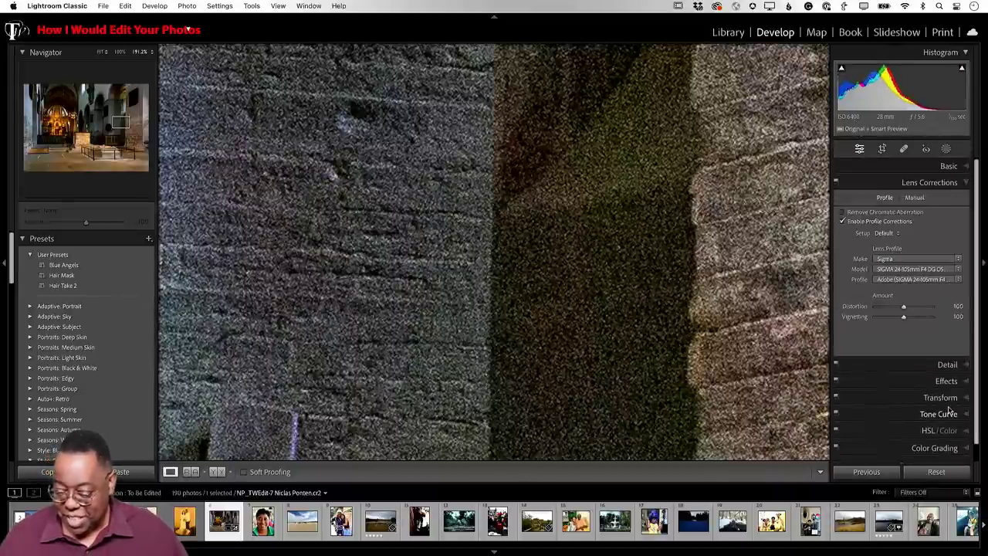
pyautogui.click(948, 364)
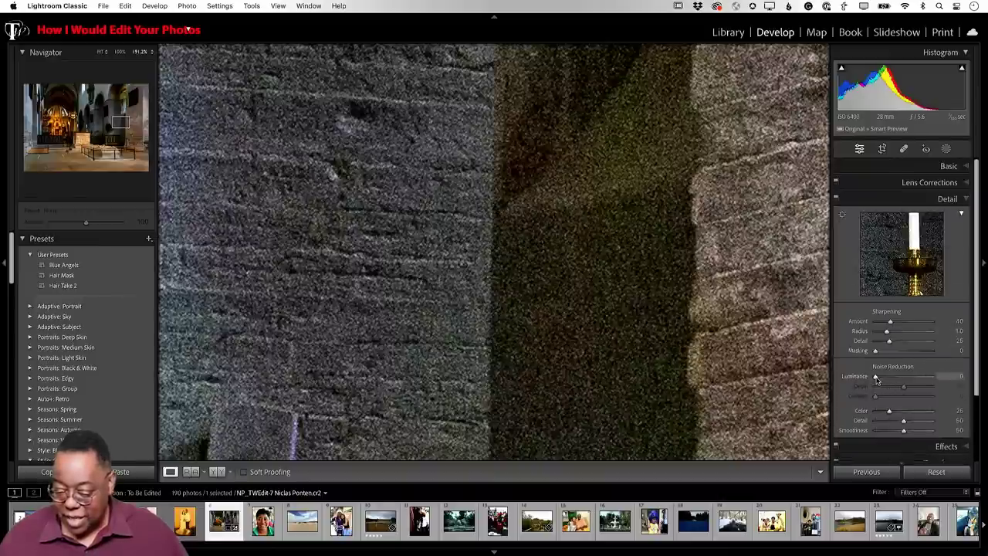
pyautogui.moveTo(876, 376); pyautogui.dragTo(895, 376)
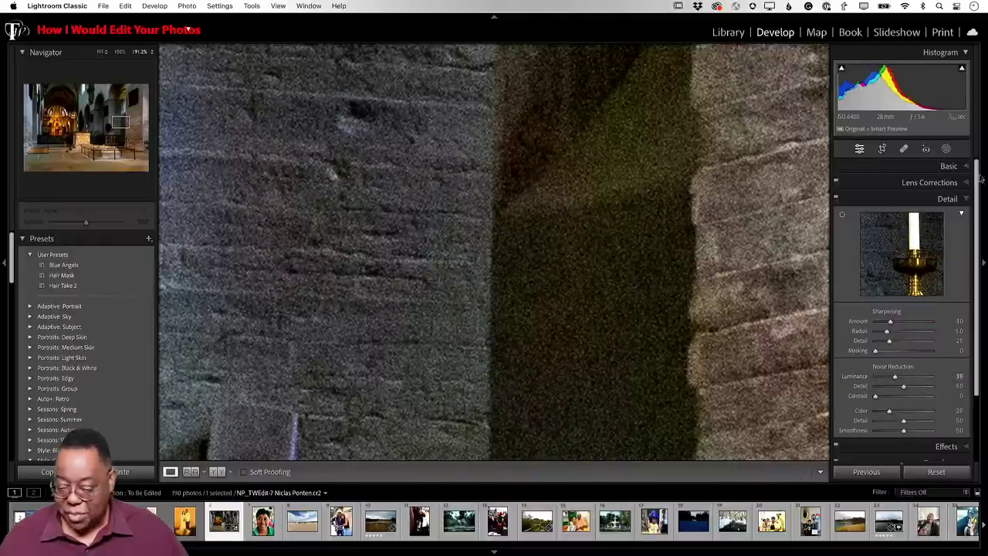
# Raise Texture to +48 and return to the full view of the church.
pyautogui.click(949, 166)
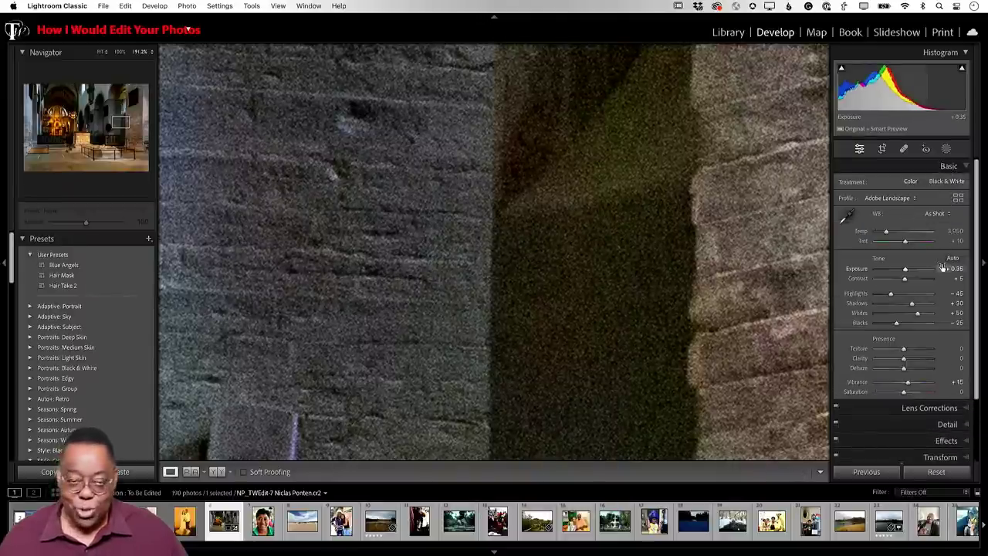
pyautogui.click(915, 349)
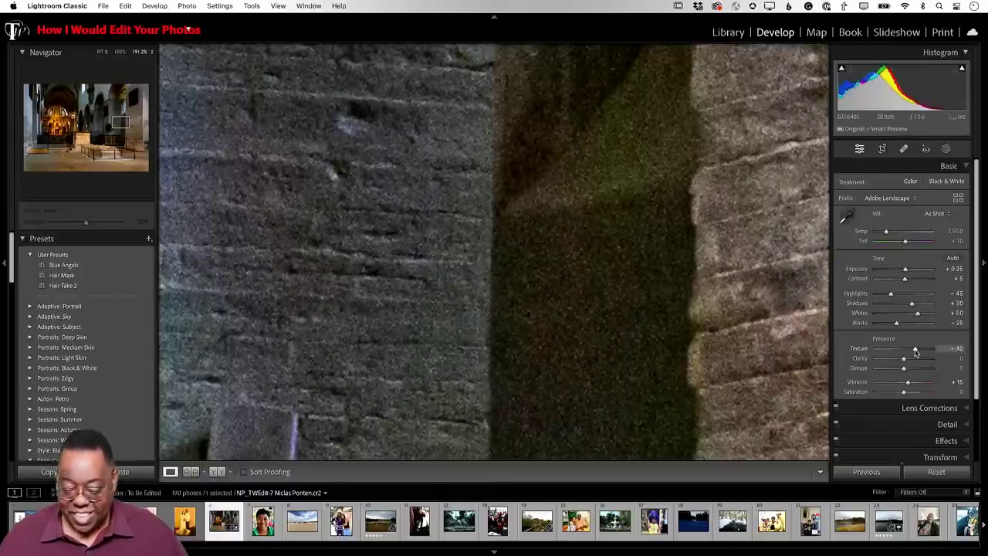
pyautogui.moveTo(915, 351); pyautogui.dragTo(917, 351)
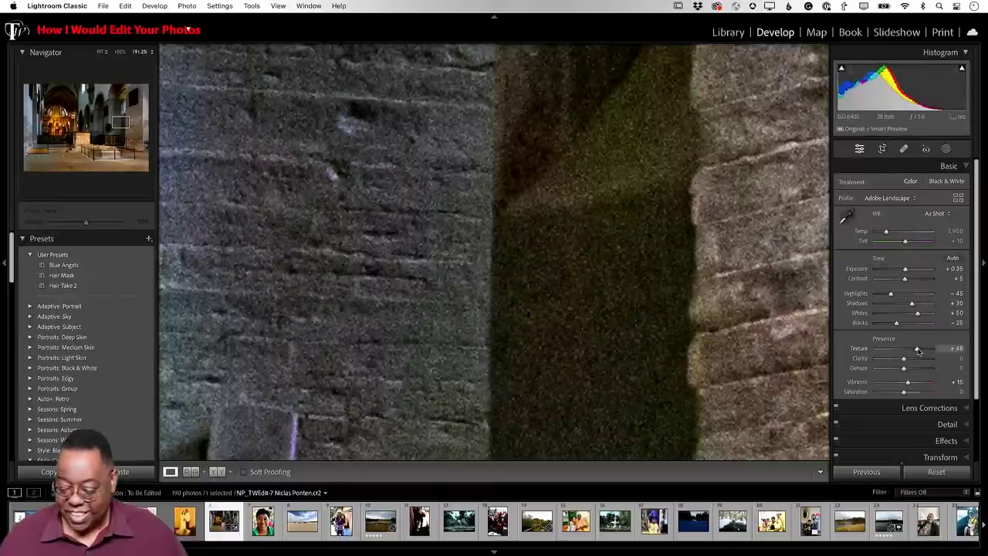
pyautogui.click(795, 321)
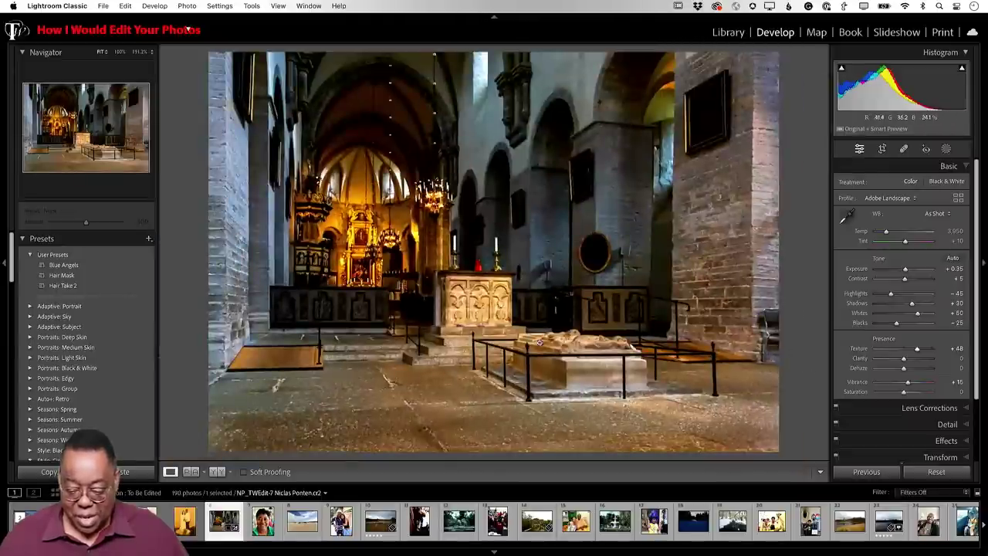
# Zoom in to check detail on the tomb and the altar's upper area.
pyautogui.click(551, 340)
pyautogui.click(551, 339)
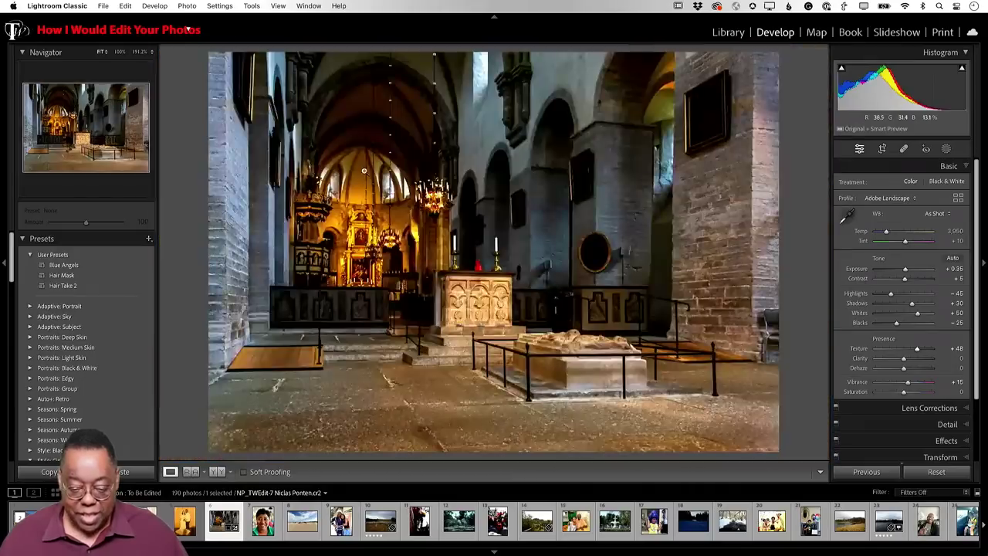
pyautogui.click(370, 204)
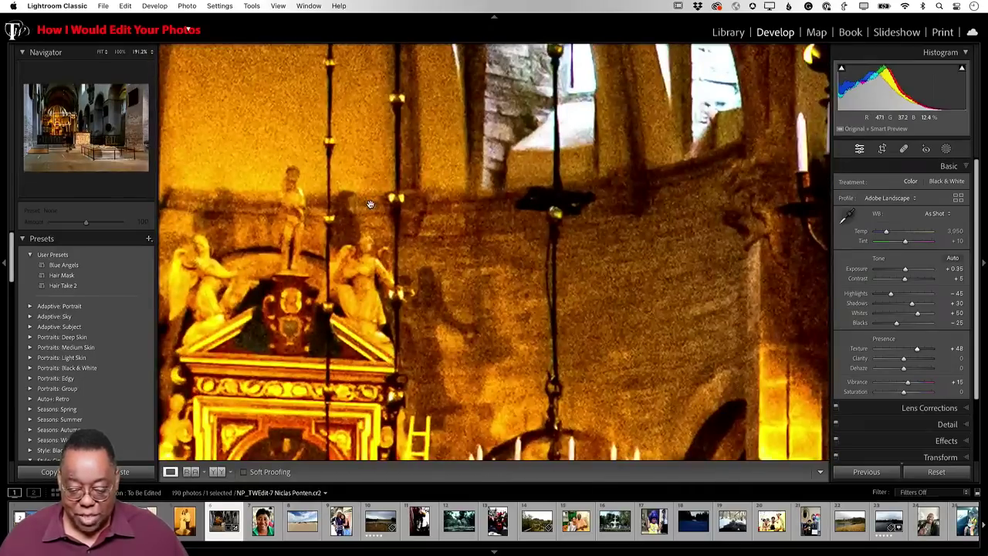
pyautogui.click(369, 204)
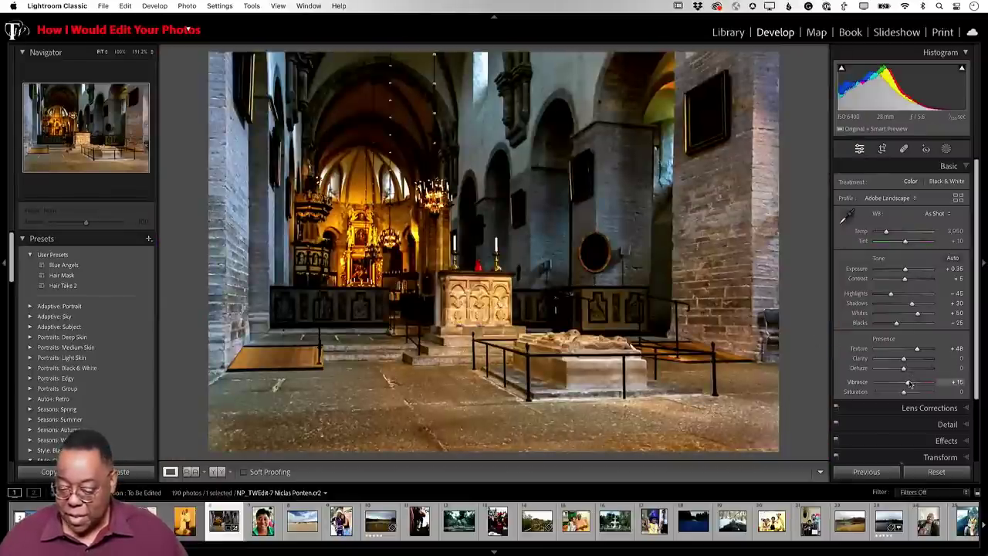
# Raise Vibrance to +40 and lift Blacks to +4 with shadow clipping shown.
pyautogui.moveTo(909, 383); pyautogui.dragTo(915, 383)
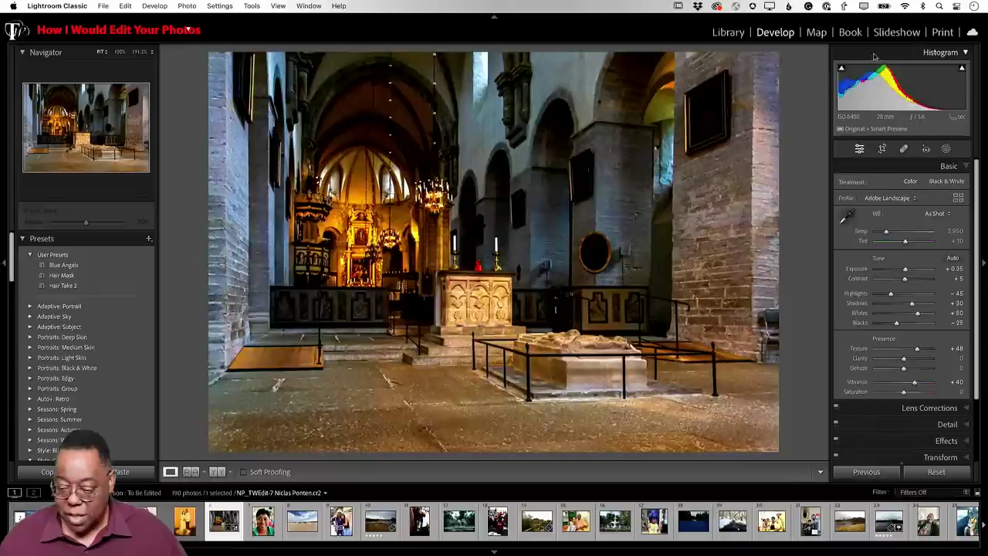
pyautogui.click(842, 68)
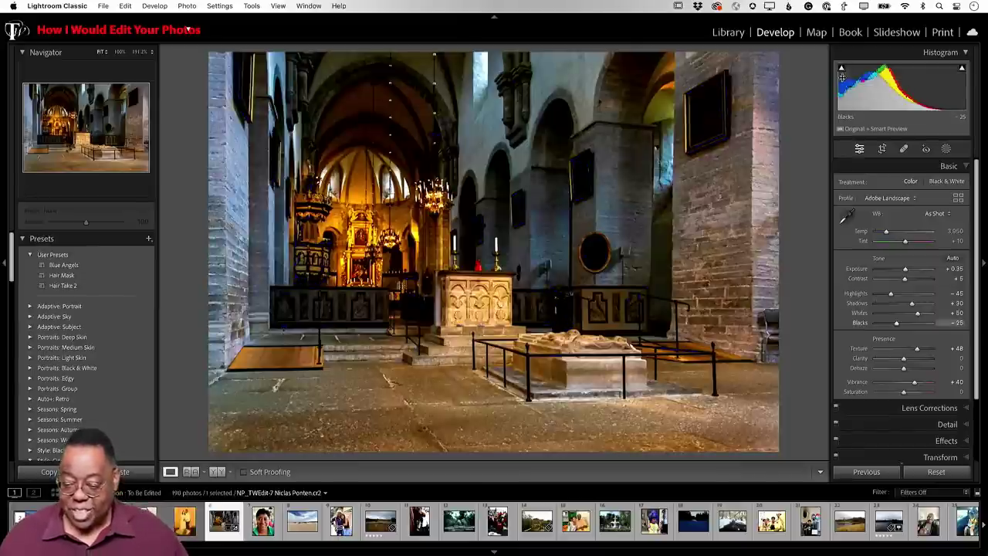
pyautogui.moveTo(852, 87)
pyautogui.mouseDown()
pyautogui.moveTo(869, 88)
pyautogui.moveTo(842, 72)
pyautogui.moveTo(846, 86)
pyautogui.moveTo(843, 73)
pyautogui.mouseUp()
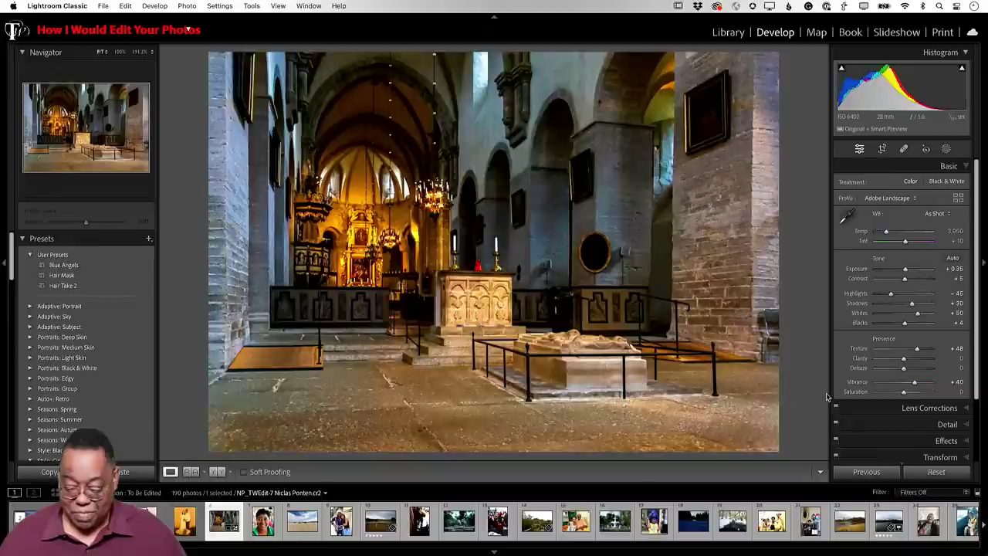
# Flip the church photo between Before and After views, then return to the Library grid.
pyautogui.press('\\')
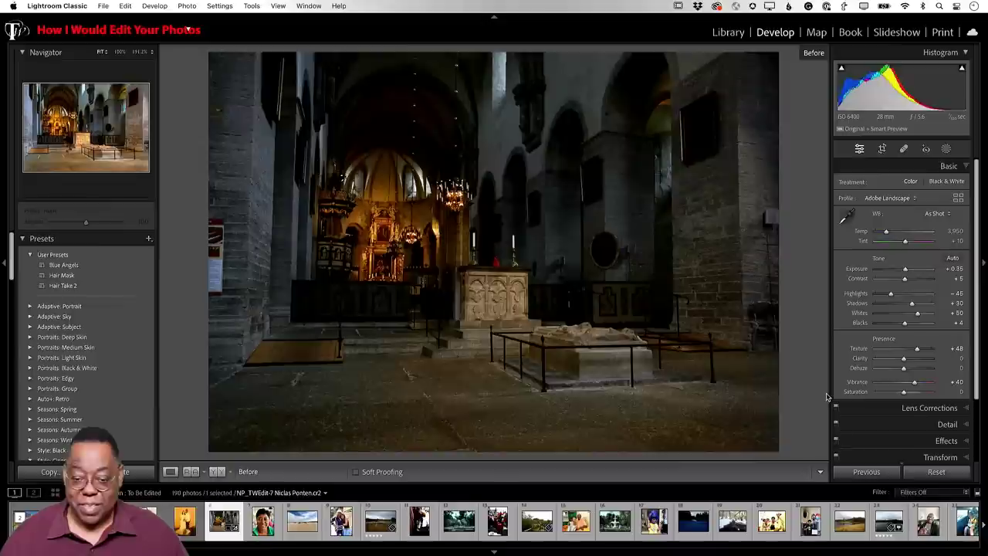
pyautogui.press('\\')
pyautogui.press('\\')
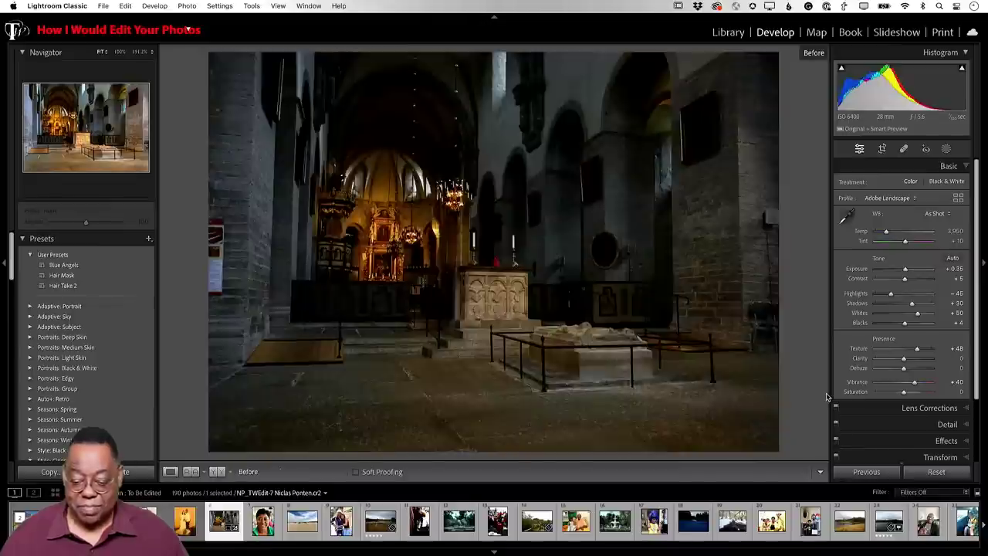
pyautogui.press('\\')
pyautogui.press('\\')
pyautogui.press('\\')
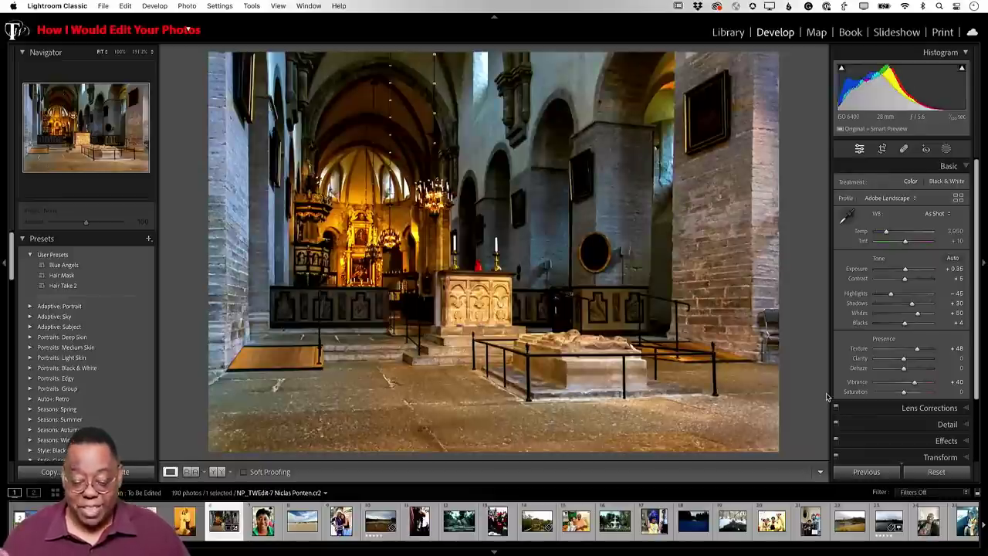
pyautogui.press('g')
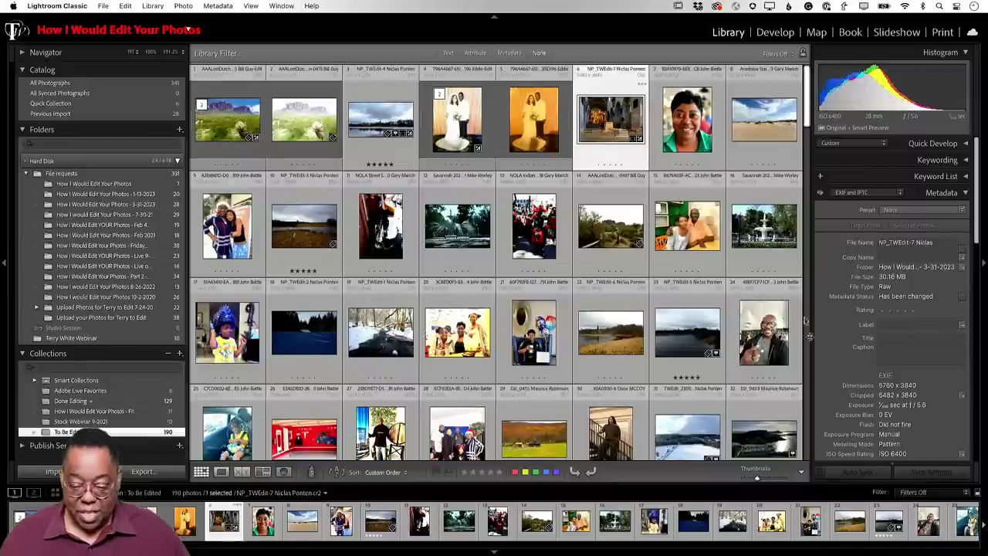
# Open the portrait of the woman in the green shirt in the Develop module.
pyautogui.doubleClick(691, 121)
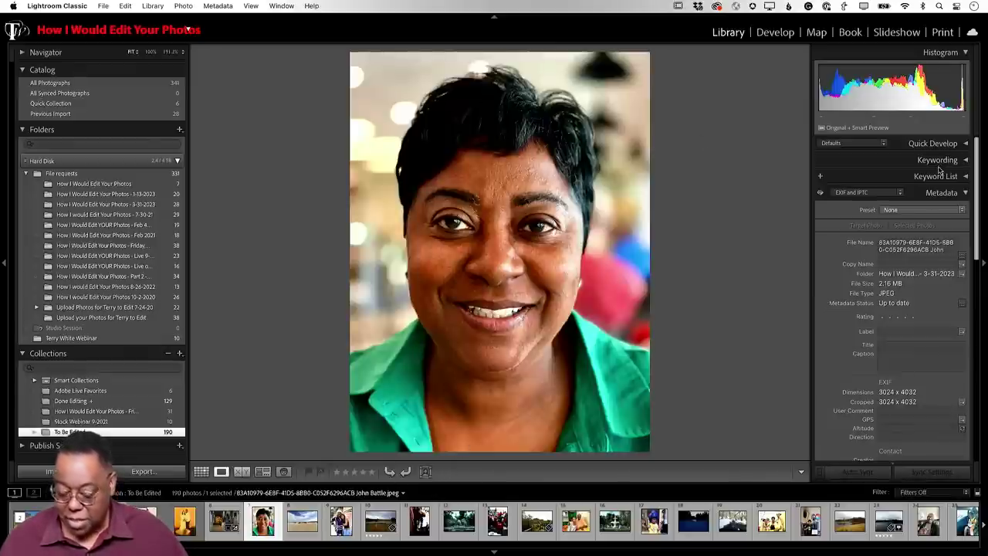
pyautogui.press('d')
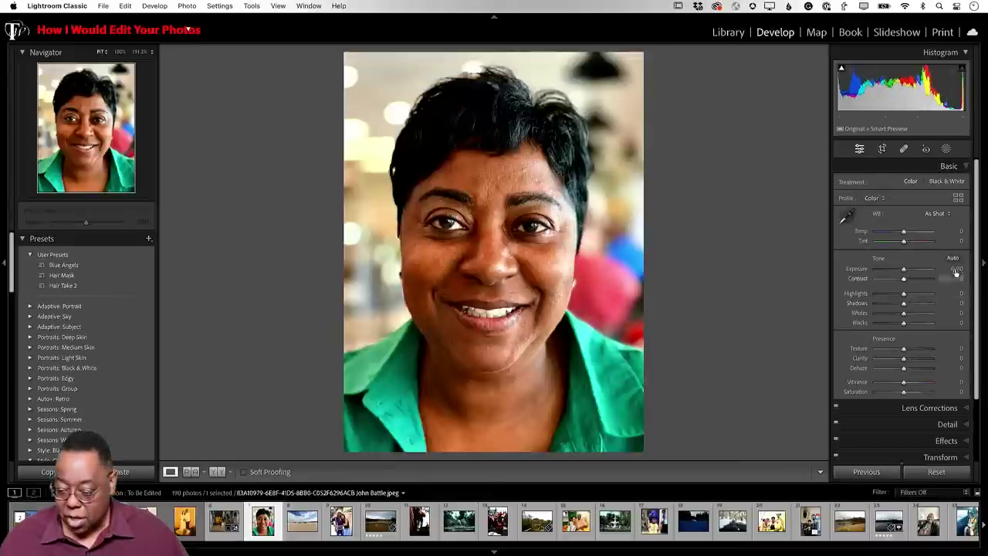
# Auto-tone the portrait and raise Blacks to +80 to clear the shadow clipping.
pyautogui.click(952, 258)
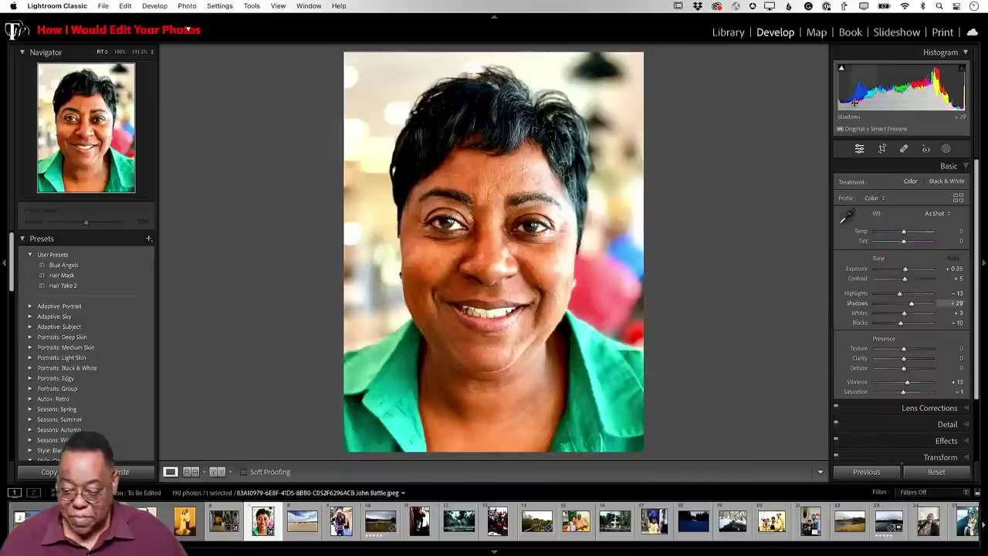
pyautogui.click(842, 70)
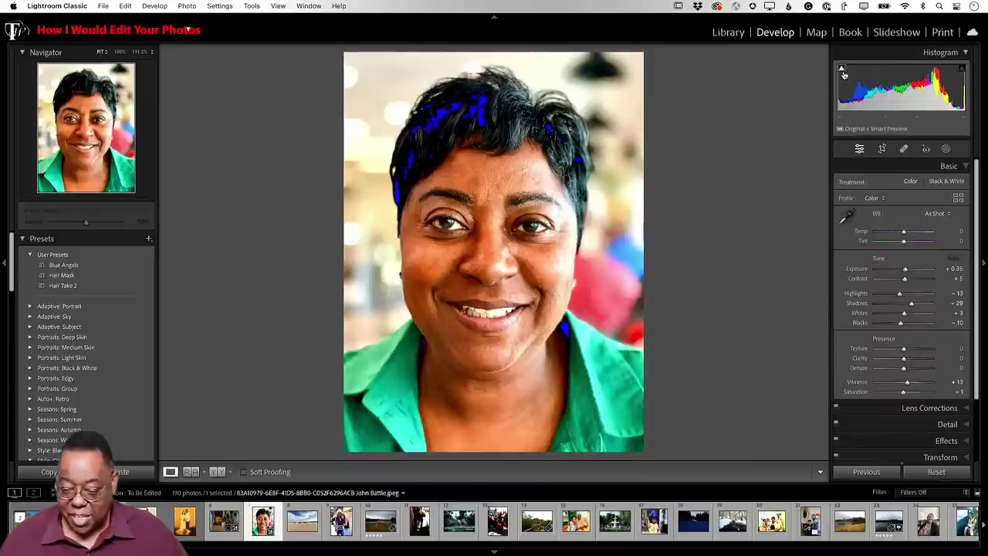
pyautogui.moveTo(843, 75); pyautogui.dragTo(857, 78)
pyautogui.moveTo(911, 323); pyautogui.dragTo(919, 322)
pyautogui.click(842, 69)
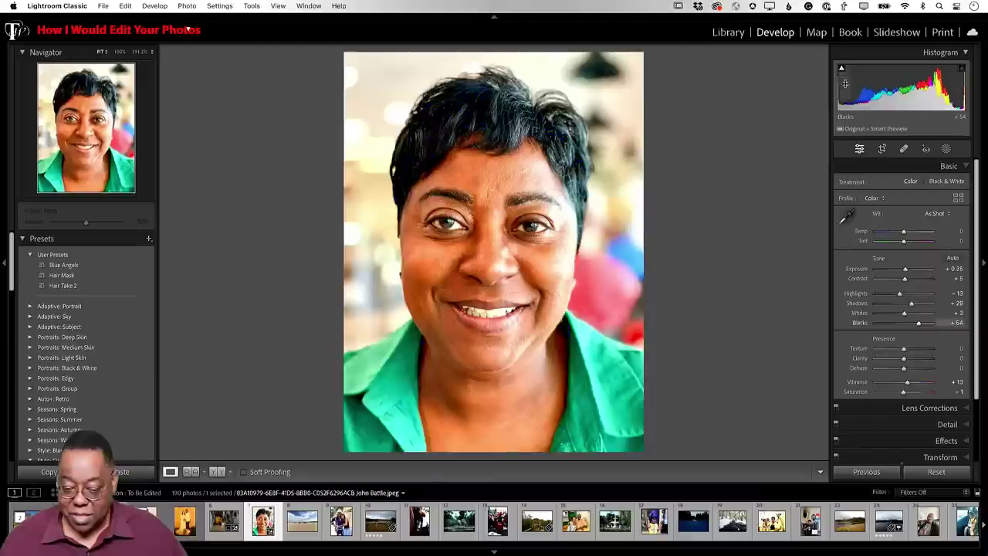
pyautogui.moveTo(845, 86); pyautogui.dragTo(871, 87)
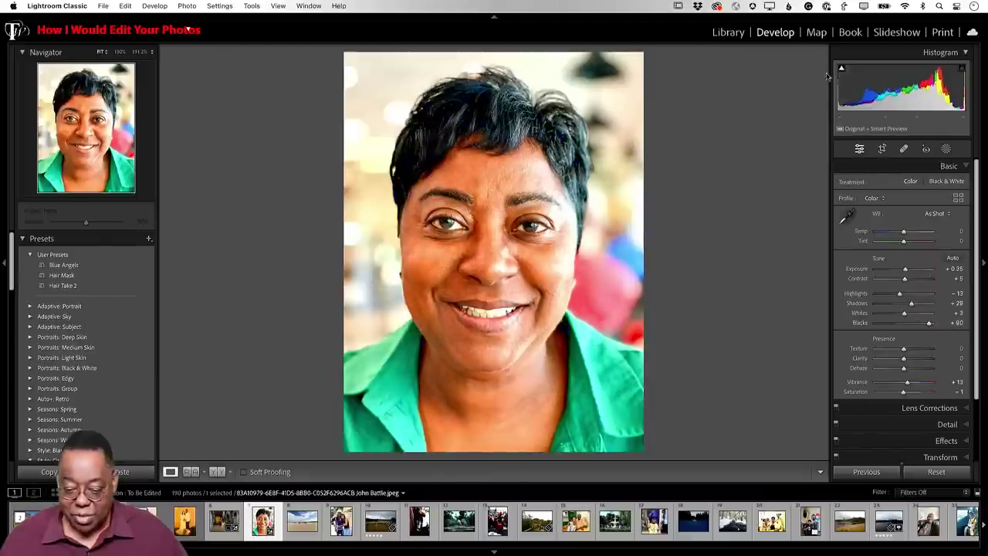
# Set Shadows to +12 and reset Saturation to 0.
pyautogui.moveTo(844, 71)
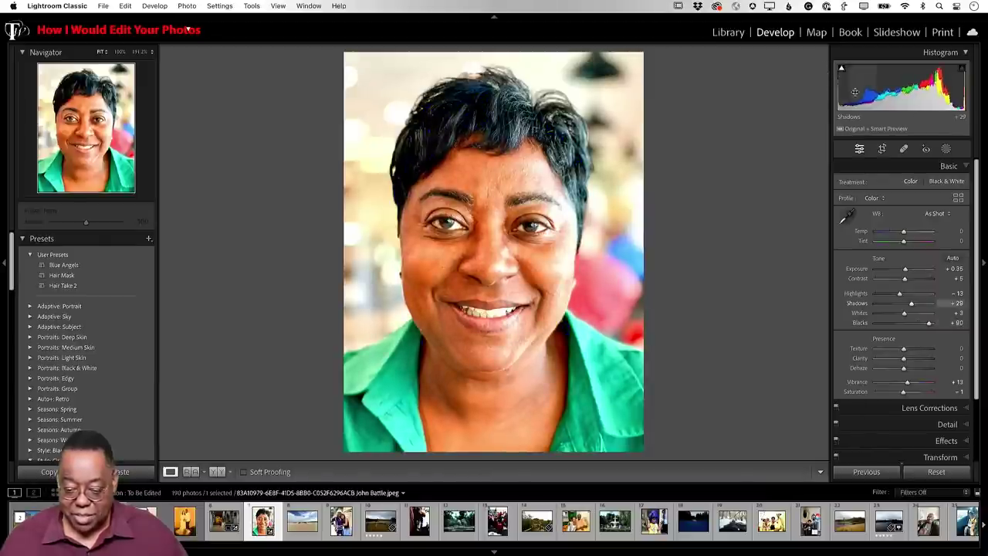
pyautogui.moveTo(855, 90); pyautogui.dragTo(837, 90)
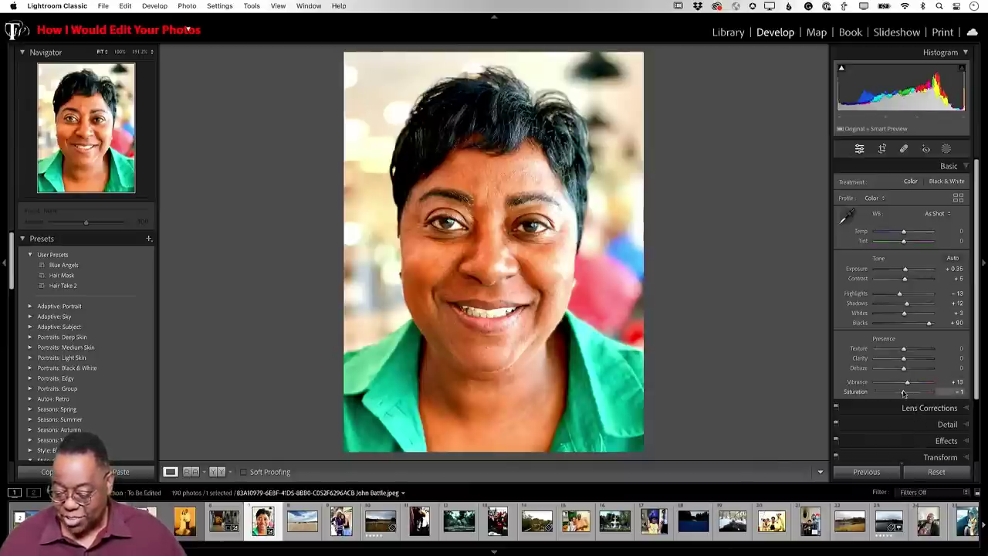
pyautogui.moveTo(903, 395); pyautogui.dragTo(901, 393)
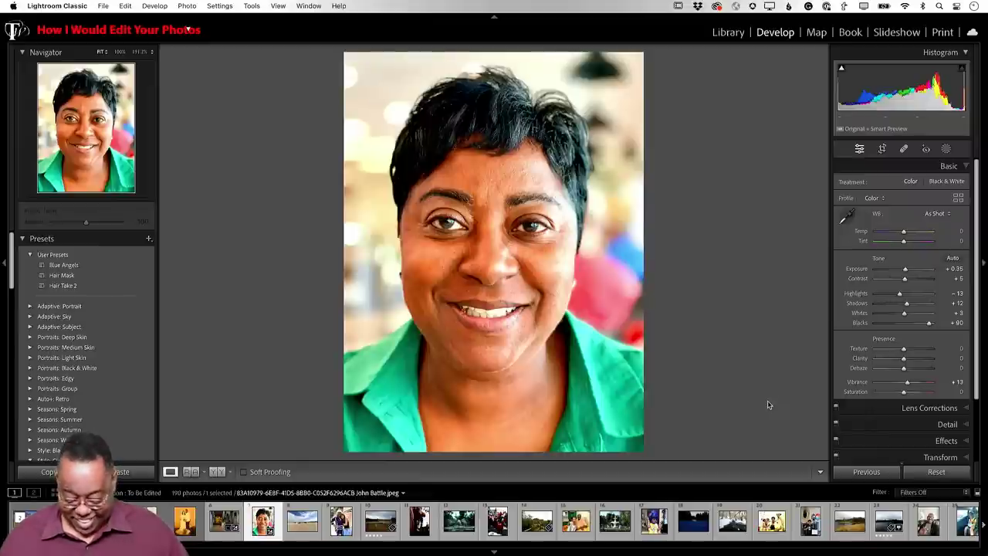
# Toggle the portrait between Before and After, then expand the Detail panel.
pyautogui.press('\\')
pyautogui.press('\\')
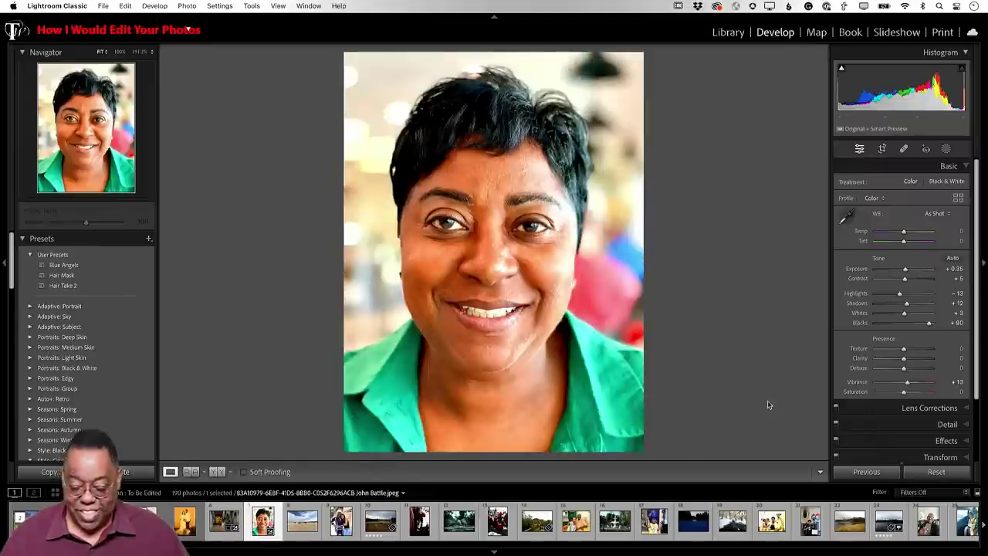
pyautogui.press('\\')
pyautogui.press('\\')
pyautogui.press('\\')
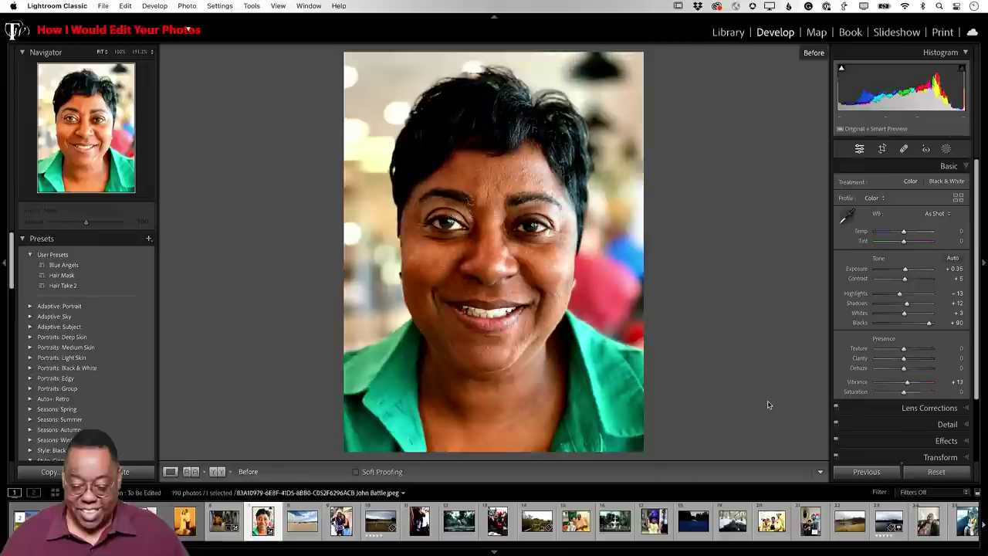
pyautogui.press('\\')
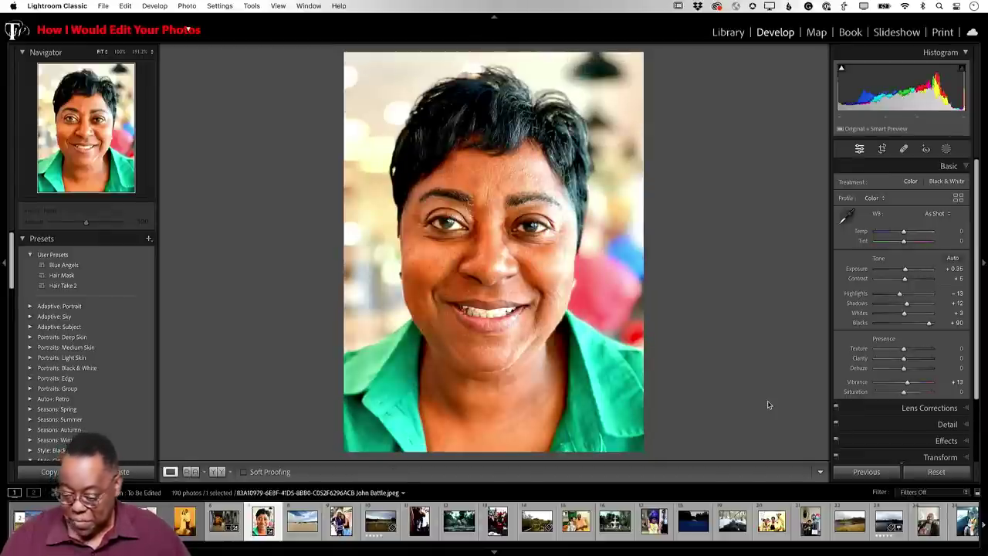
pyautogui.click(963, 426)
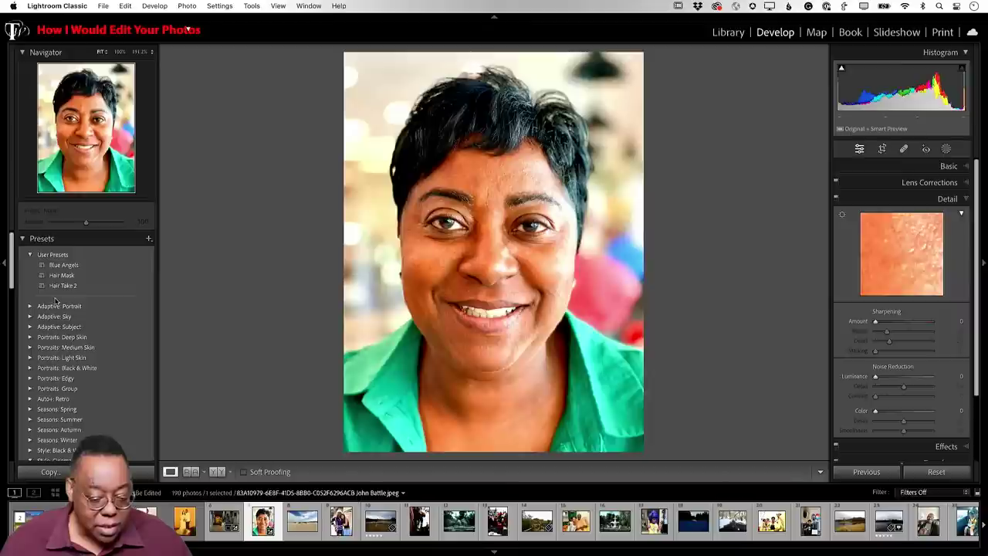
# Browse the Style: Cinematic and Creative preset groups, then open the Presets add menu.
pyautogui.scroll(-3, 58, 347)
pyautogui.click(61, 347)
pyautogui.scroll(-2, 62, 347)
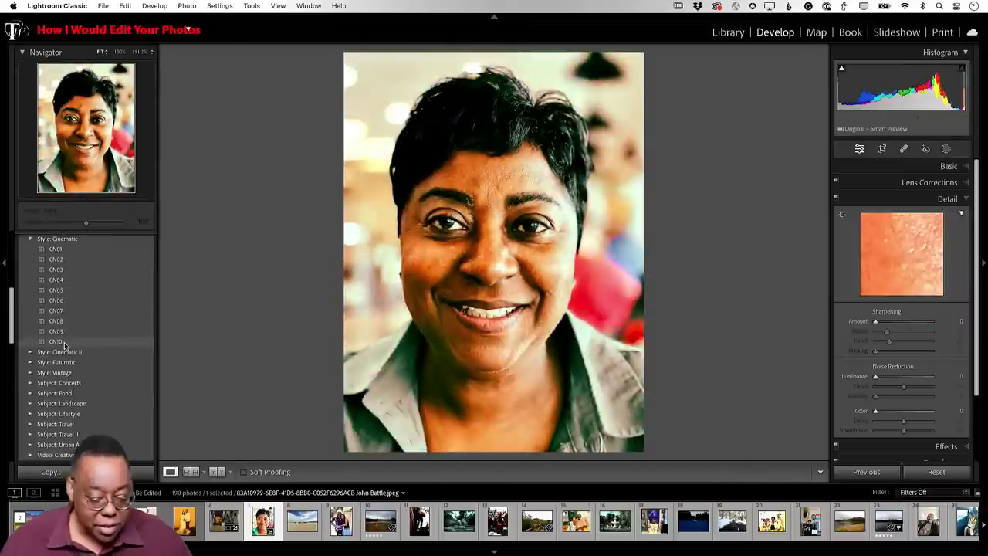
pyautogui.scroll(2, 38, 332)
pyautogui.click(31, 309)
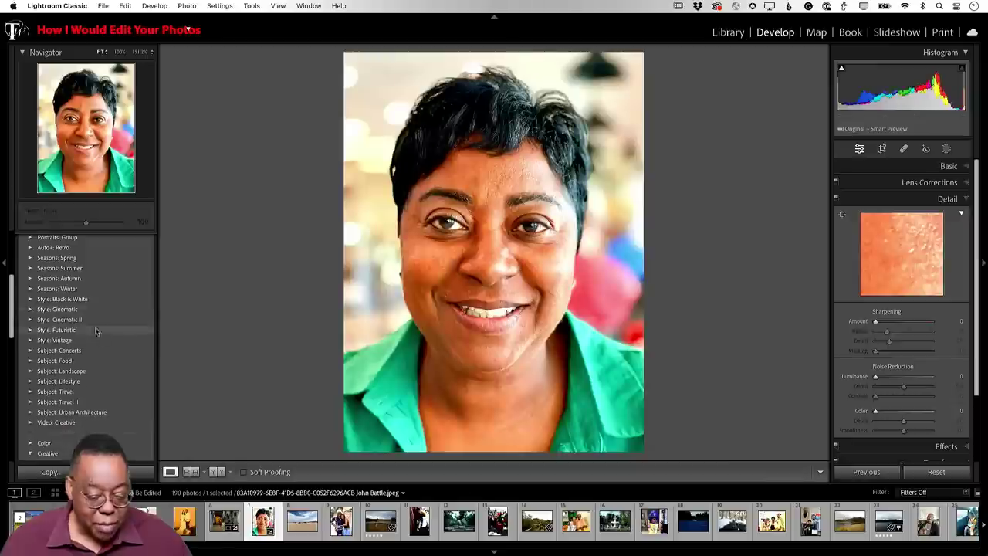
pyautogui.scroll(-3, 108, 343)
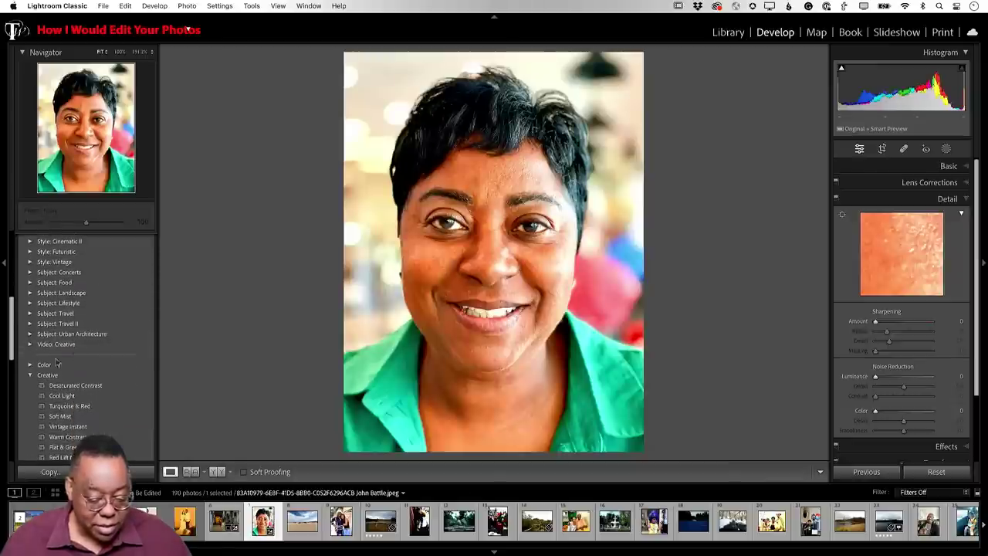
pyautogui.click(30, 376)
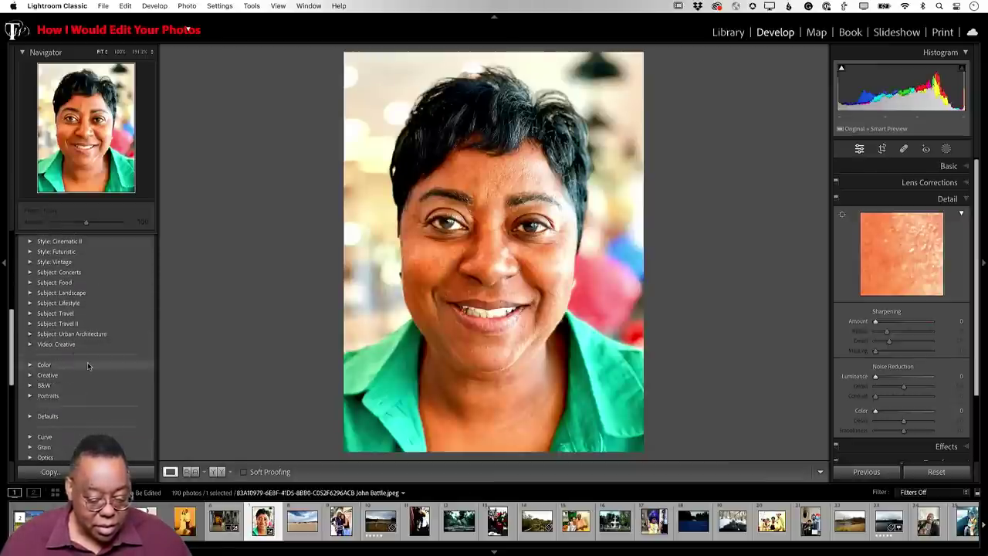
pyautogui.scroll(-3, 87, 364)
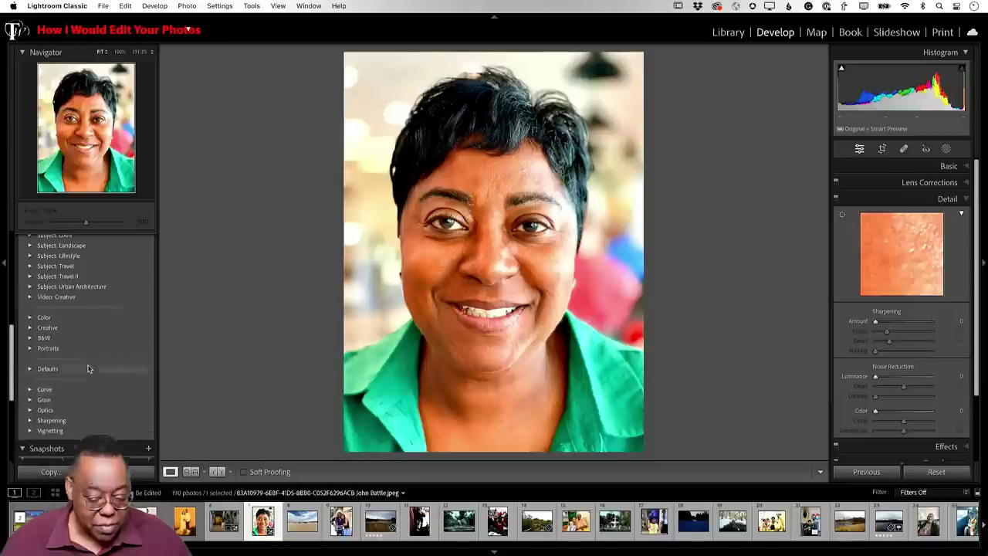
pyautogui.scroll(10, 87, 368)
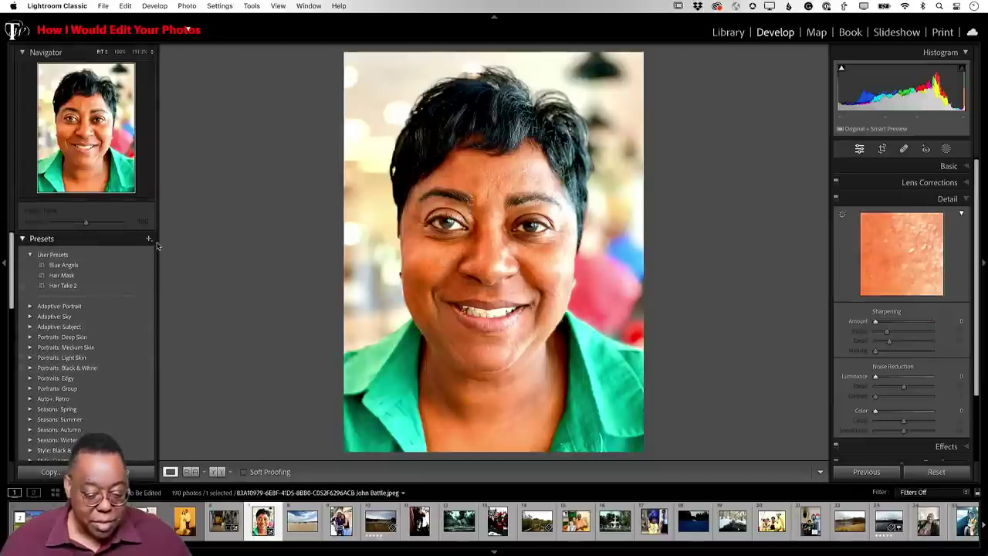
pyautogui.click(150, 240)
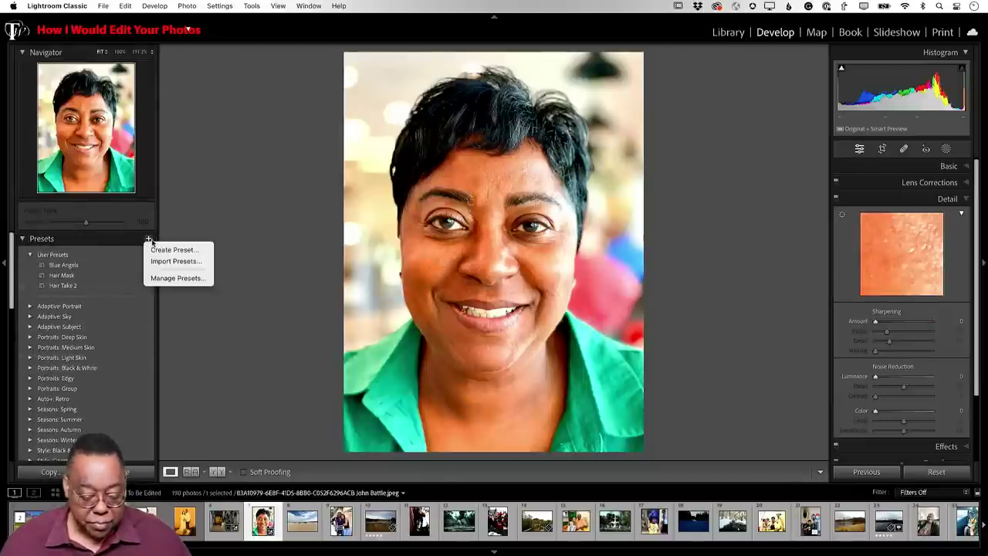
# In Manage Presets, enable the Classic - General group and save the change.
pyautogui.click(158, 278)
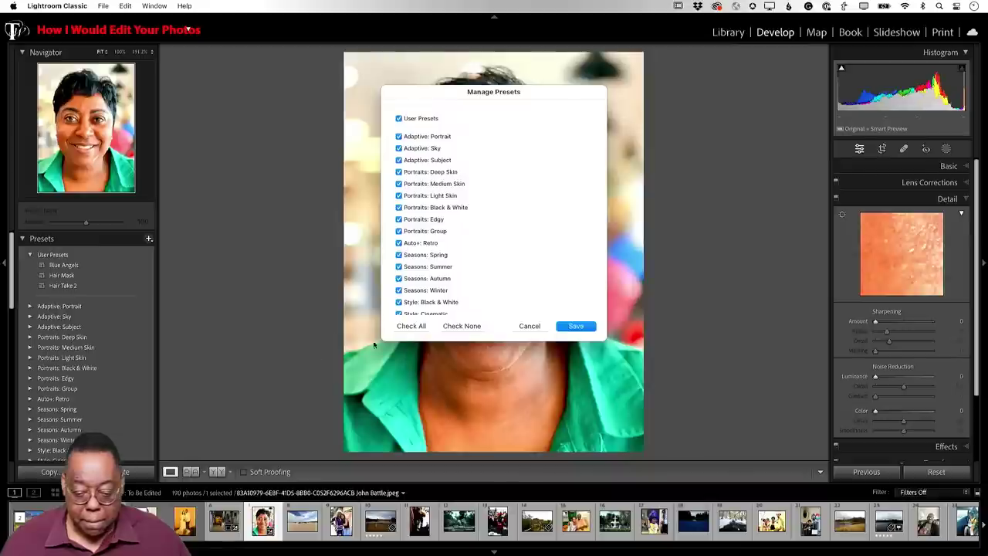
pyautogui.scroll(-15, 448, 313)
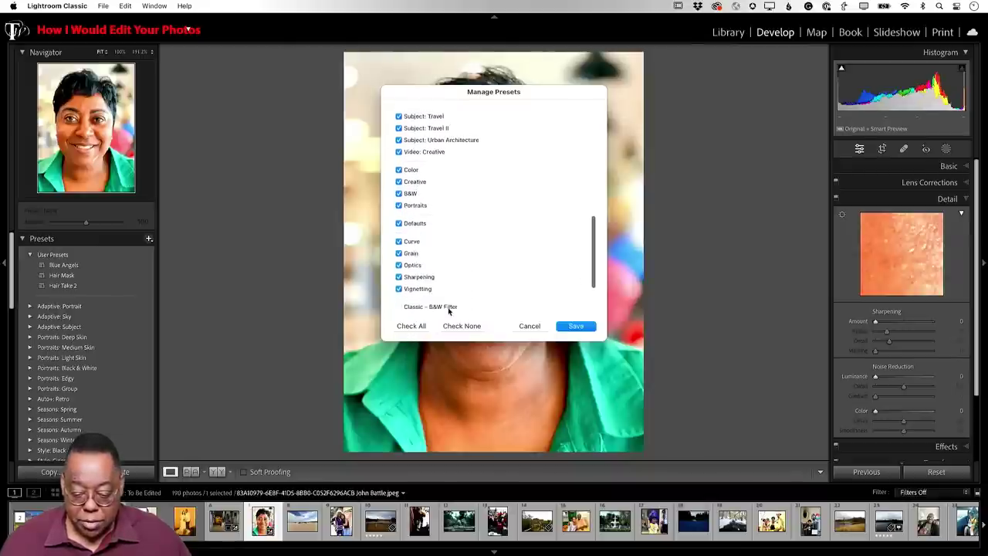
pyautogui.scroll(-3, 448, 311)
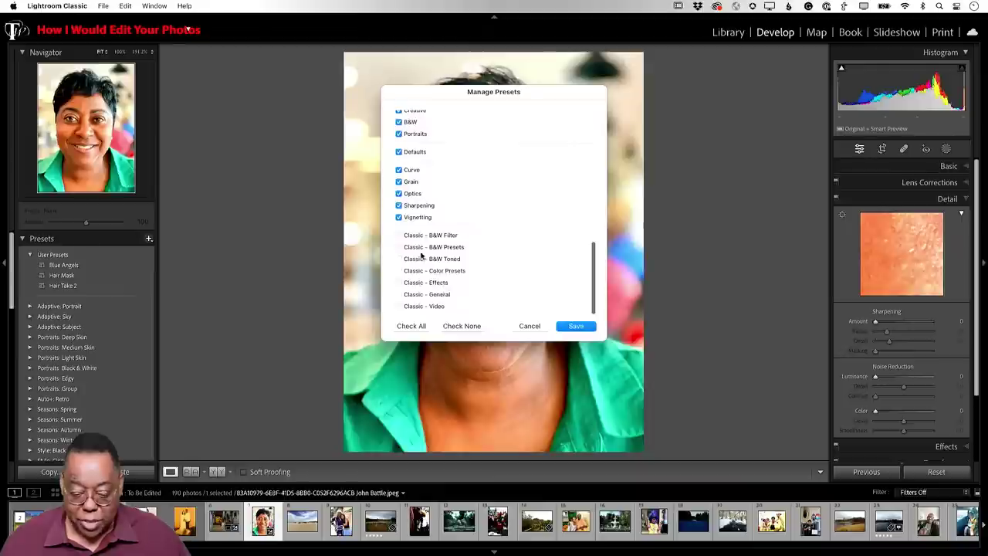
pyautogui.click(399, 295)
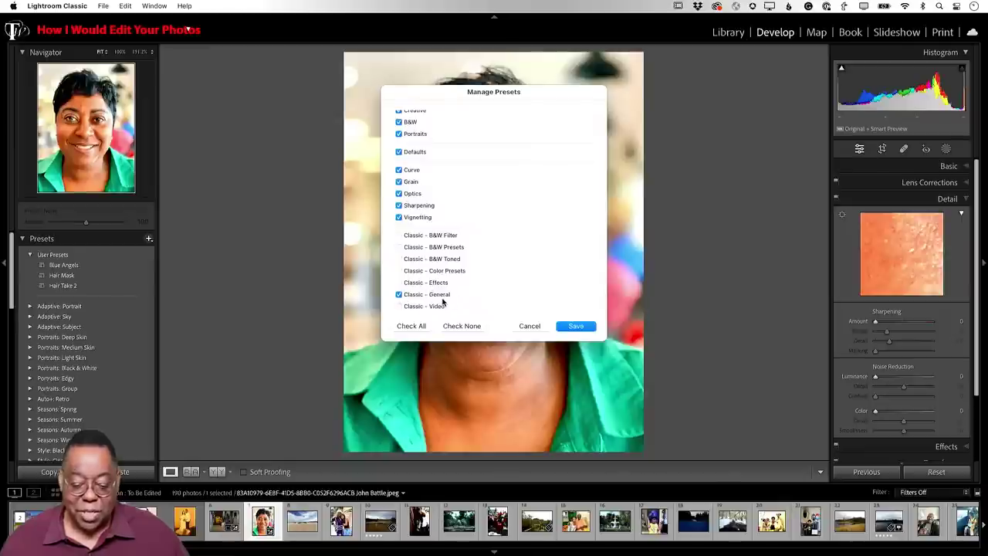
pyautogui.click(576, 326)
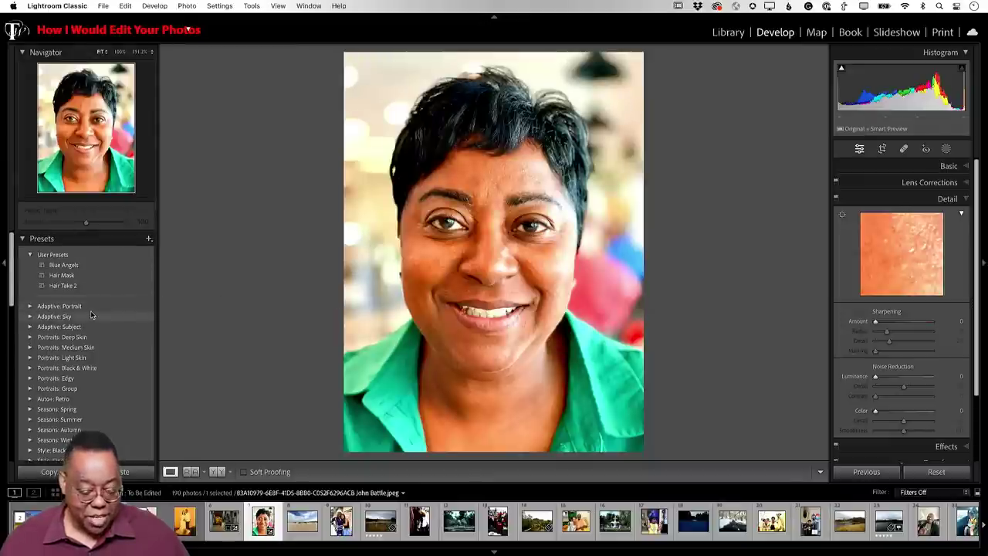
# Apply Classic - General's Sharpen - Faces preset (Amount 35, Radius 1.4, Detail 15, Masking 60).
pyautogui.scroll(-15, 56, 297)
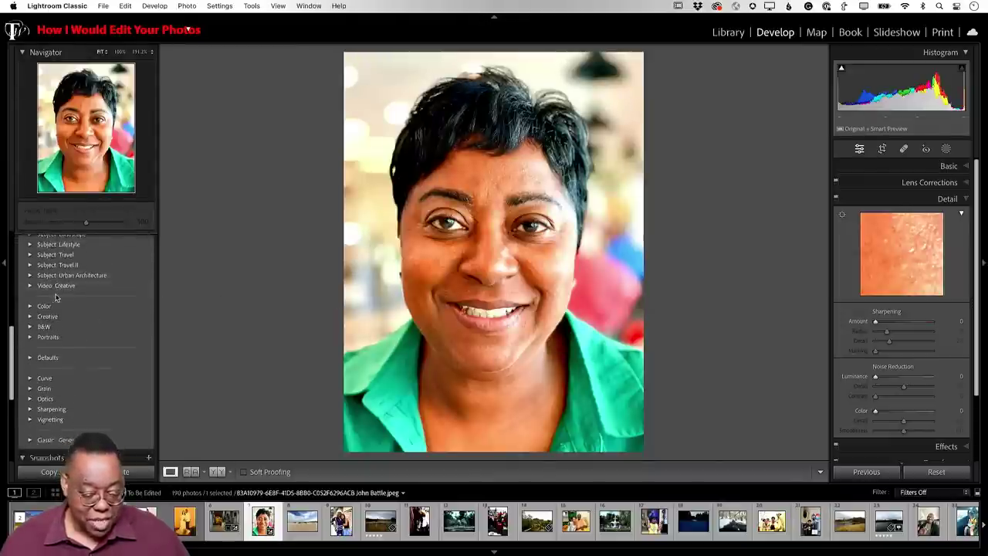
pyautogui.scroll(-3, 43, 340)
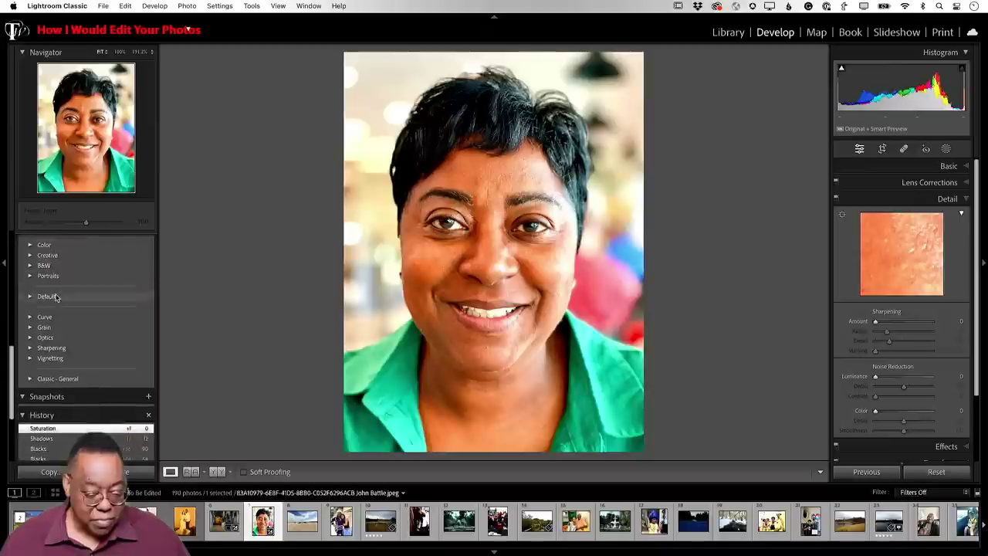
pyautogui.click(31, 376)
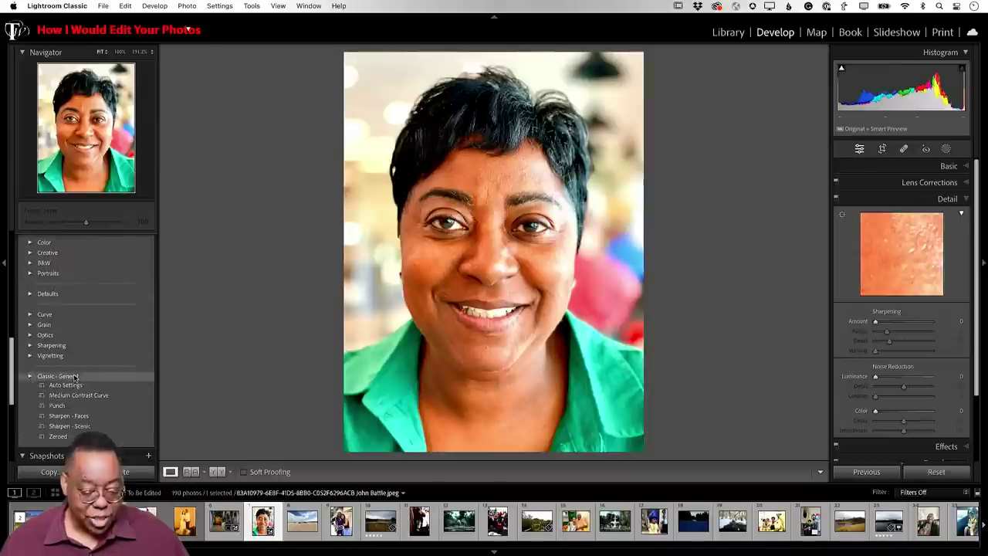
pyautogui.scroll(-3, 106, 381)
pyautogui.scroll(-1, 106, 381)
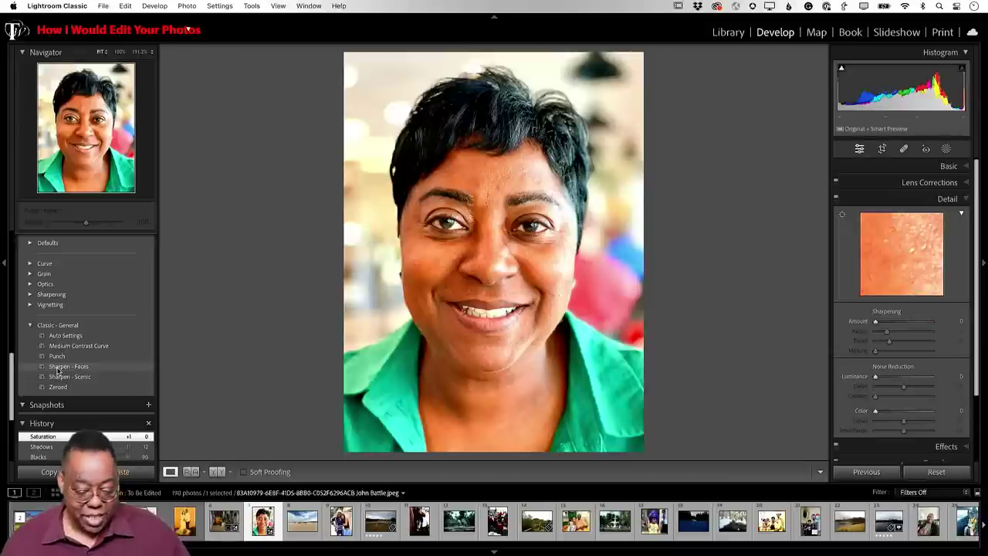
pyautogui.click(57, 368)
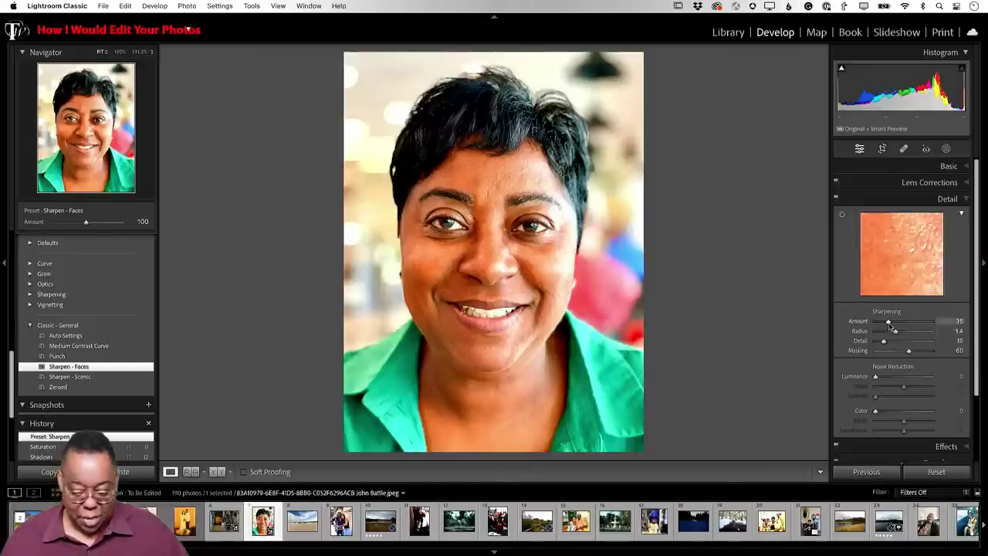
# Raise sharpening Amount to 59 and Masking to 91, checking the eye at 1:1.
pyautogui.moveTo(890, 327); pyautogui.dragTo(890, 326)
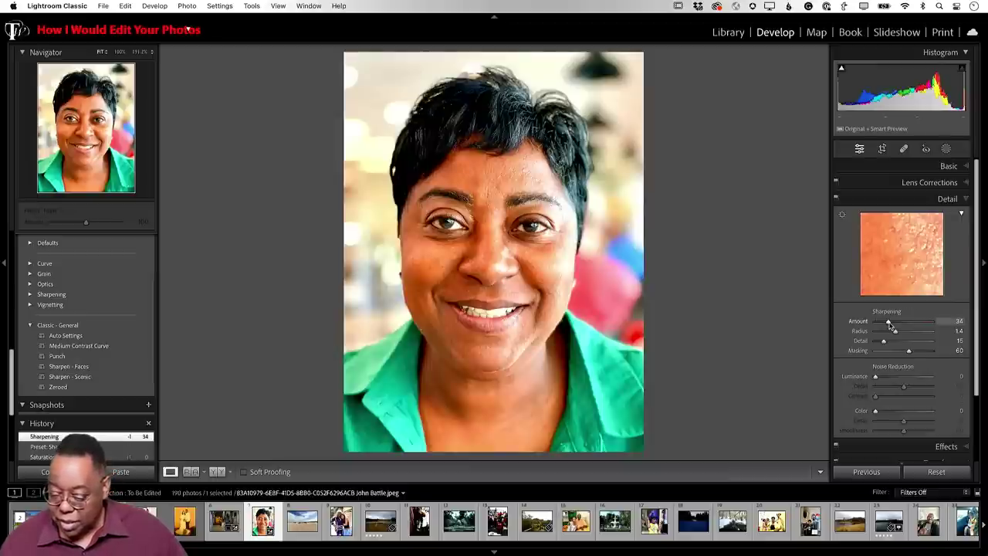
pyautogui.moveTo(909, 352); pyautogui.dragTo(927, 352)
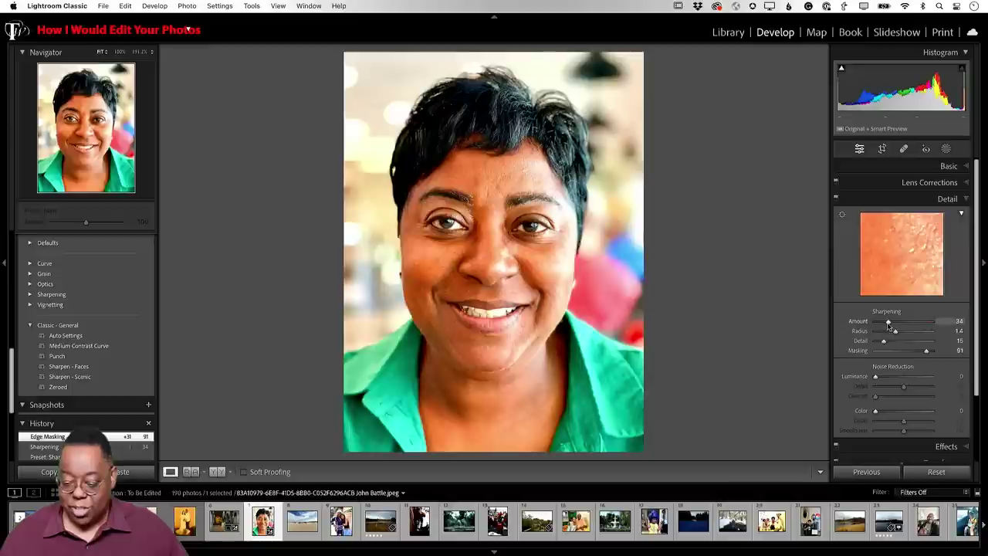
pyautogui.moveTo(890, 325); pyautogui.dragTo(896, 324)
pyautogui.click(513, 239)
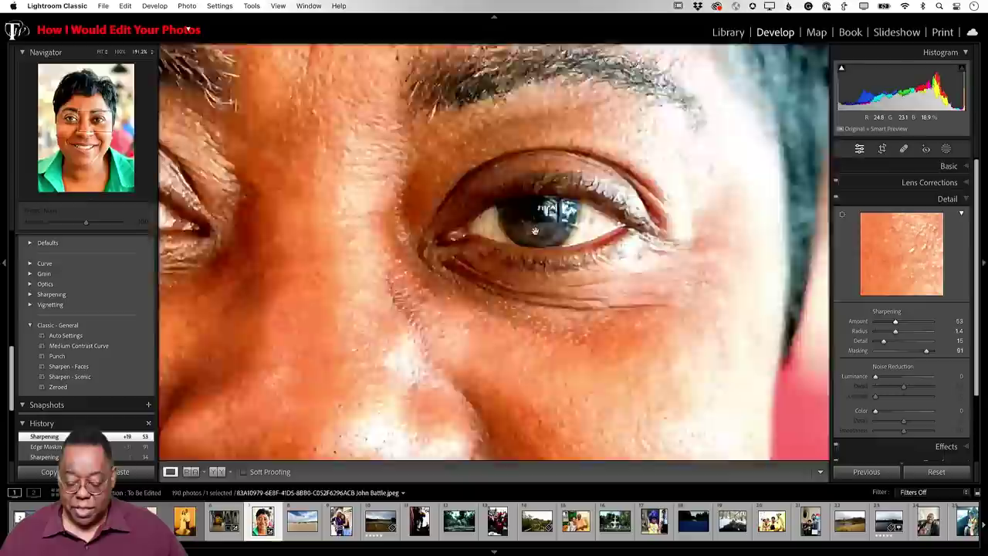
pyautogui.moveTo(895, 321)
pyautogui.mouseDown()
pyautogui.moveTo(855, 325)
pyautogui.moveTo(952, 321)
pyautogui.moveTo(896, 325)
pyautogui.mouseUp()
pyautogui.click(613, 229)
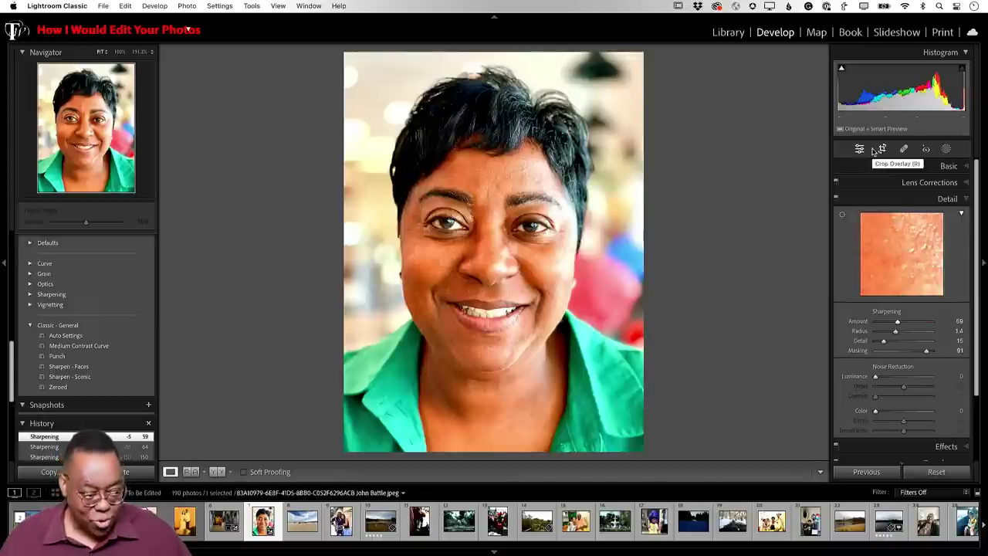
# Expand the Basic panel and cool the white balance Temp to -13.
pyautogui.click(948, 167)
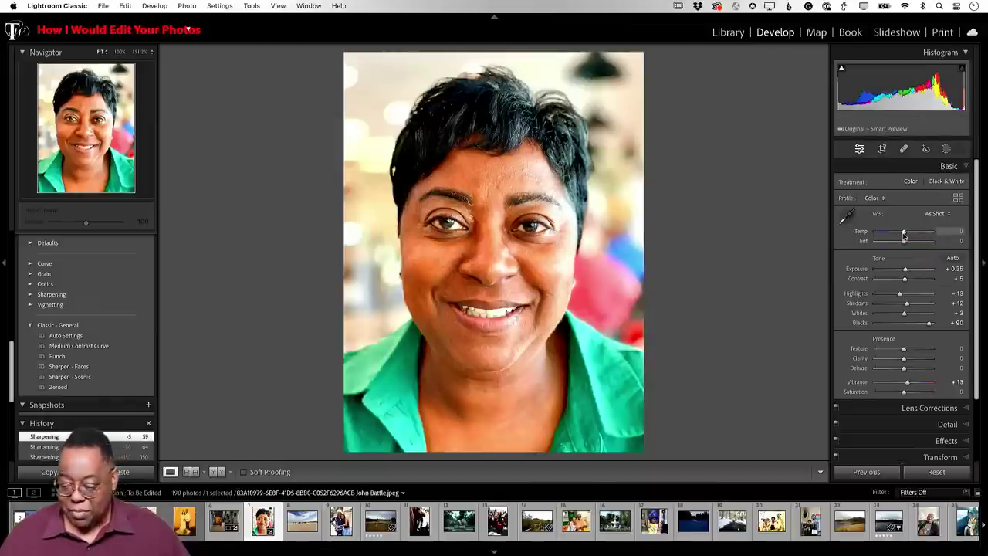
pyautogui.moveTo(904, 234); pyautogui.dragTo(901, 235)
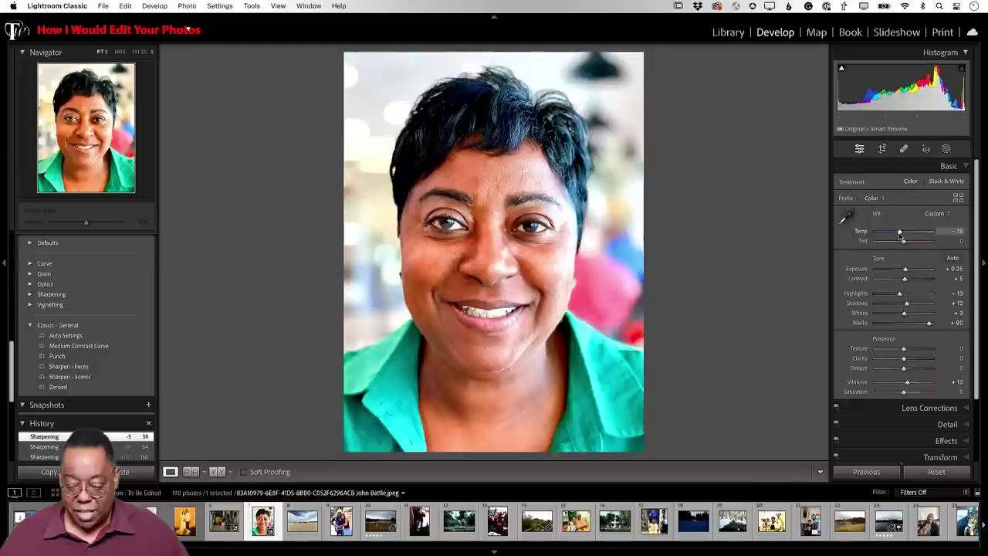
pyautogui.moveTo(900, 236); pyautogui.dragTo(898, 237)
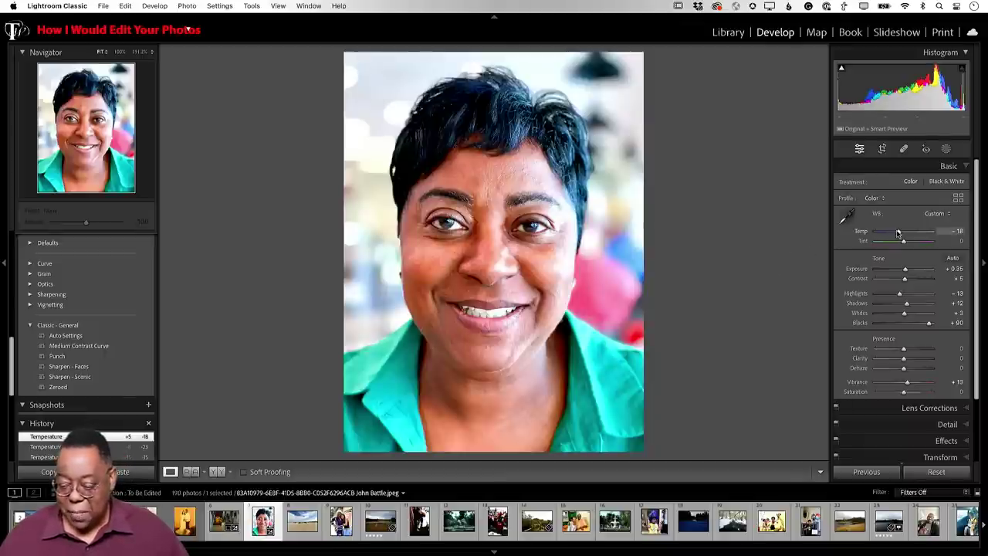
pyautogui.moveTo(898, 232); pyautogui.dragTo(899, 232)
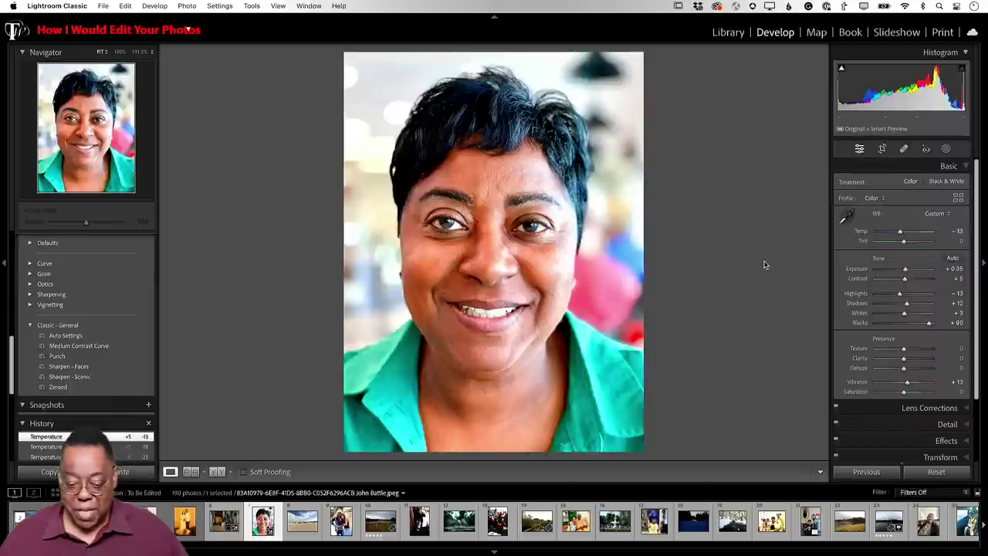
# Open the beach dune photo from the grid in the Develop module.
pyautogui.press('g')
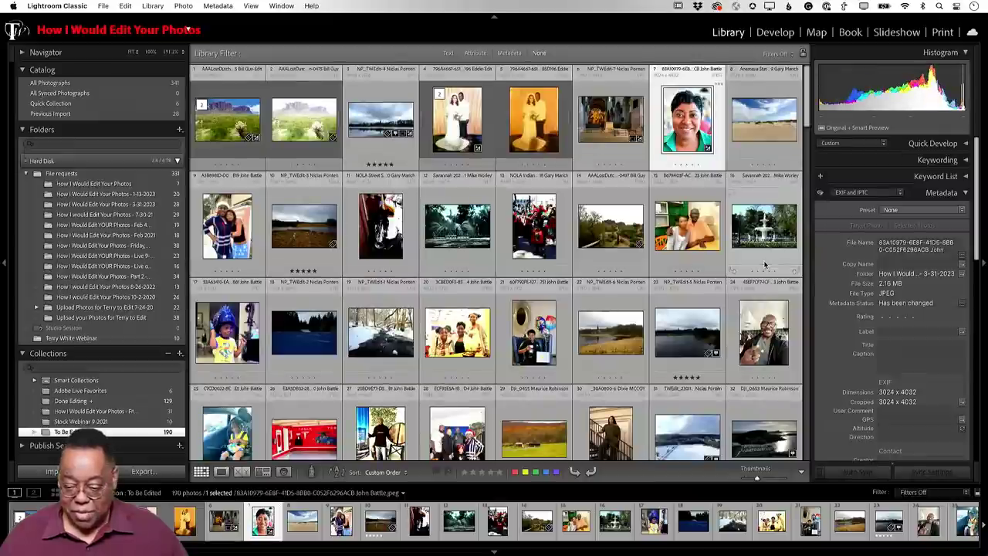
pyautogui.doubleClick(764, 125)
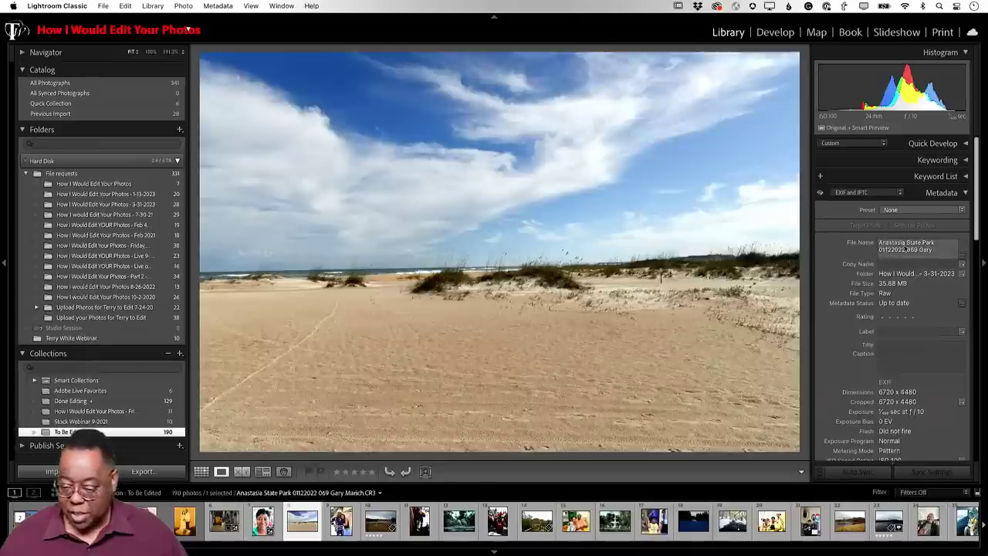
pyautogui.click(776, 33)
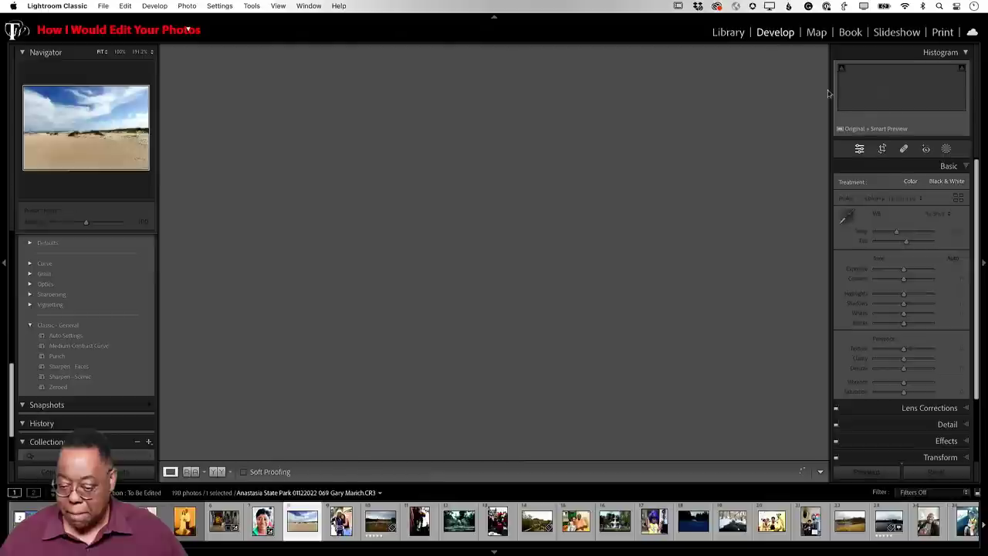
# Give the beach photo the Adobe Landscape profile and apply Auto tone.
pyautogui.click(948, 424)
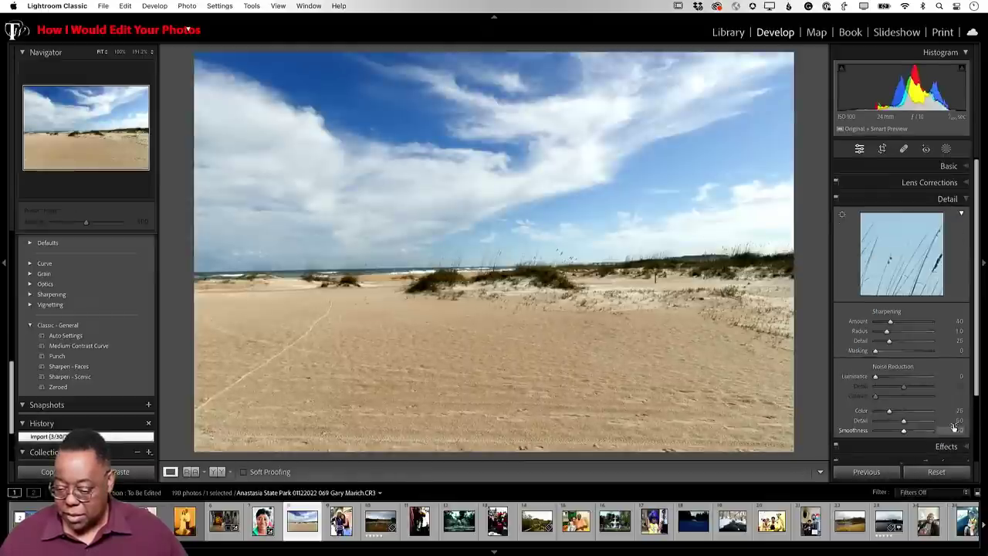
pyautogui.click(934, 183)
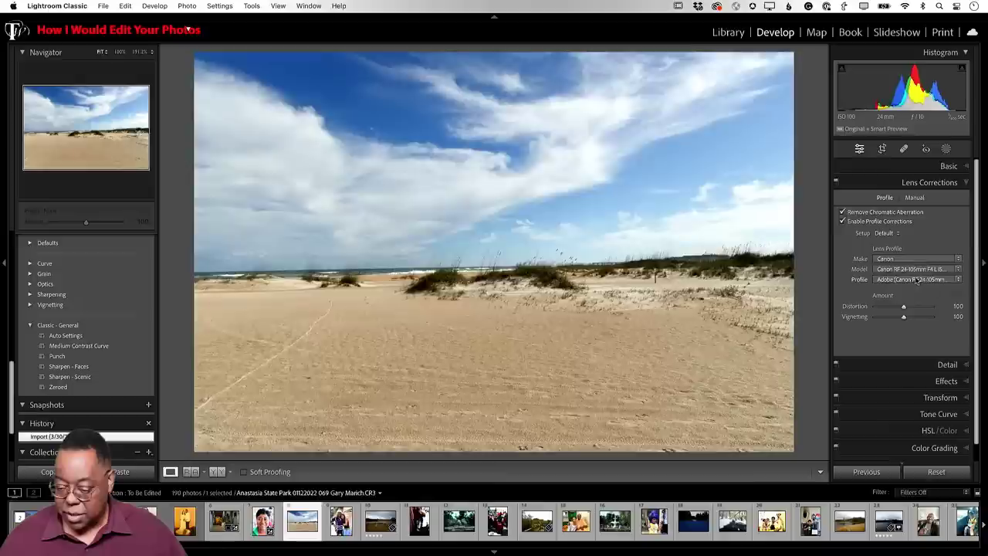
pyautogui.click(948, 166)
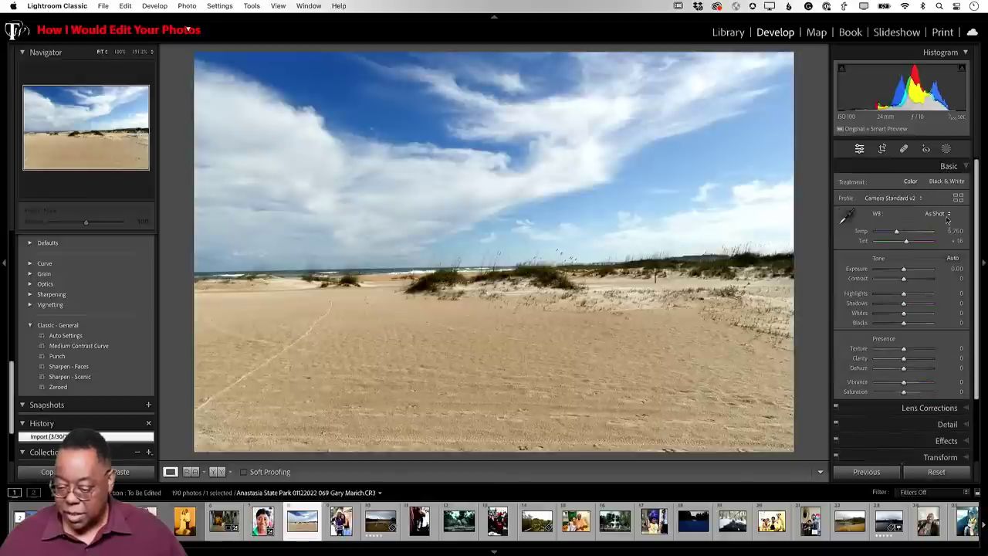
pyautogui.click(918, 199)
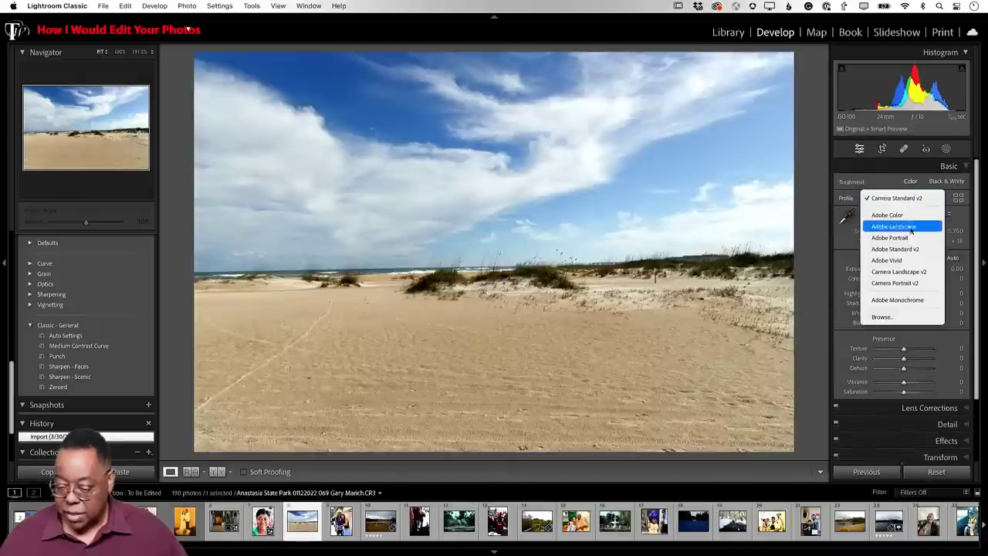
pyautogui.click(913, 230)
pyautogui.click(952, 258)
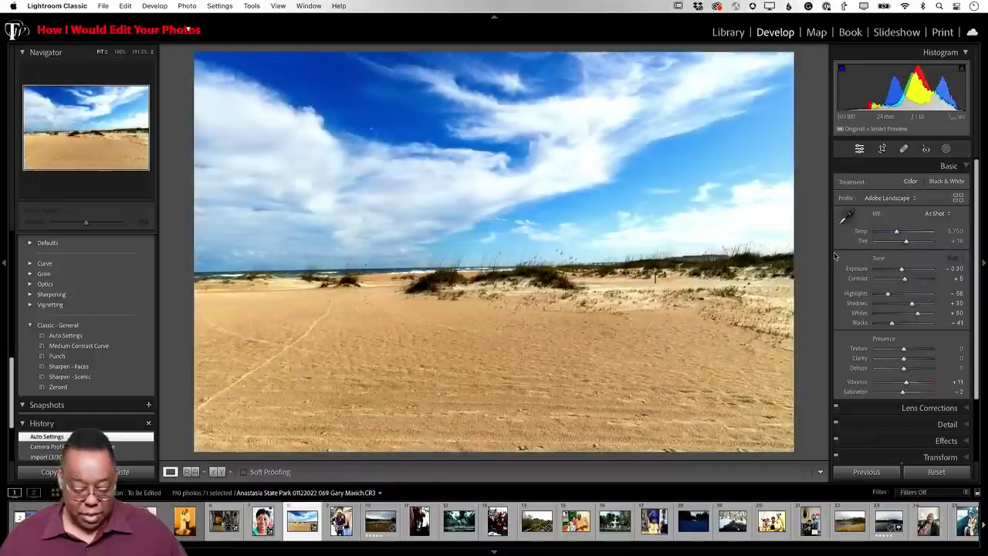
# Straighten the beach photo by 1.58° along the horizon line.
pyautogui.press('r')
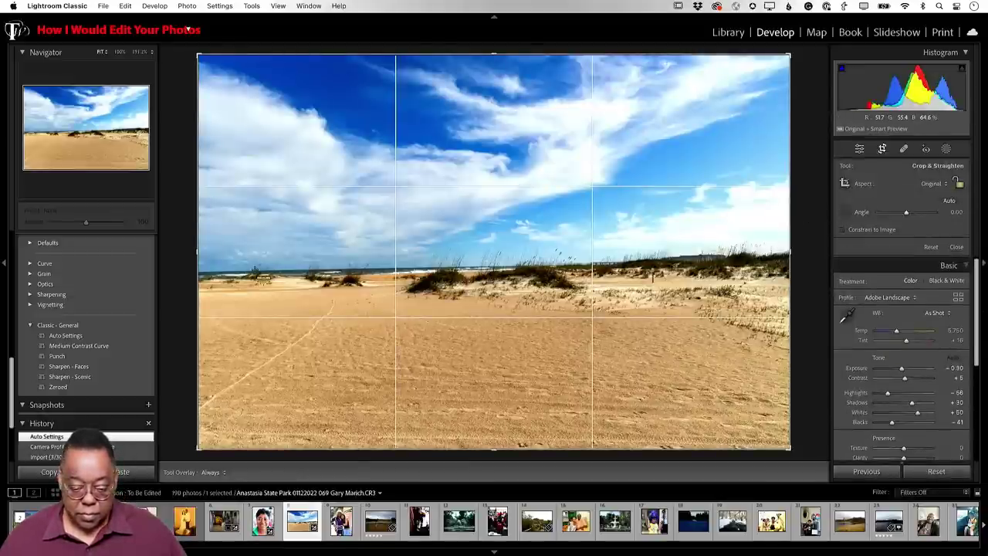
pyautogui.moveTo(254, 269); pyautogui.dragTo(716, 256)
pyautogui.press('Return')
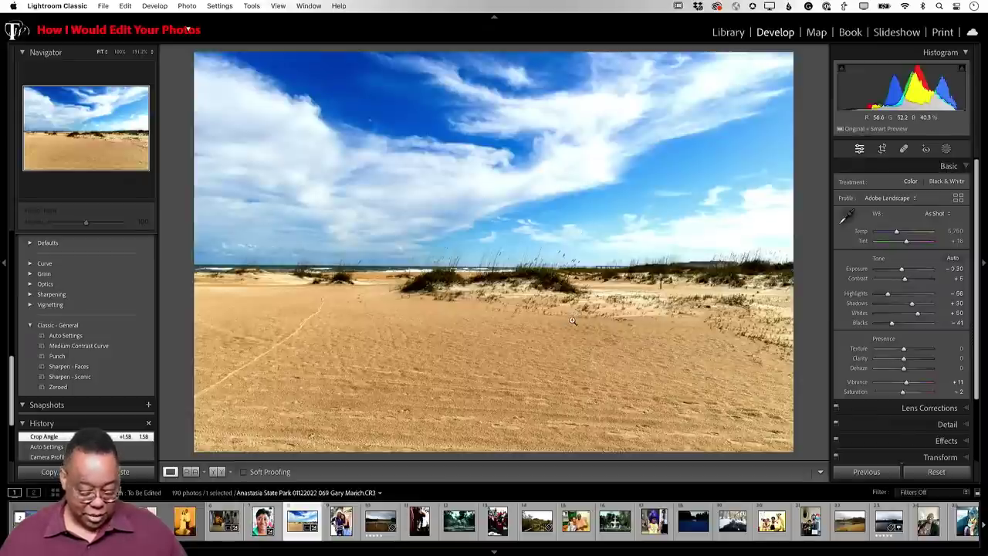
# Crop away the lower foreground sand and raise Dehaze to +29.
pyautogui.press('r')
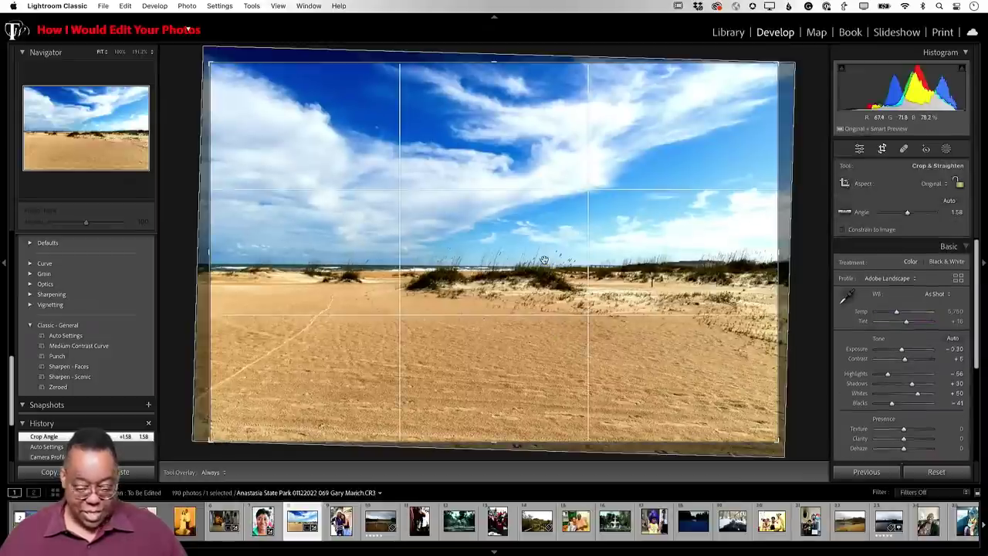
pyautogui.moveTo(494, 441); pyautogui.dragTo(494, 395)
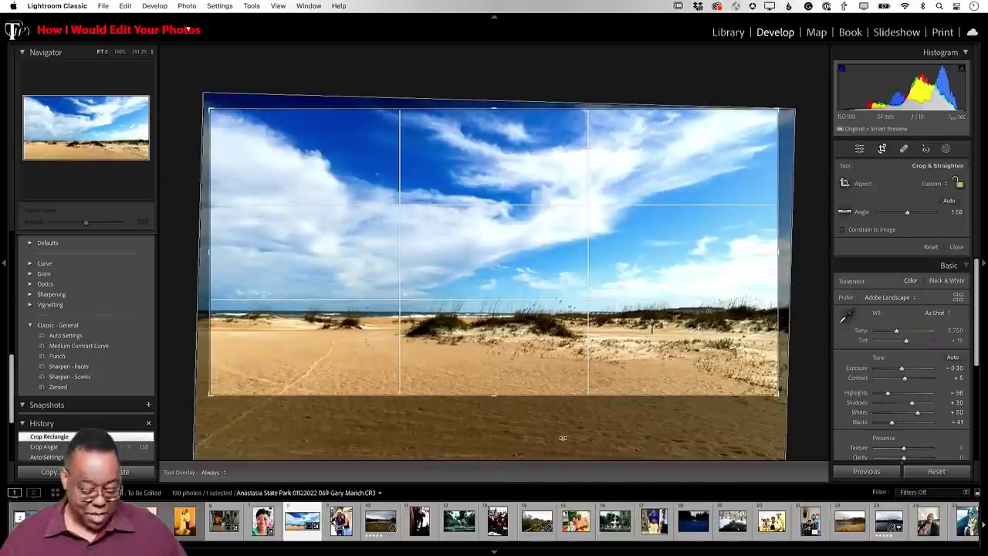
pyautogui.press('Return')
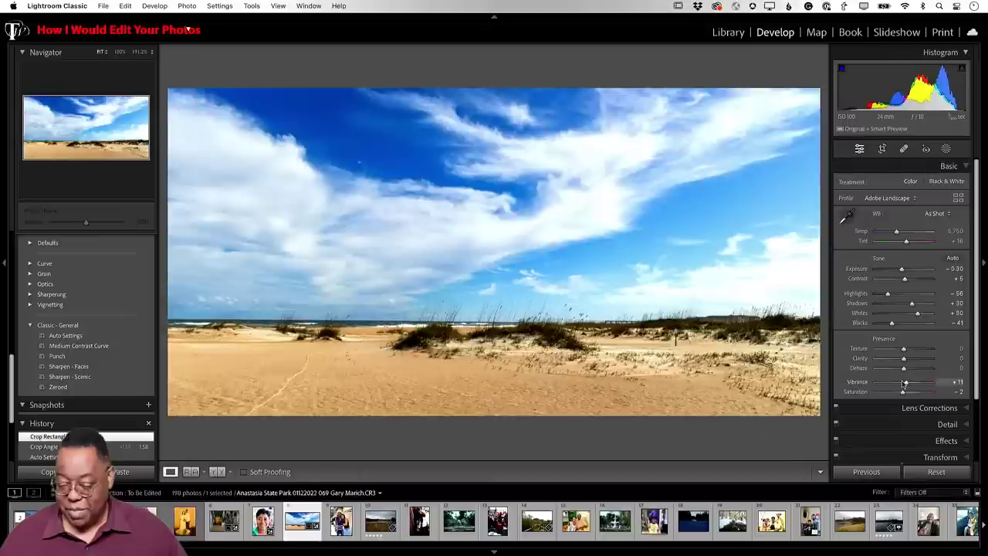
pyautogui.moveTo(911, 372); pyautogui.dragTo(911, 369)
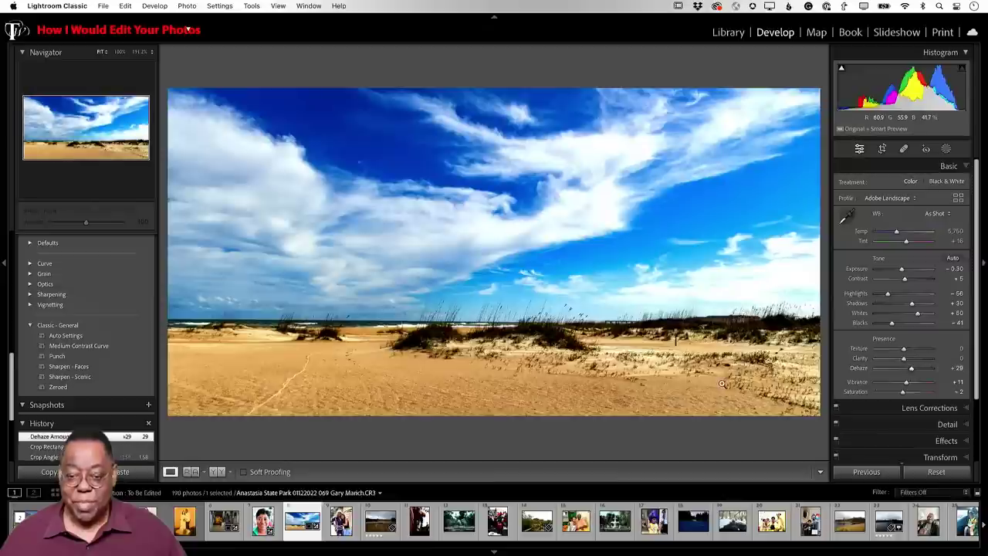